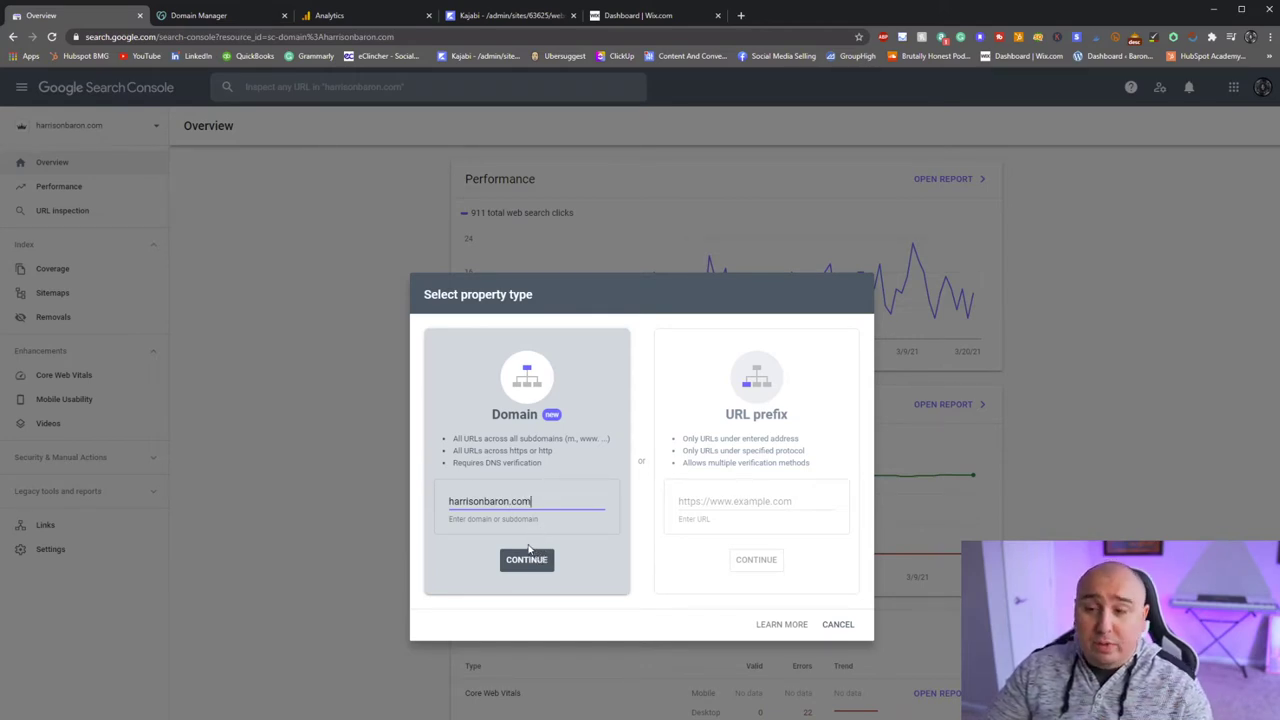
# Step: Replace the domain with etsy.com for a new Domain-type property and continue to ownership verification
pyautogui.moveTo(544, 498); pyautogui.dragTo(432, 517)
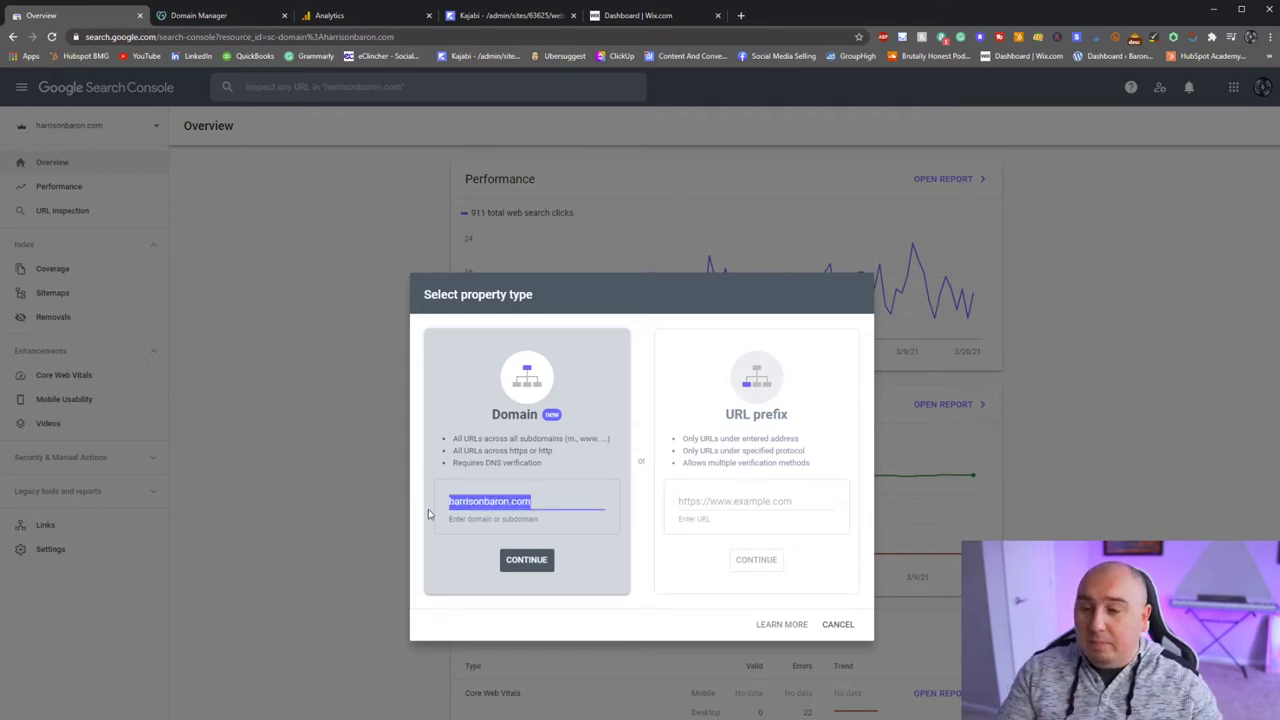
pyautogui.write('etsy')
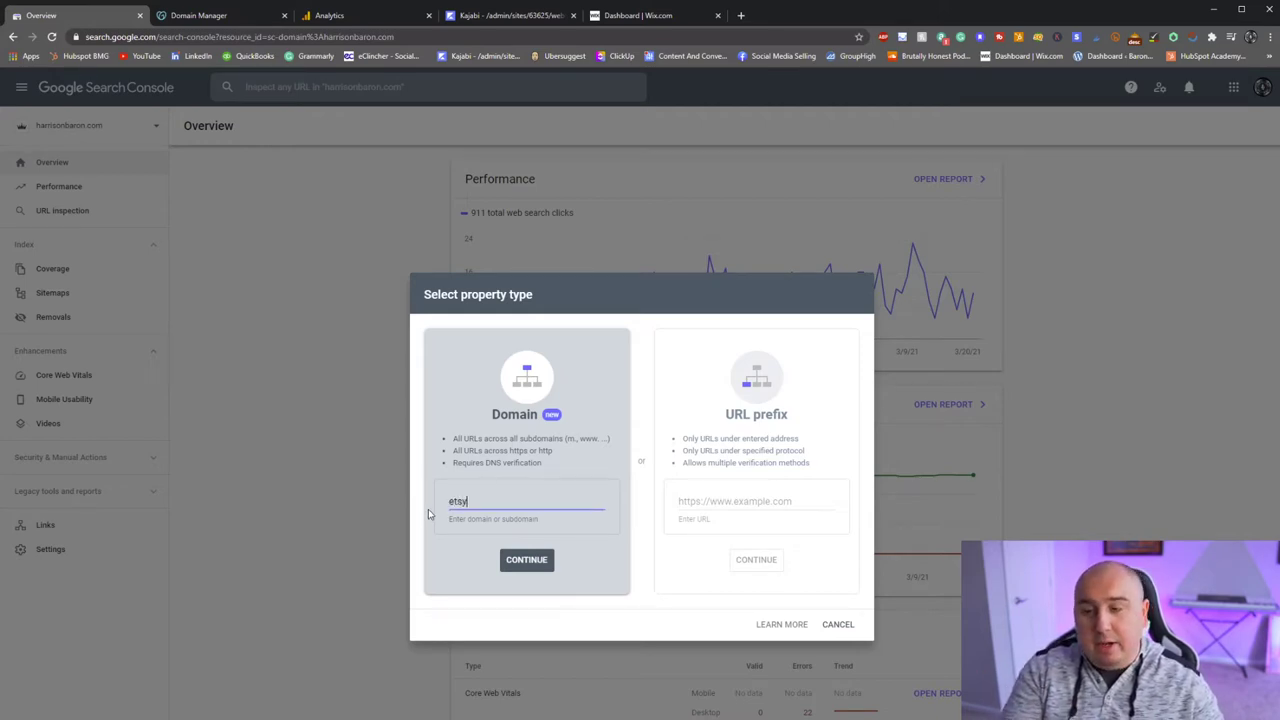
pyautogui.write('.com')
pyautogui.press('Return')
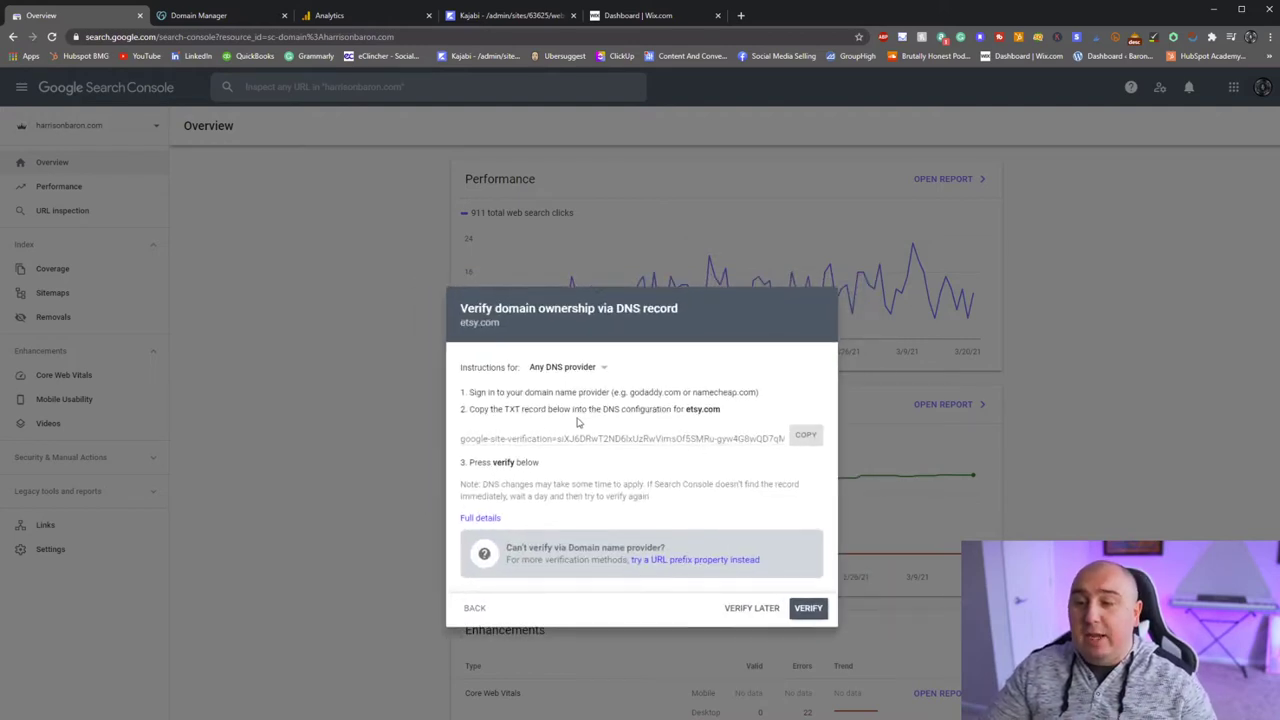
# Step: Copy the google-site-verification TXT record for etsy.com from the DNS verification dialog
pyautogui.moveTo(477, 438); pyautogui.dragTo(746, 440)
pyautogui.click(748, 440)
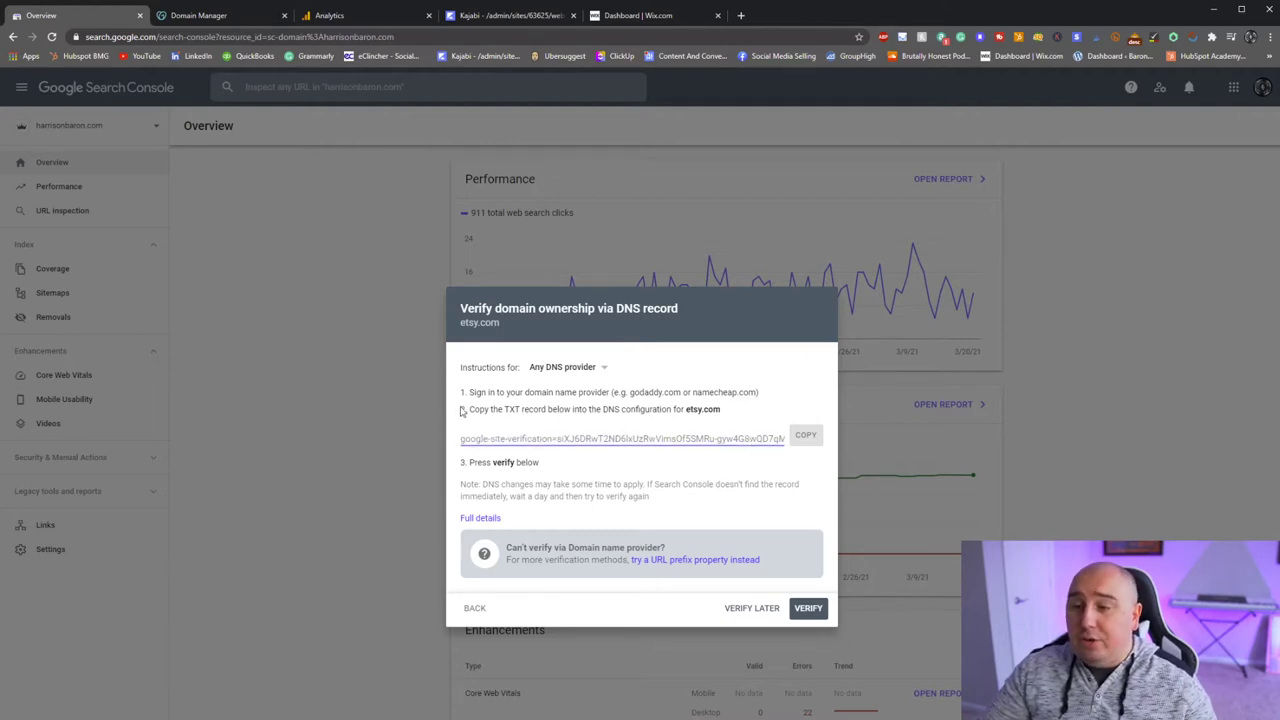
pyautogui.moveTo(480, 410); pyautogui.dragTo(602, 410)
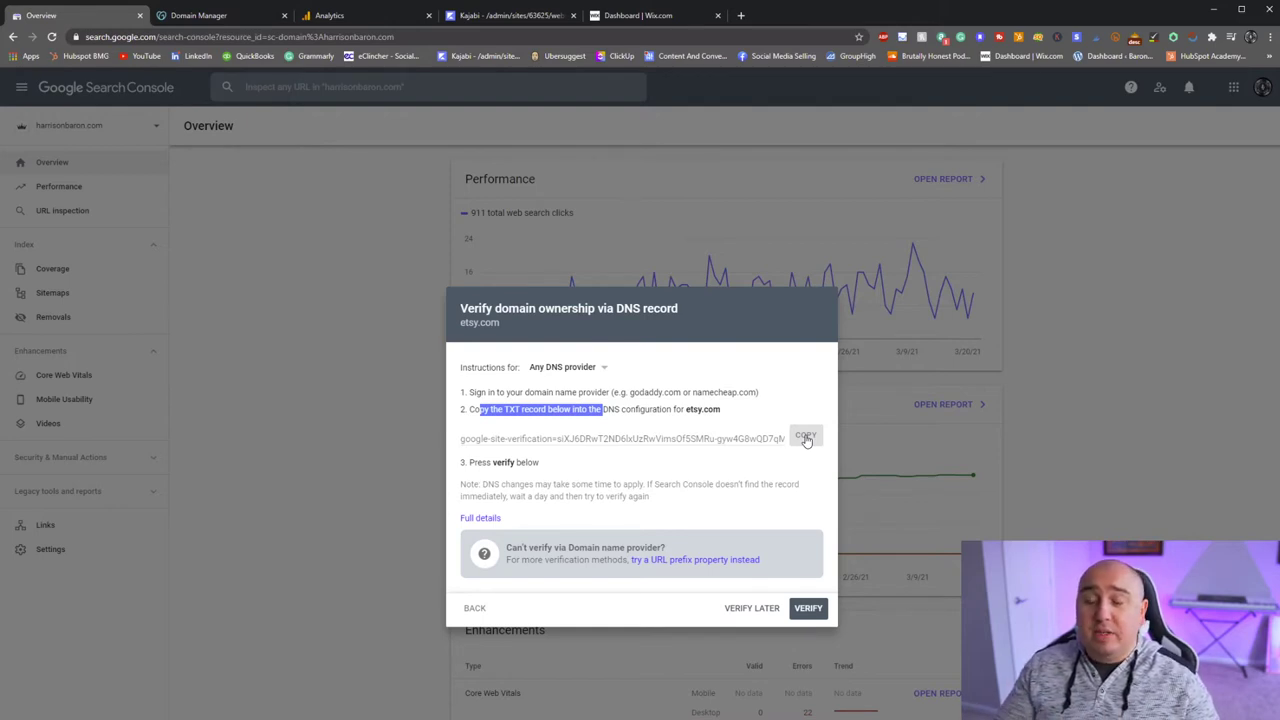
pyautogui.click(806, 444)
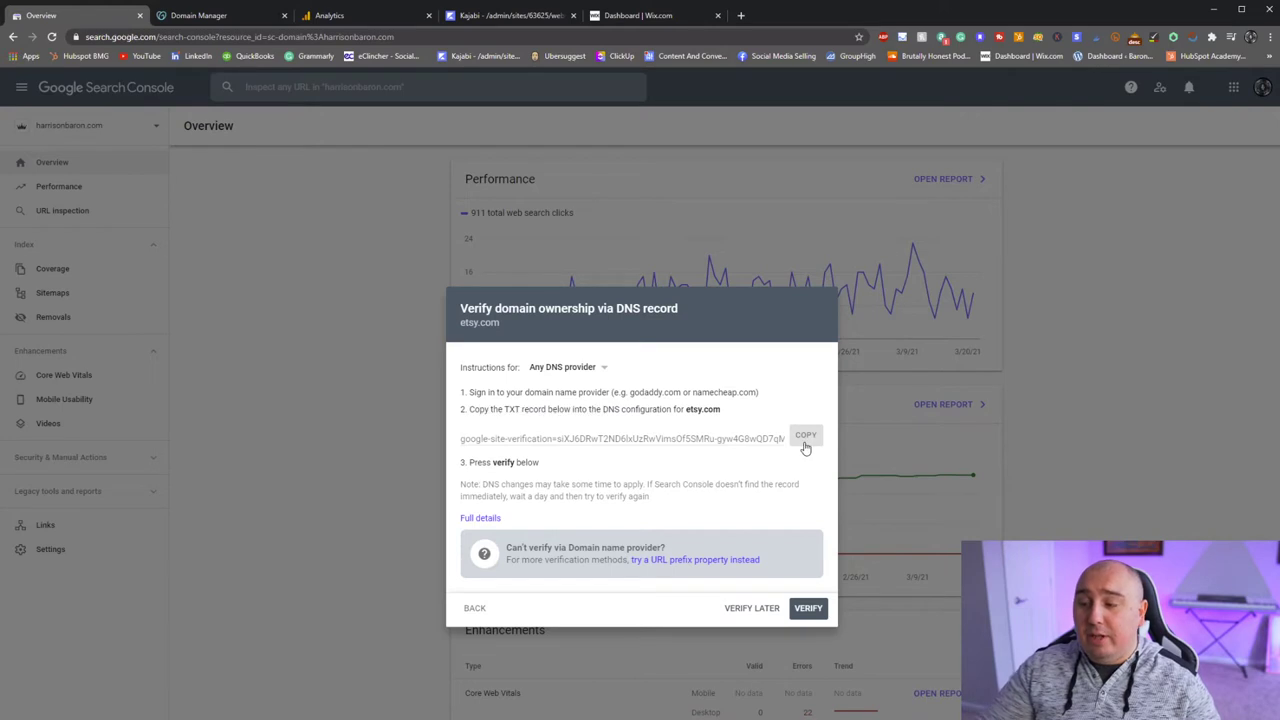
# Step: Switch to GoDaddy's domain settings and open DNS management for the domain
pyautogui.click(205, 15)
pyautogui.scroll(-3, 1000, 434)
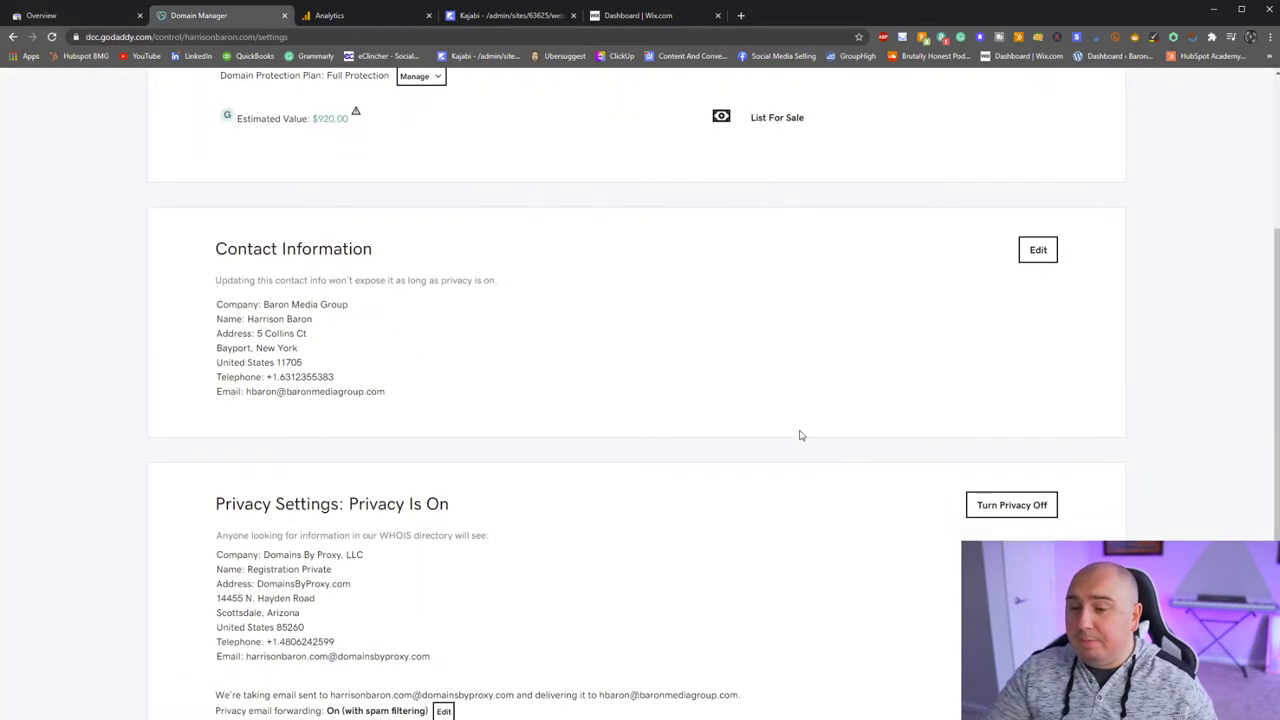
pyautogui.scroll(-2, 777, 477)
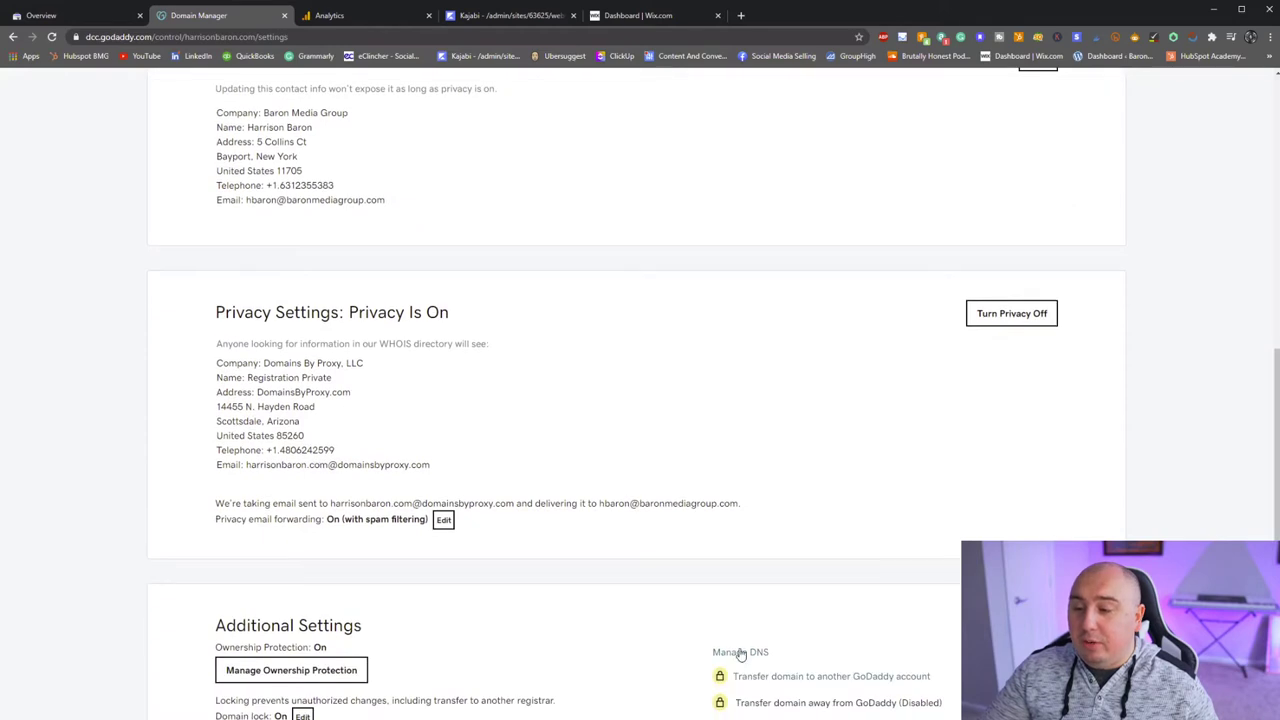
pyautogui.scroll(5, 738, 640)
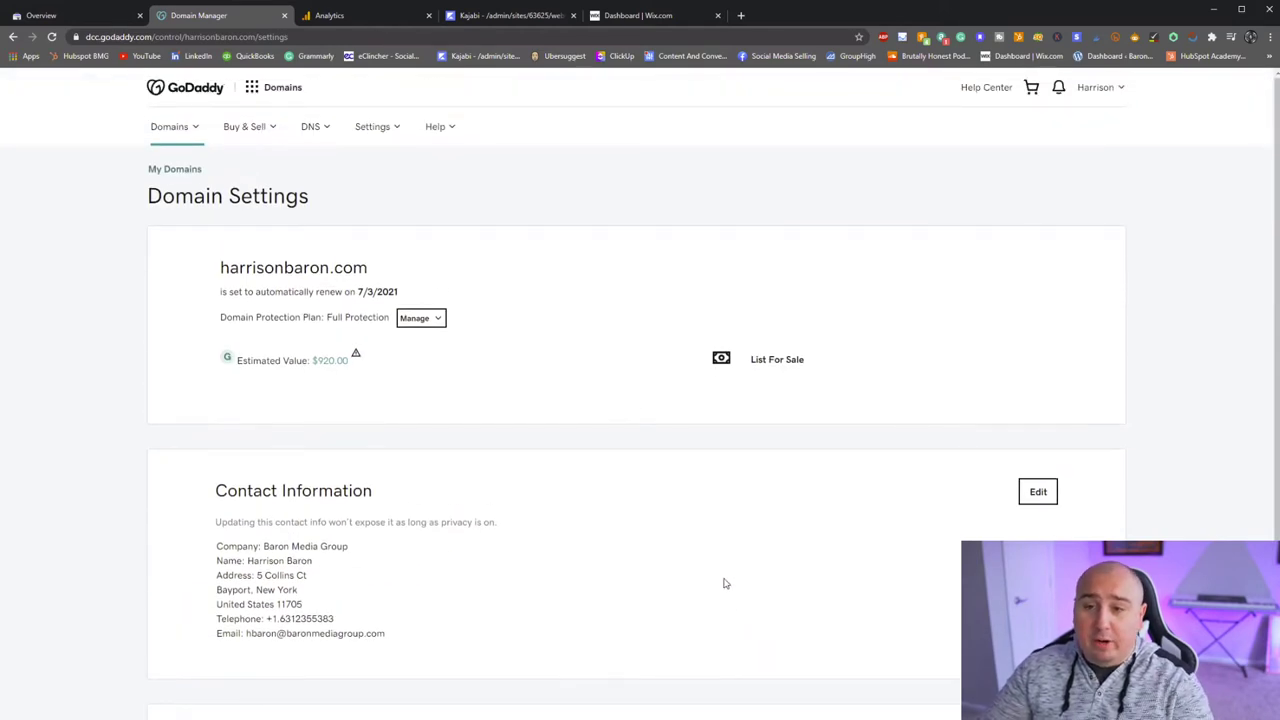
pyautogui.scroll(-4, 725, 585)
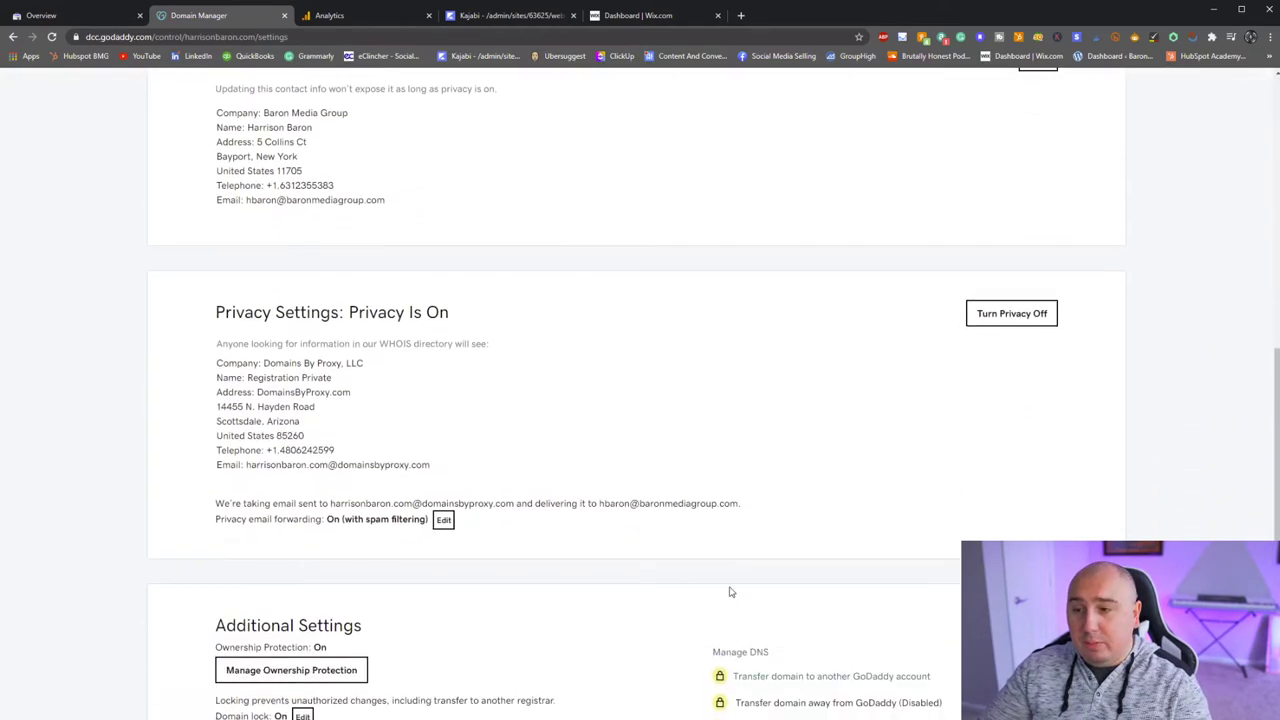
pyautogui.click(755, 655)
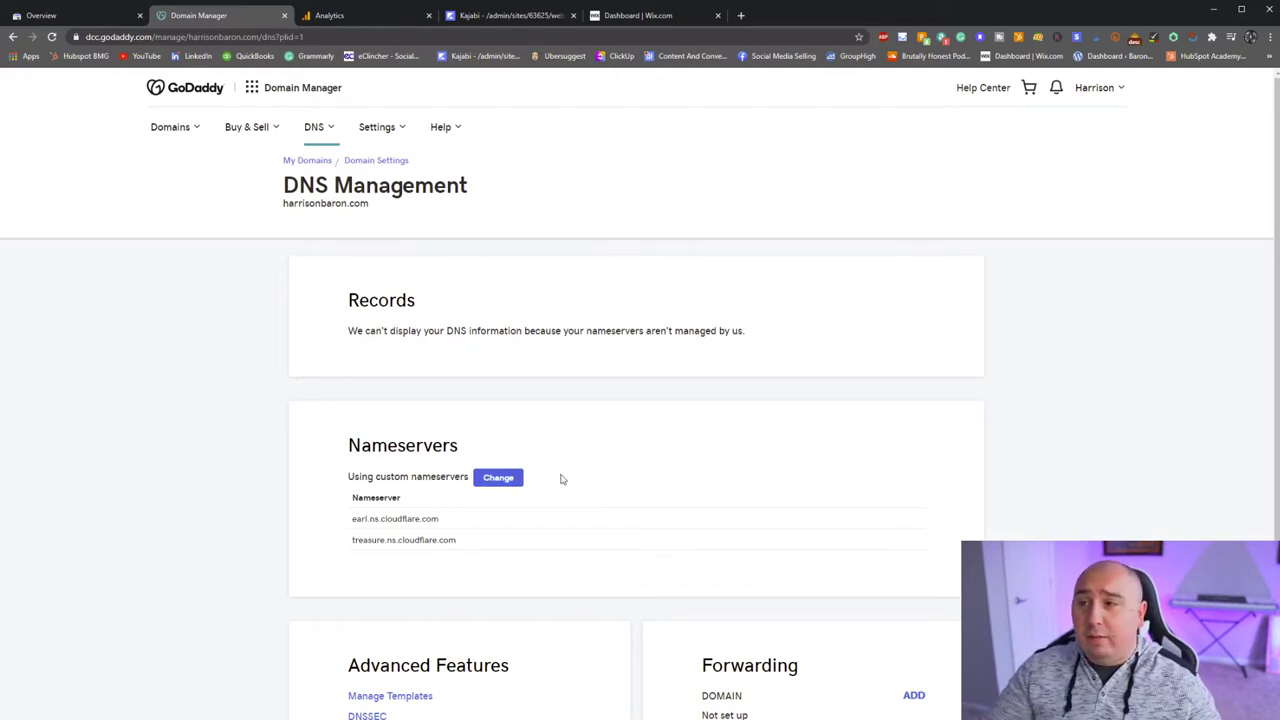
# Step: Visit cloudflare.com in a new browser tab and close that tab again
pyautogui.click(741, 15)
pyautogui.write('clour')
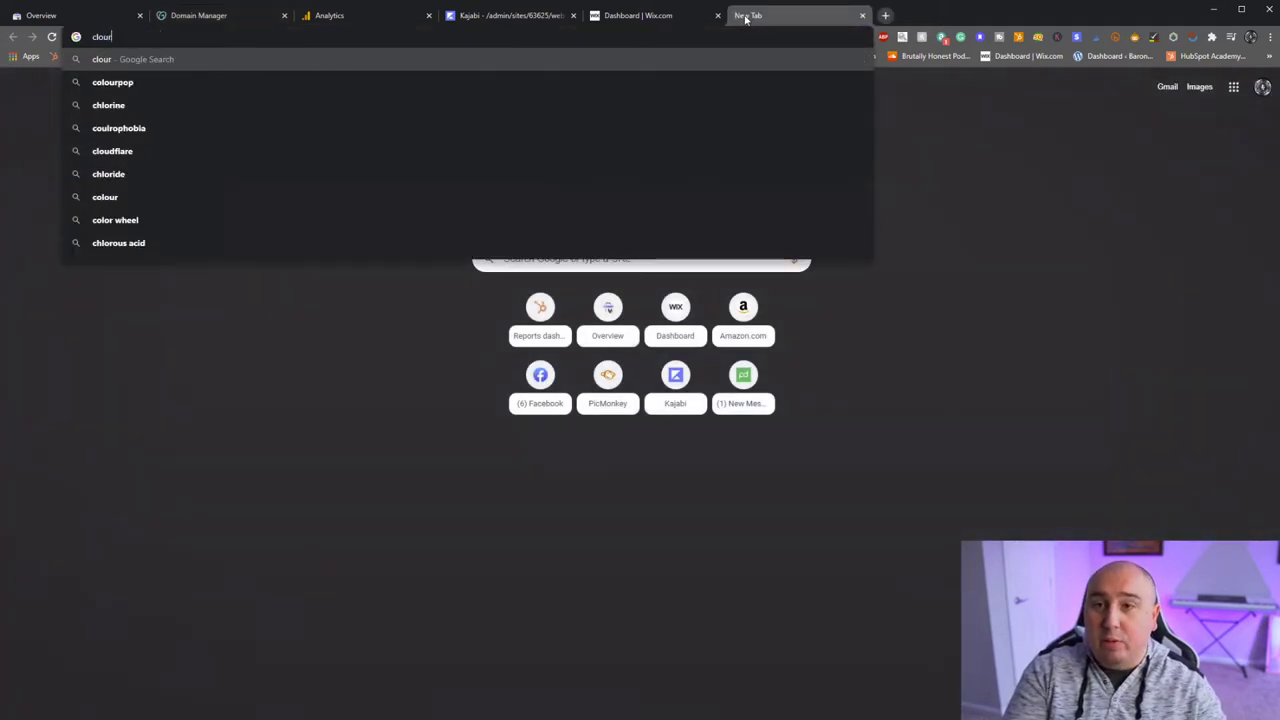
pyautogui.press('BackSpace')
pyautogui.write('d')
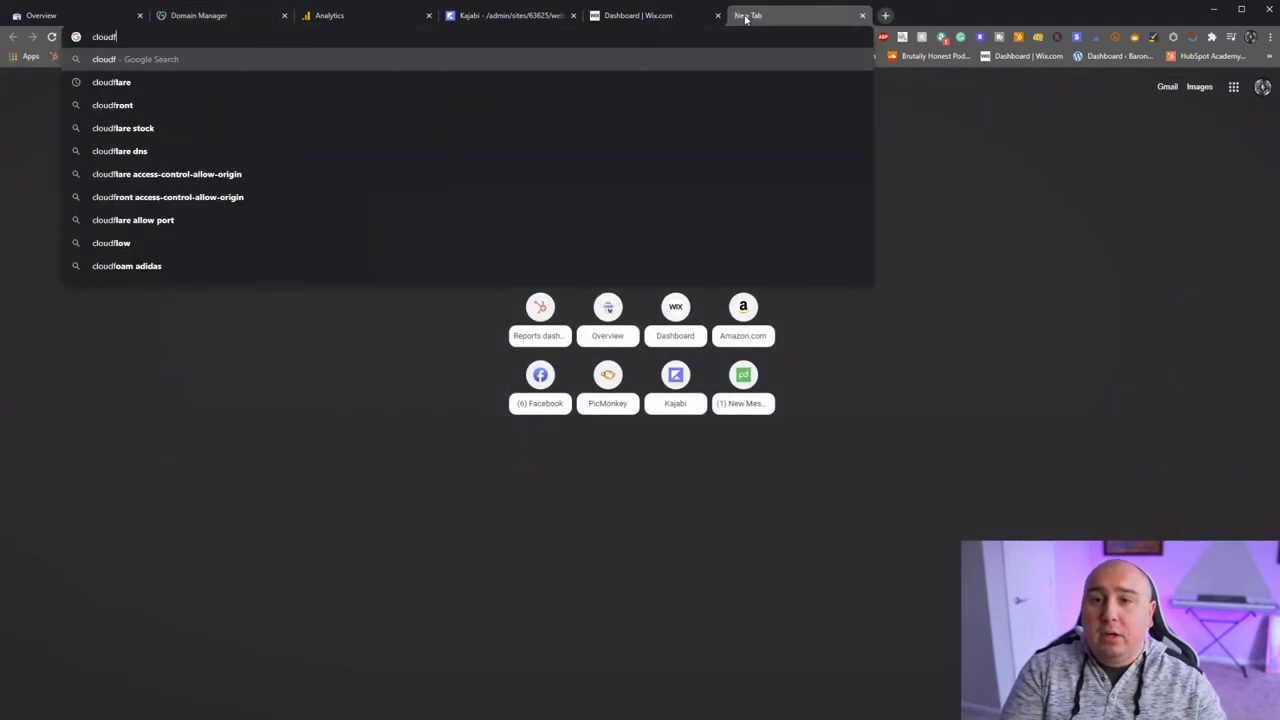
pyautogui.write('flare.com')
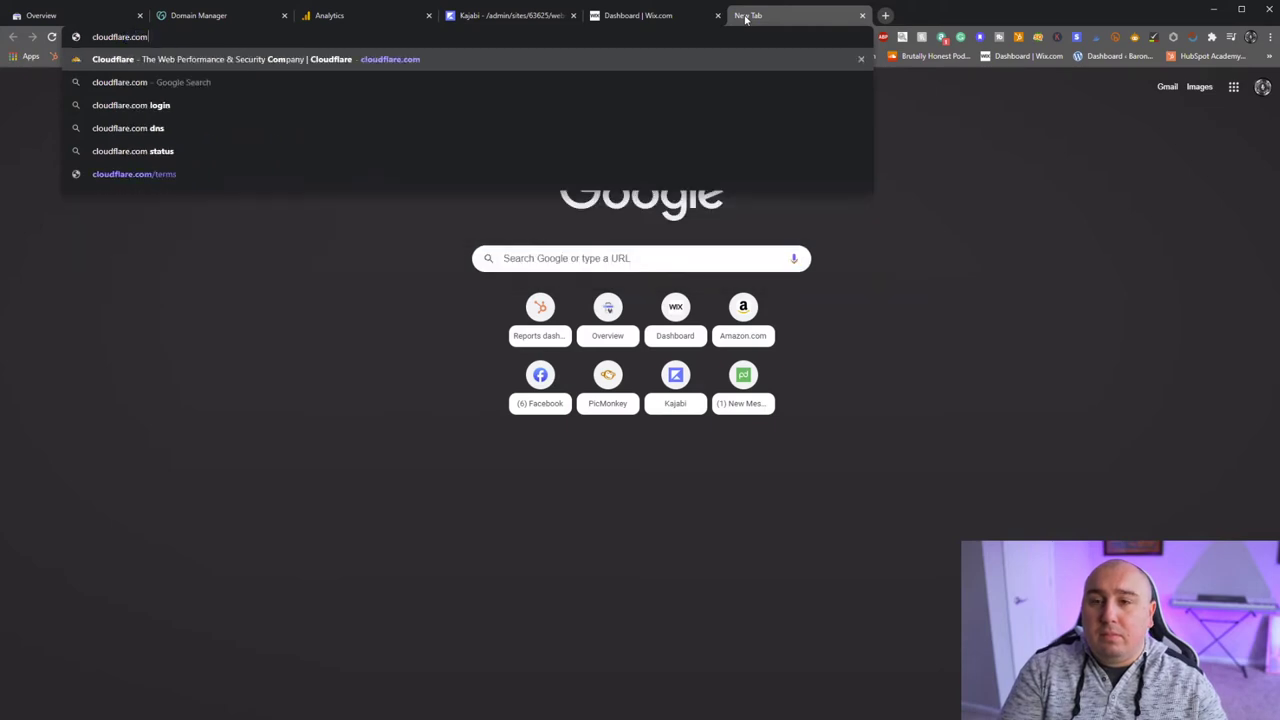
pyautogui.press('Return')
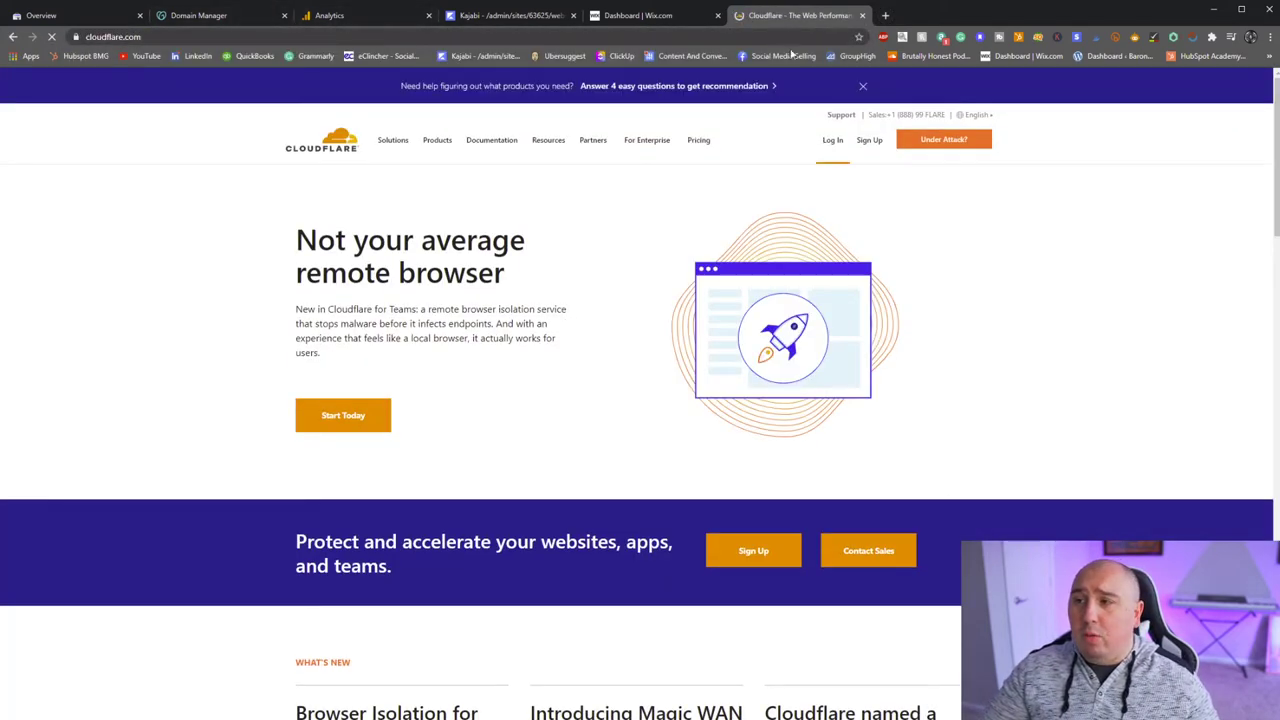
pyautogui.hotkey('ctrl', 'w')
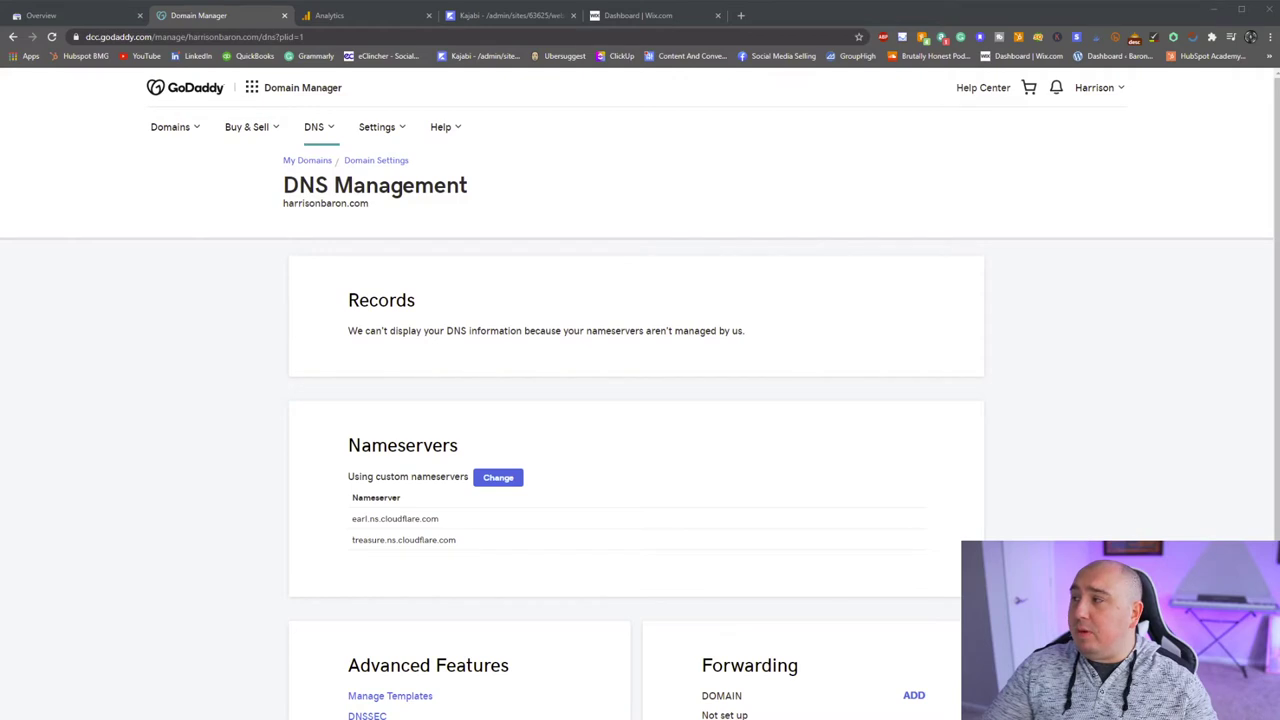
# Step: Bring the Cloudflare dashboard into this browser window and look through the account's Notifications, Registrar and Members pages
pyautogui.moveTo(903, 24); pyautogui.dragTo(432, 52)
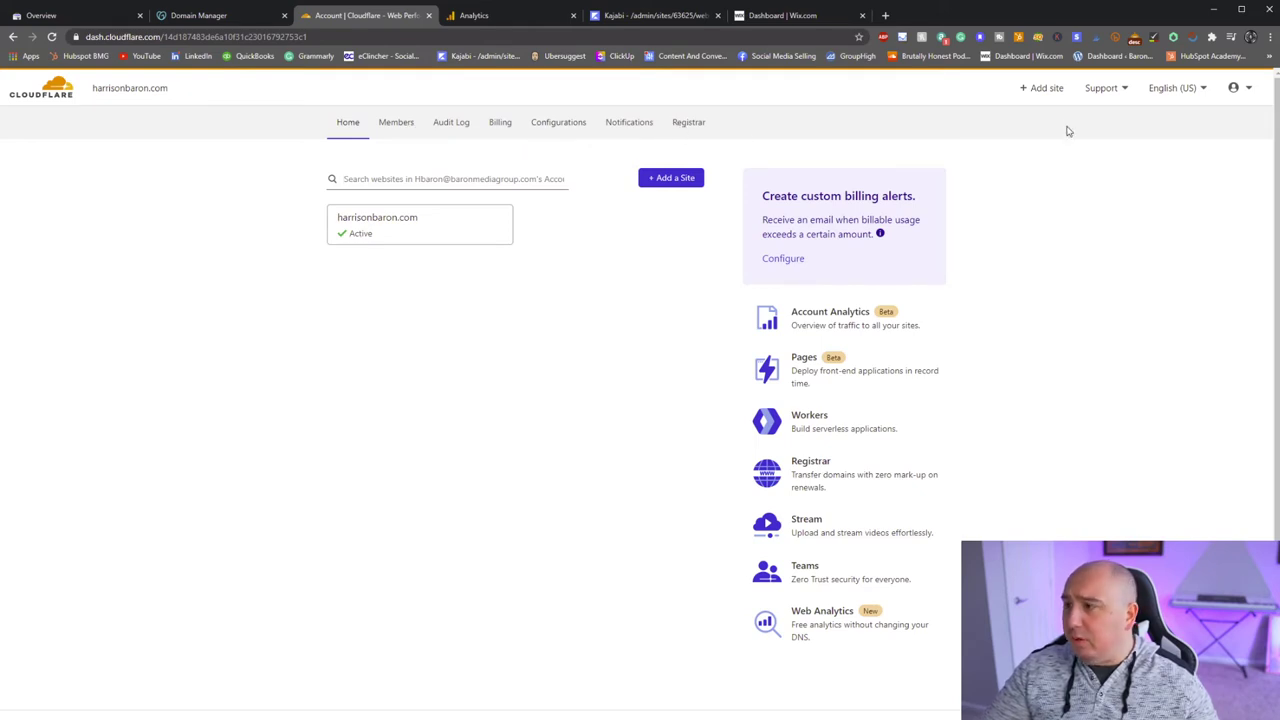
pyautogui.click(636, 124)
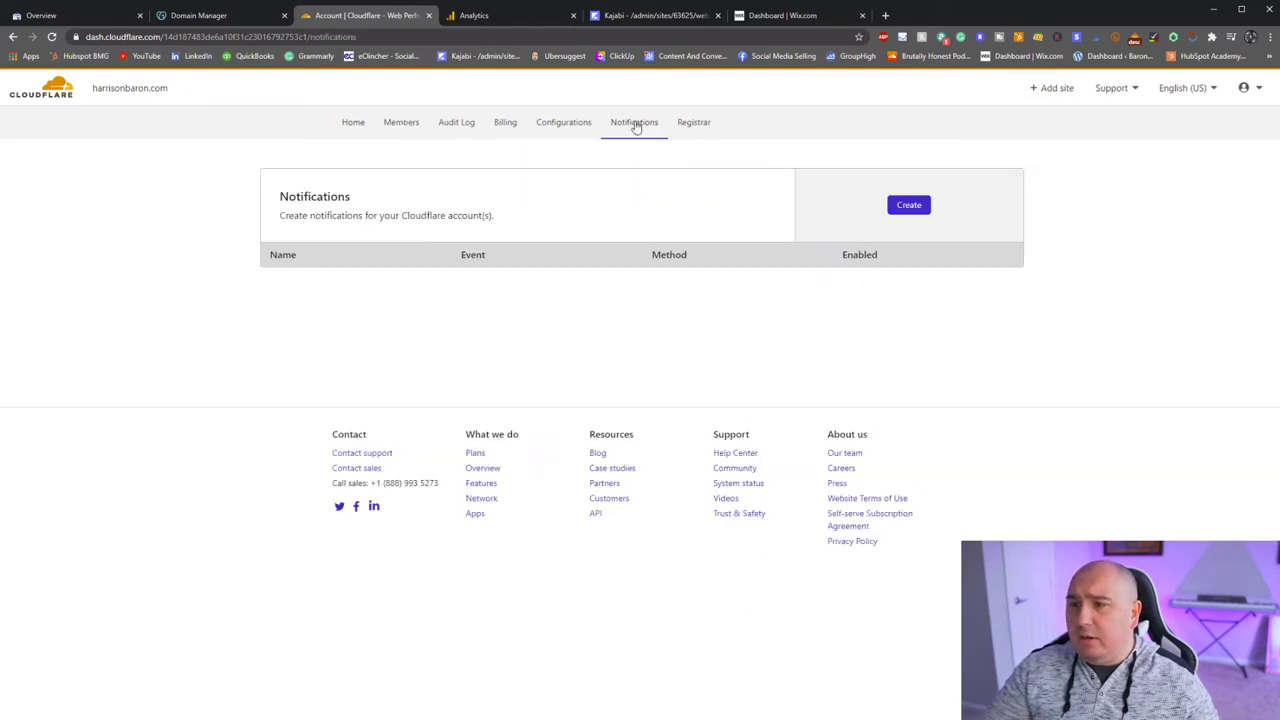
pyautogui.click(689, 124)
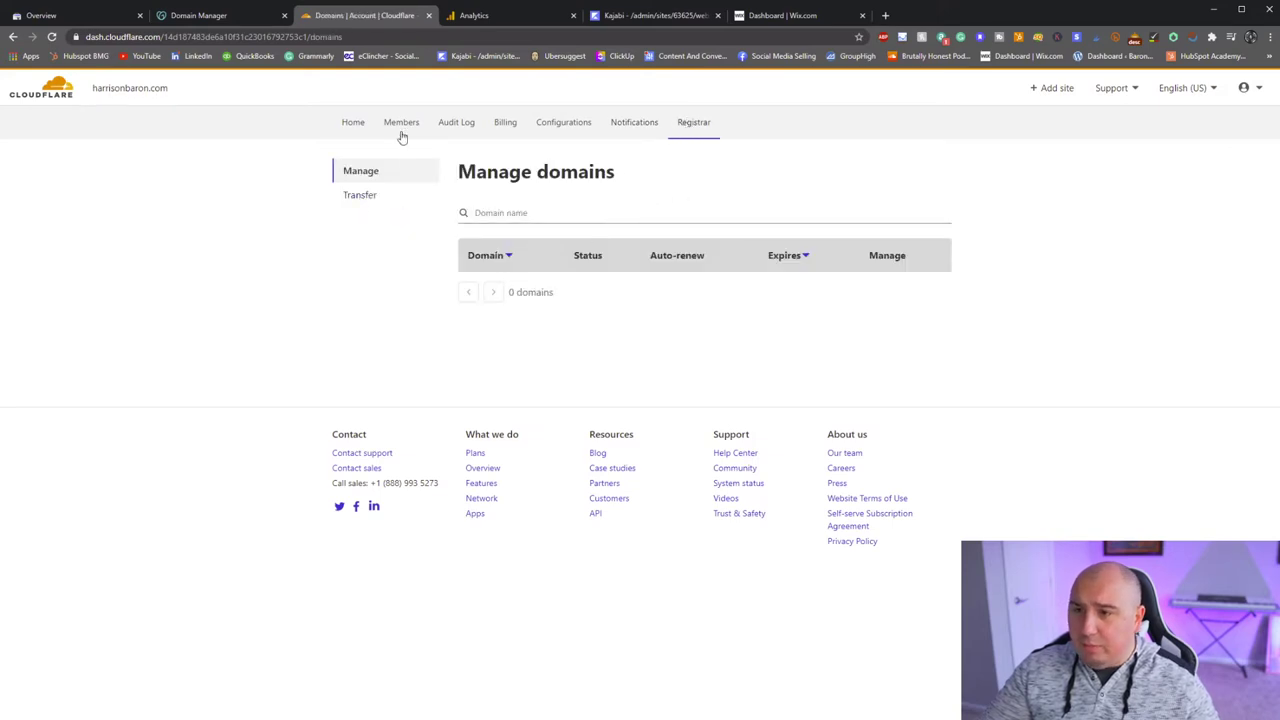
pyautogui.doubleClick(503, 258)
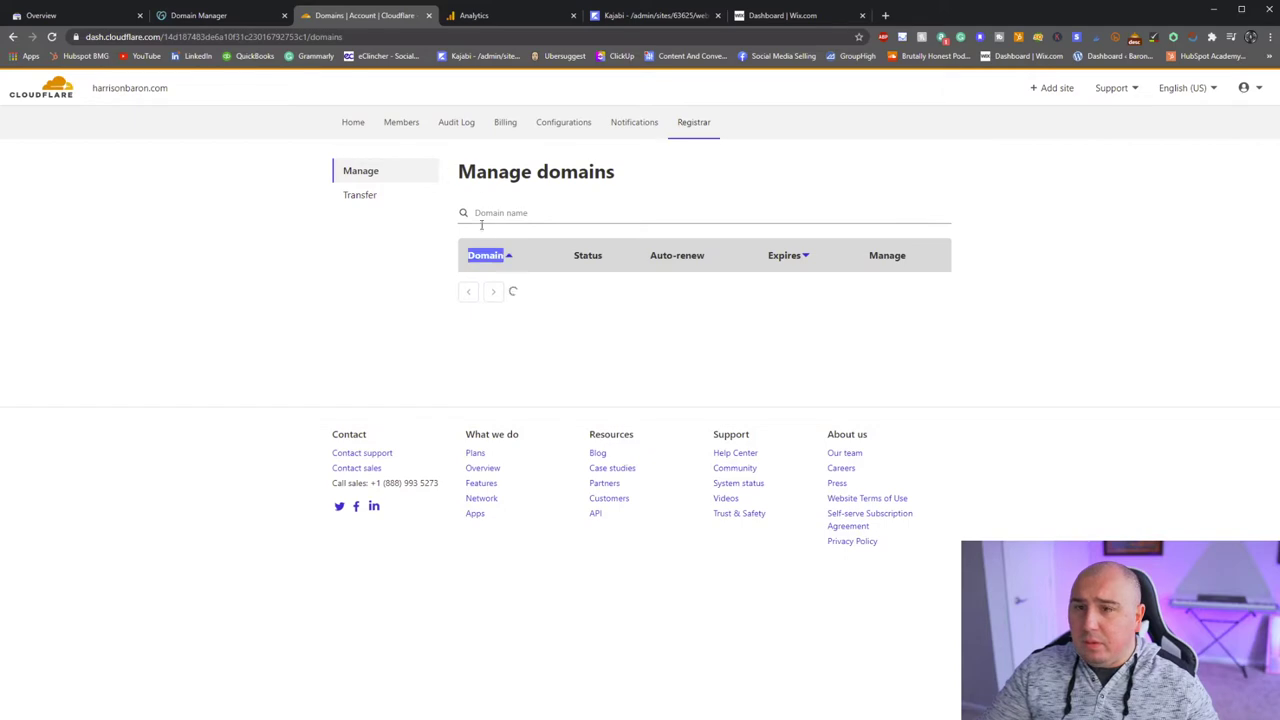
pyautogui.click(500, 258)
pyautogui.click(437, 134)
pyautogui.click(401, 126)
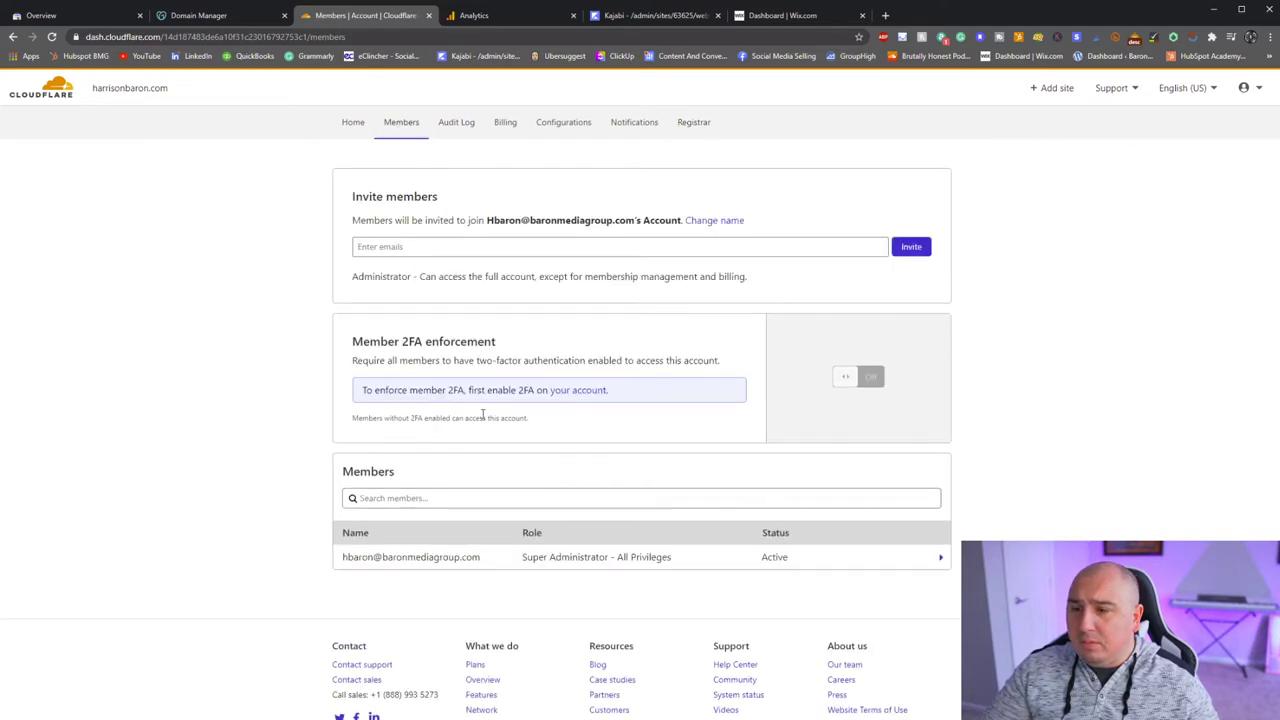
# Step: Return to the Cloudflare account home and open the active site's DNS records
pyautogui.click(368, 131)
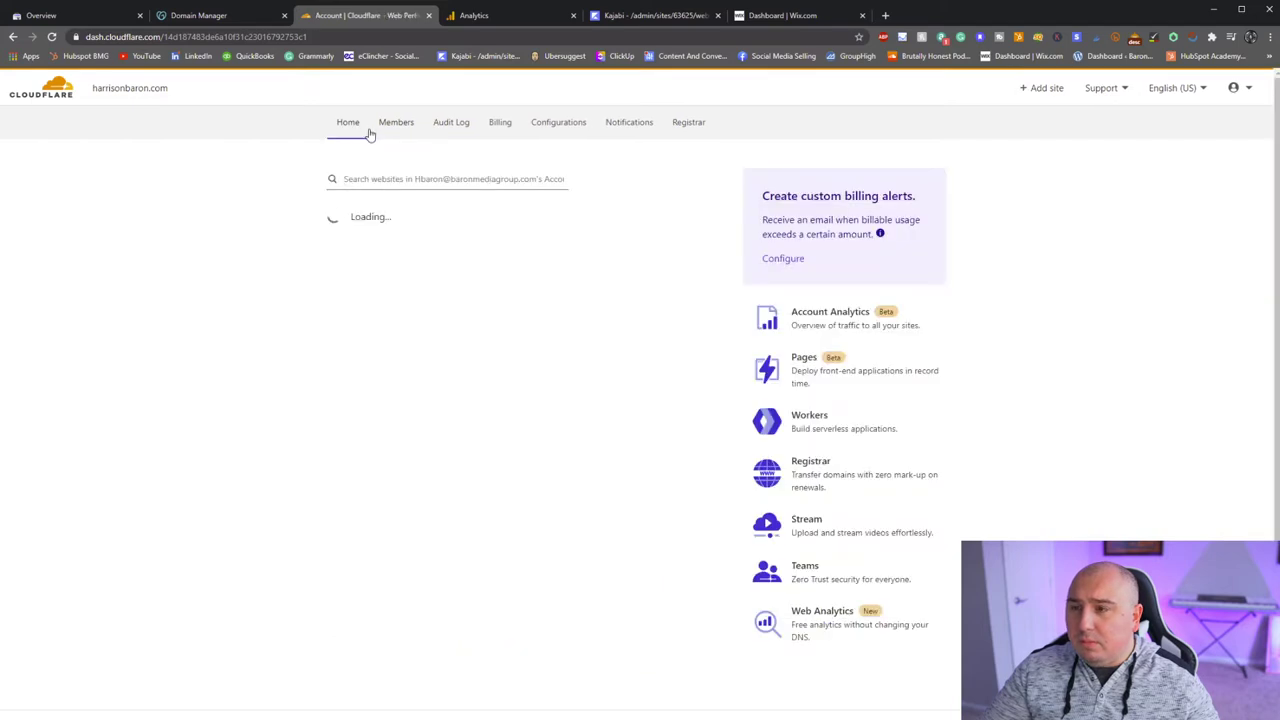
pyautogui.click(396, 224)
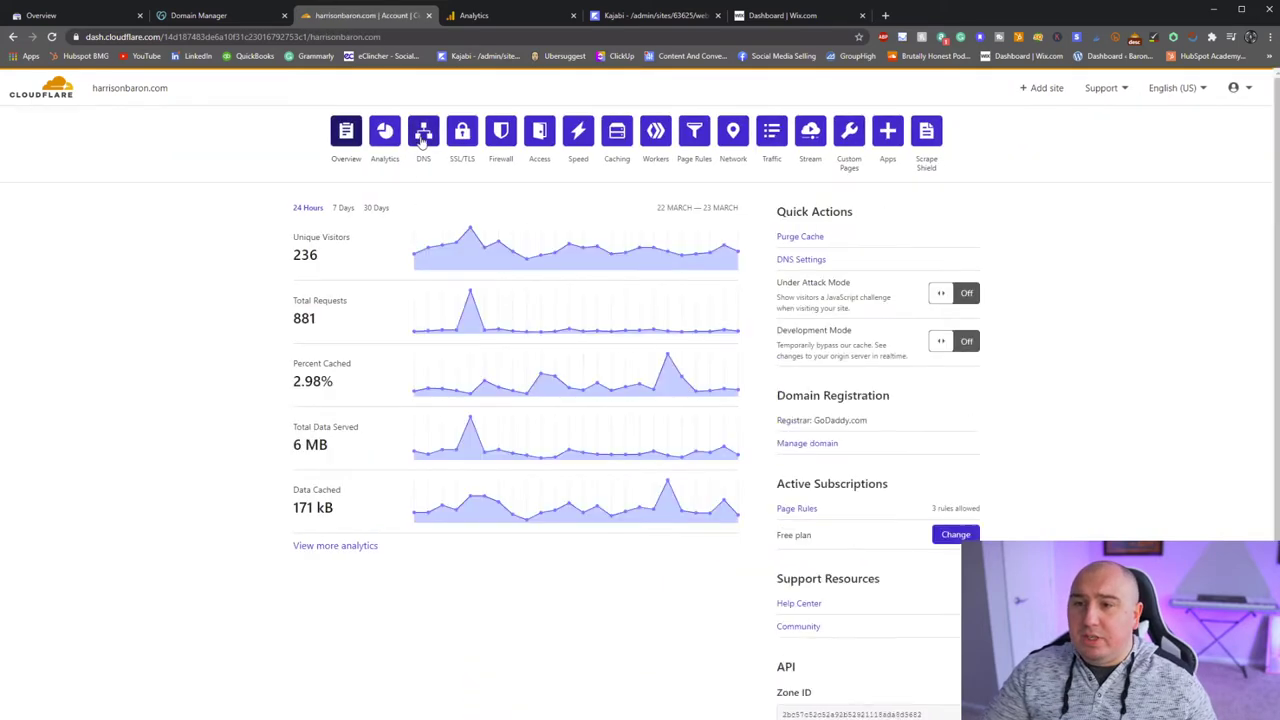
pyautogui.click(420, 135)
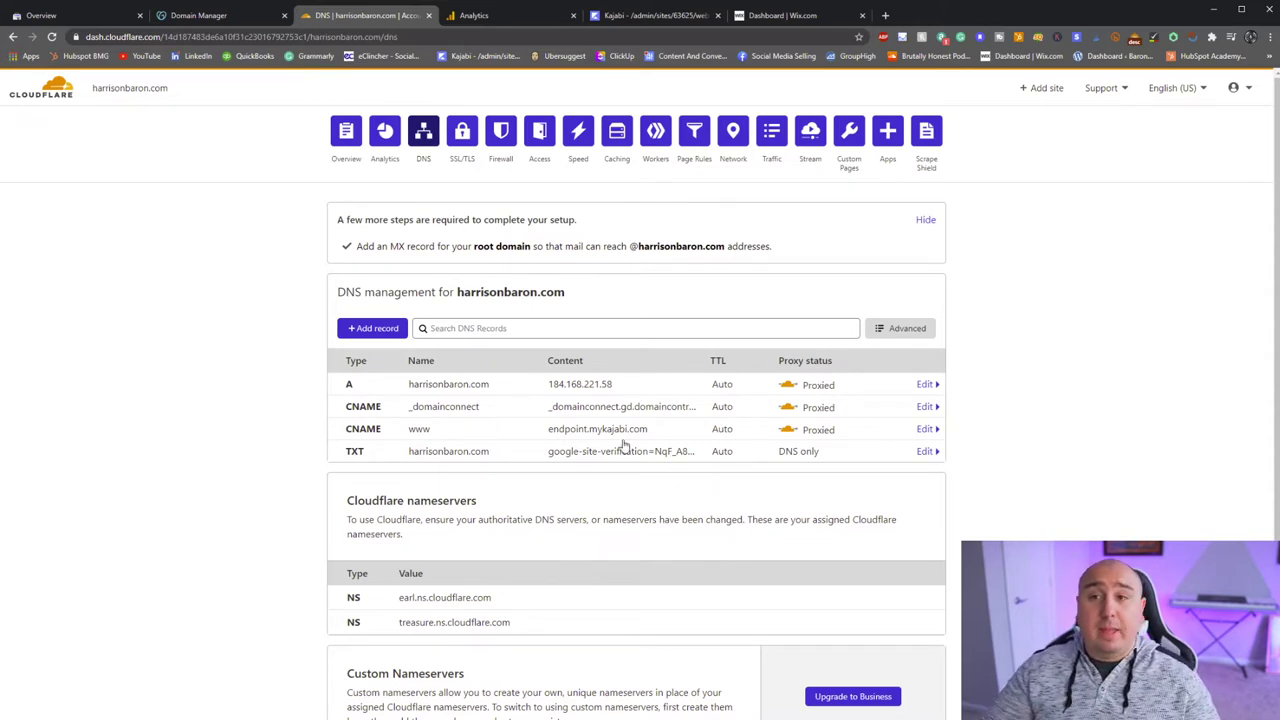
# Step: Switch back to Google Search Console, leave the etsy.com verification and dismiss the property dialog
pyautogui.click(118, 18)
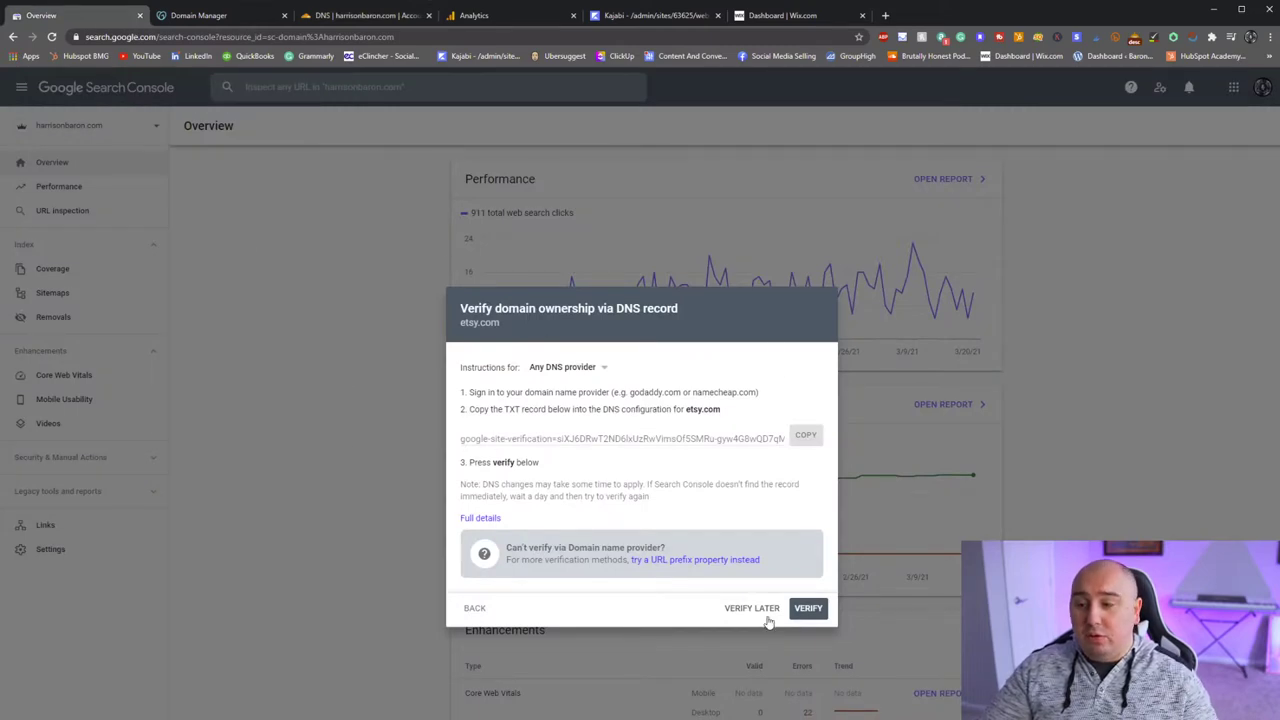
pyautogui.click(470, 609)
pyautogui.click(312, 418)
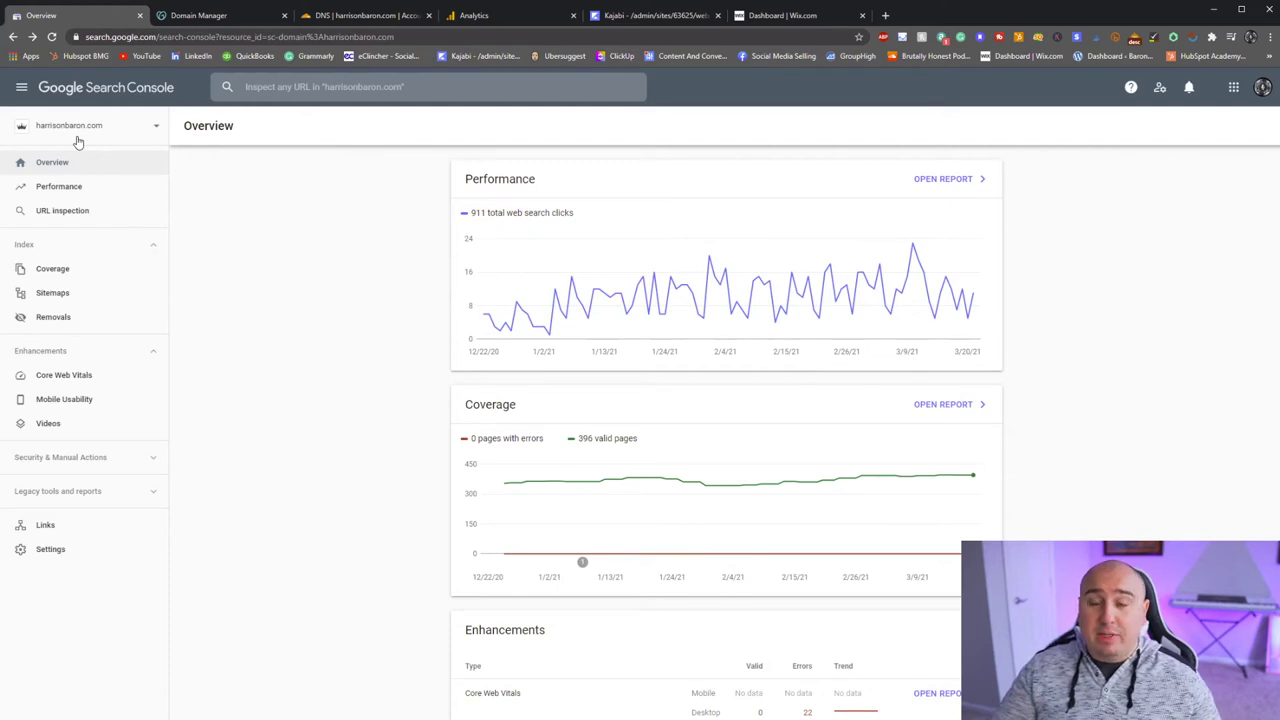
# Step: Set the Search Console Performance report to the last 12 months and hide Total clicks from its chart
pyautogui.click(45, 186)
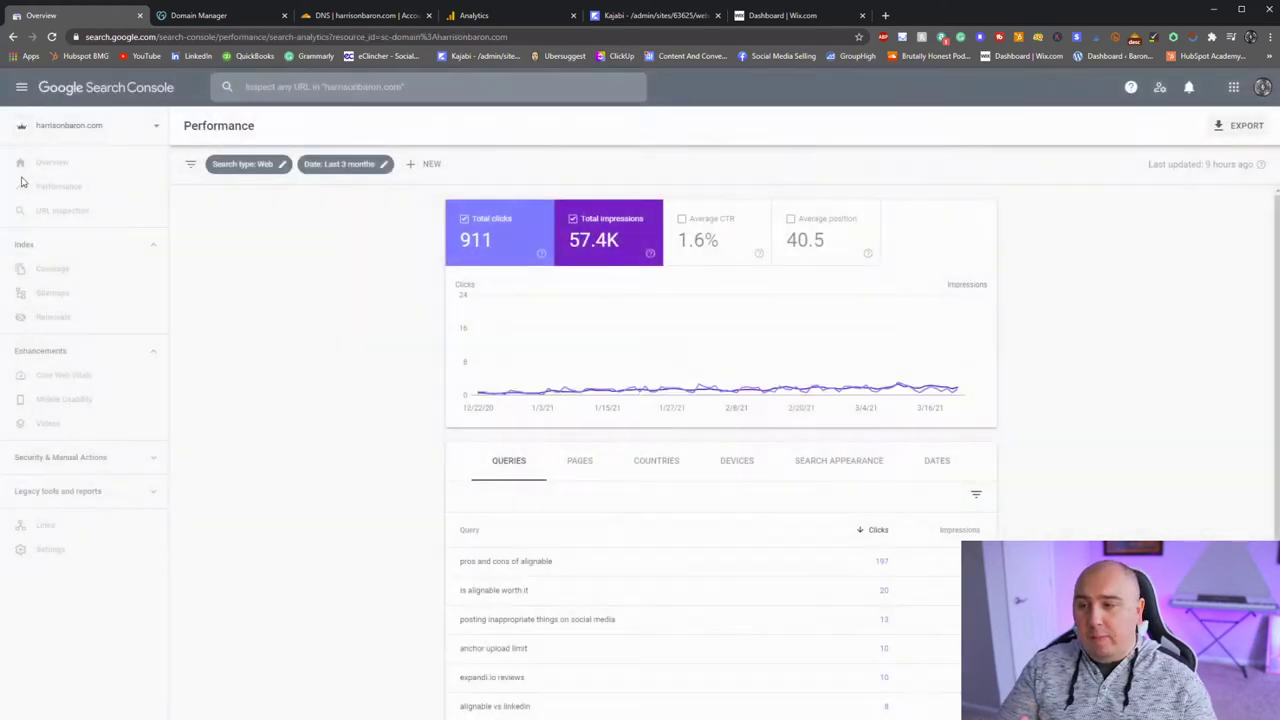
pyautogui.click(341, 165)
pyautogui.click(514, 494)
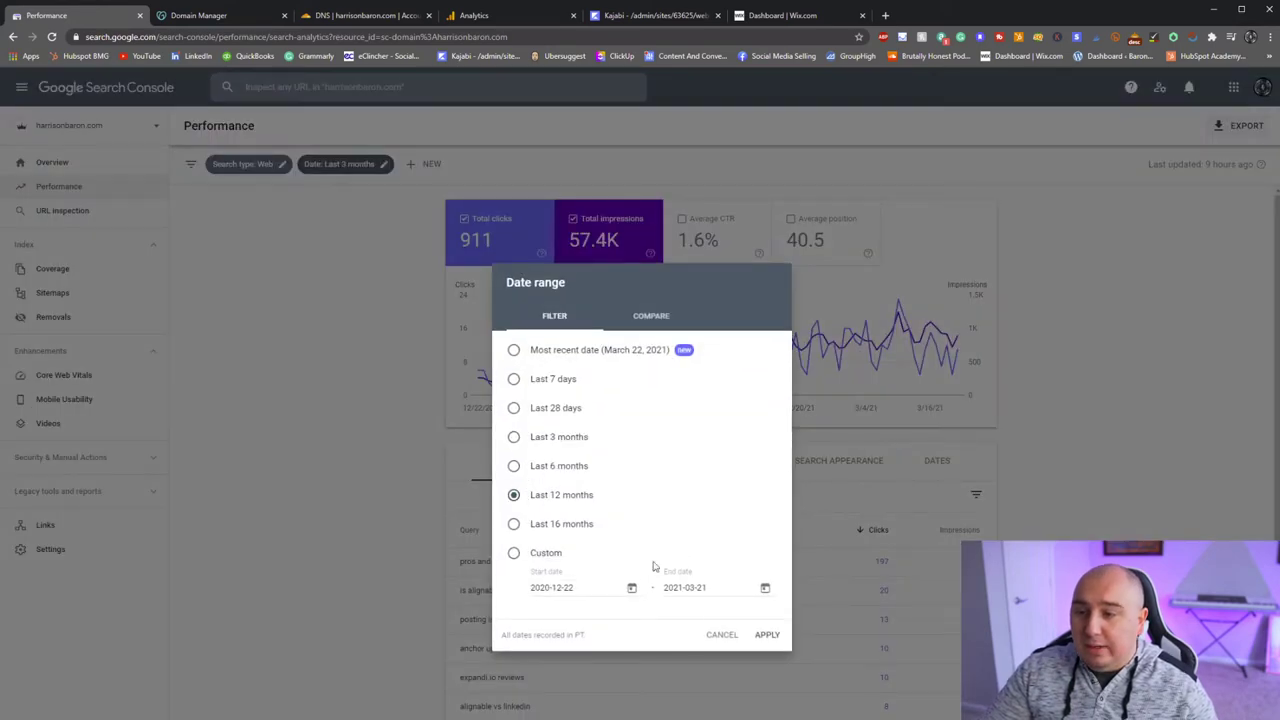
pyautogui.click(768, 640)
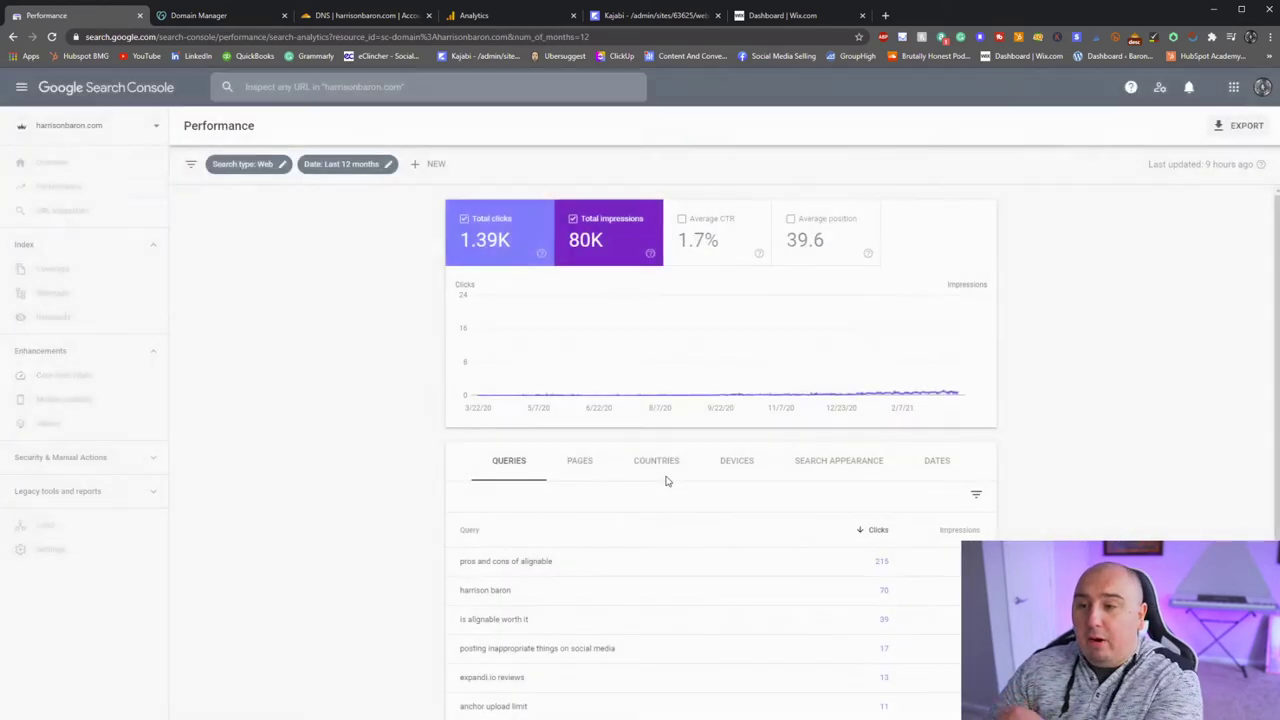
pyautogui.click(501, 238)
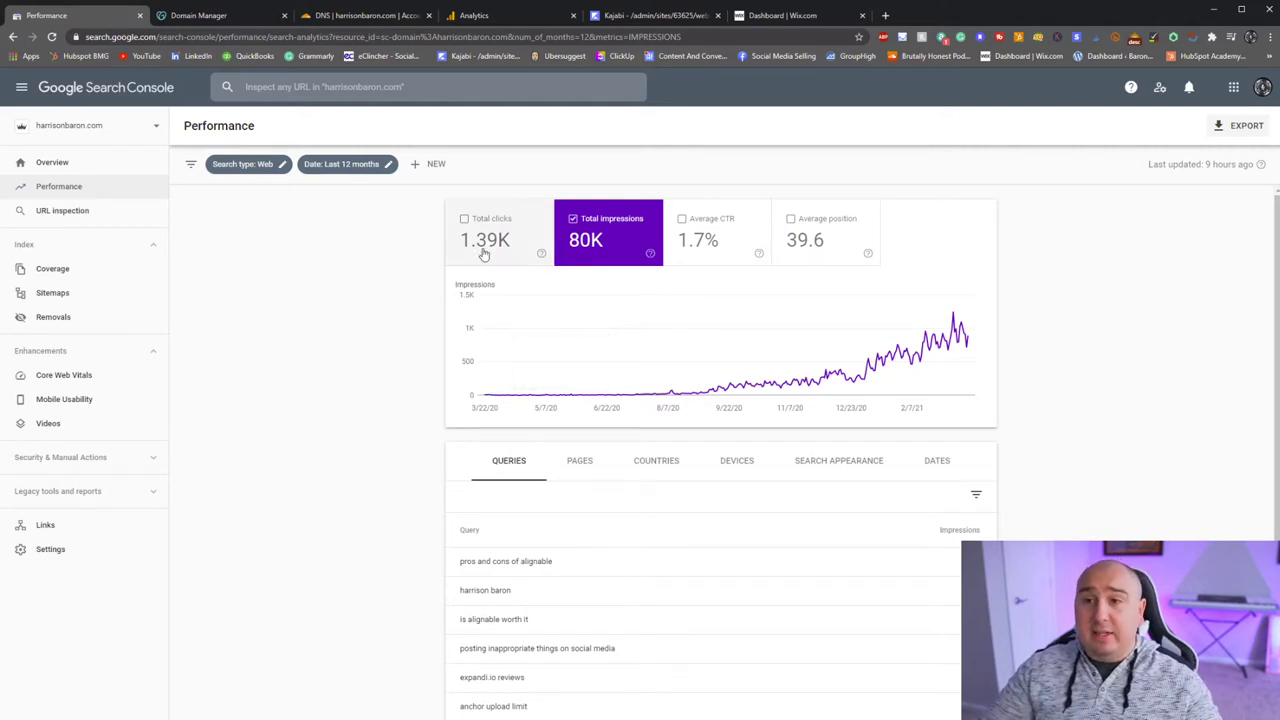
# Step: Close the GoDaddy and Cloudflare tabs and switch to Google Analytics
pyautogui.click(284, 15)
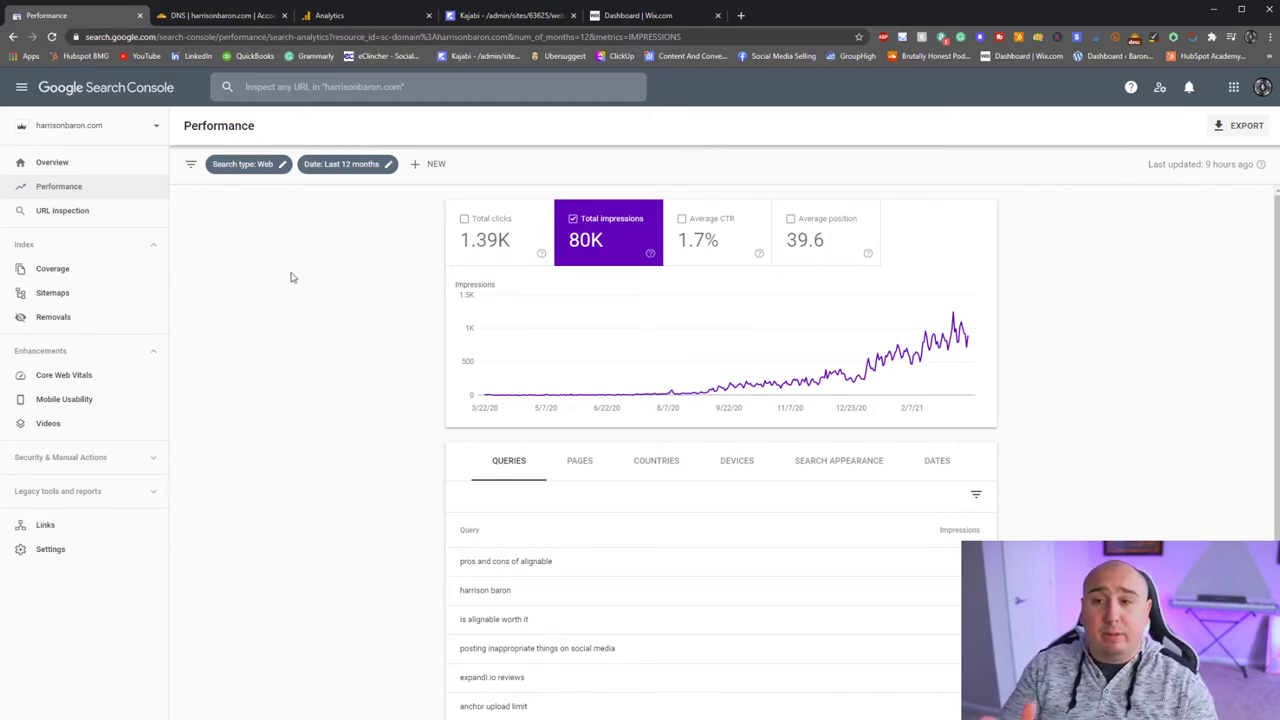
pyautogui.click(284, 17)
pyautogui.click(252, 20)
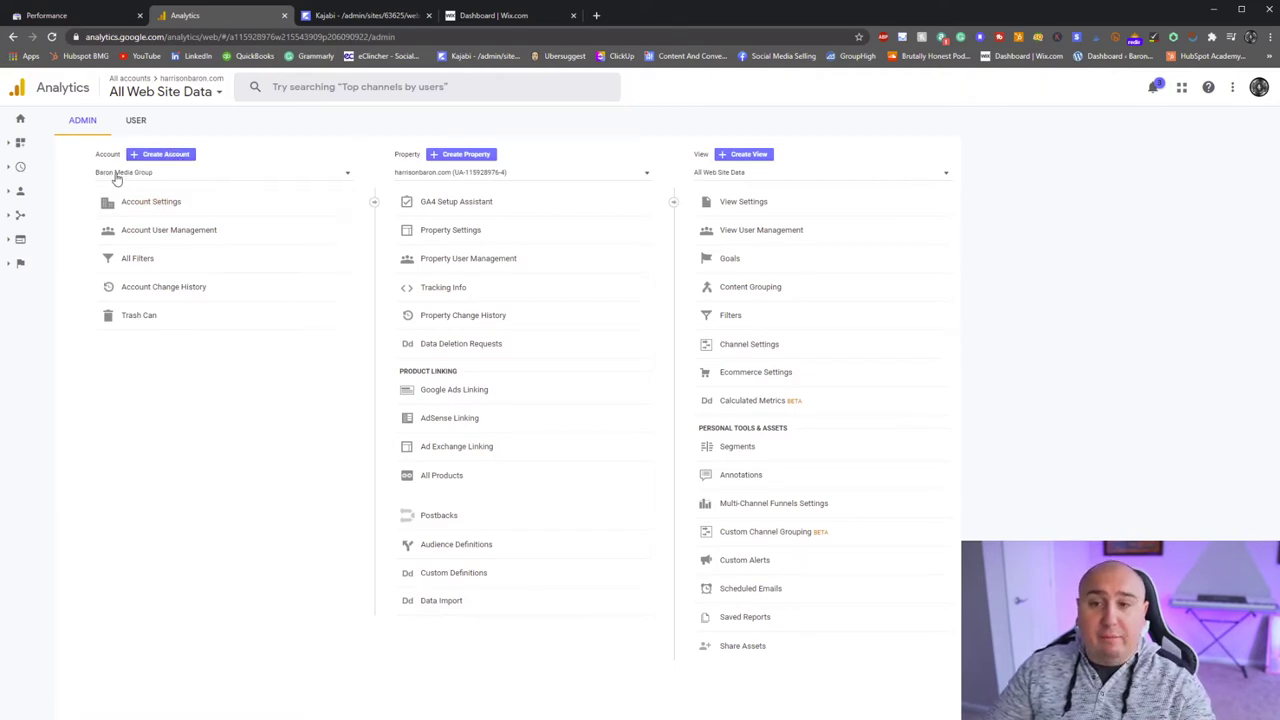
# Step: Start a new Google Analytics property named Etsy, keep the default time zone and currency, and proceed to the business information
pyautogui.click(470, 158)
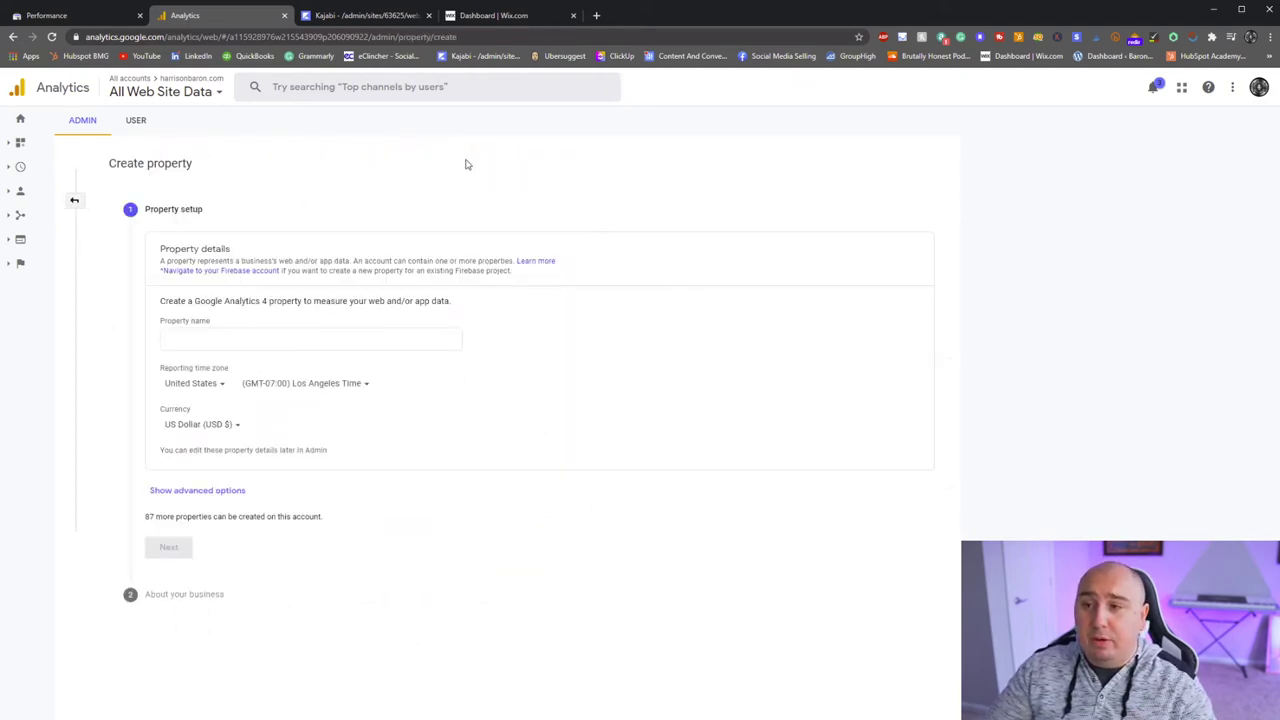
pyautogui.click(257, 331)
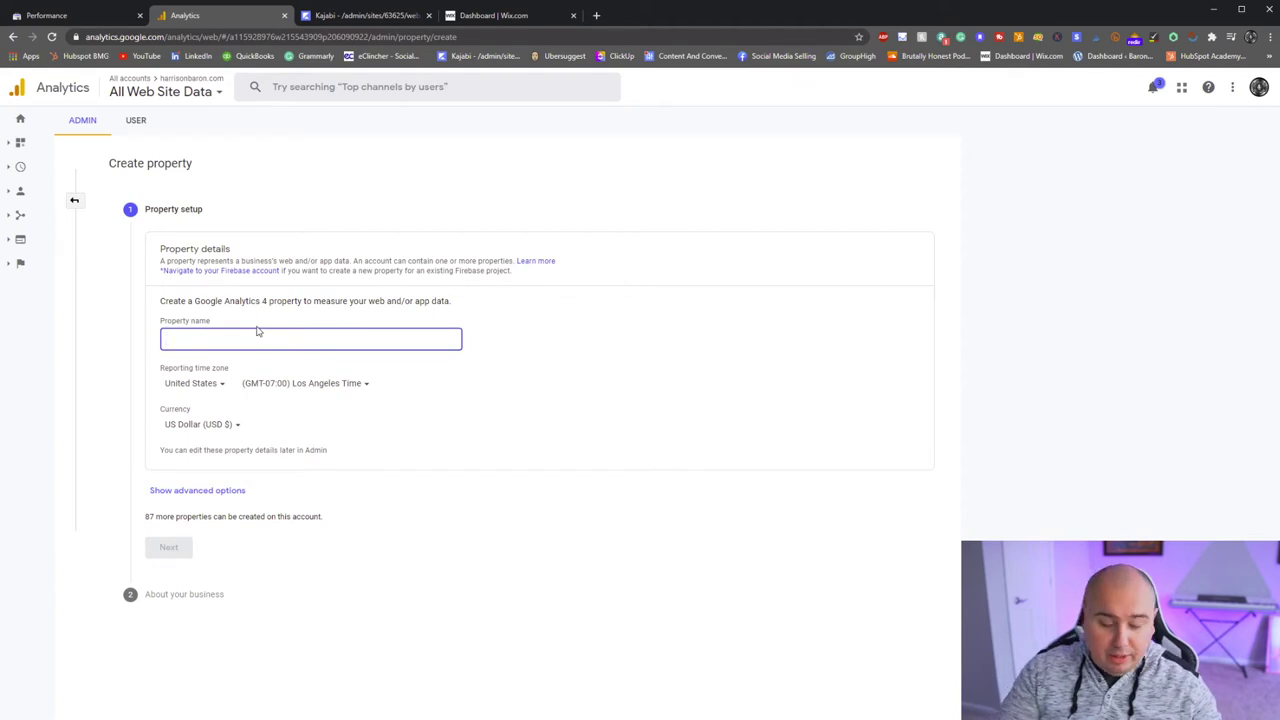
pyautogui.write('Etsy')
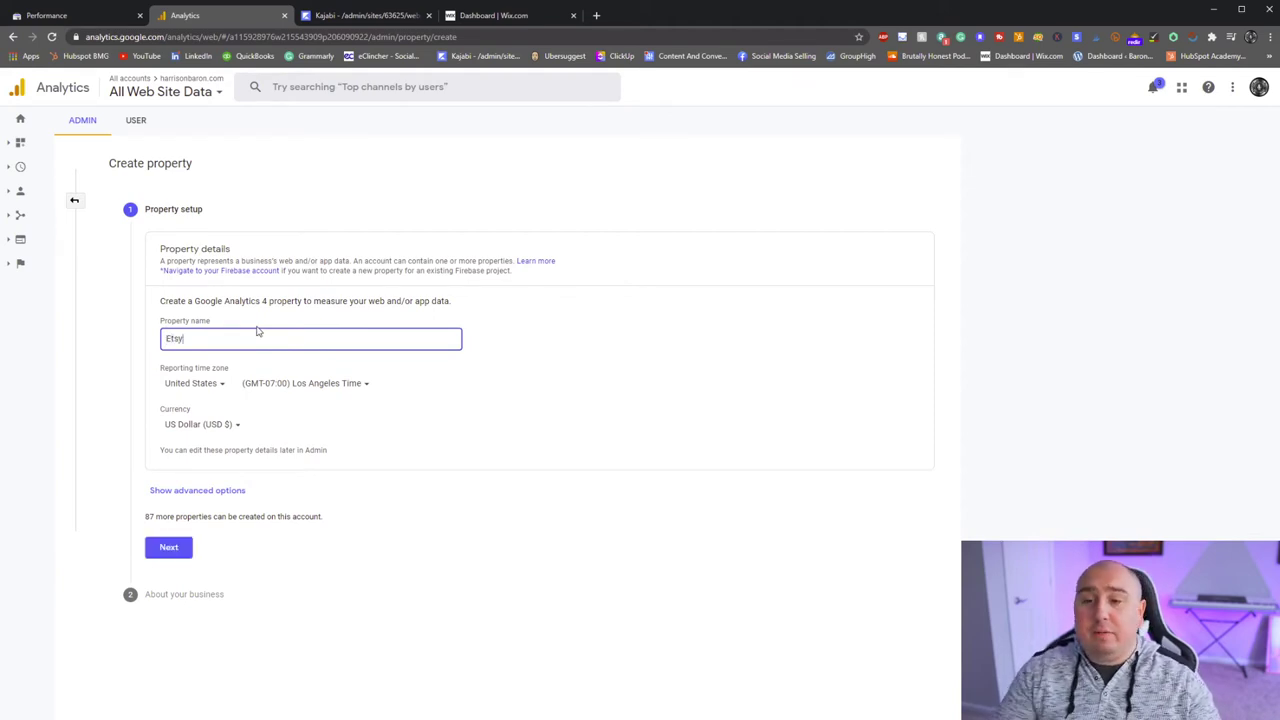
pyautogui.click(169, 548)
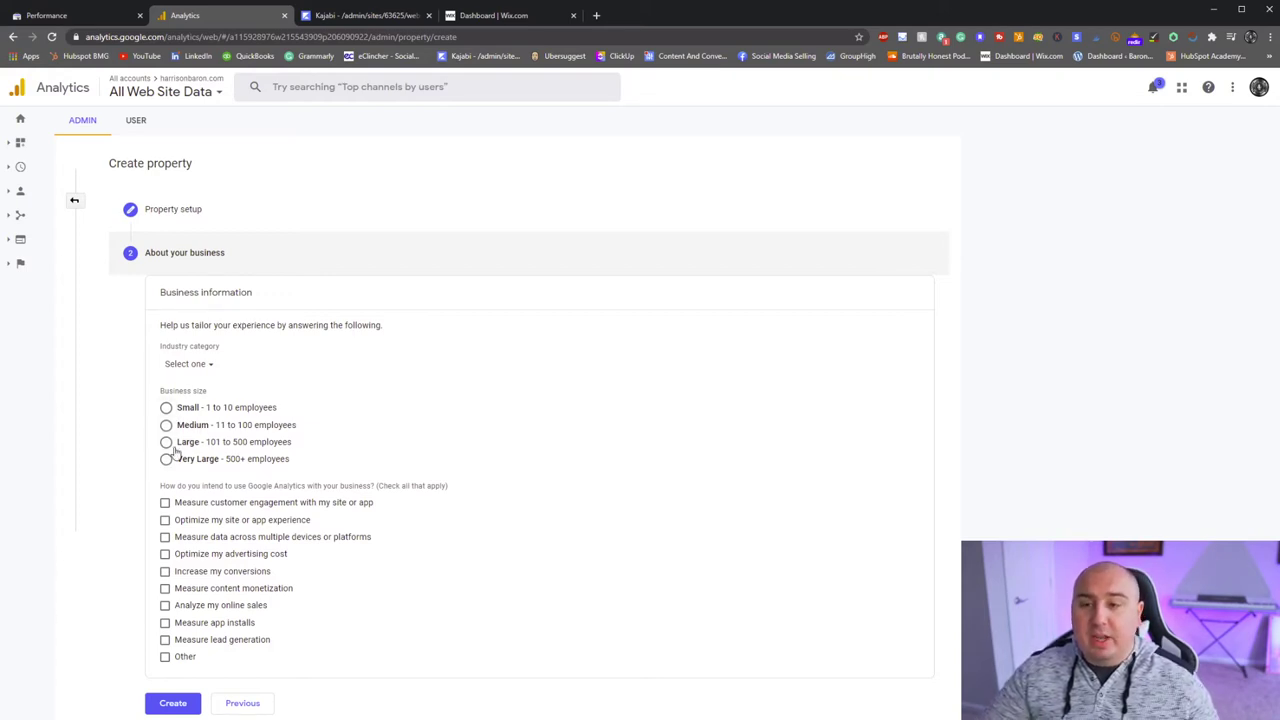
# Step: Set the business size to Very Large, choose customer engagement, site or app experience and lead generation as purposes, and create the property
pyautogui.click(166, 459)
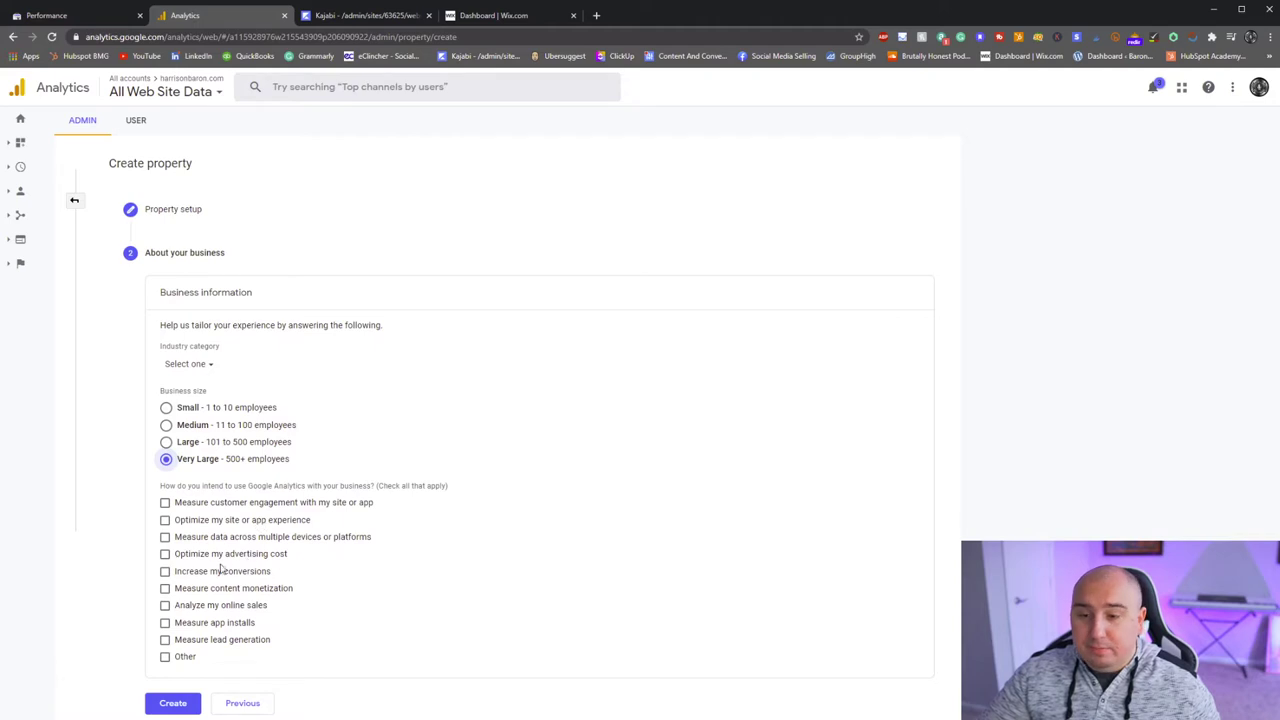
pyautogui.click(165, 571)
pyautogui.click(165, 554)
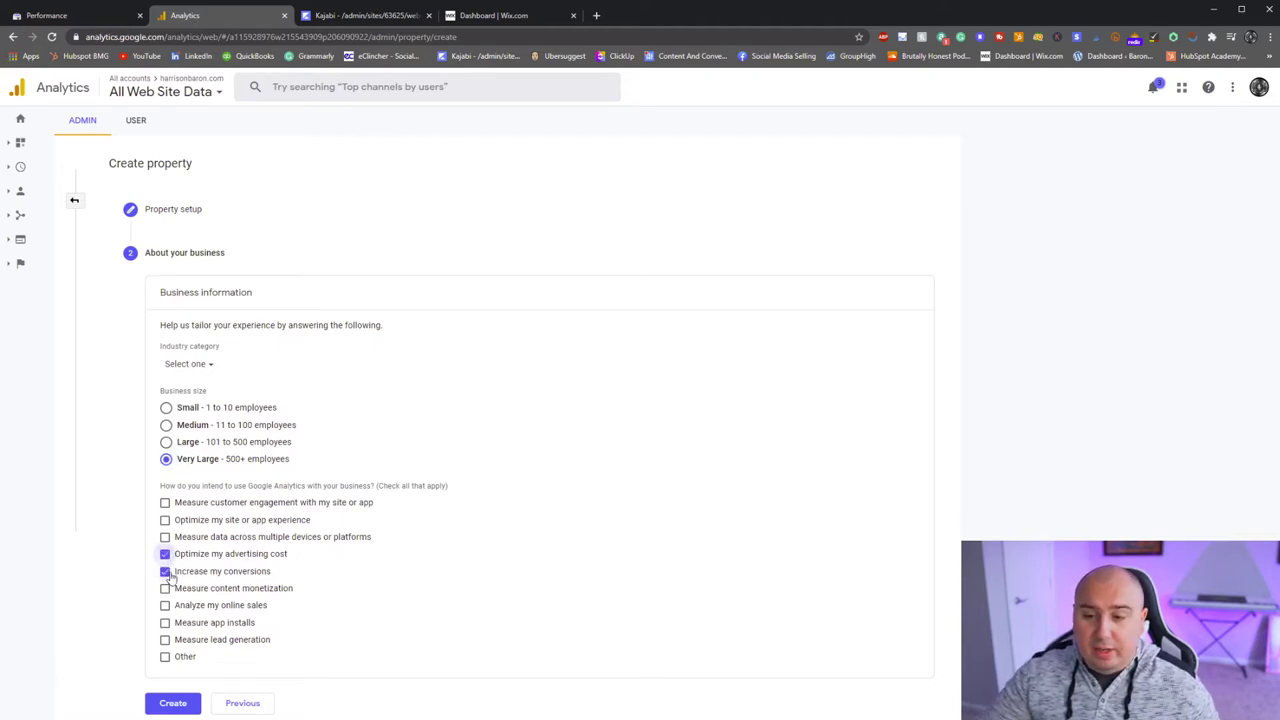
pyautogui.click(165, 554)
pyautogui.click(165, 571)
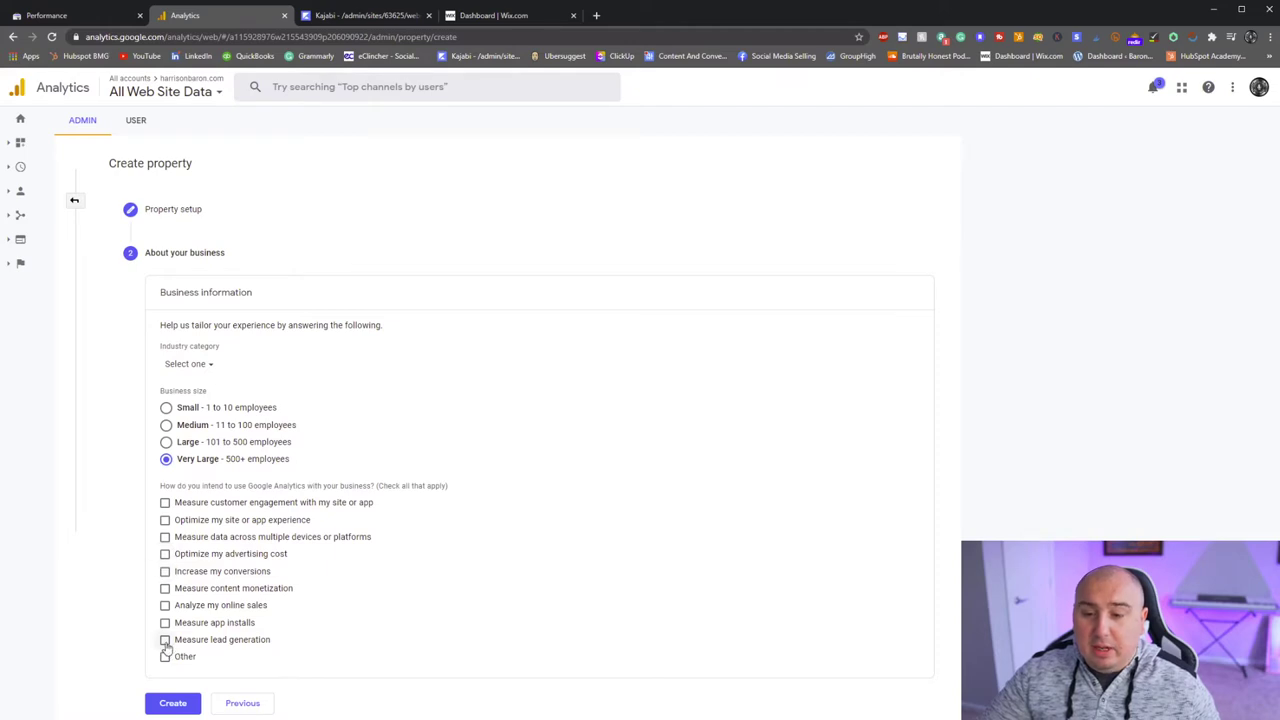
pyautogui.click(165, 639)
pyautogui.click(165, 519)
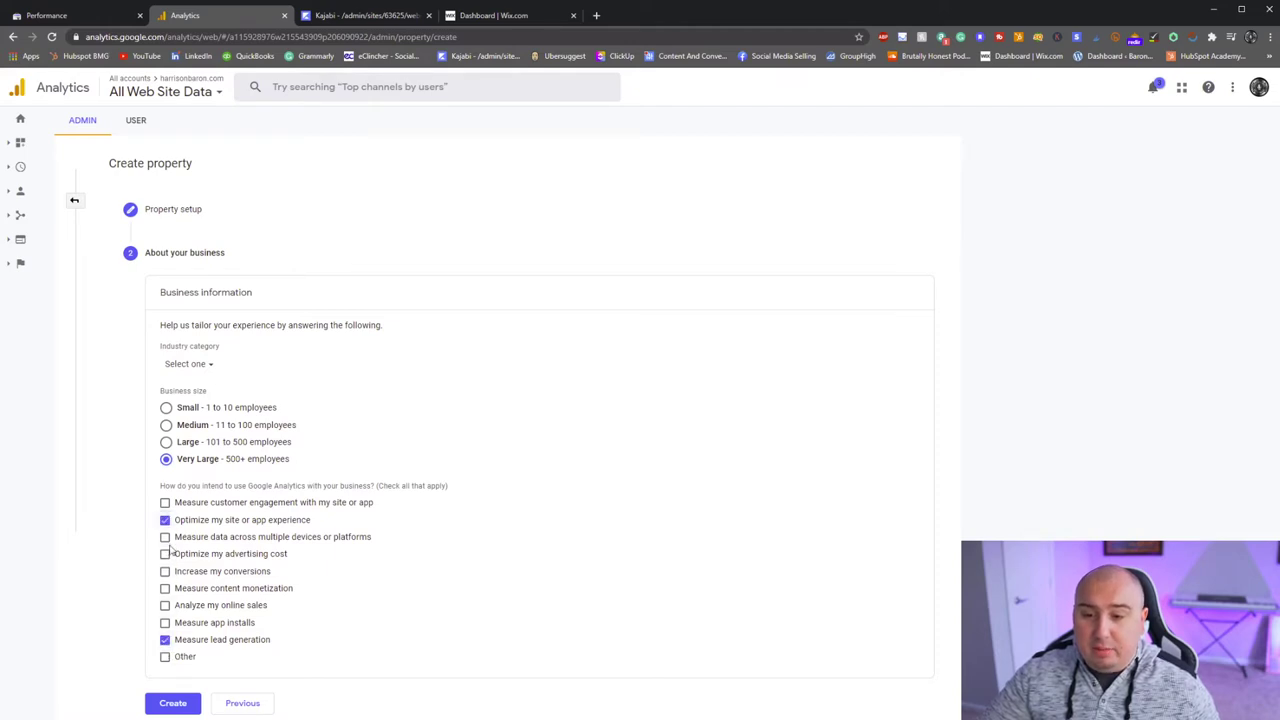
pyautogui.click(165, 502)
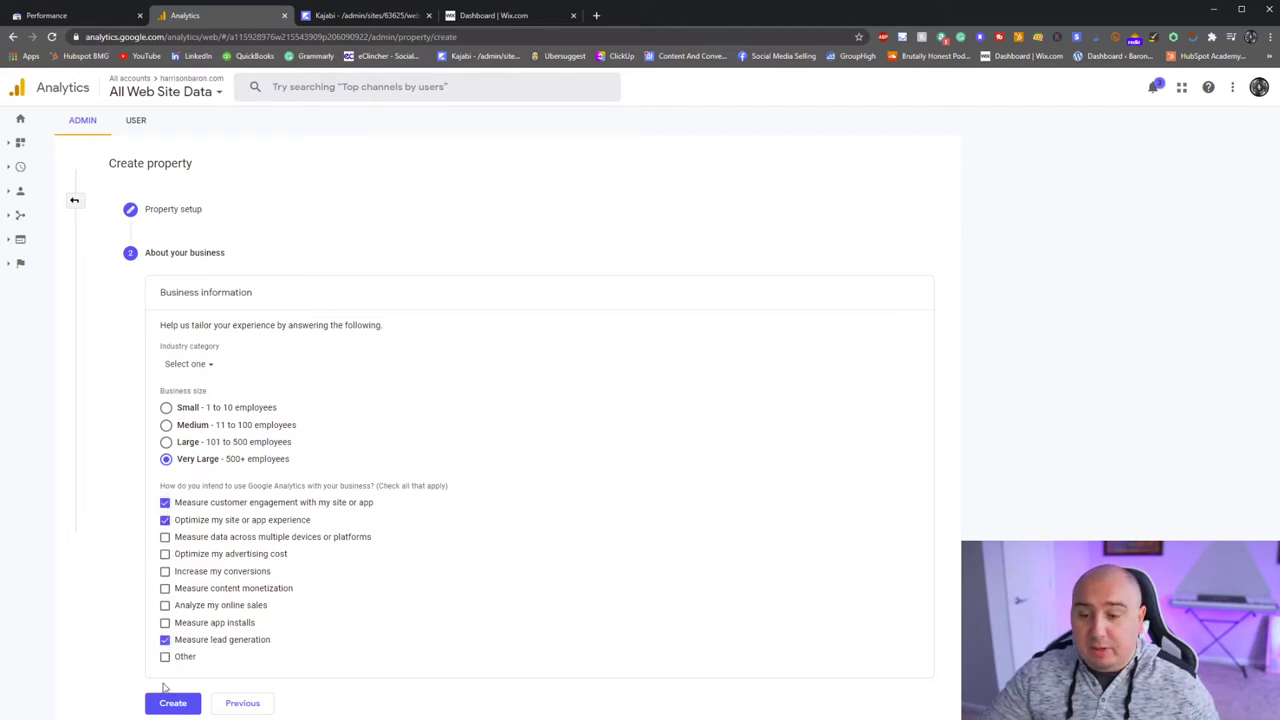
pyautogui.click(173, 704)
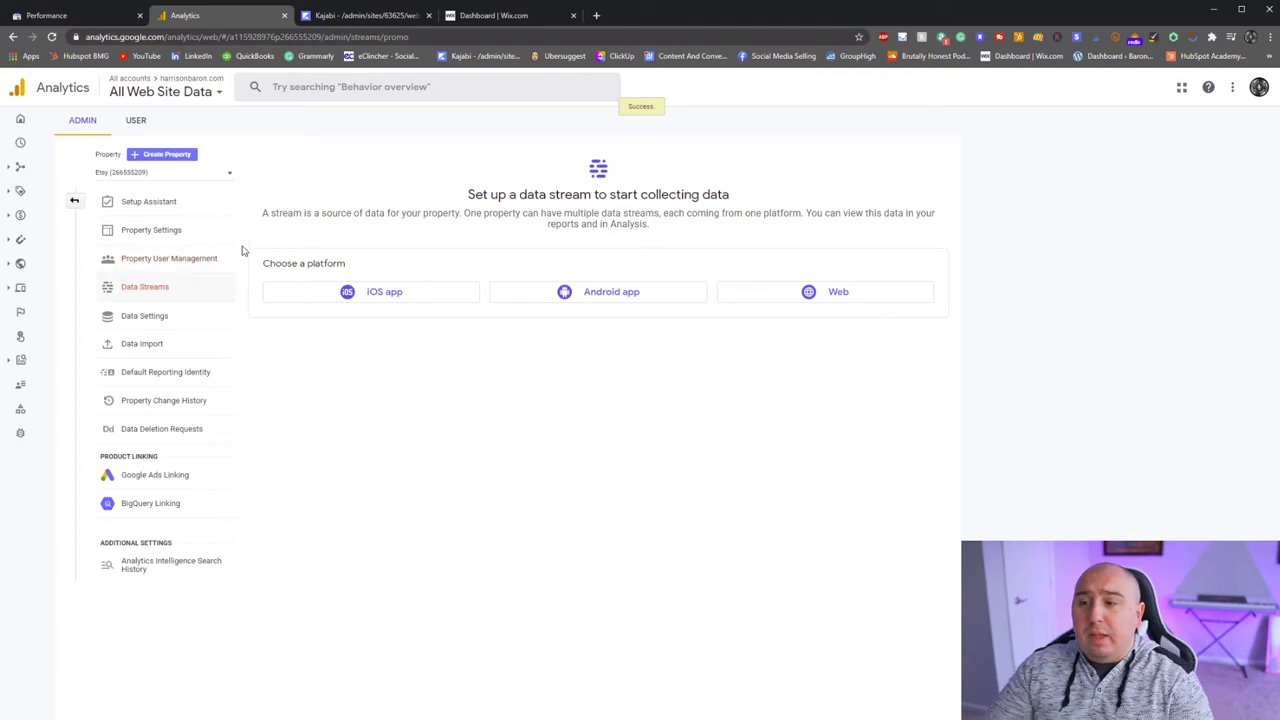
# Step: View the web data stream setup form for the Etsy property and leave it without creating a stream
pyautogui.click(800, 293)
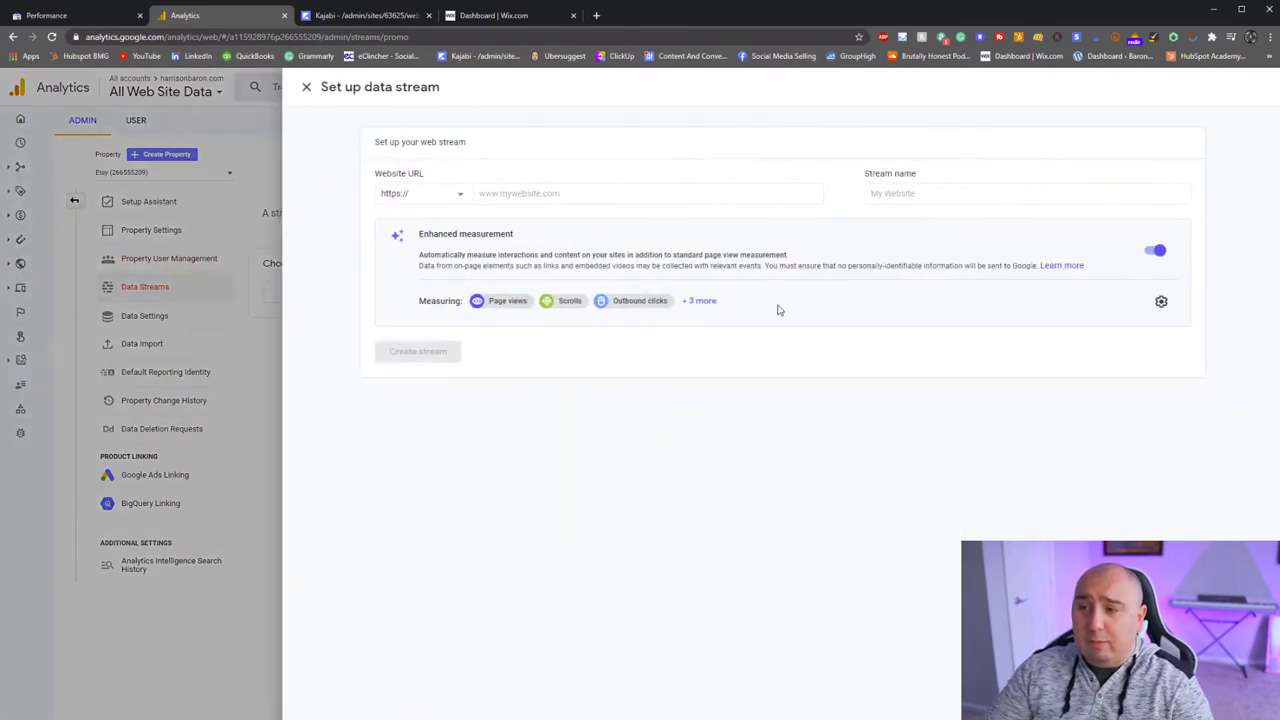
pyautogui.click(540, 193)
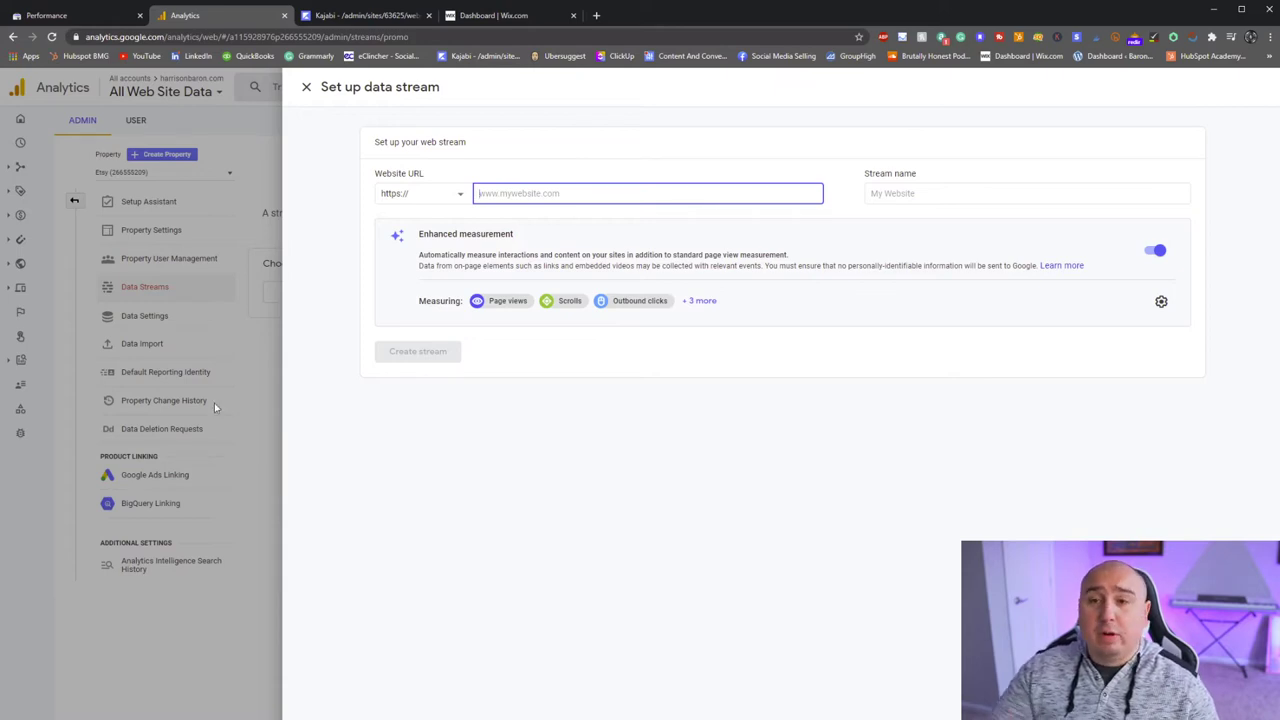
pyautogui.click(241, 367)
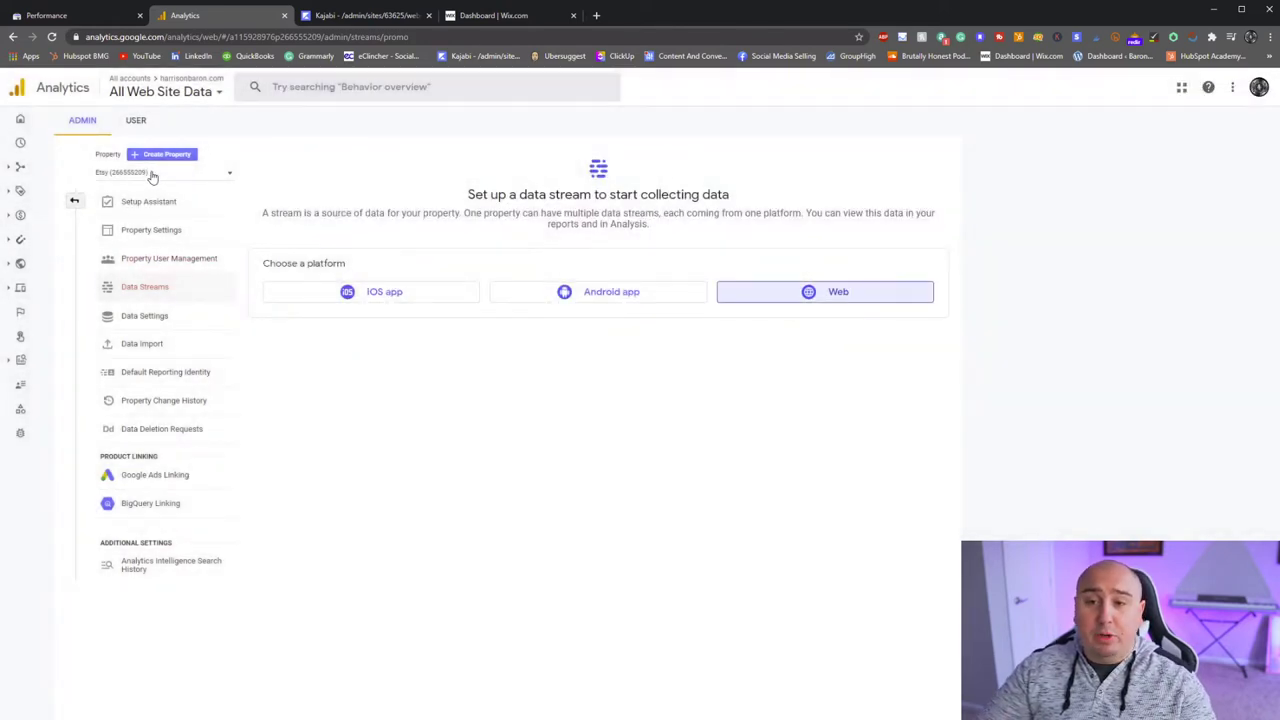
# Step: Look through the property list and the account picker without switching to another property
pyautogui.moveTo(150, 177); pyautogui.dragTo(104, 172)
pyautogui.click(198, 173)
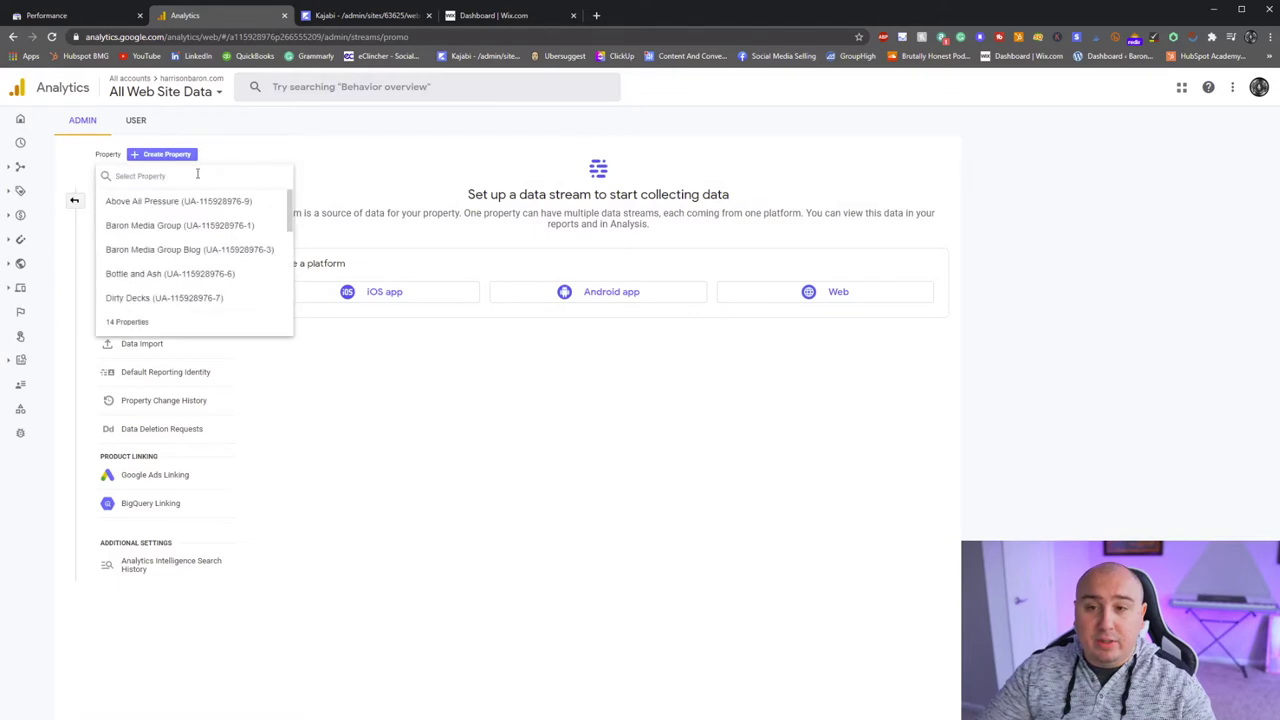
pyautogui.click(354, 169)
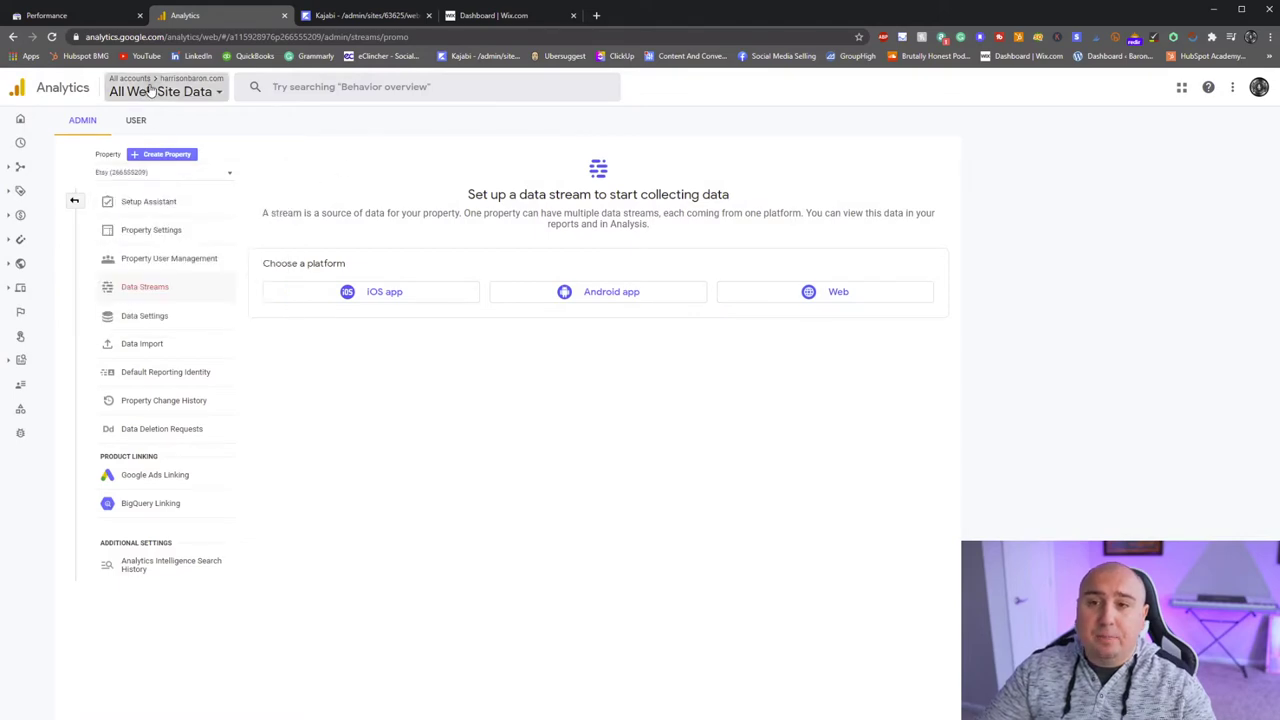
pyautogui.click(160, 90)
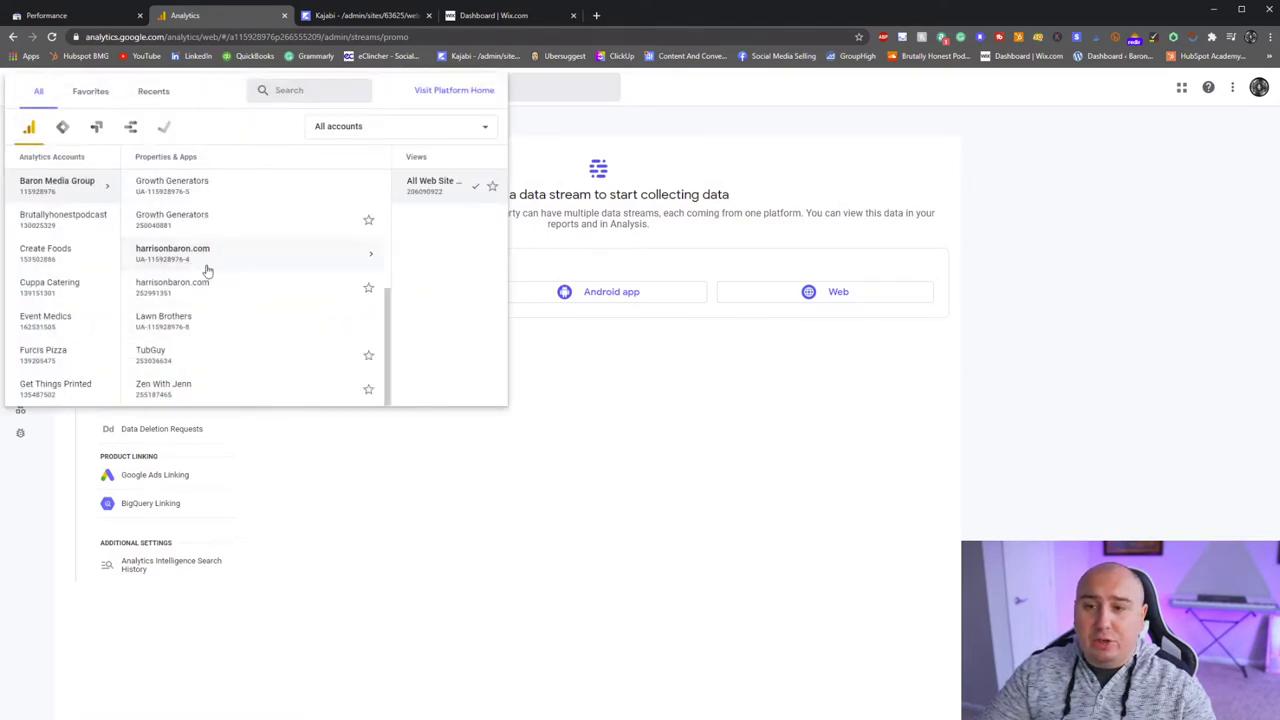
pyautogui.click(652, 128)
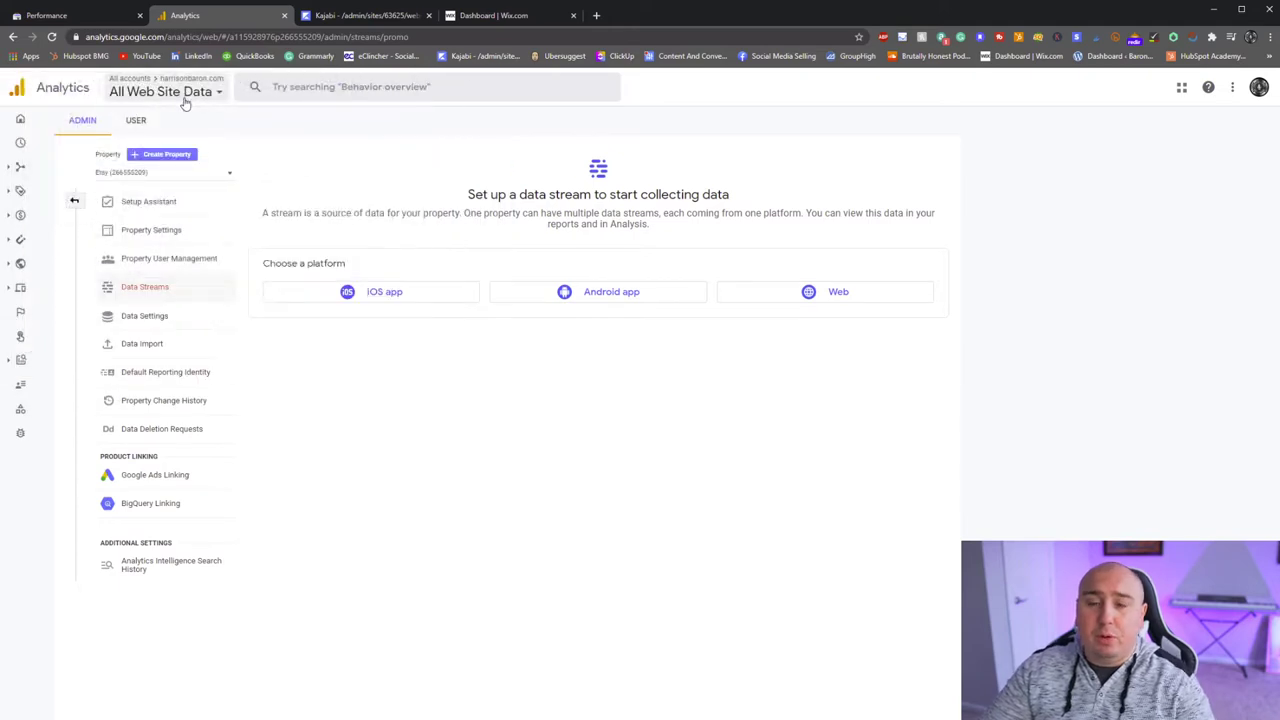
# Step: Switch to the active site's Google Analytics 4 property and view its Home report
pyautogui.click(178, 95)
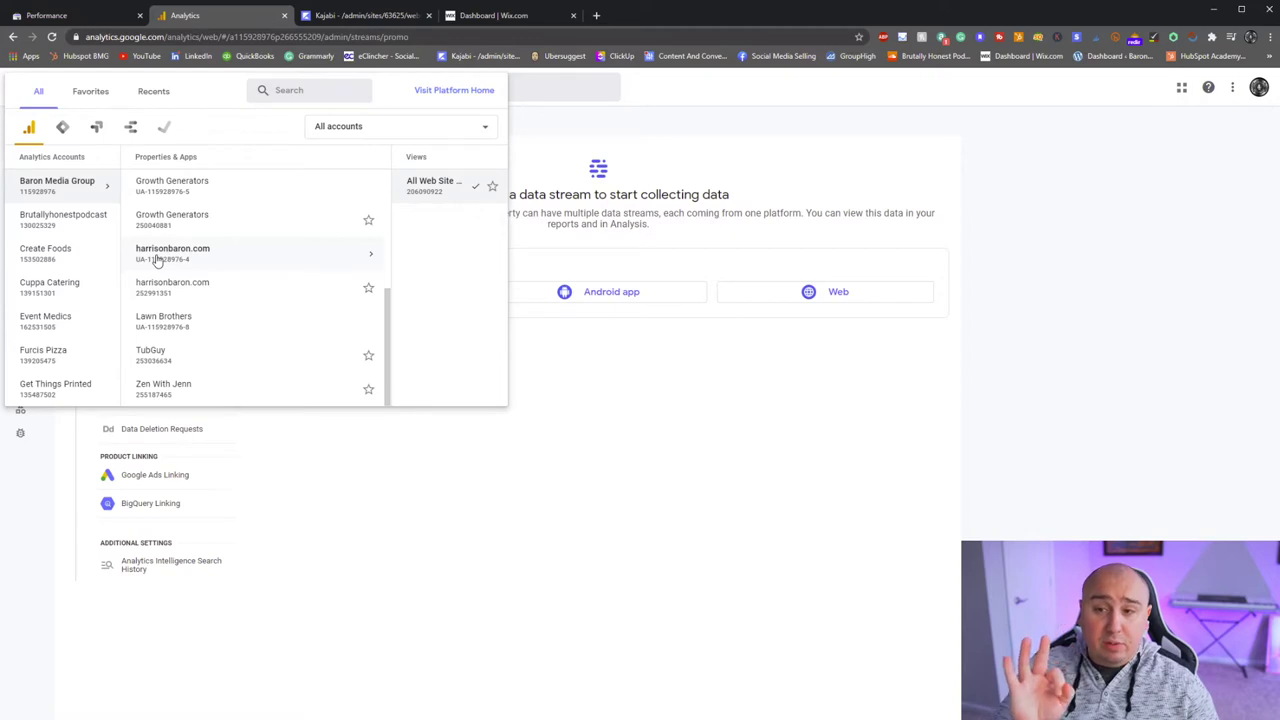
pyautogui.click(221, 293)
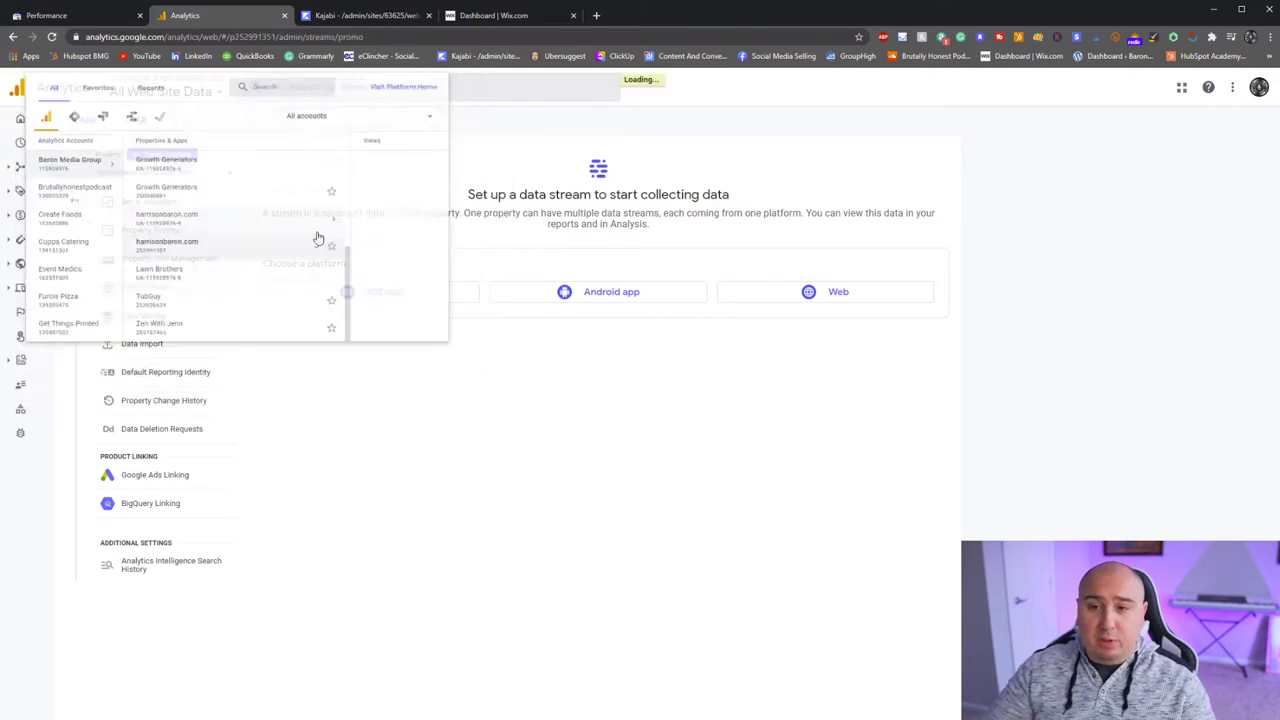
pyautogui.click(21, 119)
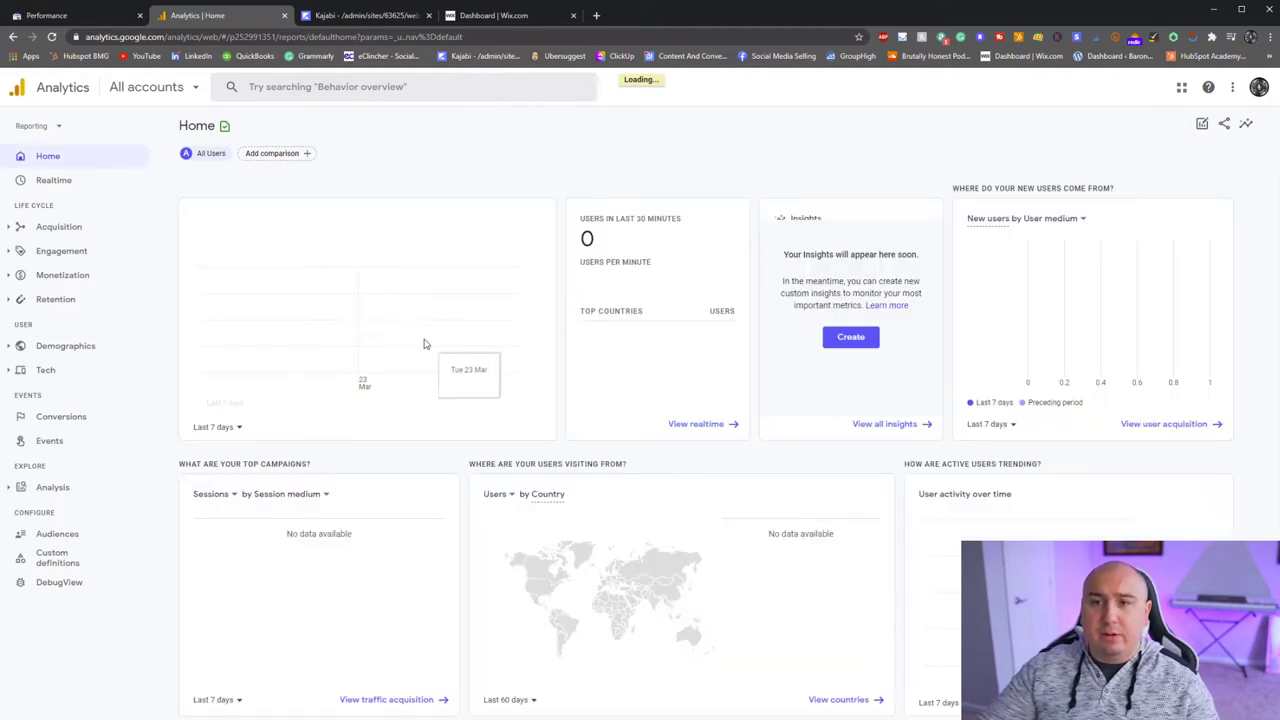
# Step: Open the All Web Site Data view of the same site's Universal Analytics property and check it in the account picker
pyautogui.click(174, 90)
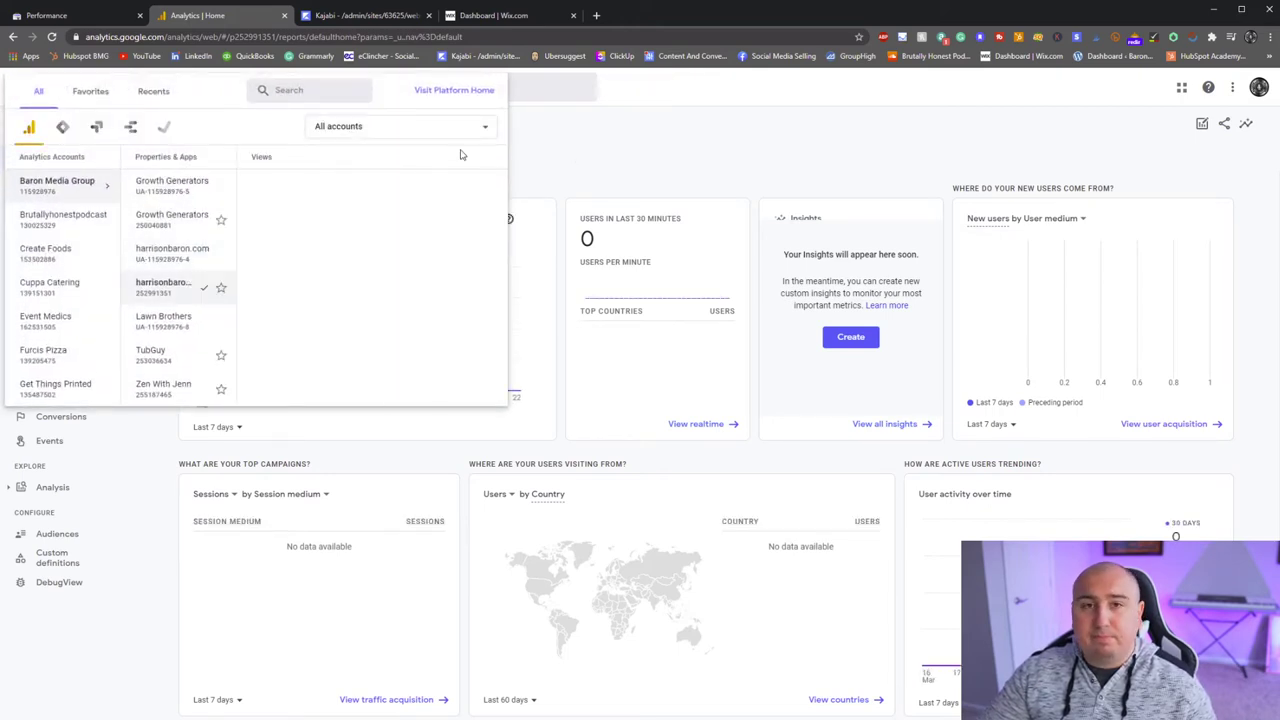
pyautogui.click(172, 250)
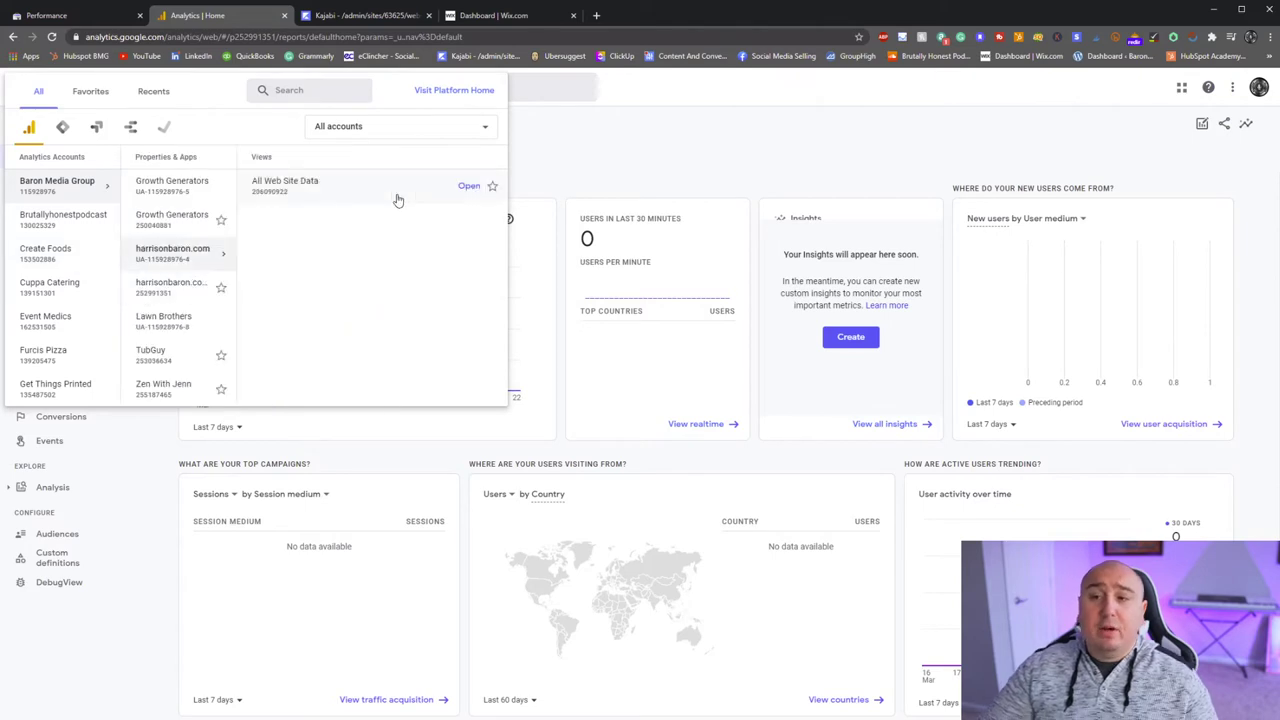
pyautogui.click(397, 200)
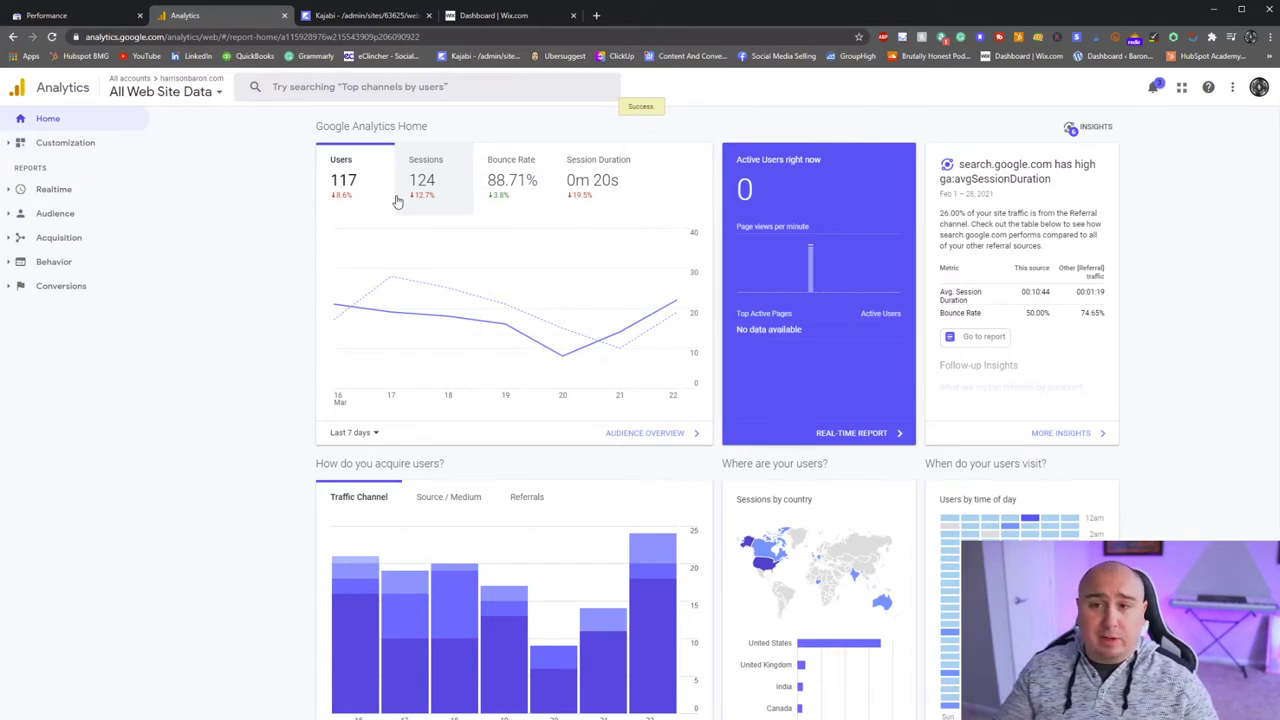
pyautogui.click(218, 92)
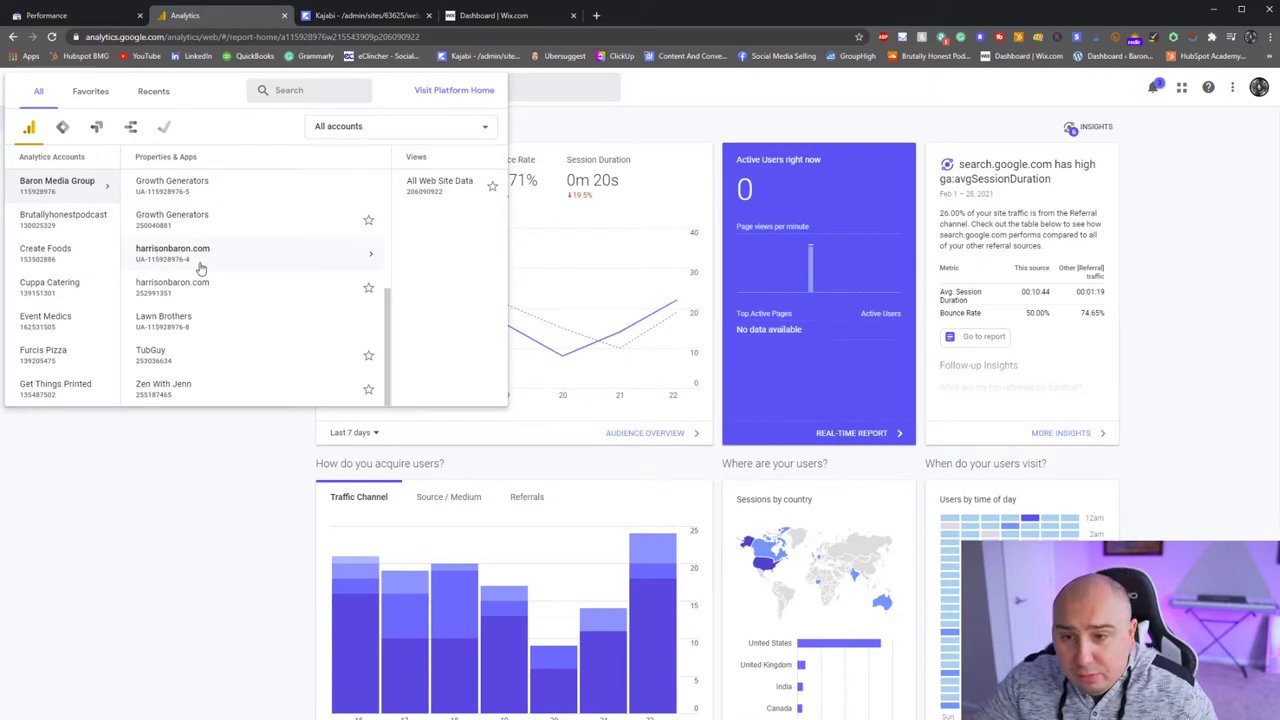
pyautogui.click(212, 574)
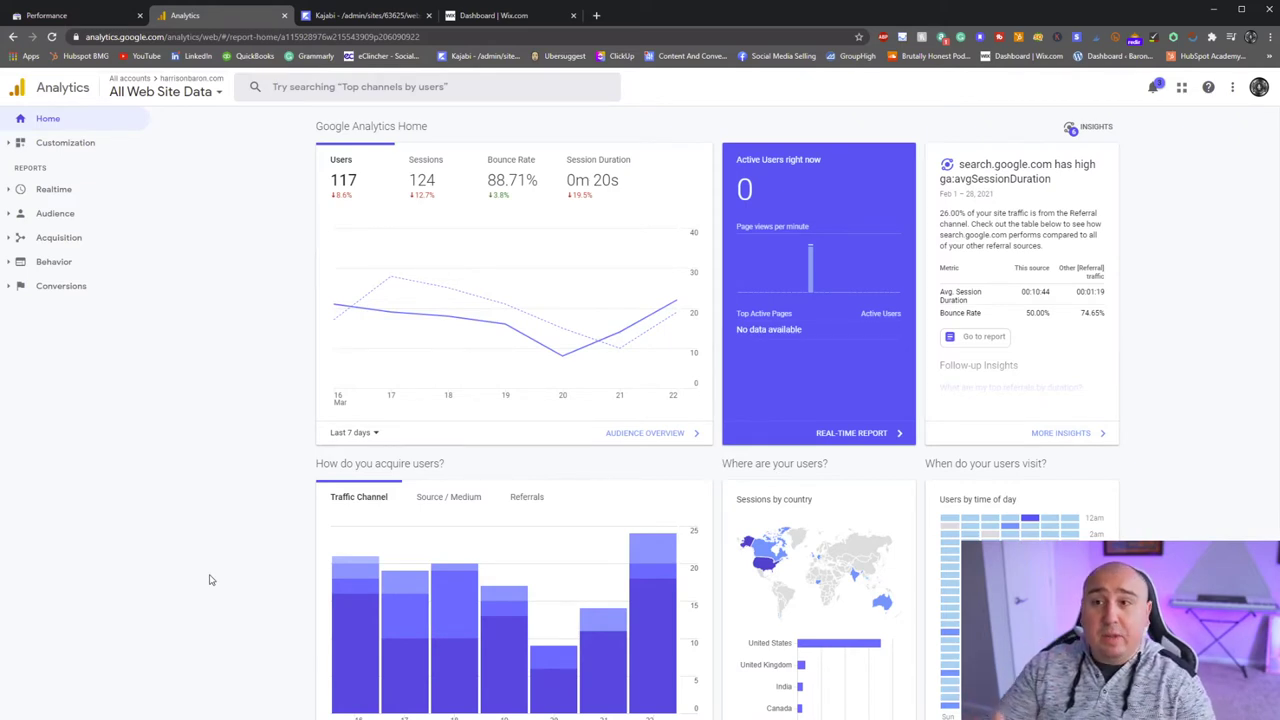
# Step: Switch to Kajabi and open the site's Third Party Integrations settings at the Analytics section
pyautogui.click(372, 22)
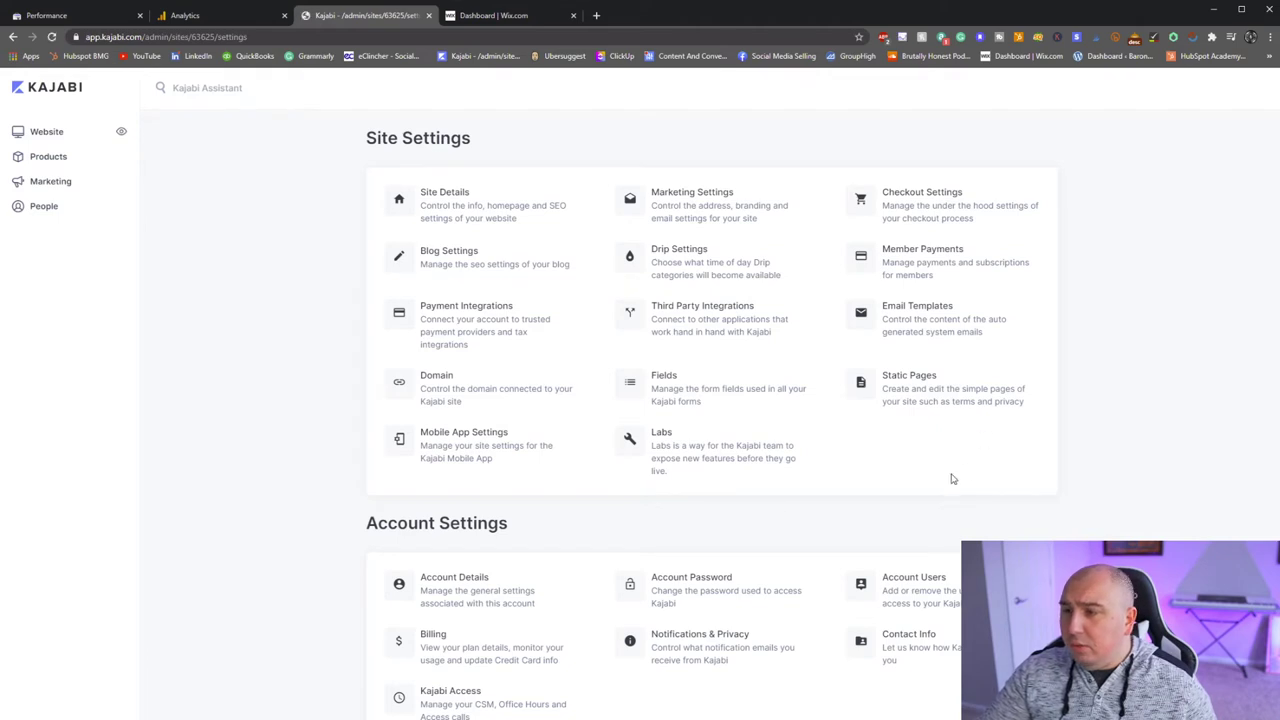
pyautogui.click(650, 335)
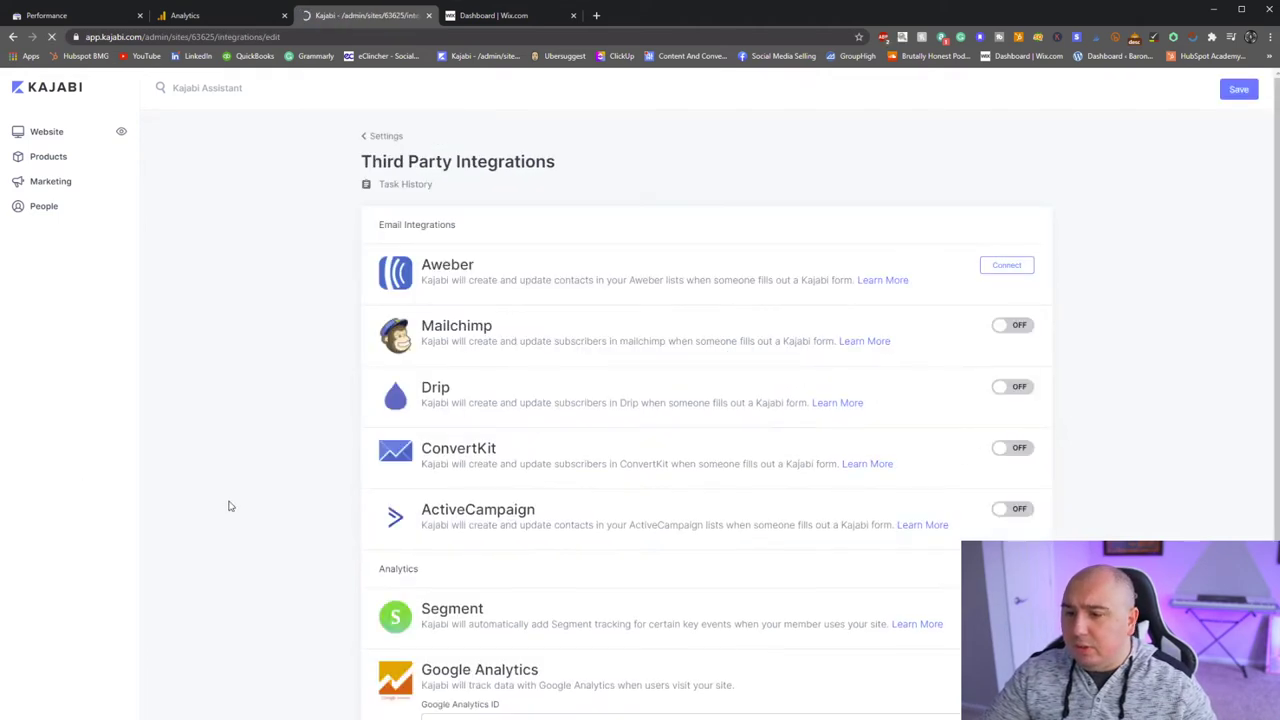
pyautogui.scroll(-3, 651, 471)
# Step: Examine the Google Analytics integration and its Google Analytics ID field without changing it
pyautogui.moveTo(440, 368); pyautogui.dragTo(545, 372)
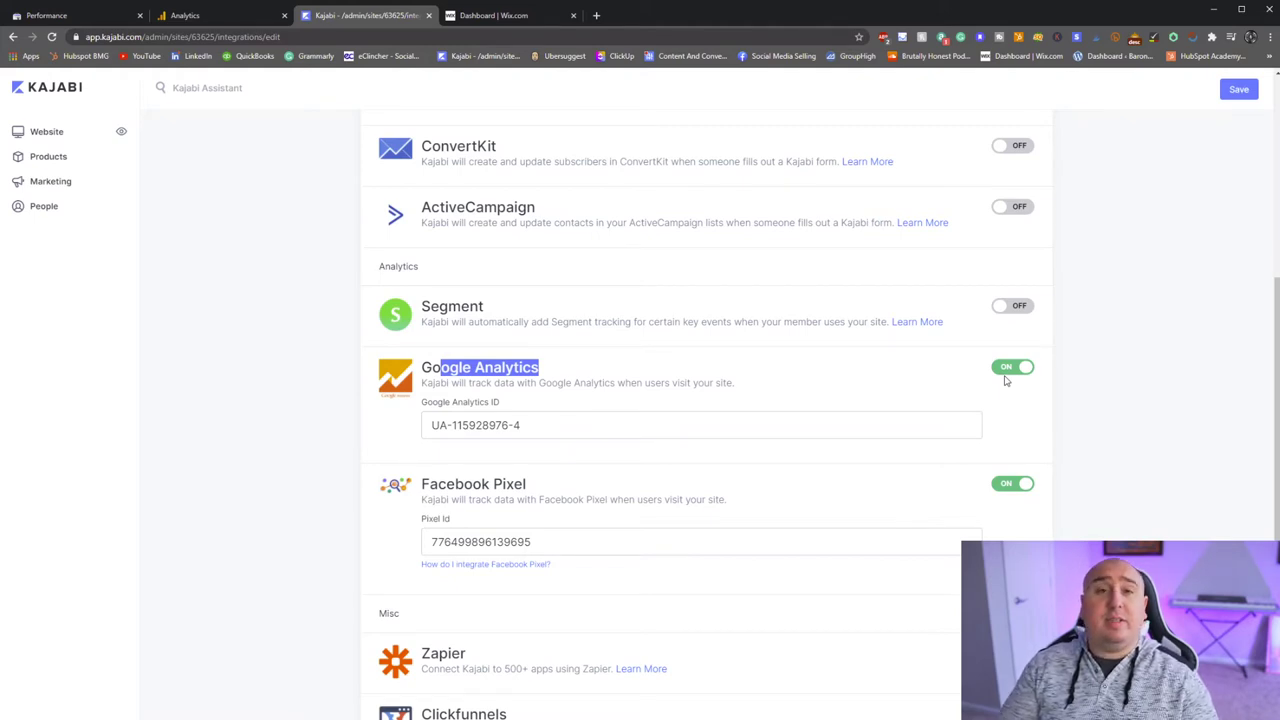
pyautogui.click(552, 418)
pyautogui.hotkey('ctrl', 'a')
pyautogui.click(656, 424)
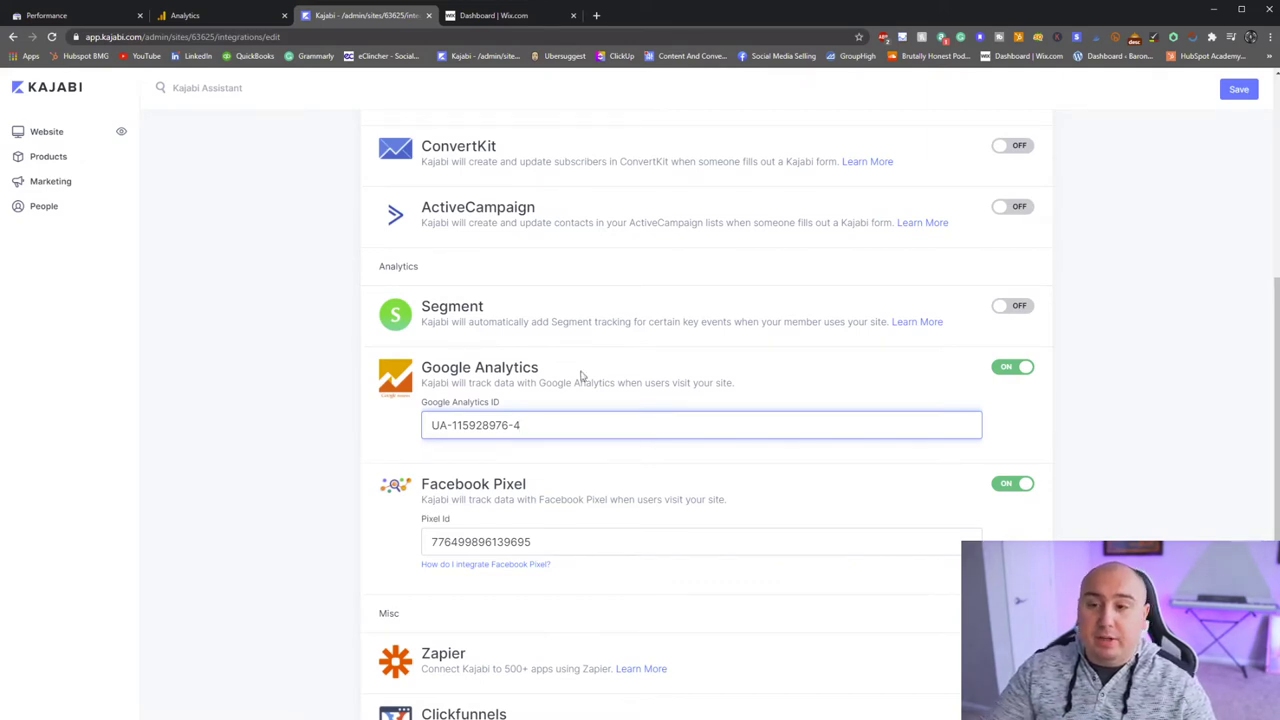
pyautogui.click(281, 349)
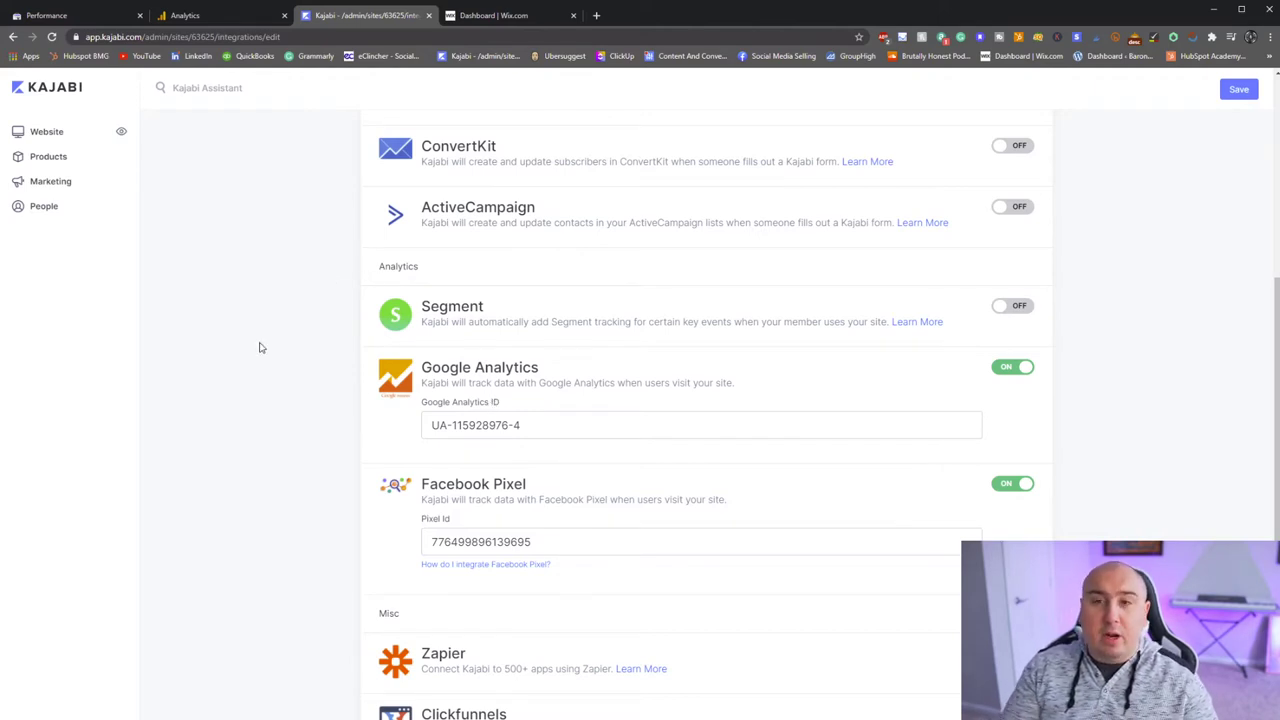
# Step: Review the Google Analytics Home report once more and return to the Kajabi integrations
pyautogui.click(264, 15)
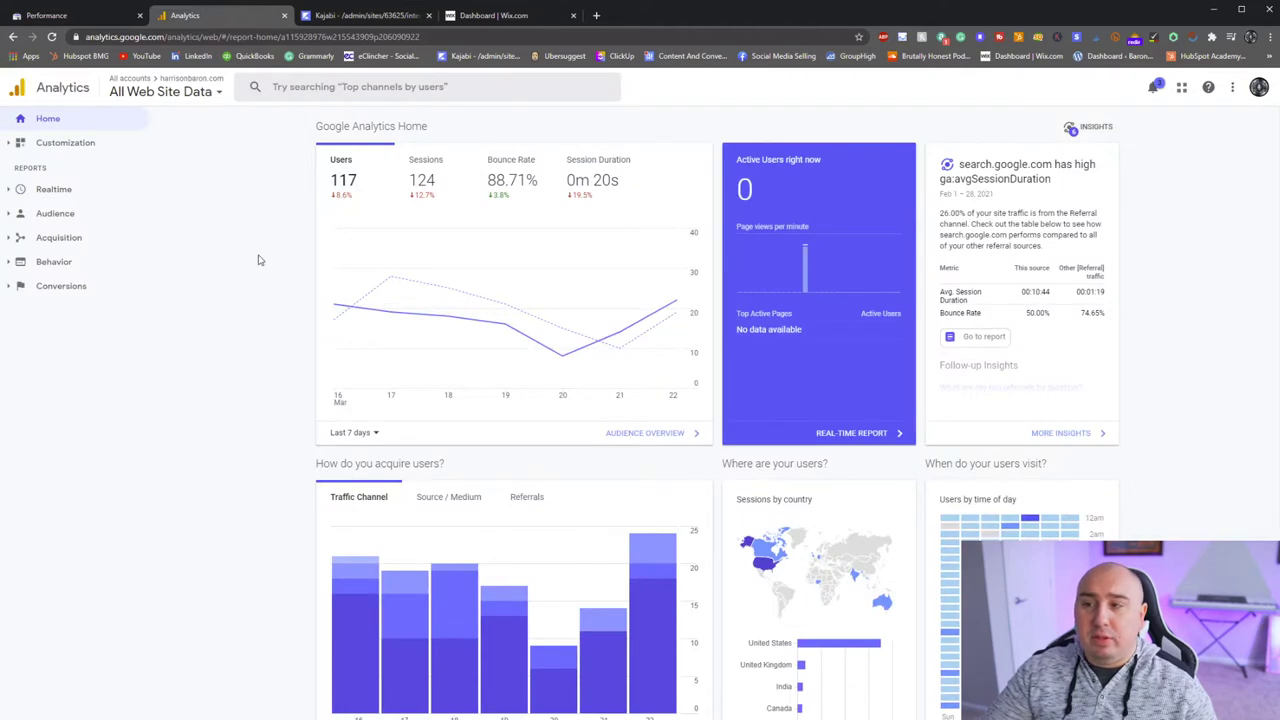
pyautogui.moveTo(810, 266)
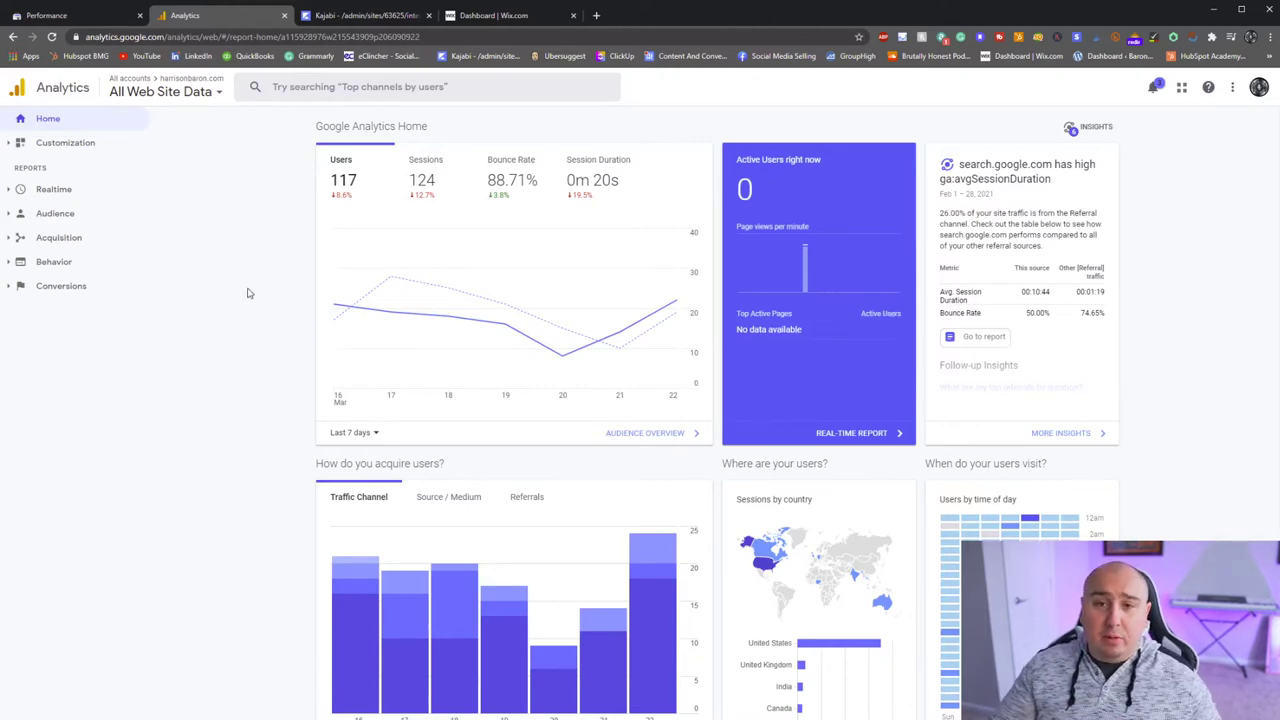
pyautogui.click(362, 15)
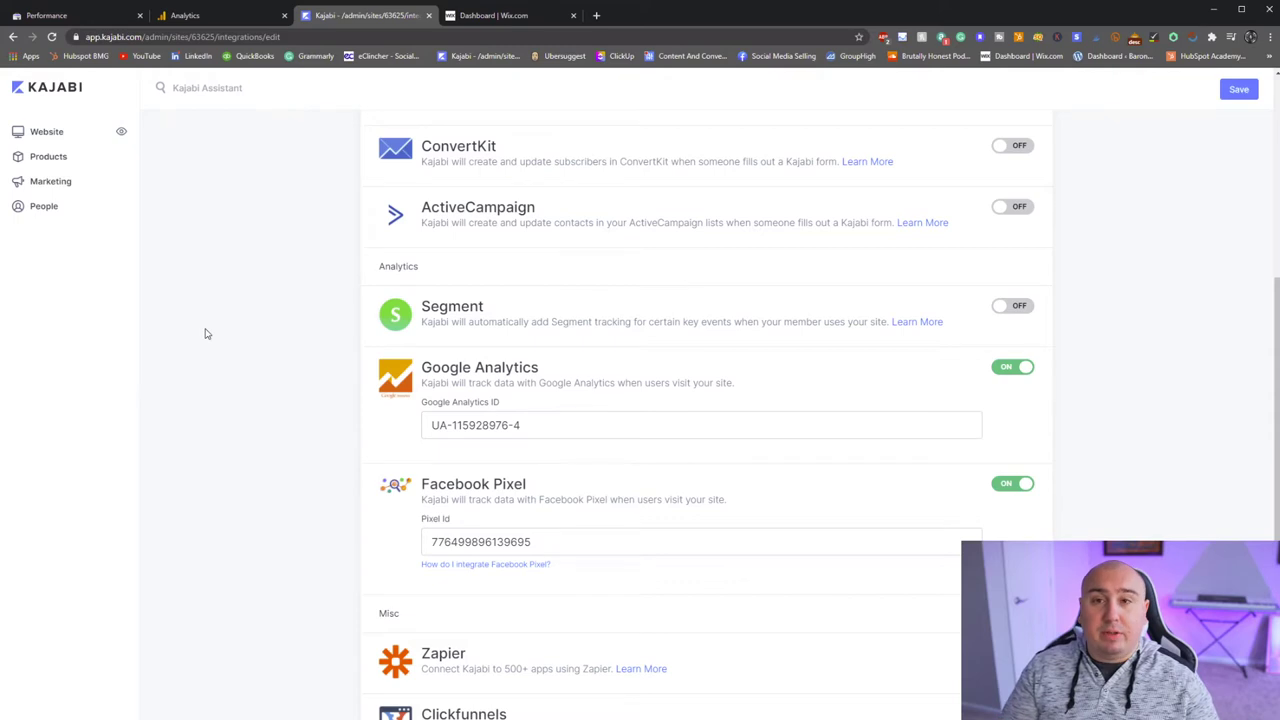
# Step: Switch to Google Search Console and examine the impressions trend in the 12-month Performance chart
pyautogui.hotkey('ctrl', '1')
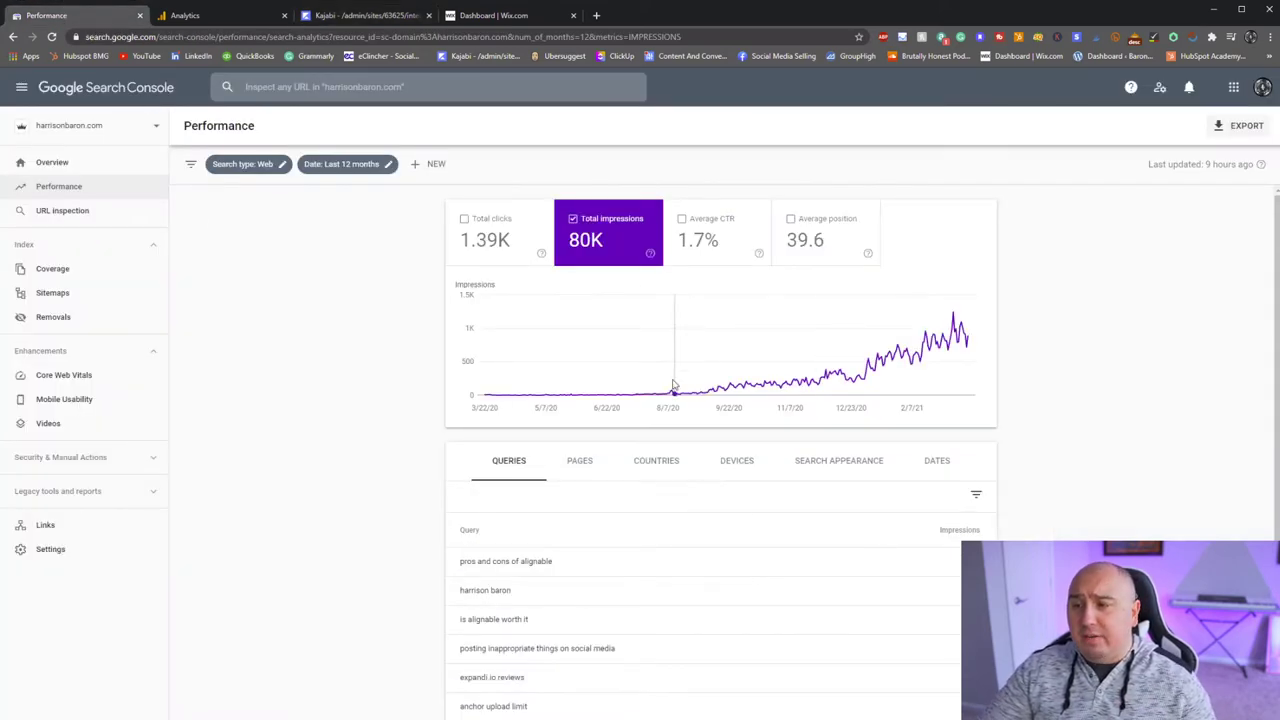
pyautogui.moveTo(750, 378)
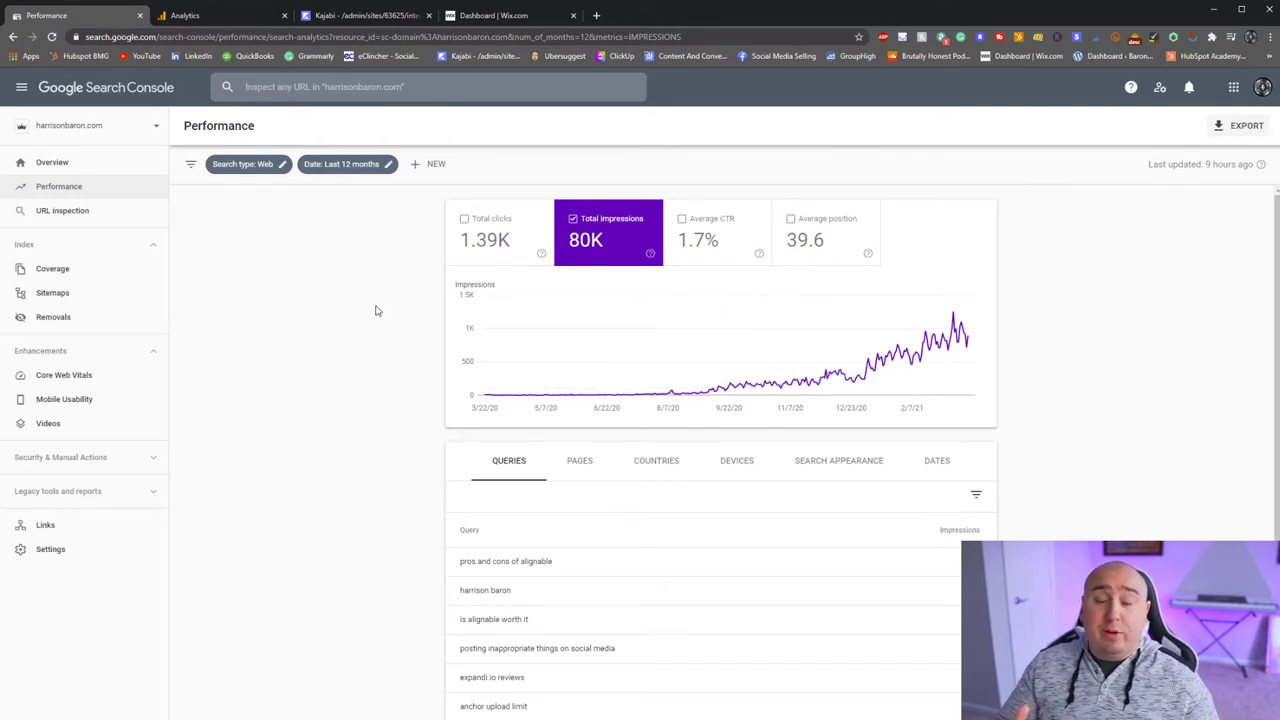
# Step: Set the Performance report's date range to Last 3 months and add Total clicks to the chart
pyautogui.click(350, 165)
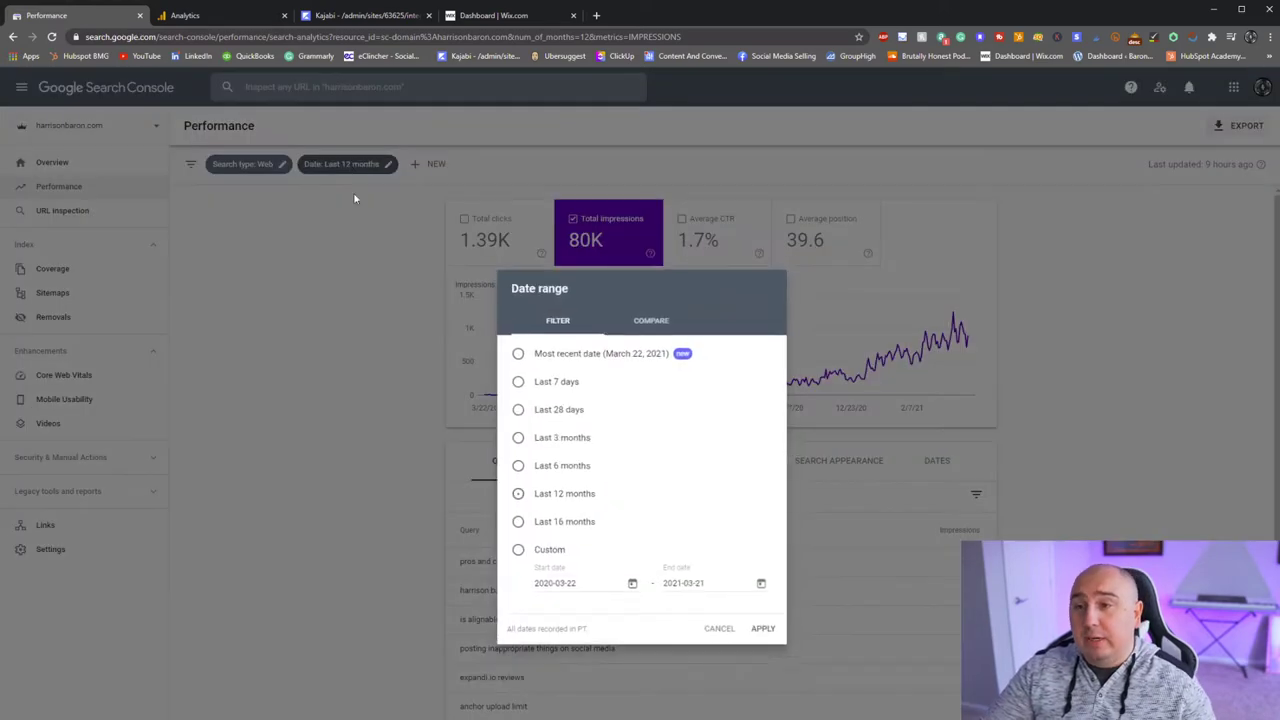
pyautogui.click(513, 437)
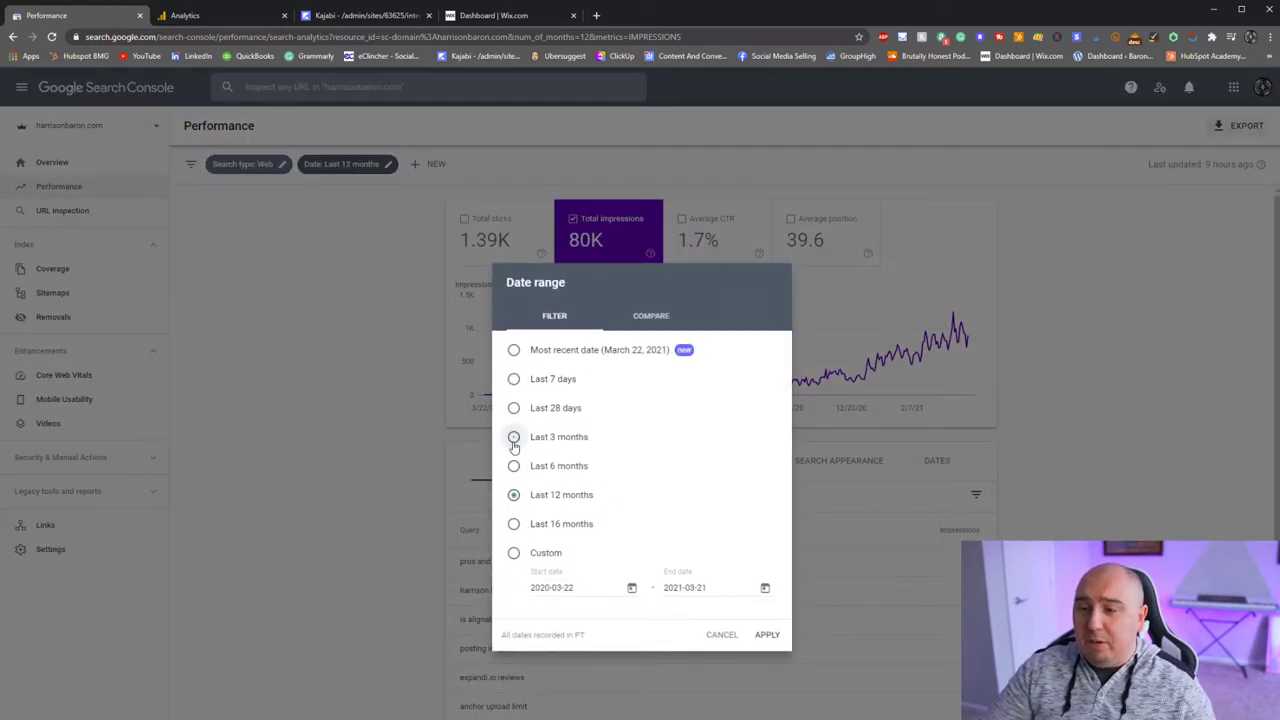
pyautogui.click(765, 636)
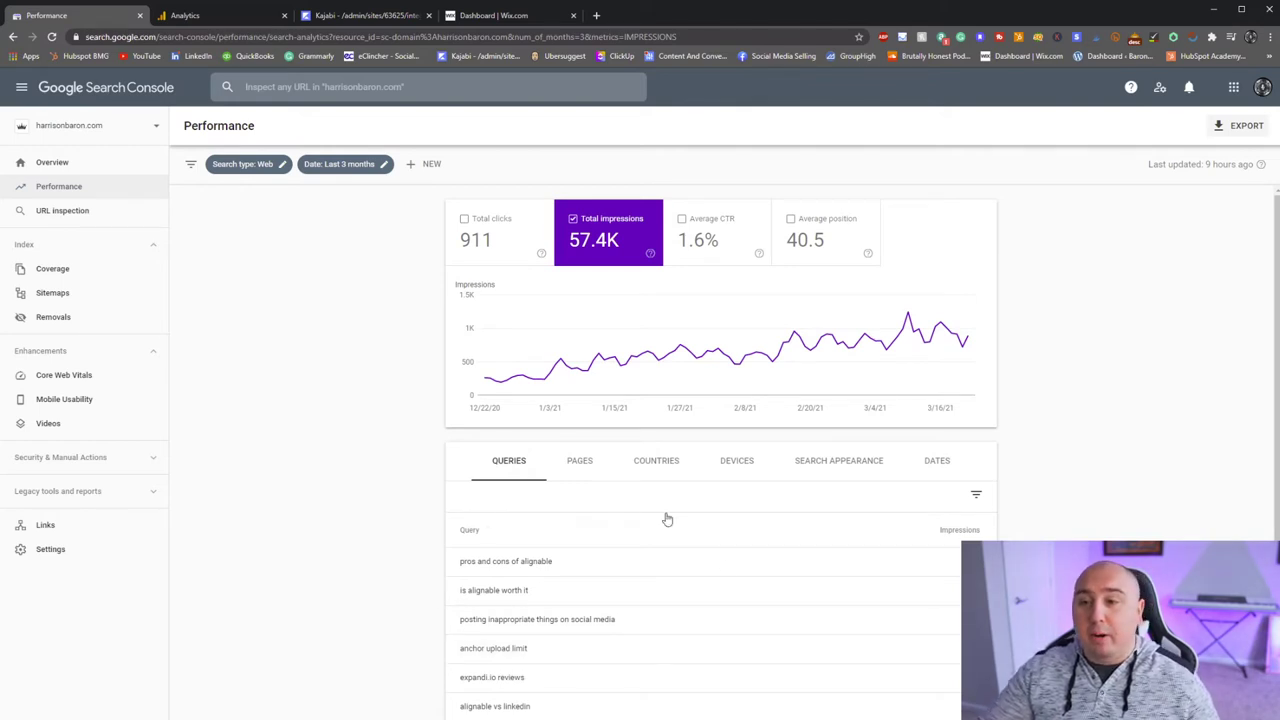
pyautogui.click(524, 226)
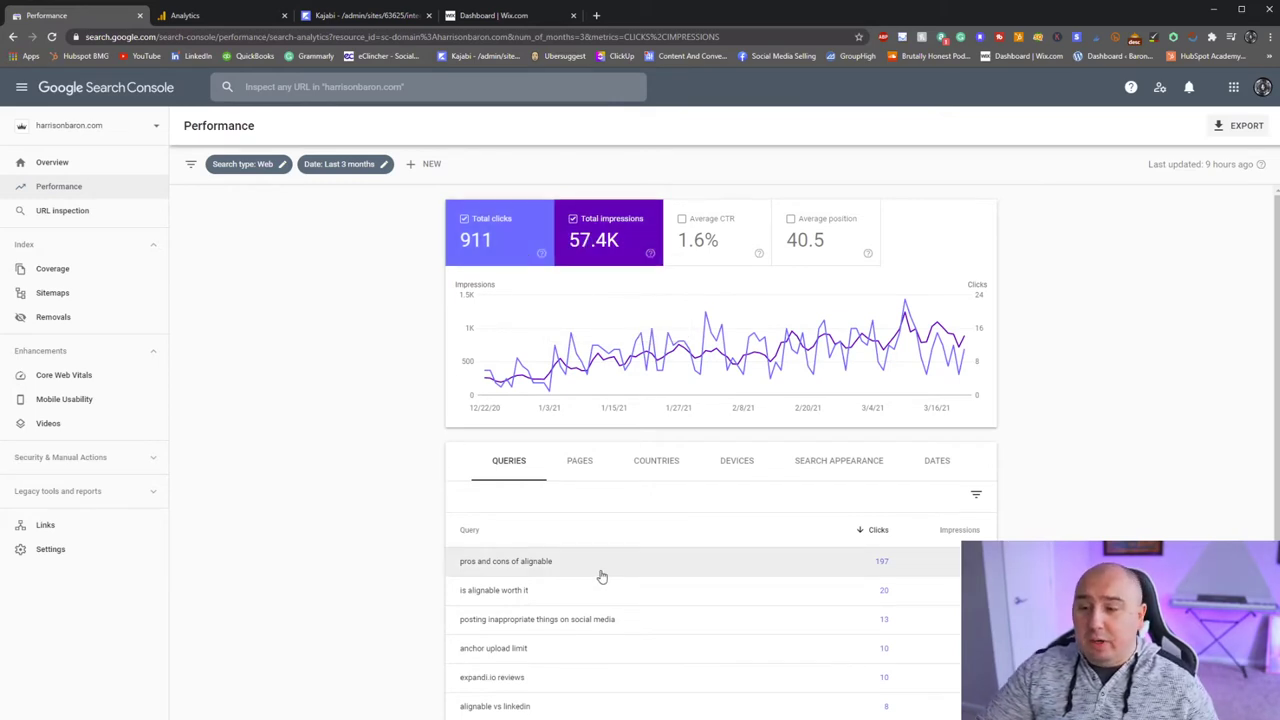
# Step: Copy the query "pros and cons of alignable" and search Google for it in a new browser tab
pyautogui.moveTo(600, 574); pyautogui.dragTo(457, 571)
pyautogui.hotkey('ctrl', 'c')
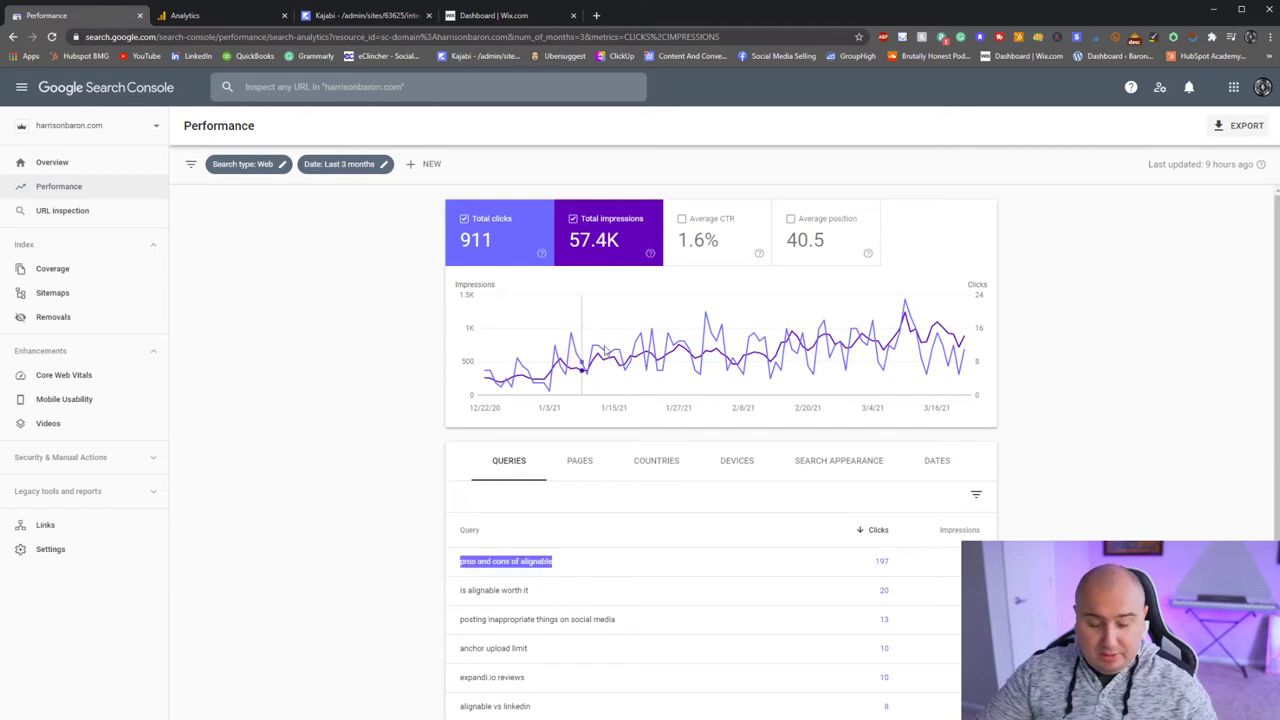
pyautogui.click(596, 15)
pyautogui.hotkey('ctrl', 'v')
pyautogui.press('Return')
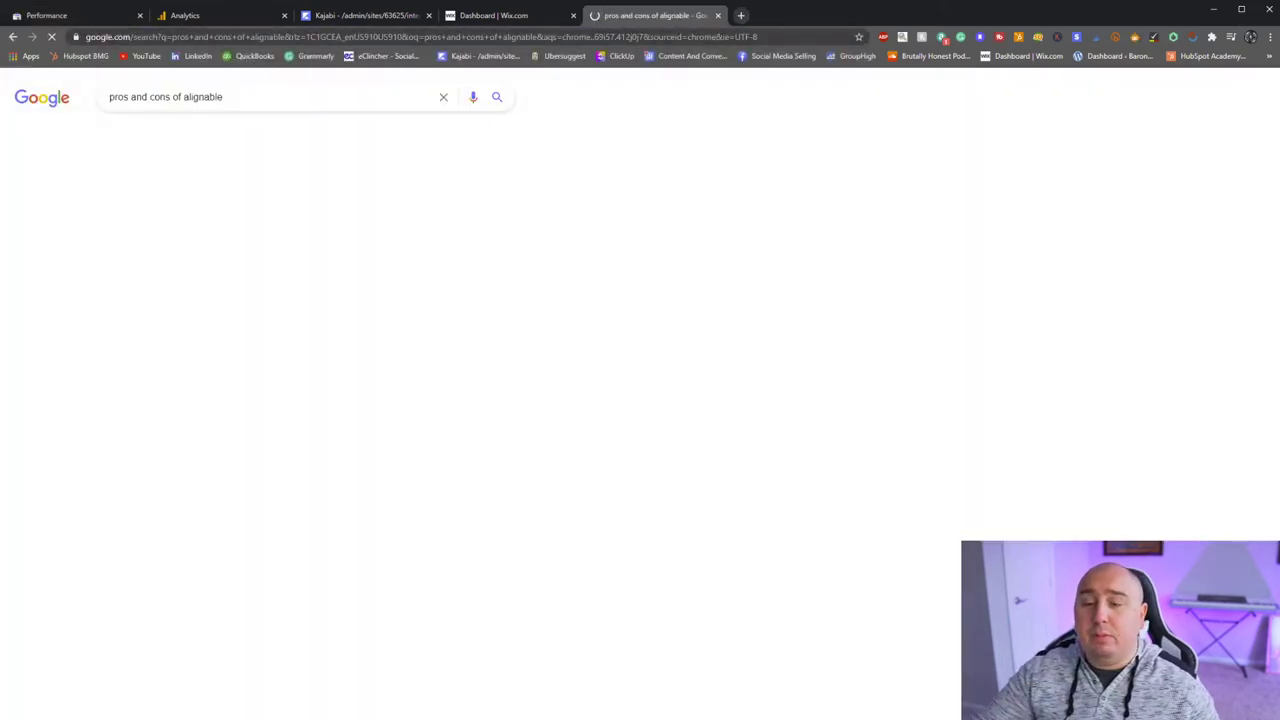
# Step: Examine where the site's blog post ranks among the Google results and review the query's search performance summary
pyautogui.scroll(-5, 200, 450)
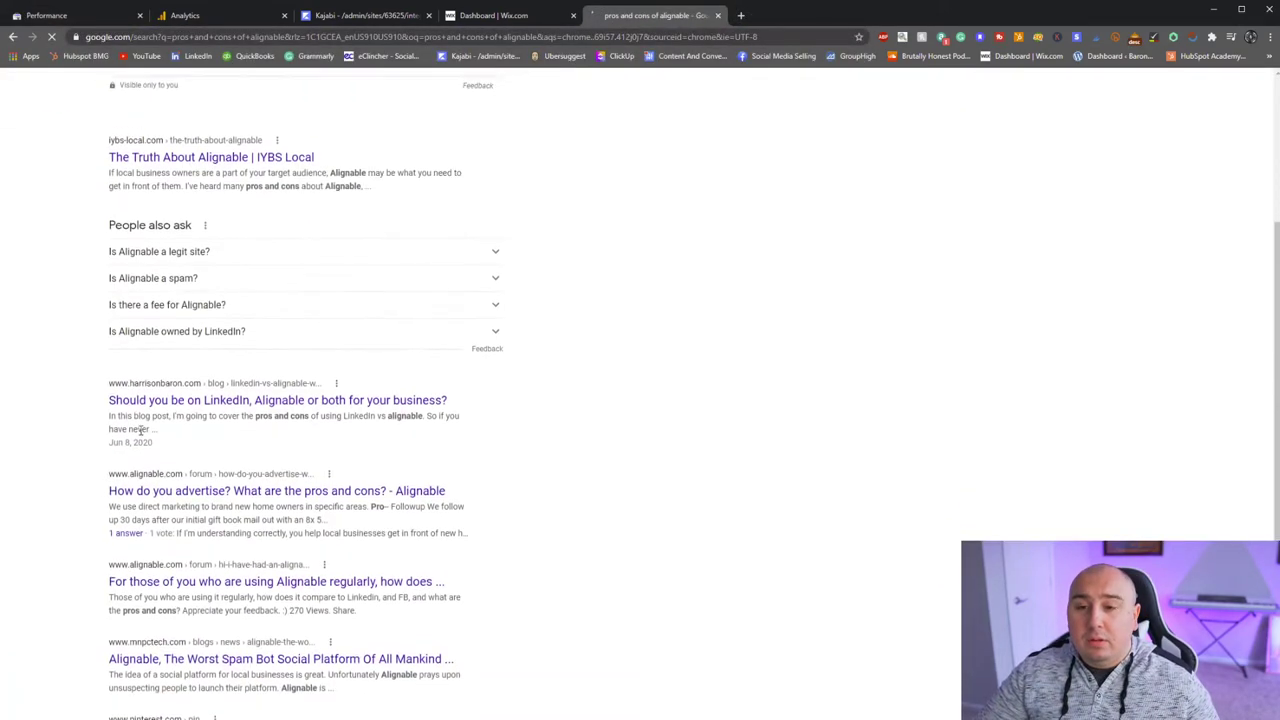
pyautogui.scroll(2, 205, 509)
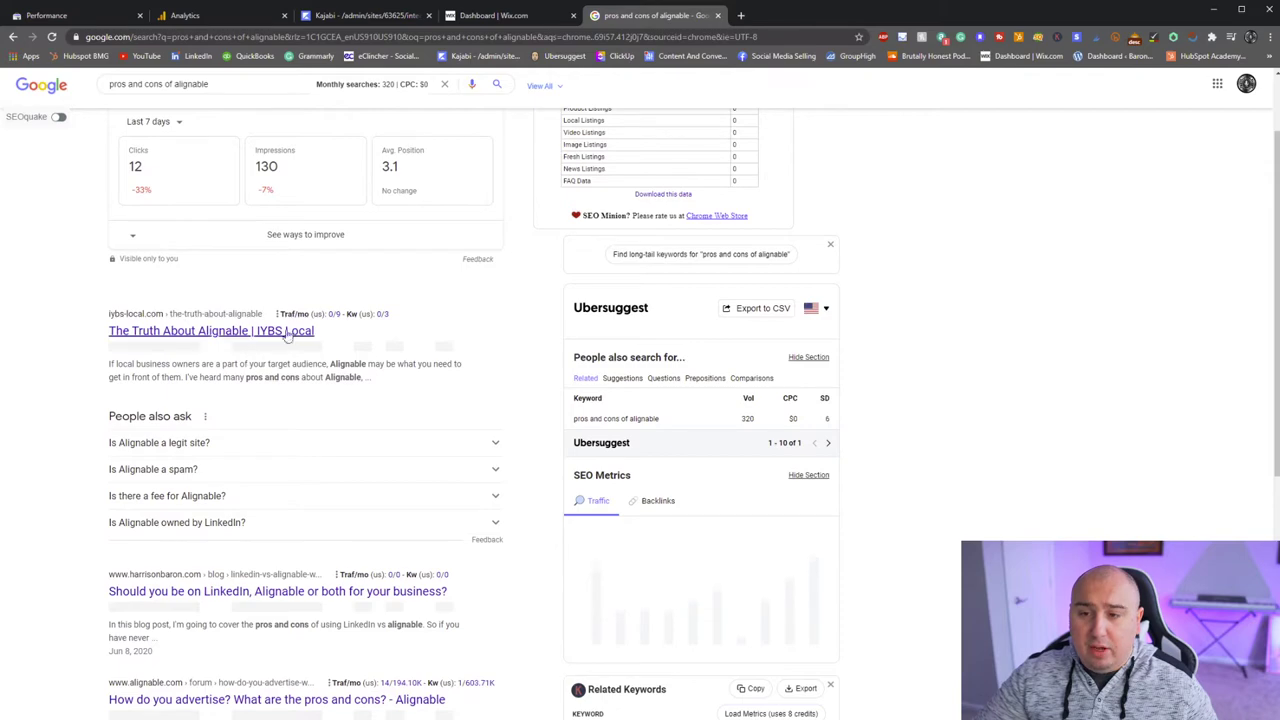
pyautogui.scroll(-4, 322, 472)
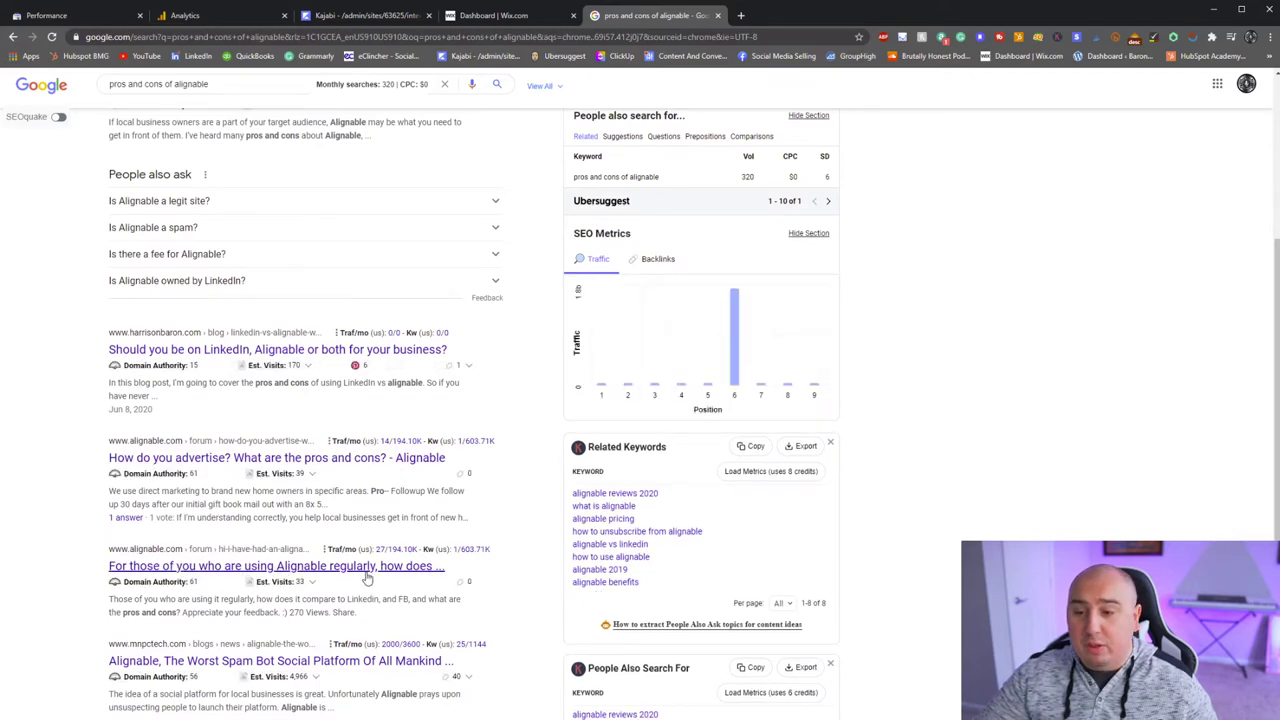
pyautogui.scroll(2, 227, 556)
pyautogui.scroll(3, 227, 556)
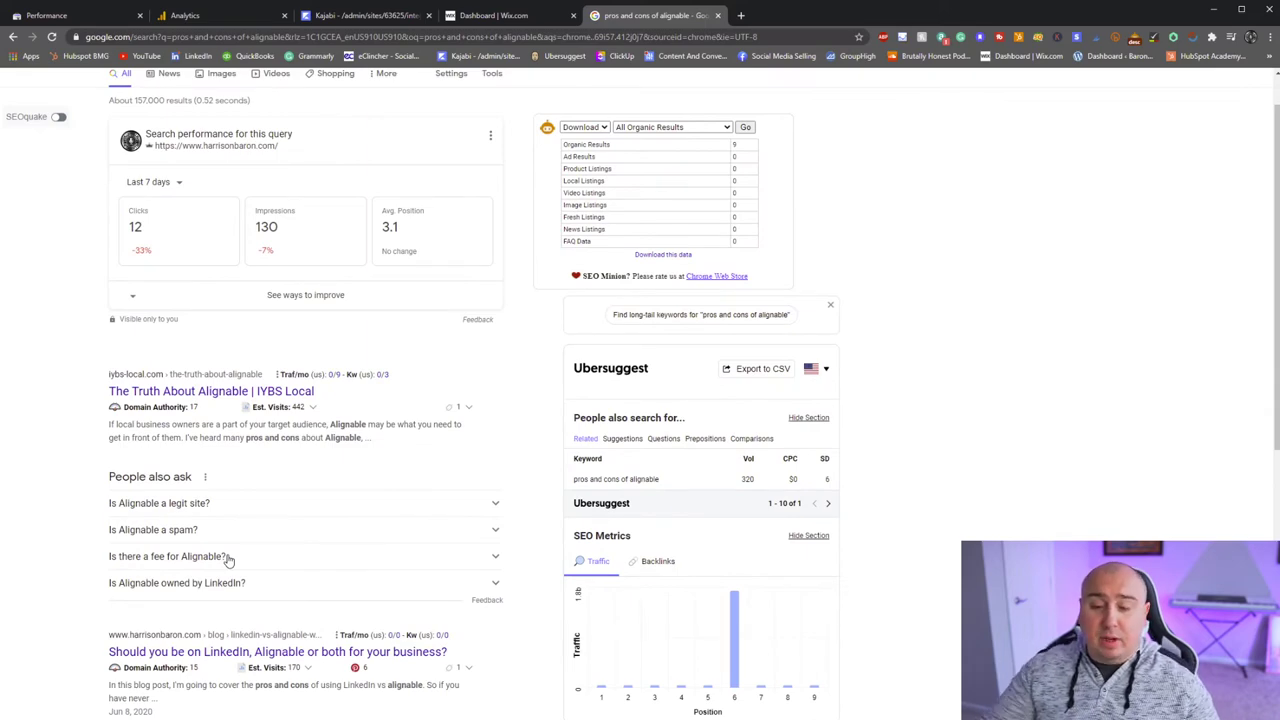
pyautogui.scroll(-6, 227, 556)
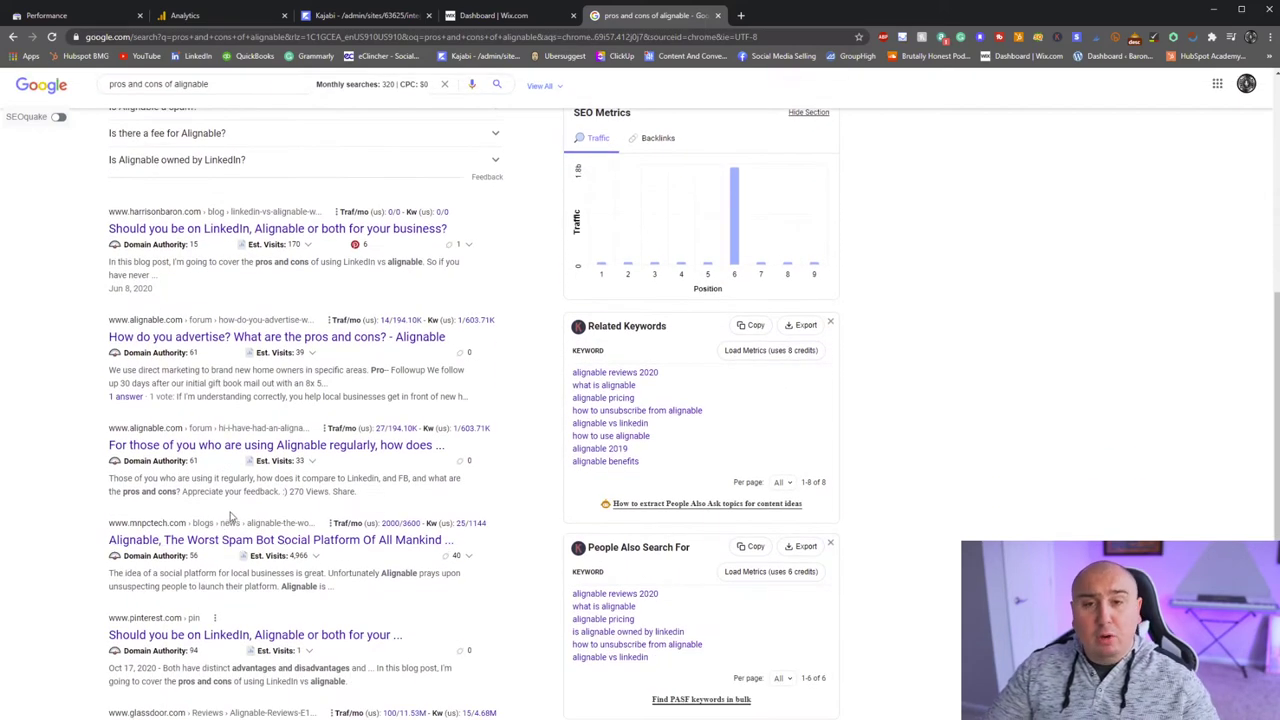
pyautogui.scroll(-3, 232, 517)
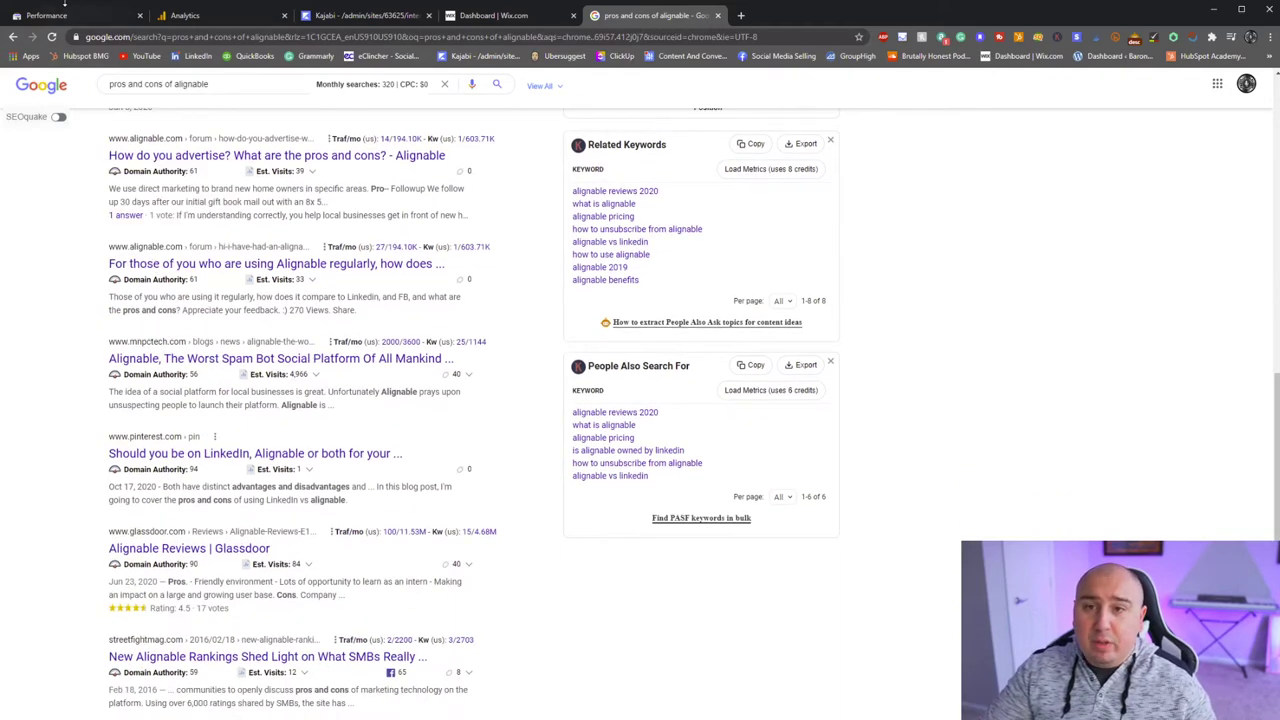
# Step: Return to the Search Console Performance report and add Average CTR and Average position to the chart
pyautogui.click(74, 16)
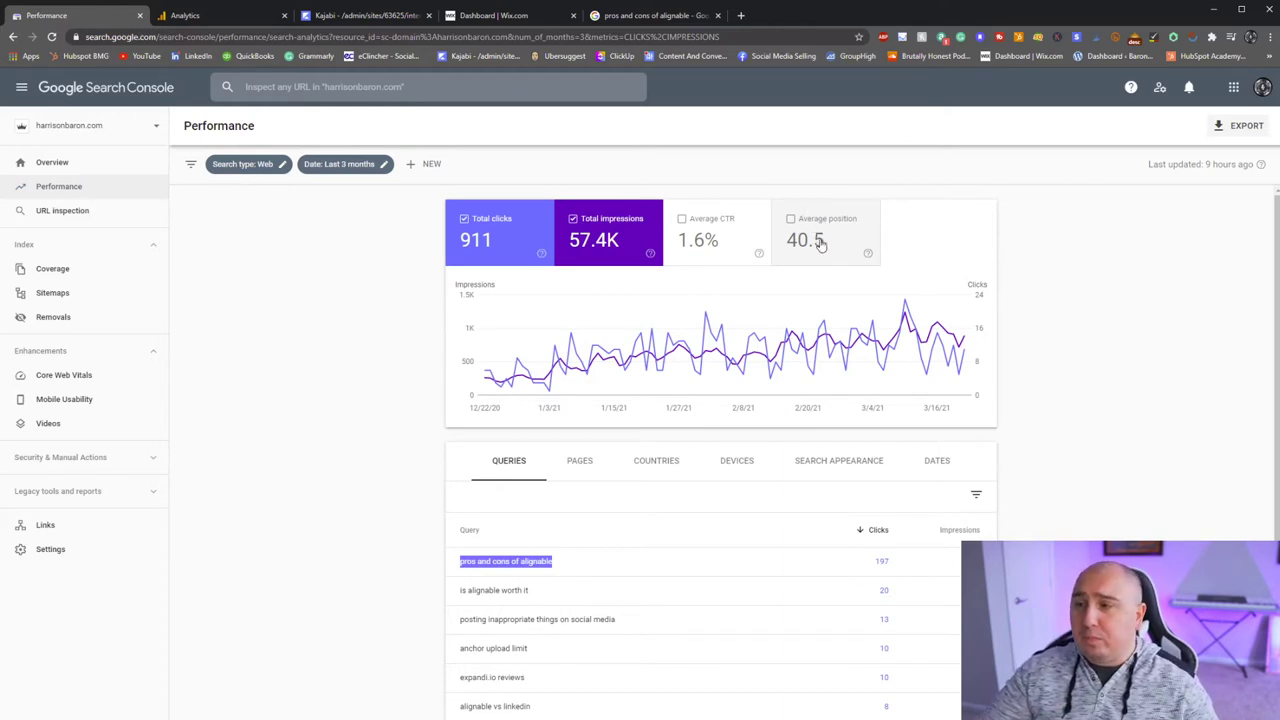
pyautogui.click(765, 250)
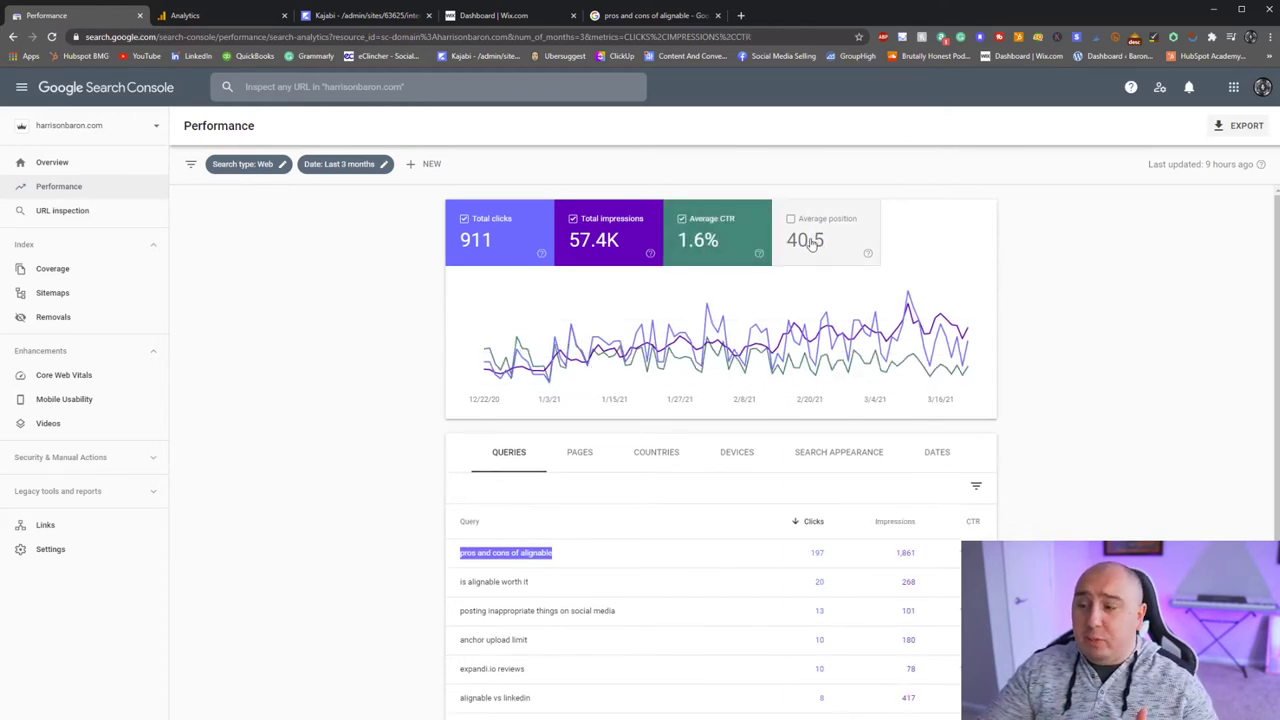
pyautogui.click(812, 246)
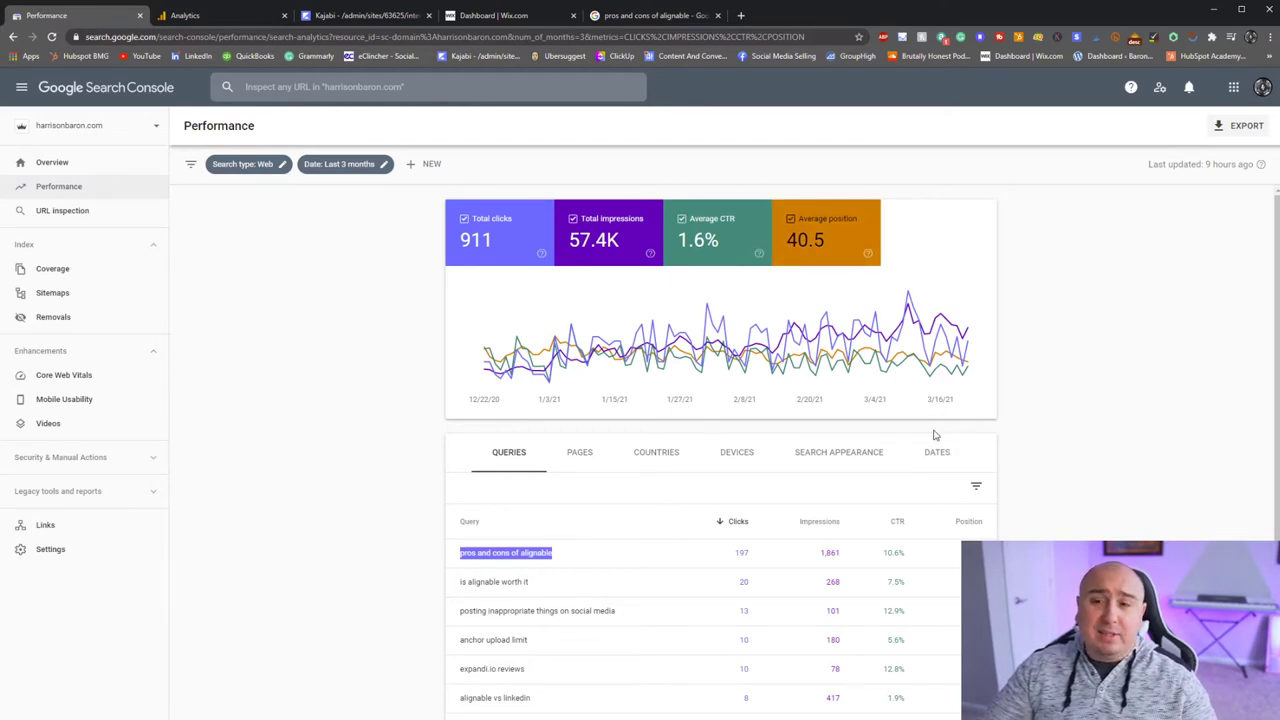
# Step: Review clicks, impressions, CTR and position in the queries table, referring back to the Google results for "pros and cons of alignable"
pyautogui.scroll(-1, 1097, 435)
pyautogui.scroll(-1, 1097, 435)
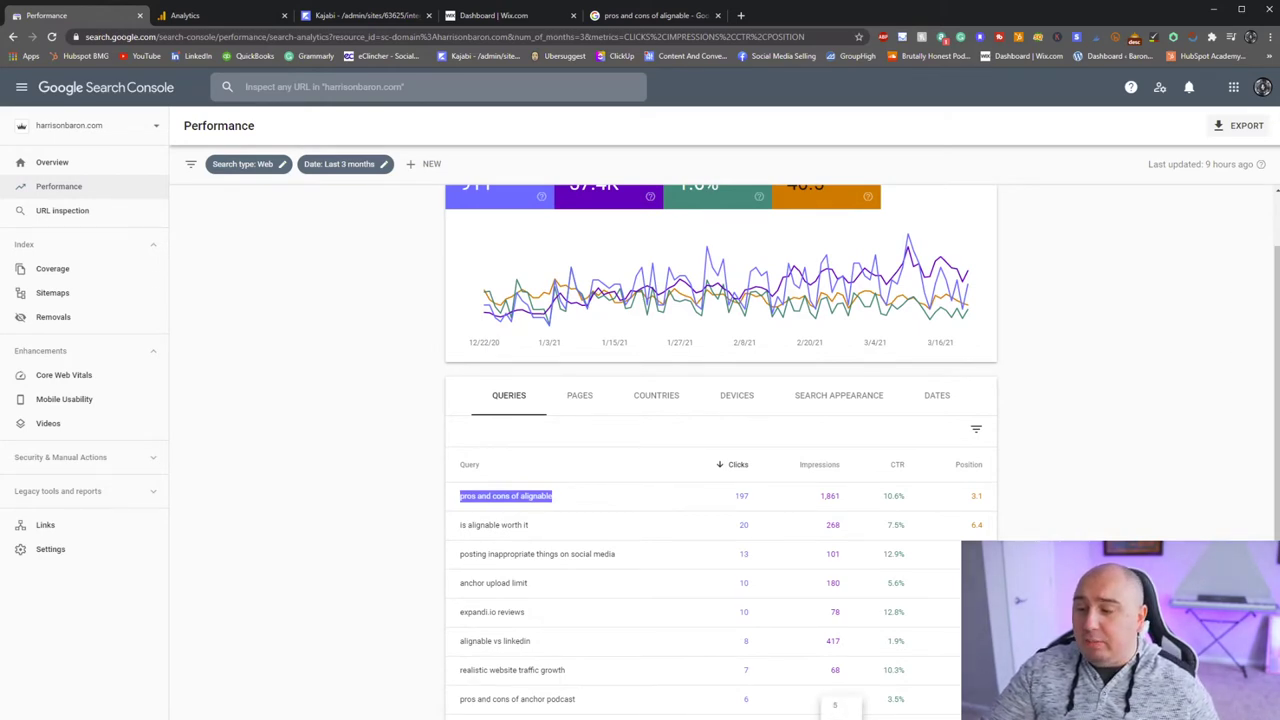
pyautogui.click(1099, 543)
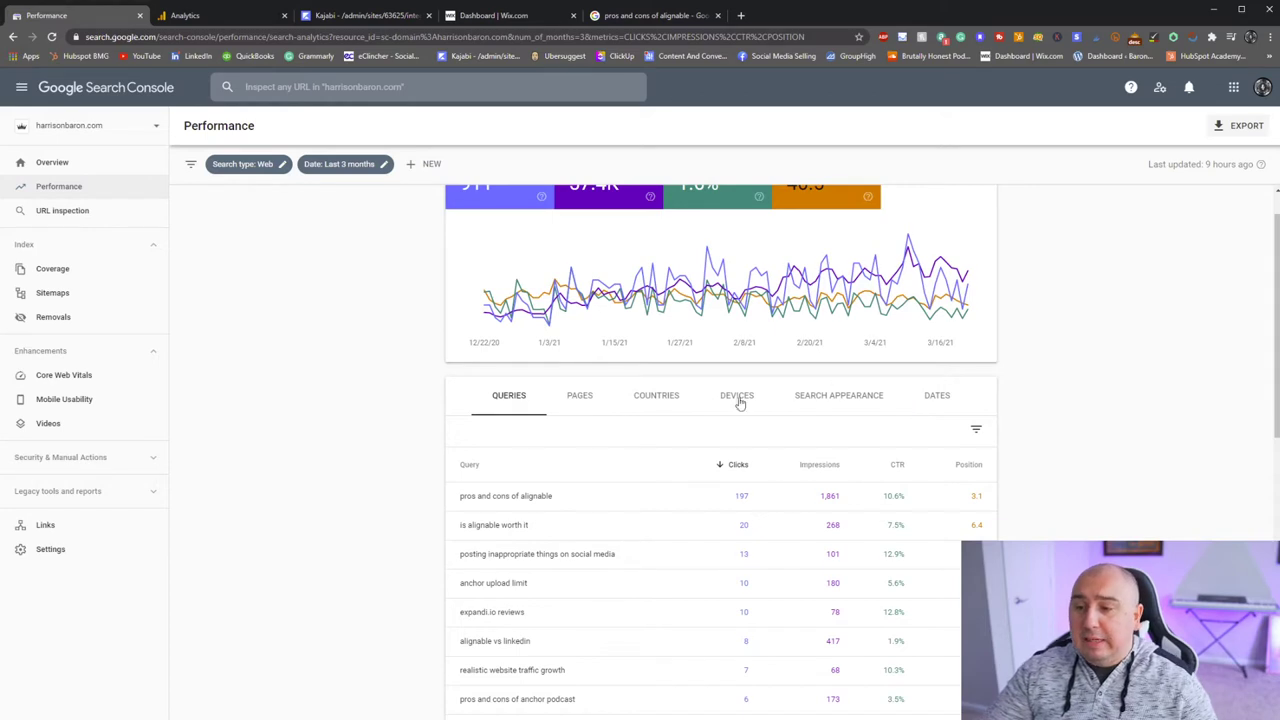
pyautogui.scroll(-1, 670, 480)
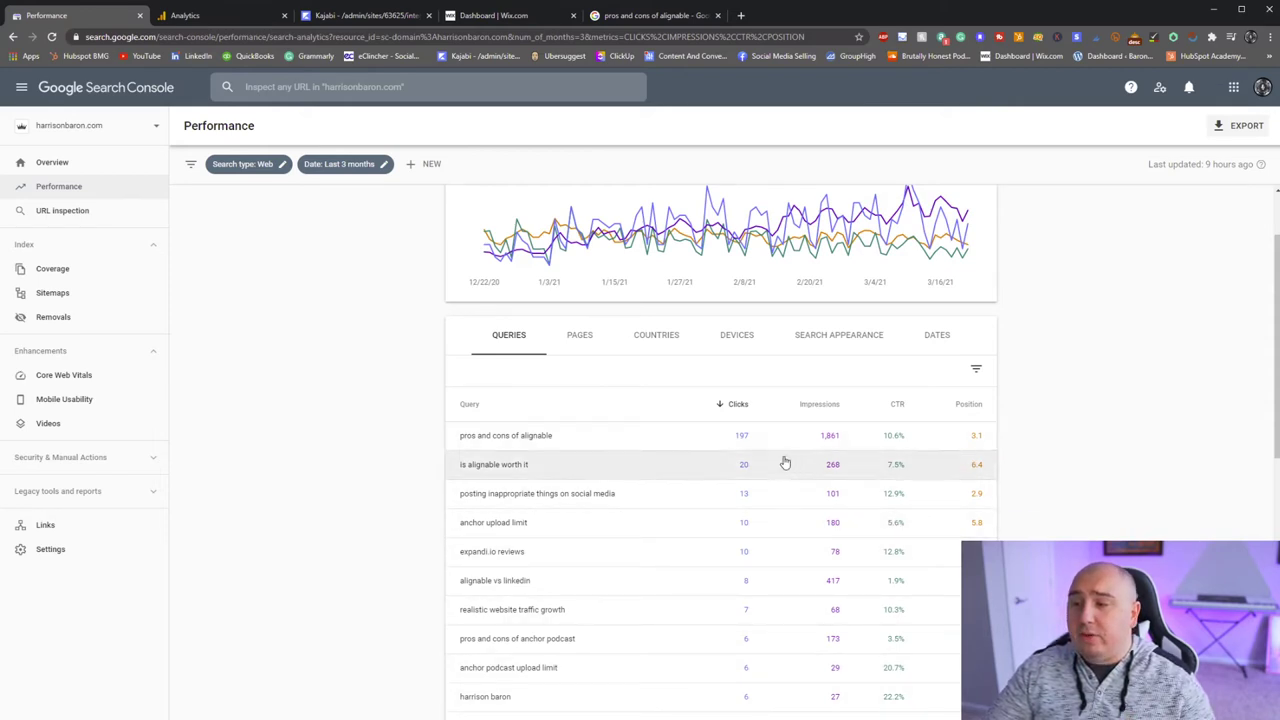
pyautogui.scroll(2, 740, 445)
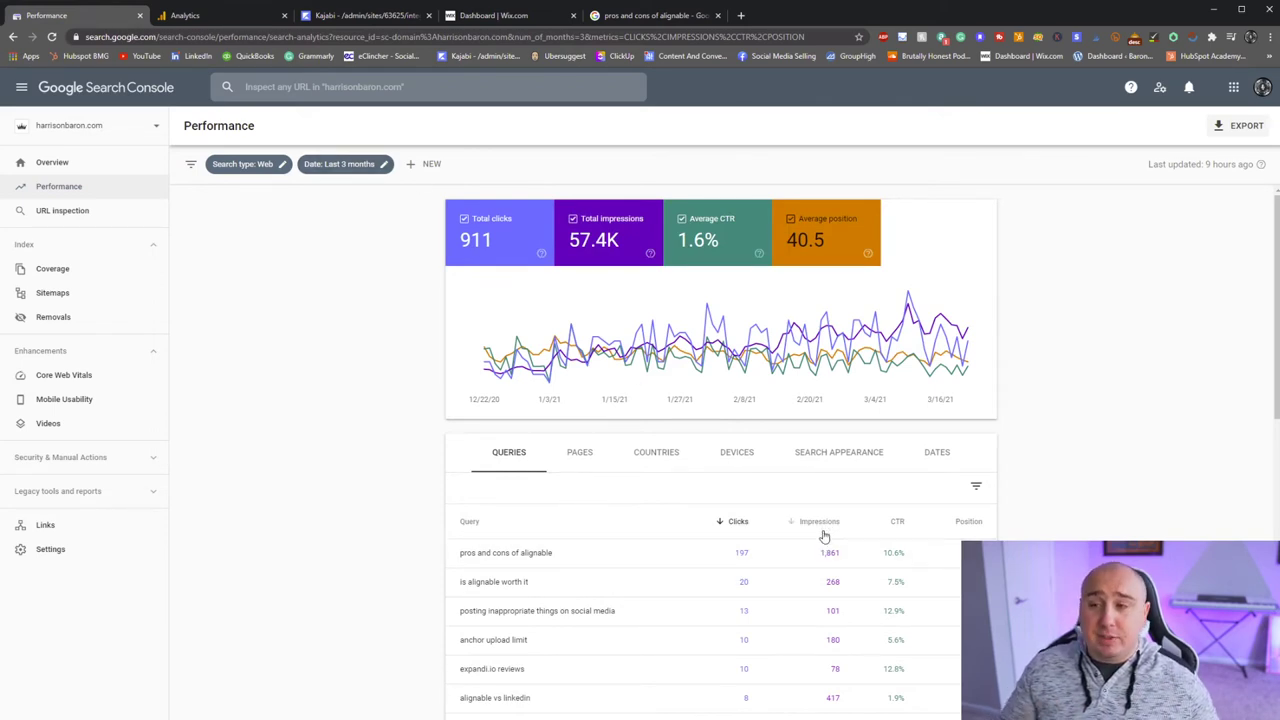
pyautogui.scroll(-1, 870, 525)
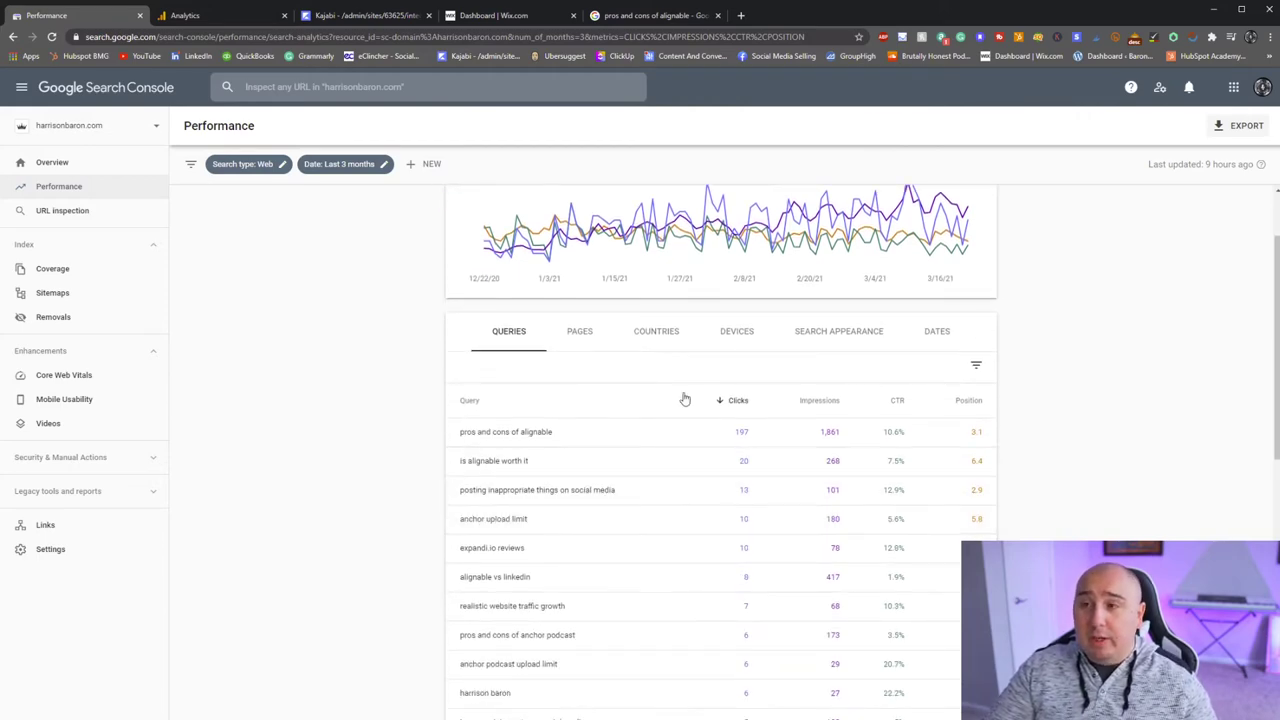
pyautogui.click(655, 15)
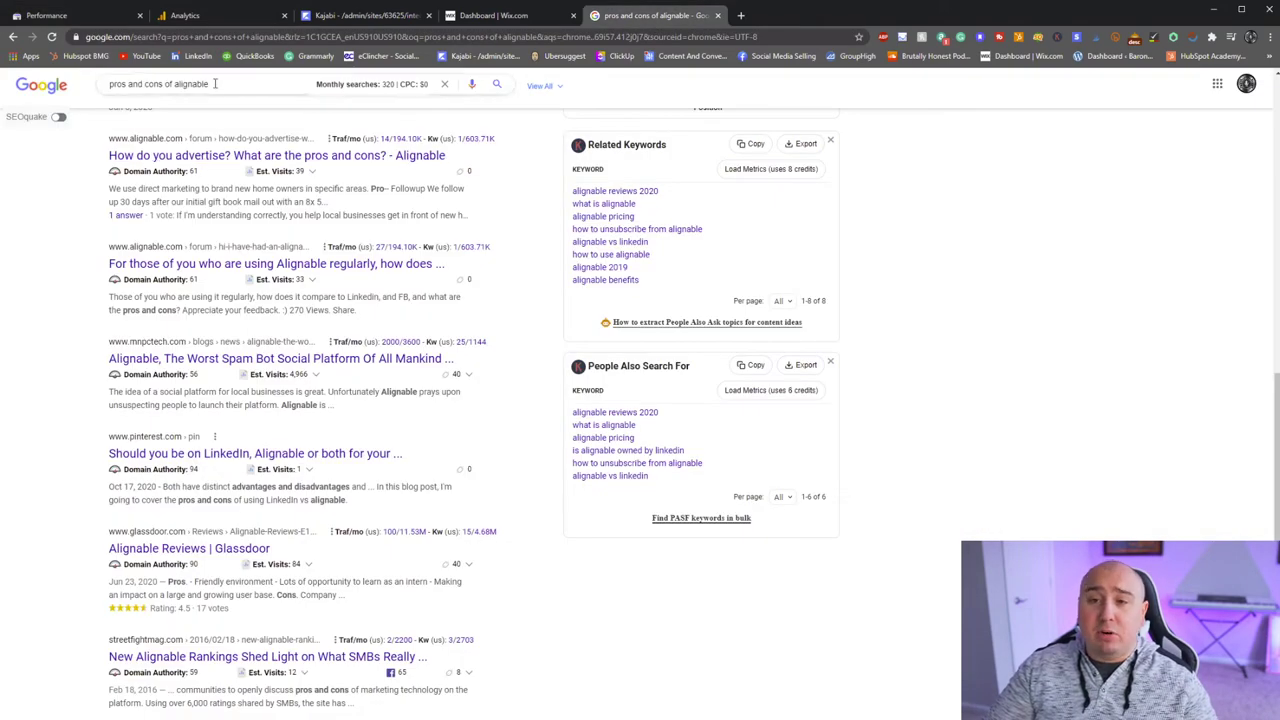
pyautogui.click(95, 18)
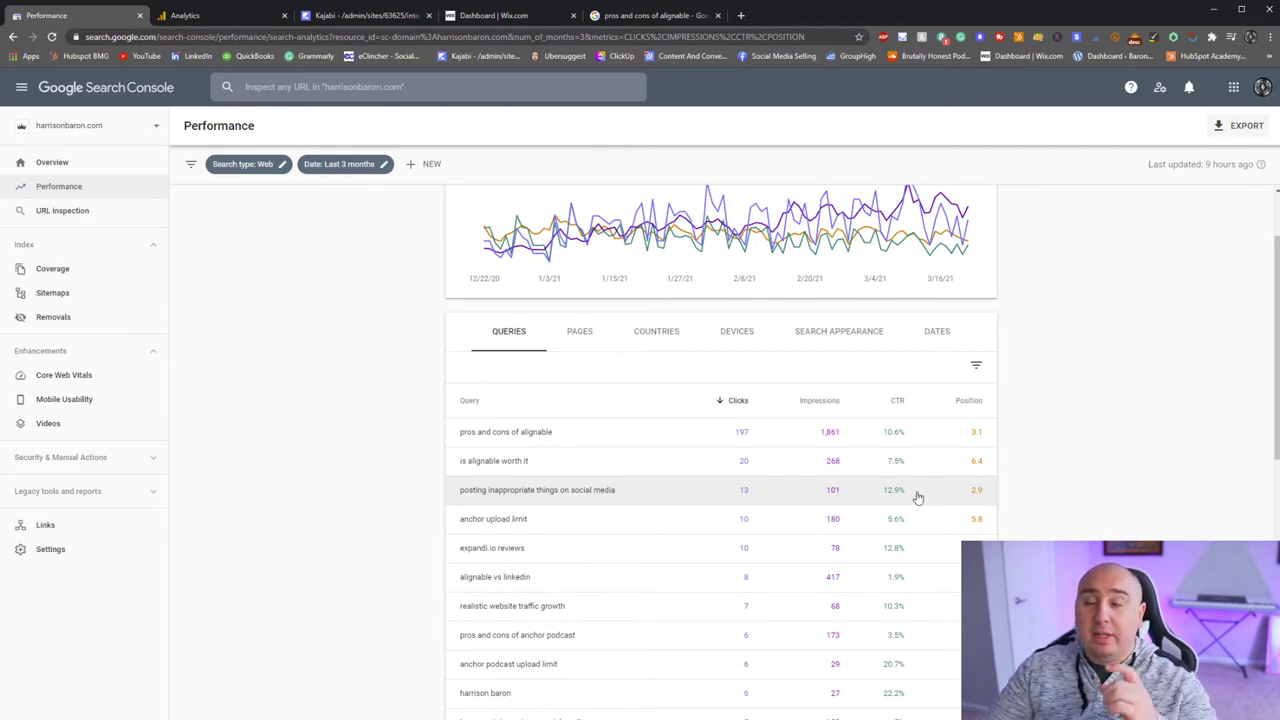
# Step: Copy the query "posting inappropriate things on social media", search Google for it in the existing results tab and check the site's ranking
pyautogui.moveTo(663, 489); pyautogui.dragTo(460, 505)
pyautogui.hotkey('ctrl', 'c')
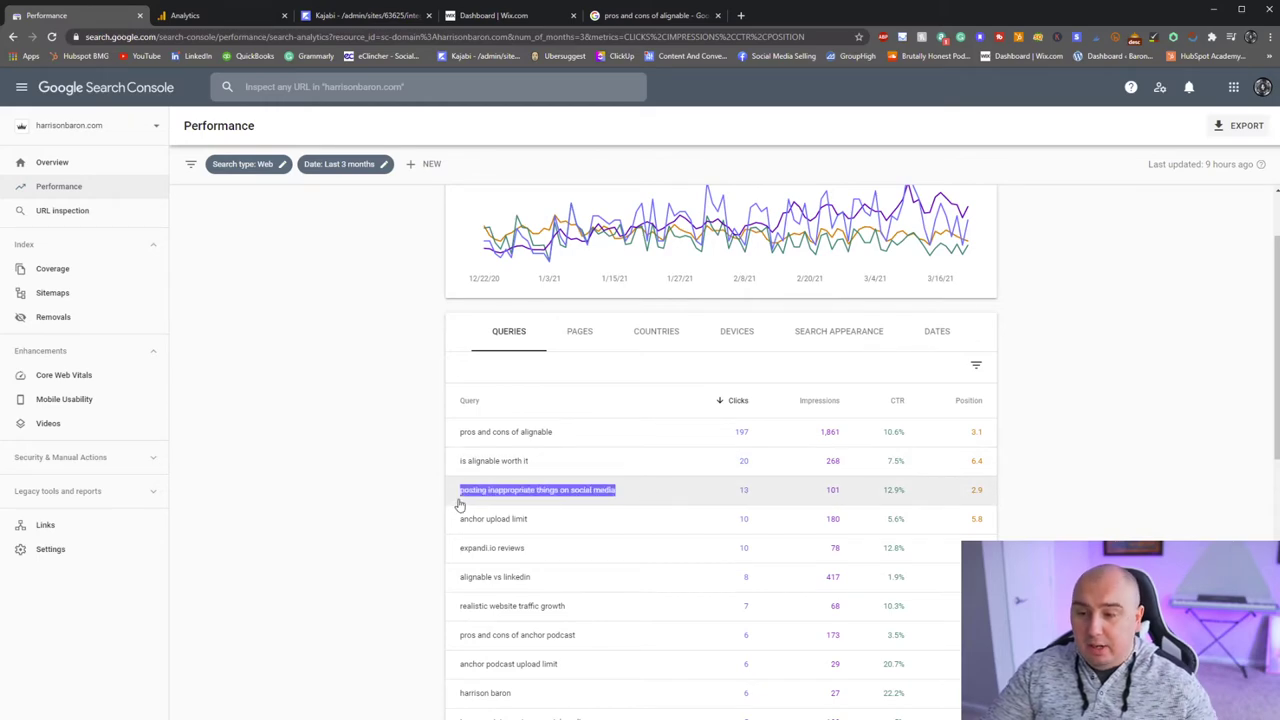
pyautogui.click(652, 15)
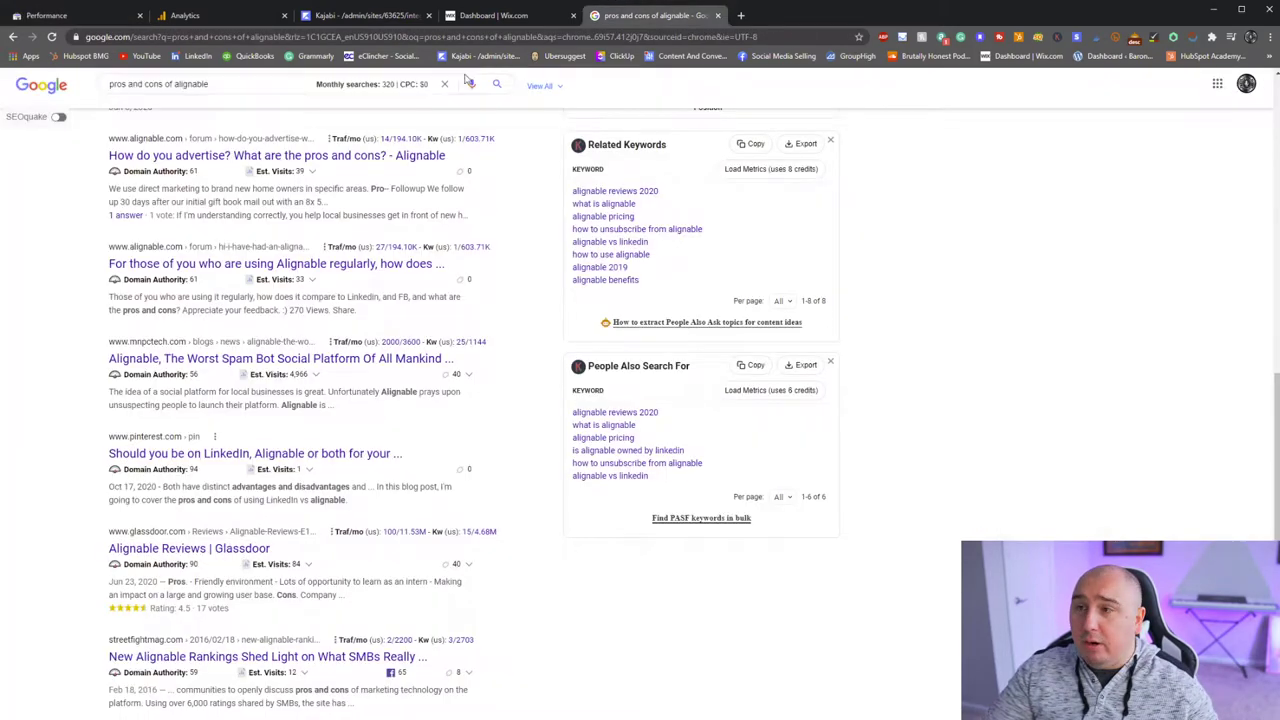
pyautogui.click(243, 84)
pyautogui.hotkey('ctrl', 'a')
pyautogui.hotkey('ctrl', 'v')
pyautogui.press('Return')
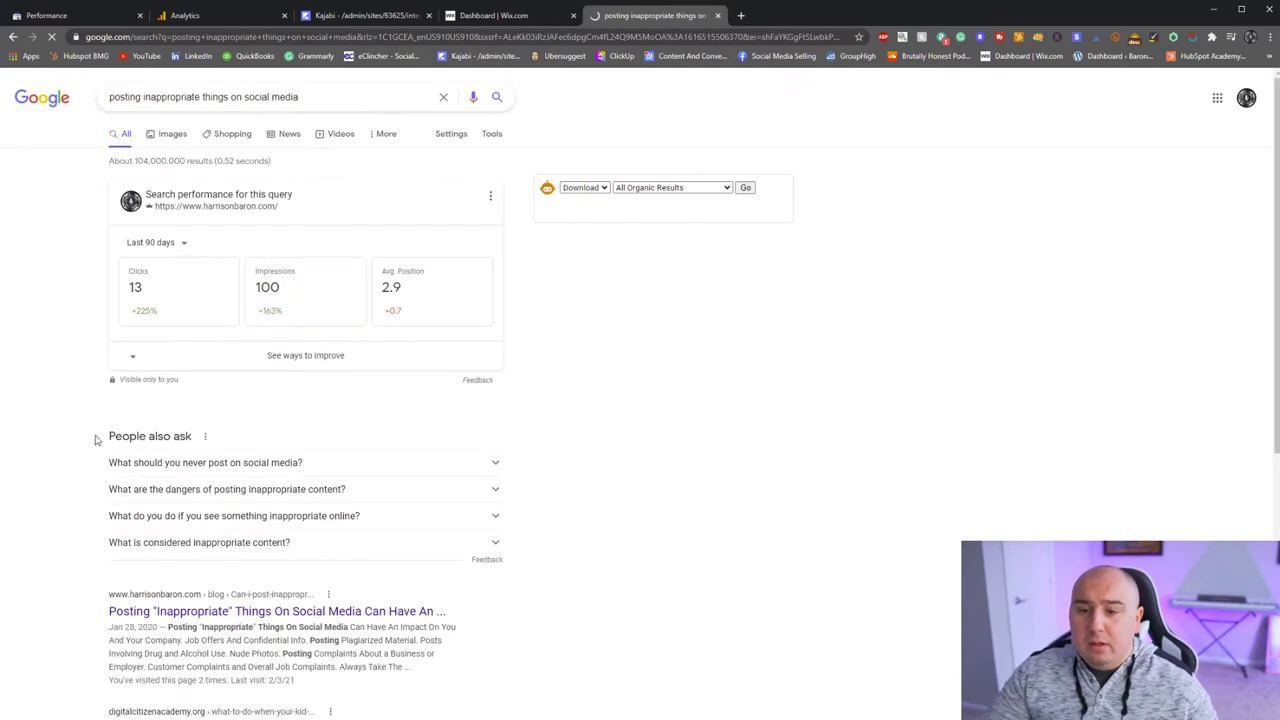
pyautogui.scroll(-2, 96, 440)
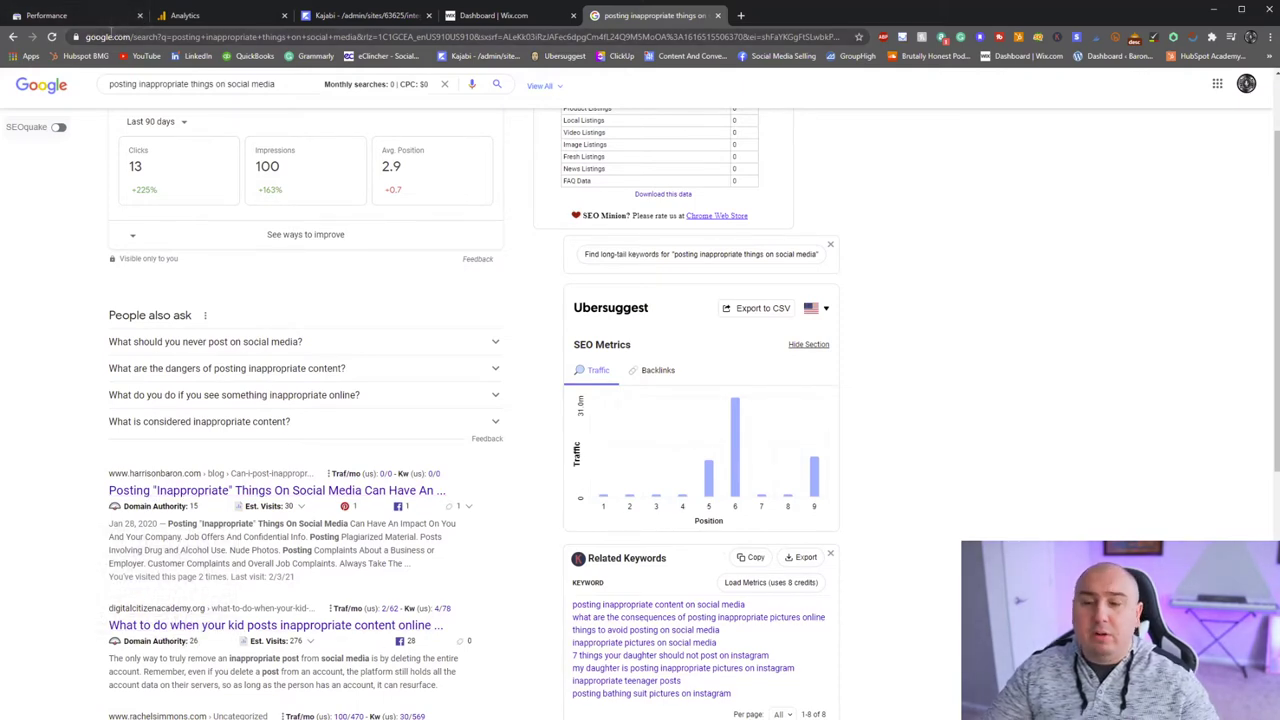
# Step: Return to Search Console and filter the Performance report by the query "posting inappropriate things on social media"
pyautogui.click(112, 22)
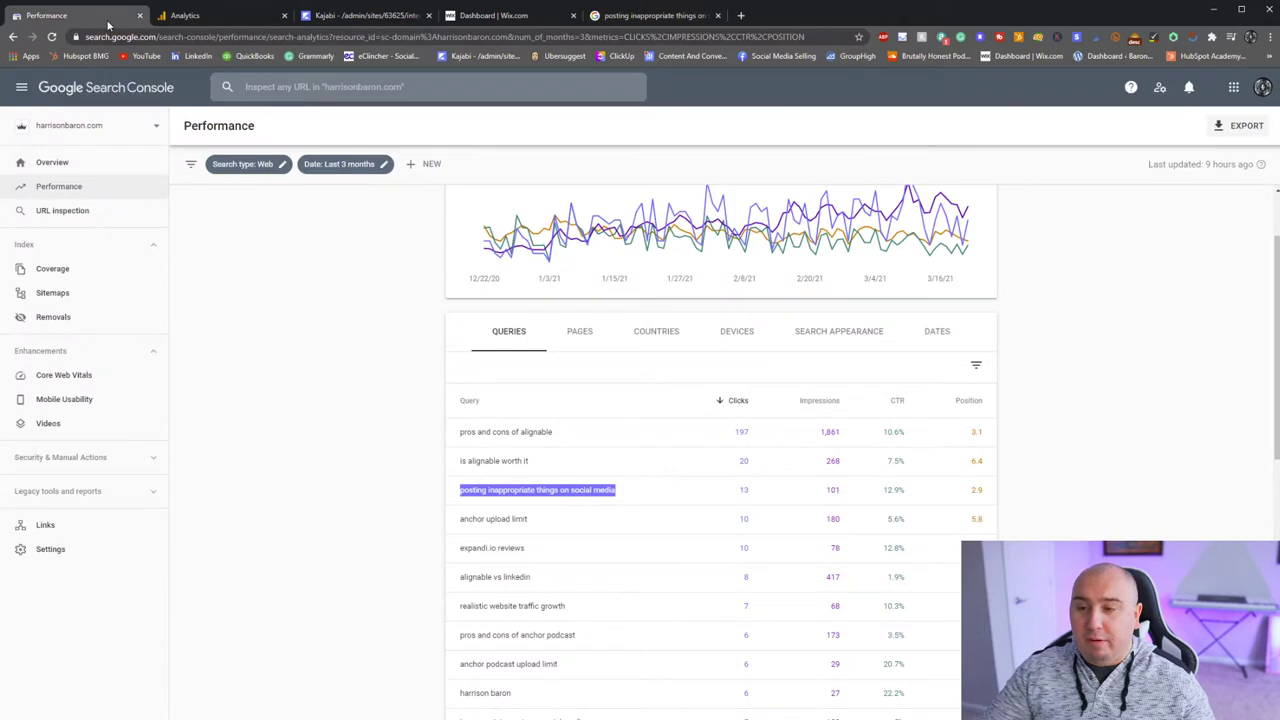
pyautogui.click(580, 491)
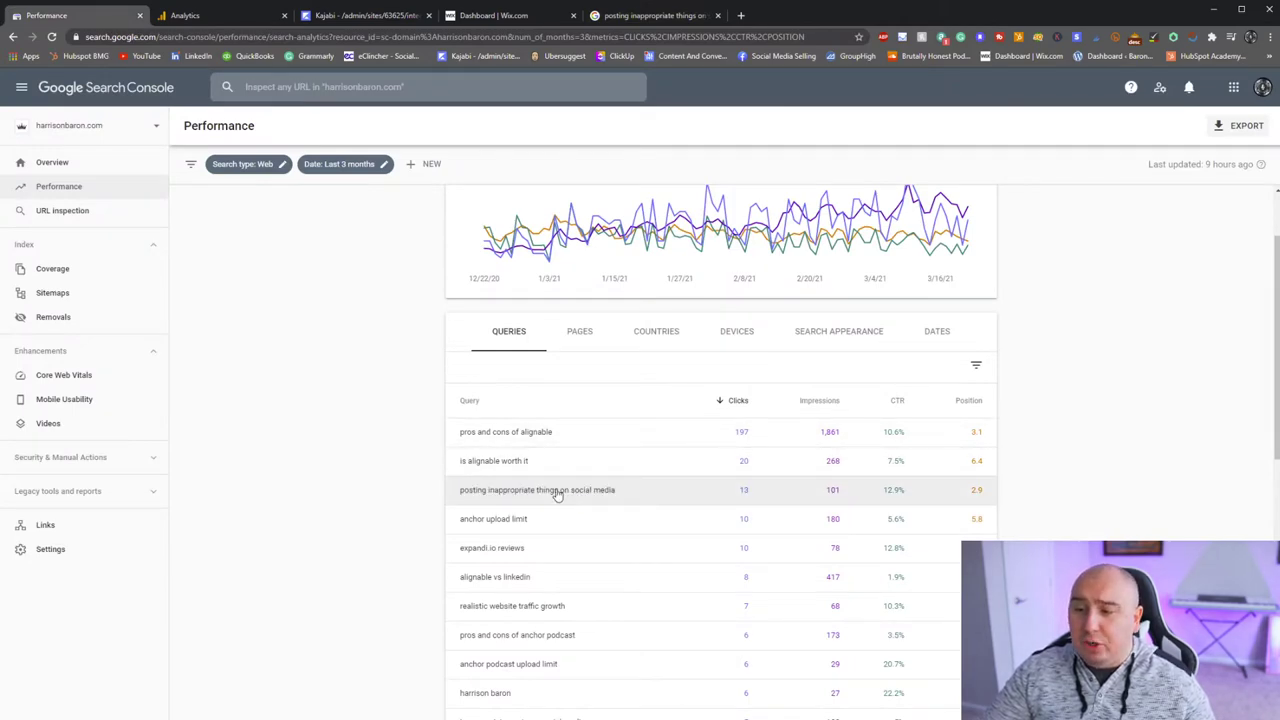
pyautogui.click(558, 492)
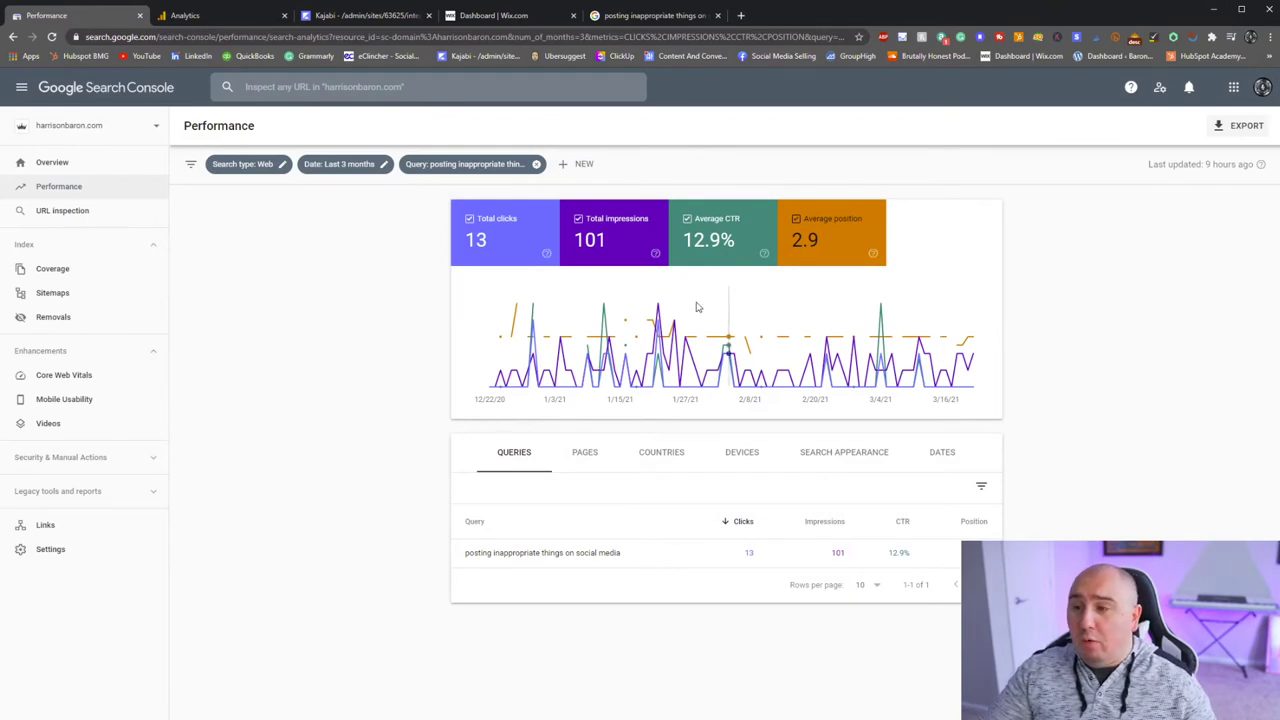
pyautogui.moveTo(760, 340)
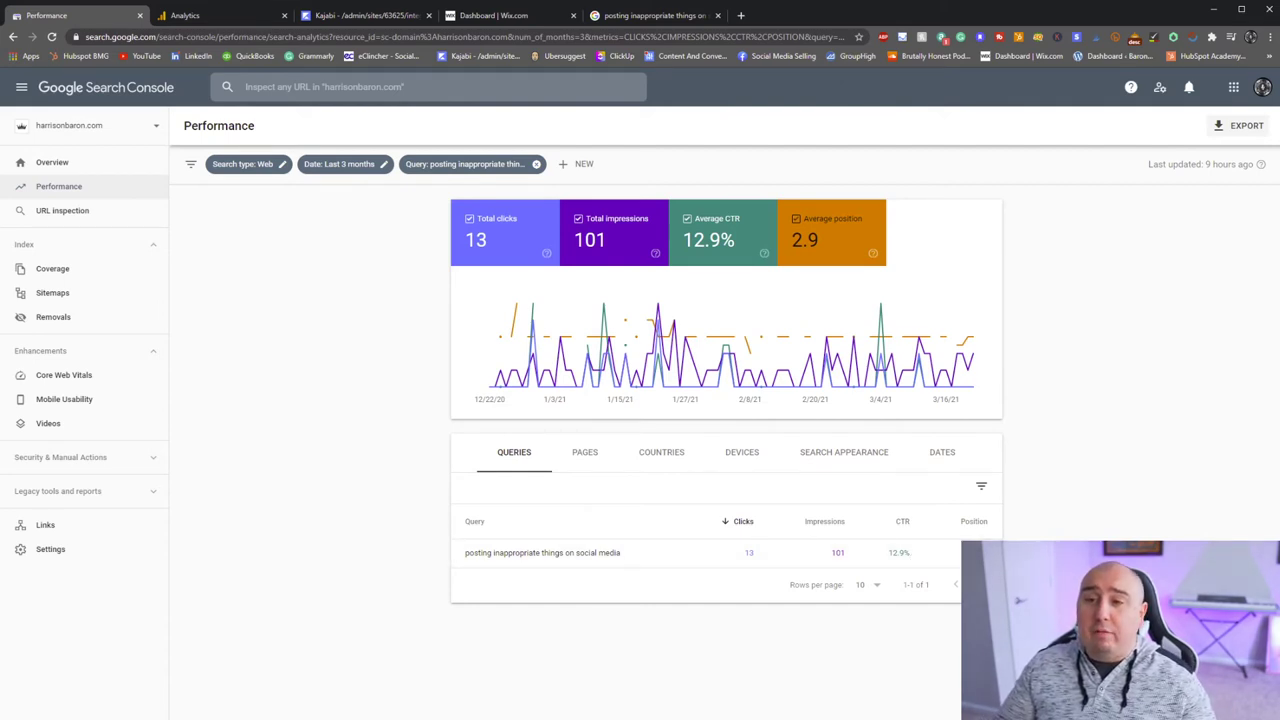
# Step: Check the filtered query's performance for Last 7 days, and restore the date range to Last 3 months
pyautogui.click(384, 164)
pyautogui.click(514, 380)
pyautogui.click(768, 635)
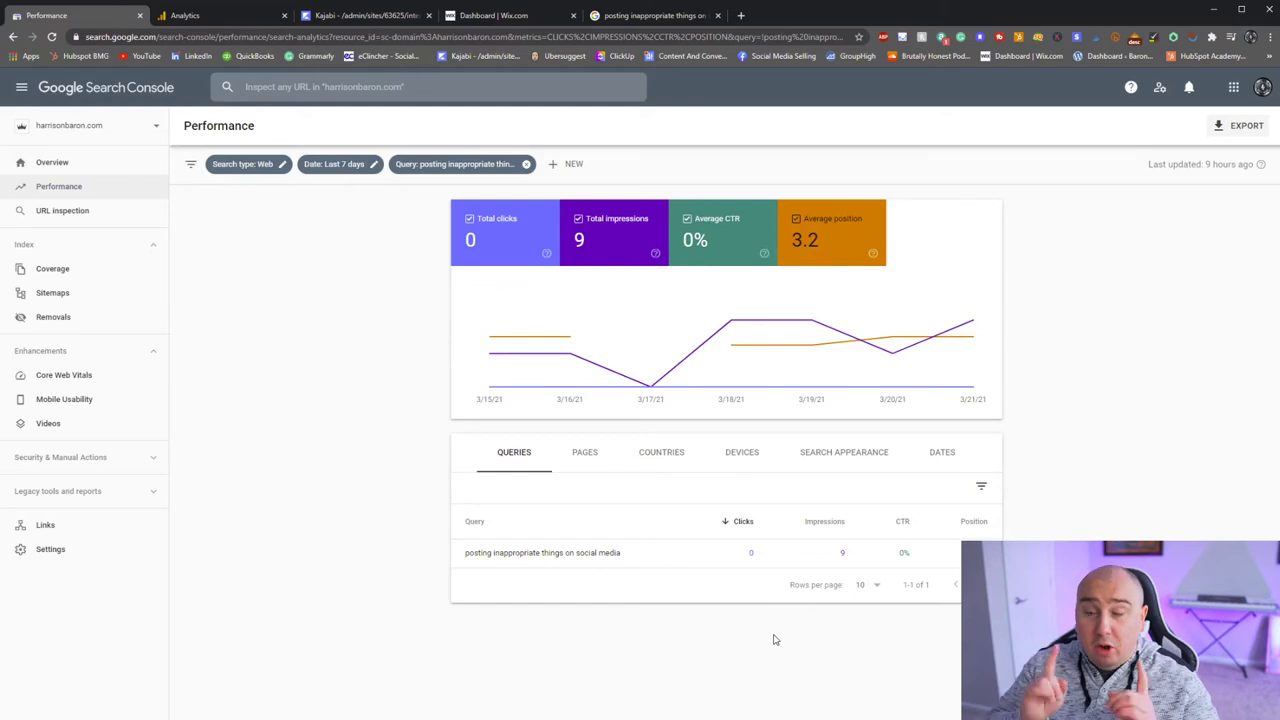
pyautogui.click(360, 164)
pyautogui.click(513, 437)
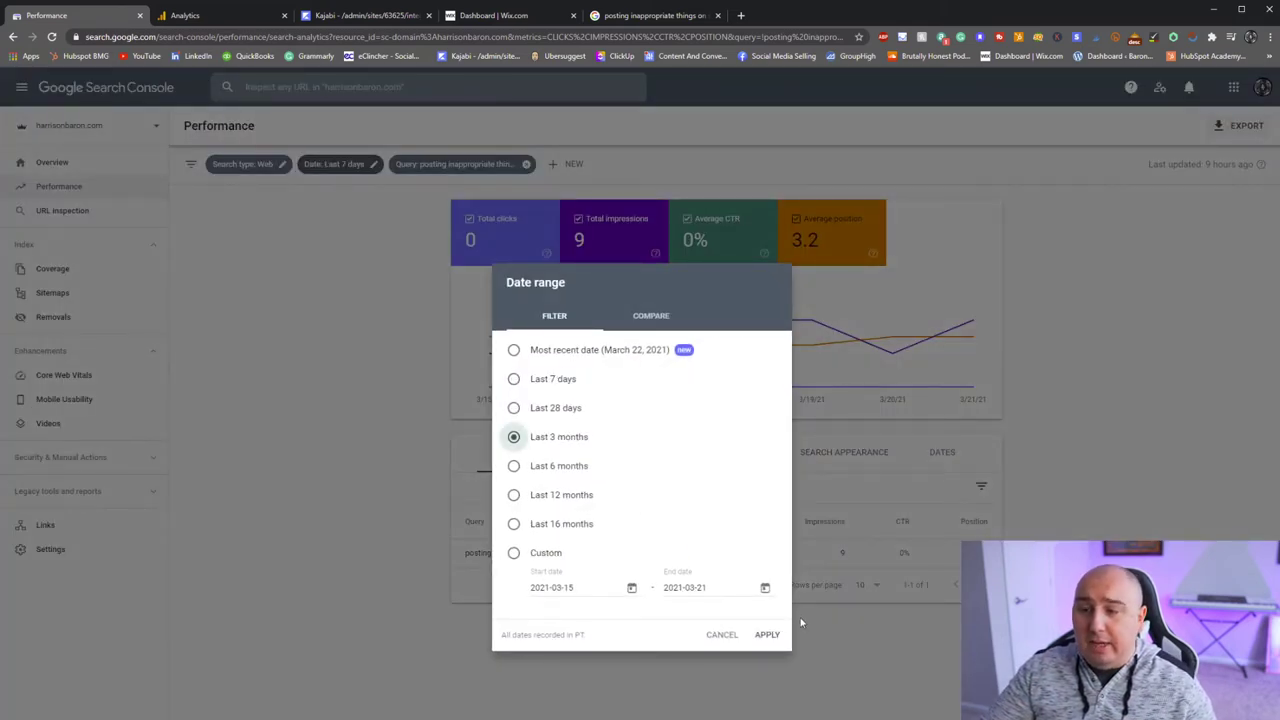
pyautogui.click(766, 634)
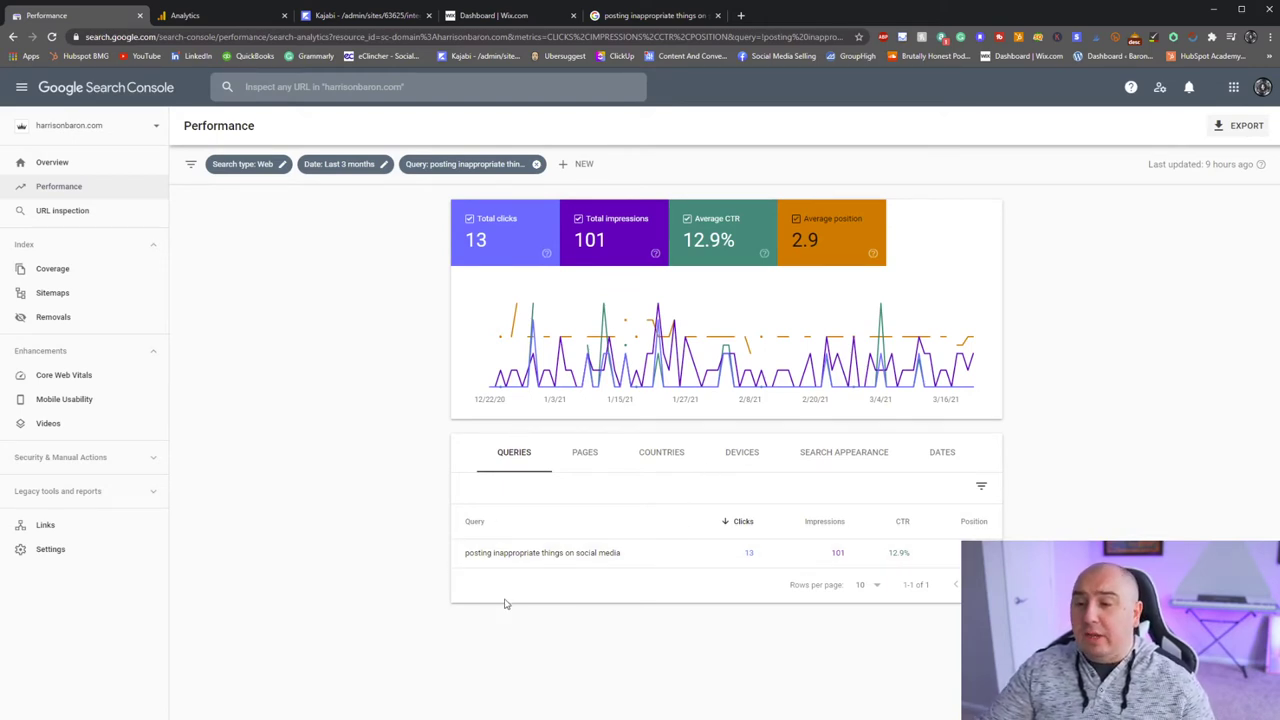
# Step: Switch to the Google results and open the site's blog post on posting "Inappropriate" things on social media in a new tab
pyautogui.click(652, 15)
pyautogui.scroll(-2, 285, 380)
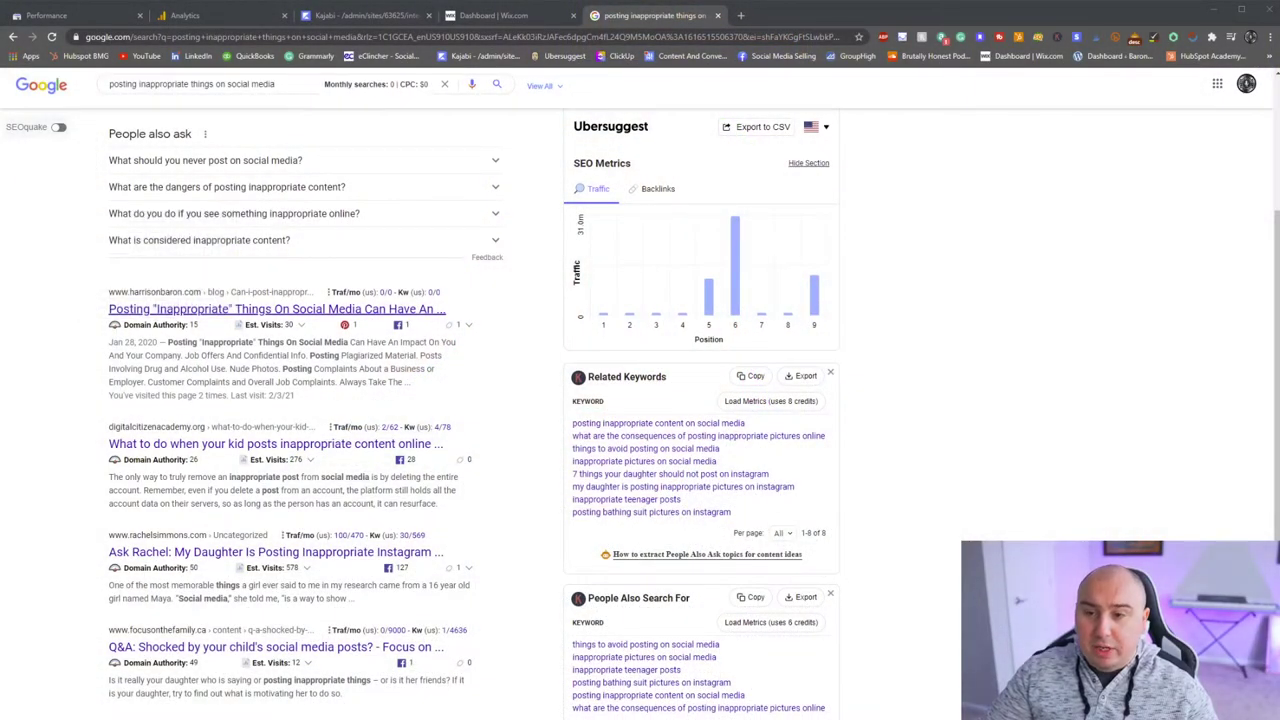
pyautogui.middleClick(340, 312)
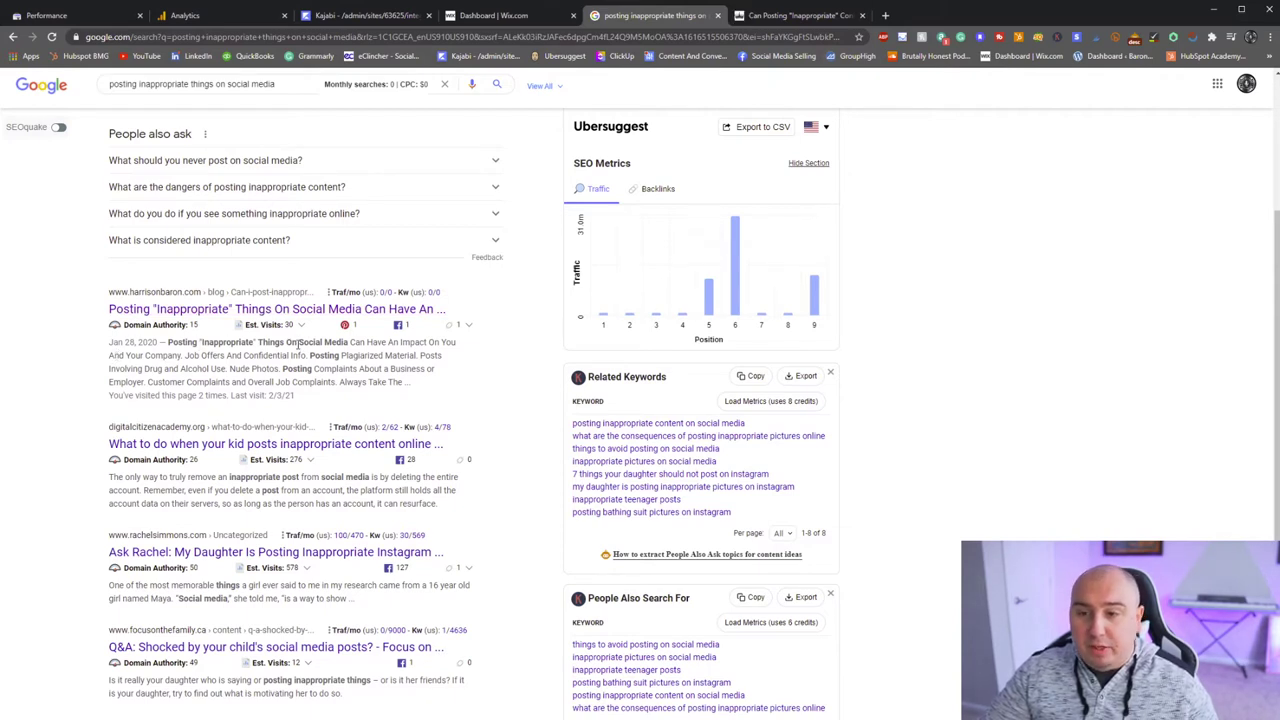
# Step: Examine the description snippet under the site's "Inappropriate" things on social media result in the Google results
pyautogui.moveTo(355, 337); pyautogui.dragTo(310, 369)
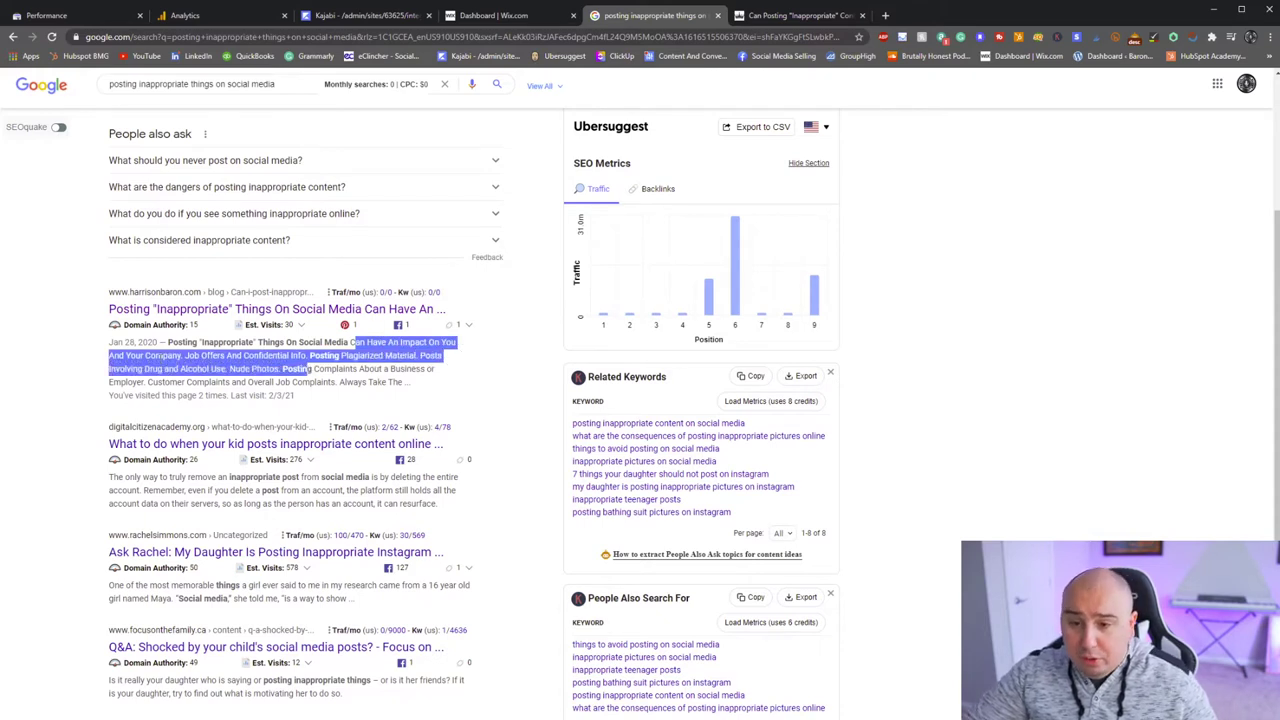
pyautogui.moveTo(201, 355); pyautogui.dragTo(443, 362)
pyautogui.click(277, 380)
pyautogui.moveTo(140, 368); pyautogui.dragTo(240, 368)
pyautogui.click(306, 372)
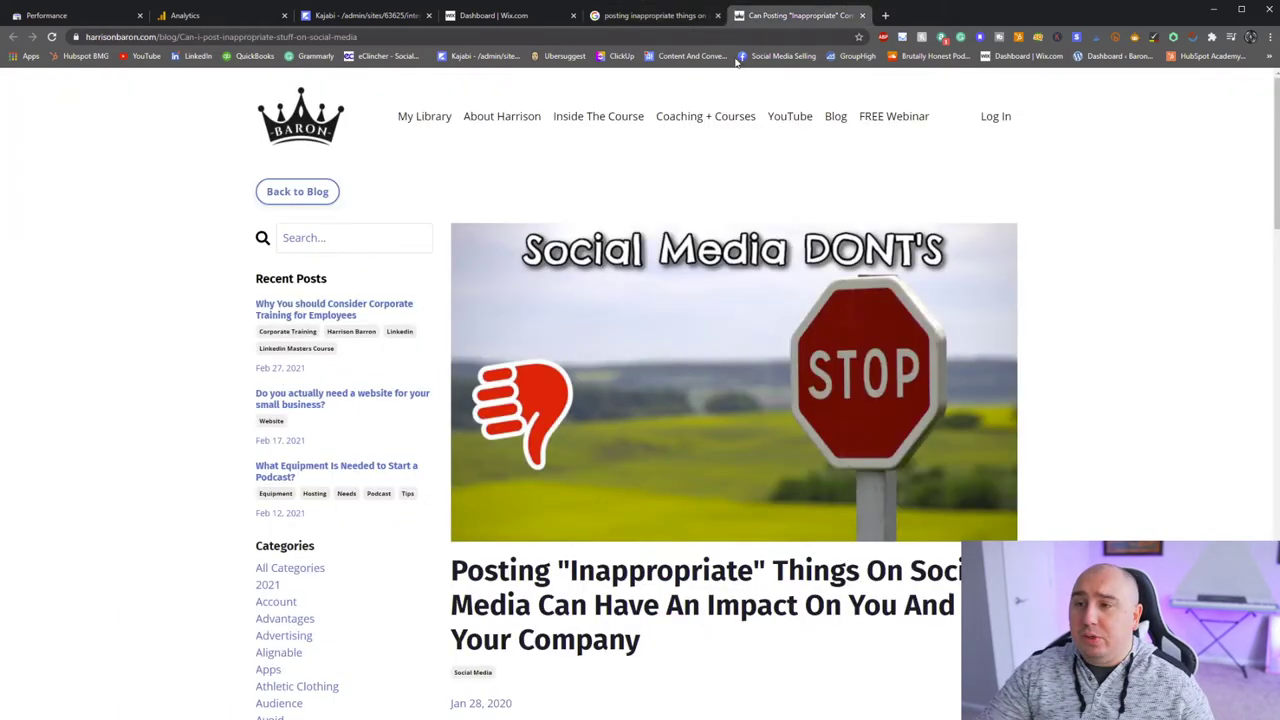
# Step: Skim the section headings of the opened blog post, and return to the search performance summary in the Google results
pyautogui.click(765, 15)
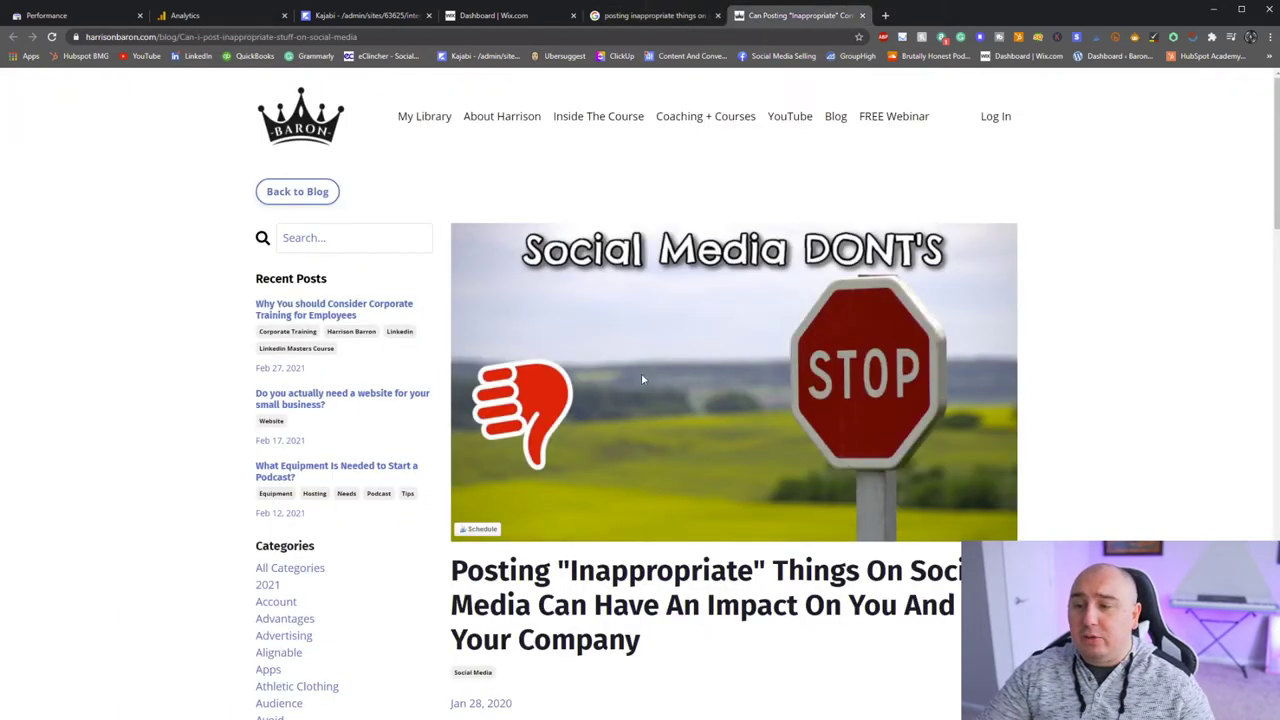
pyautogui.scroll(-3, 660, 375)
pyautogui.scroll(-3, 700, 360)
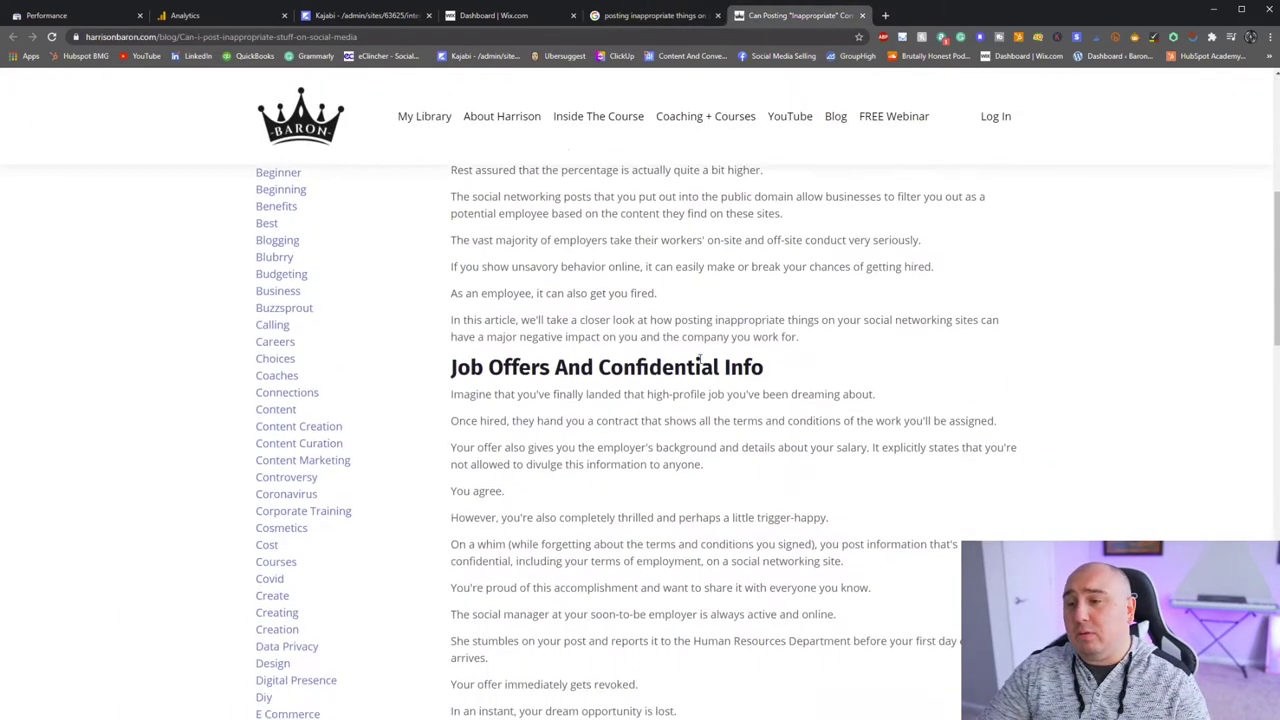
pyautogui.scroll(-15, 700, 359)
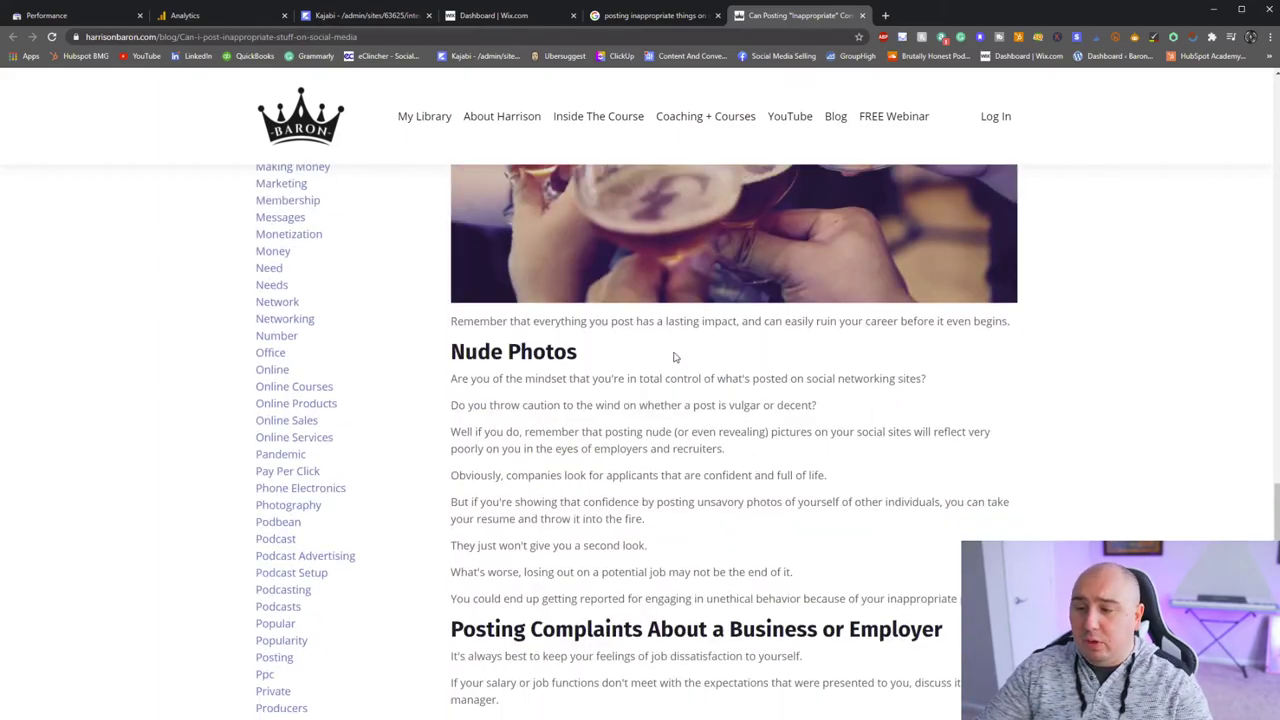
pyautogui.scroll(-10, 674, 357)
pyautogui.scroll(8, 671, 355)
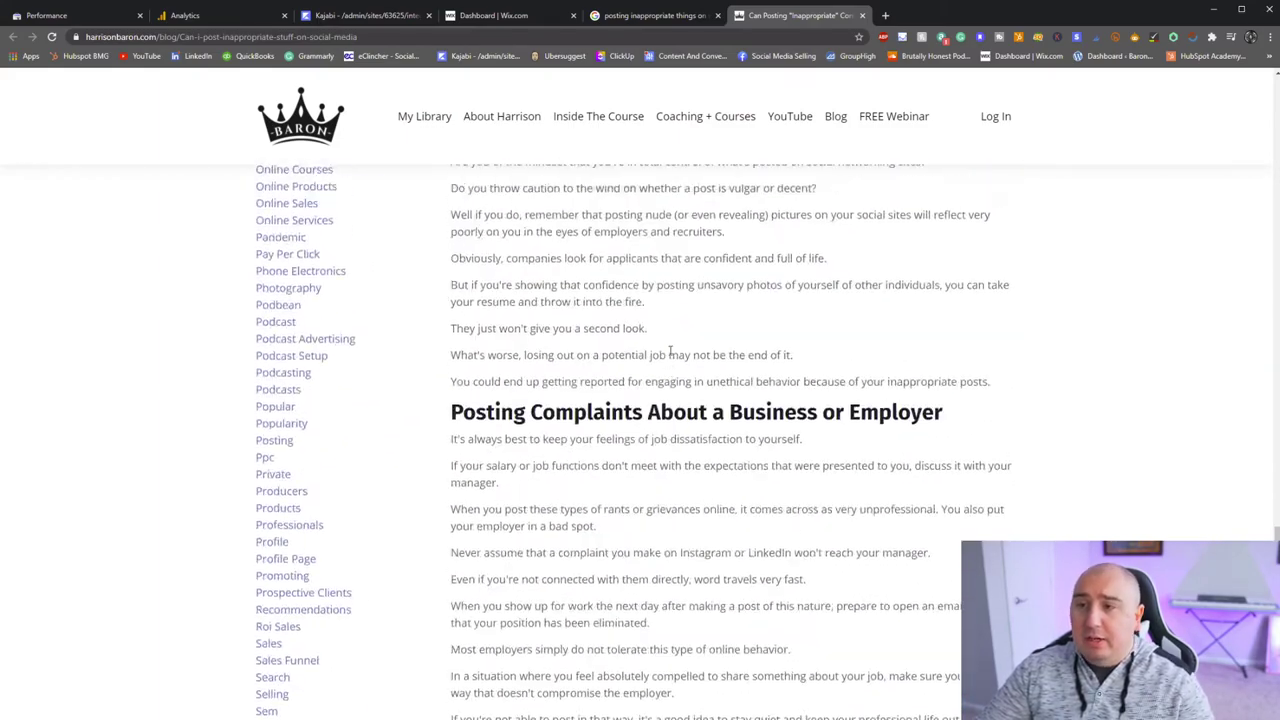
pyautogui.scroll(15, 670, 350)
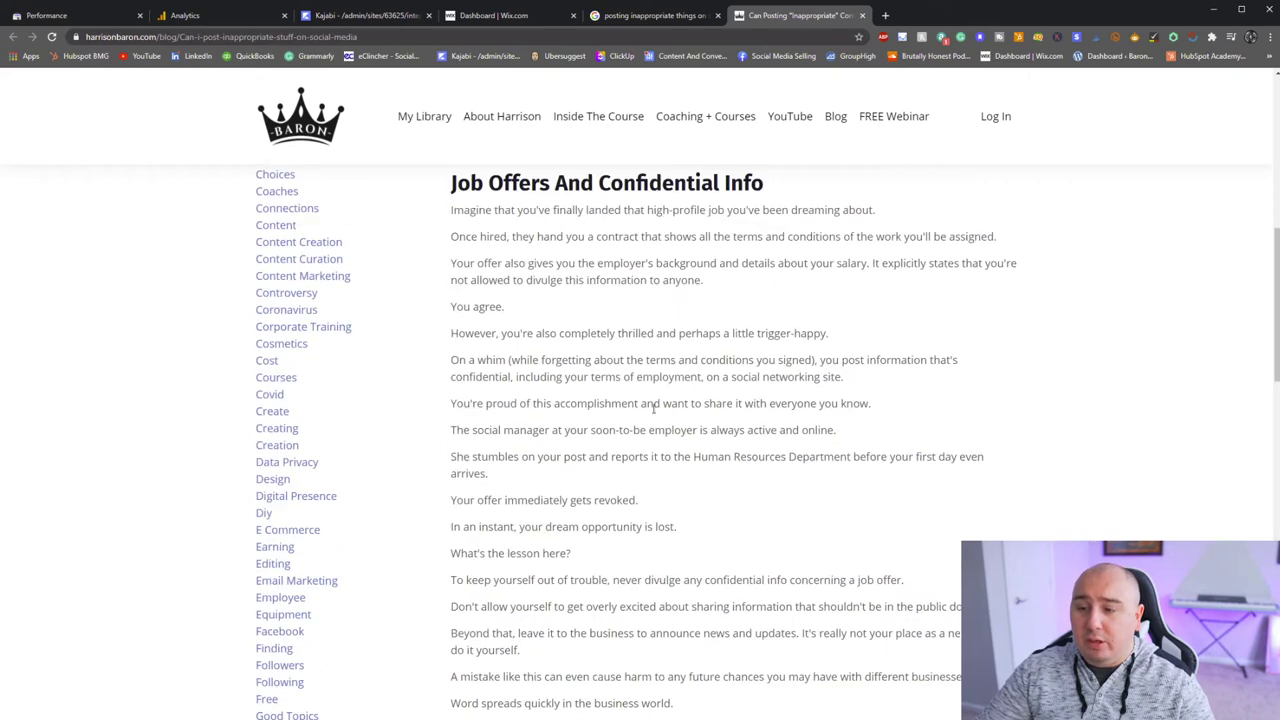
pyautogui.scroll(2, 671, 530)
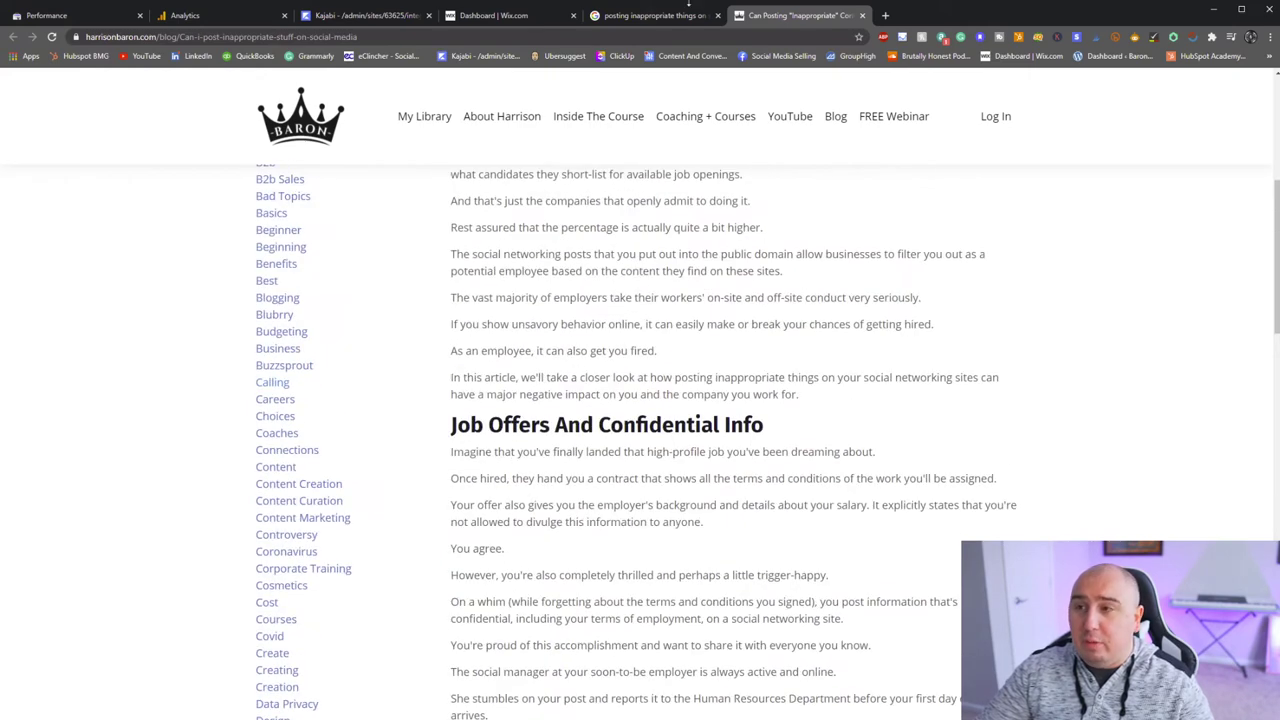
pyautogui.click(660, 15)
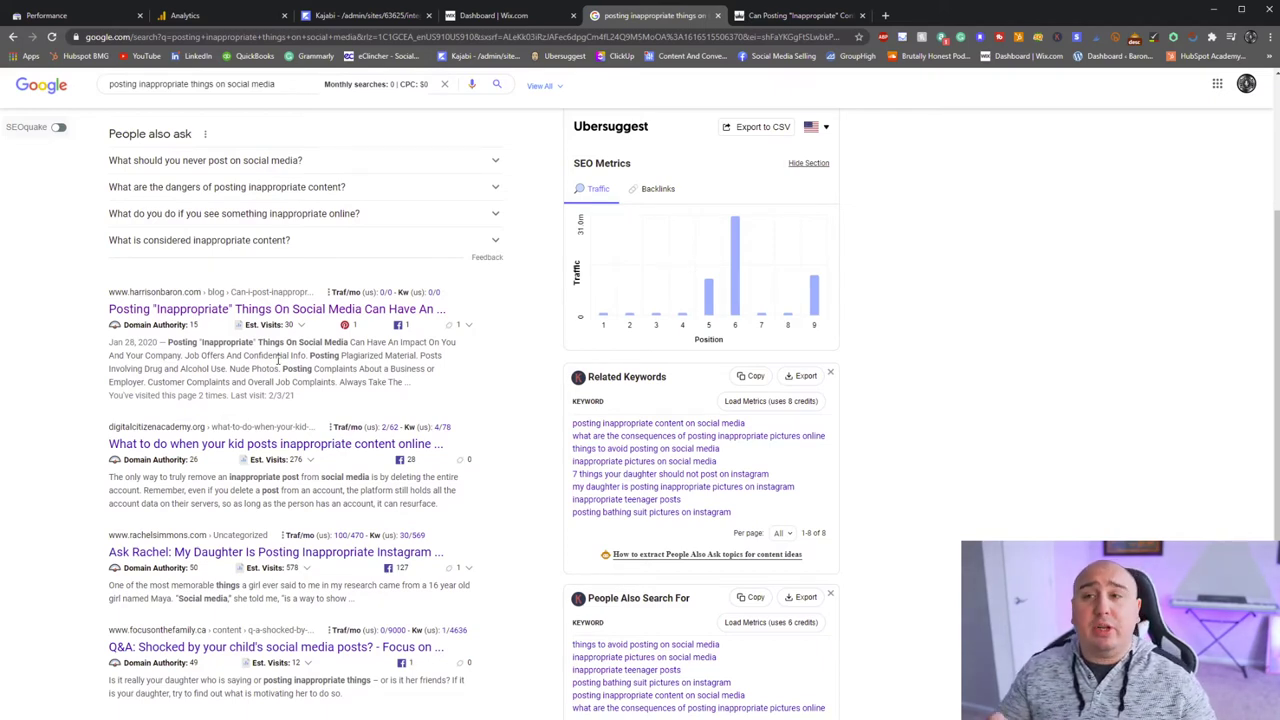
pyautogui.scroll(3, 281, 342)
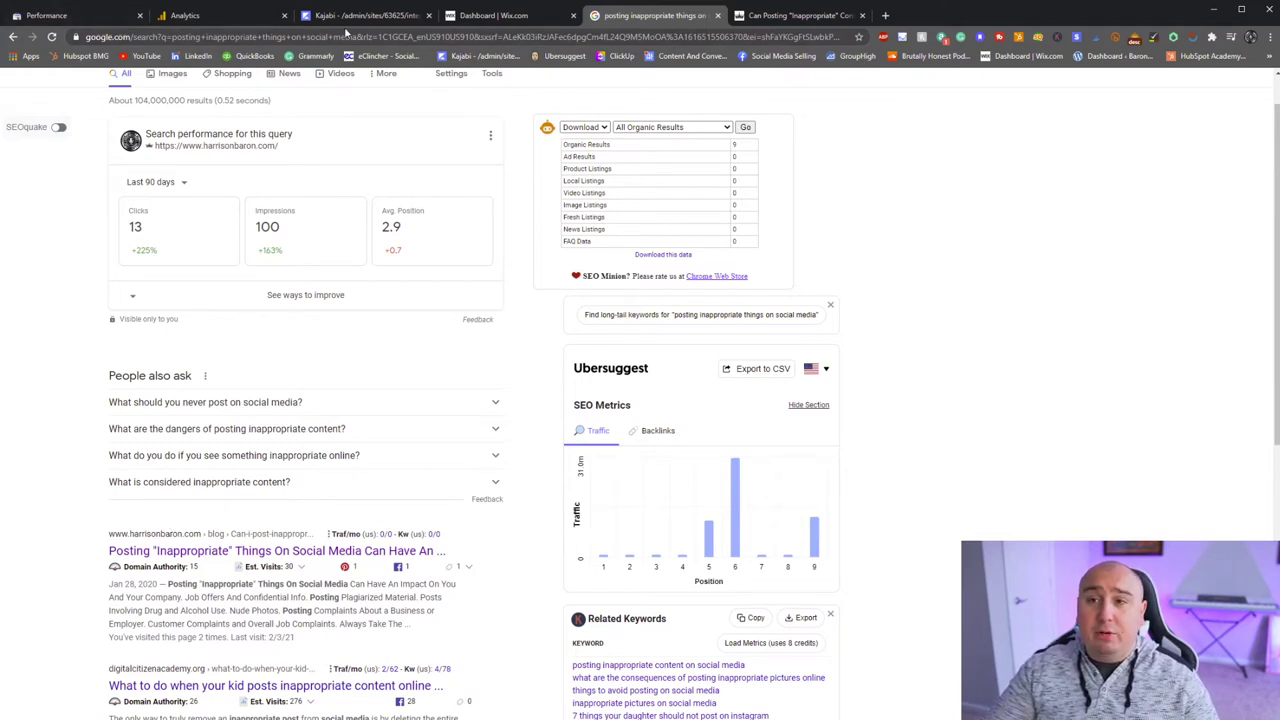
# Step: Switch to Kajabi, open the website's blog posts and search them for "posting inappropriate"
pyautogui.click(350, 20)
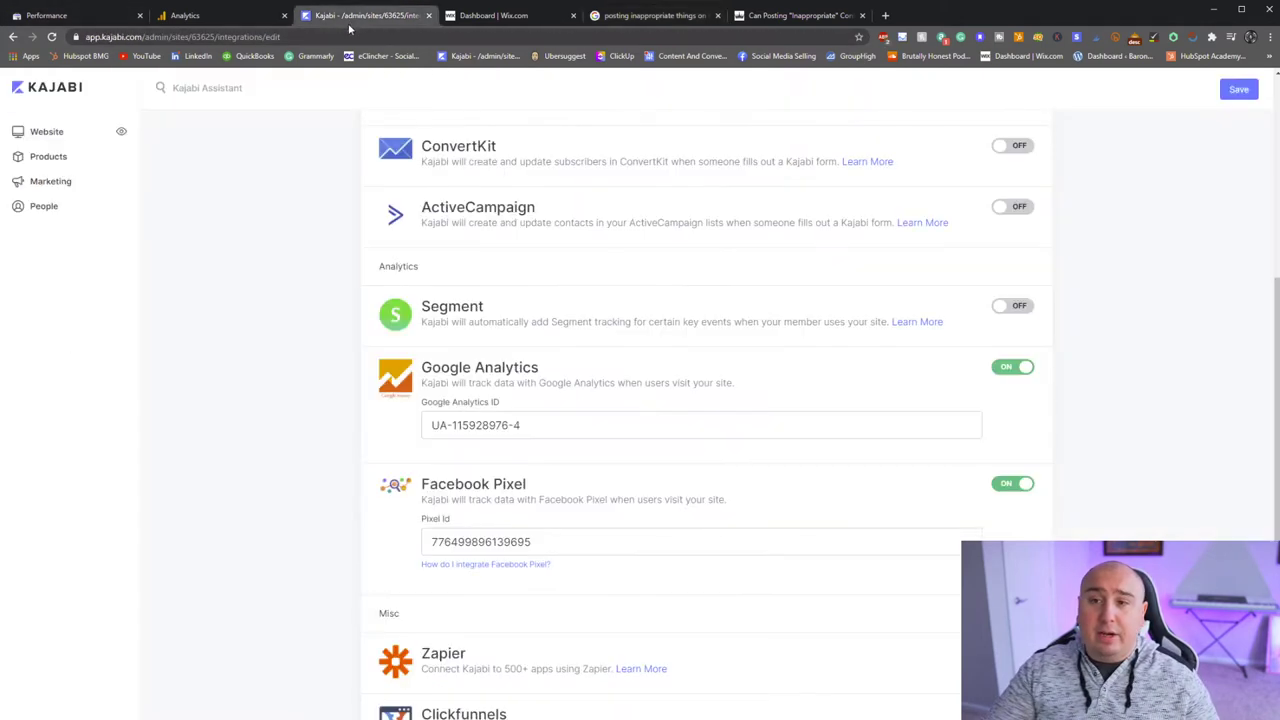
pyautogui.click(47, 134)
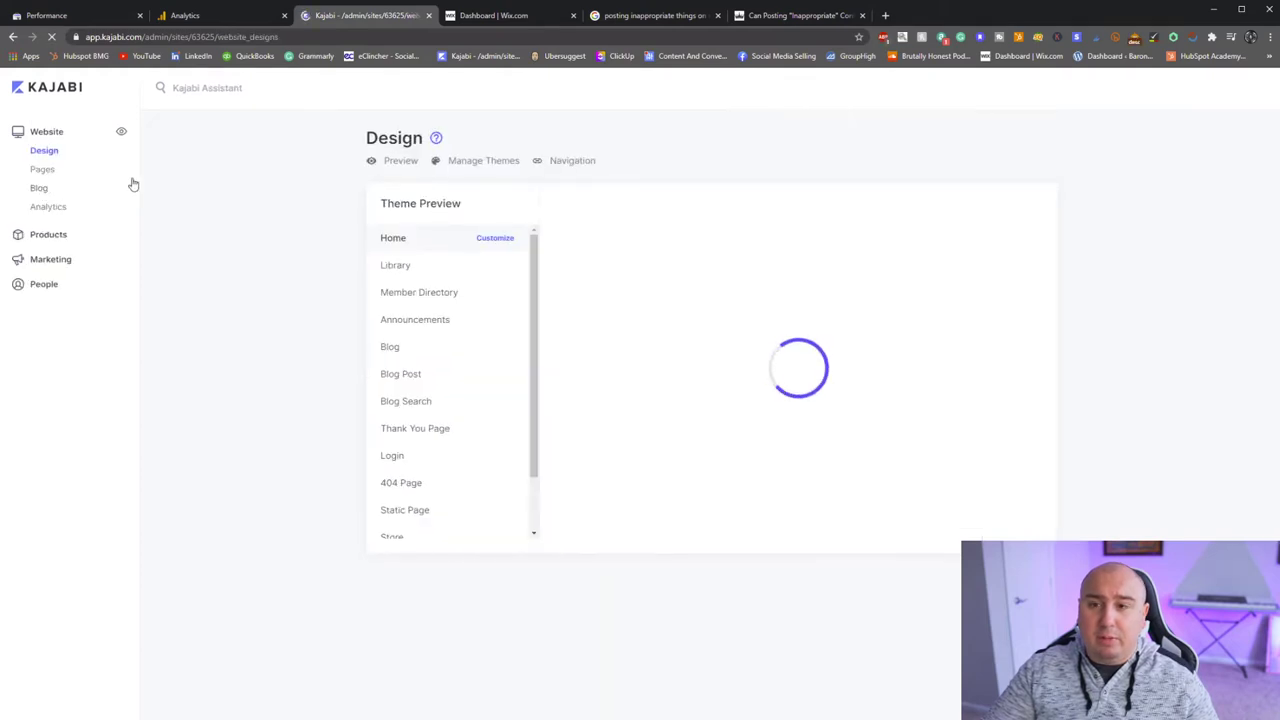
pyautogui.click(133, 184)
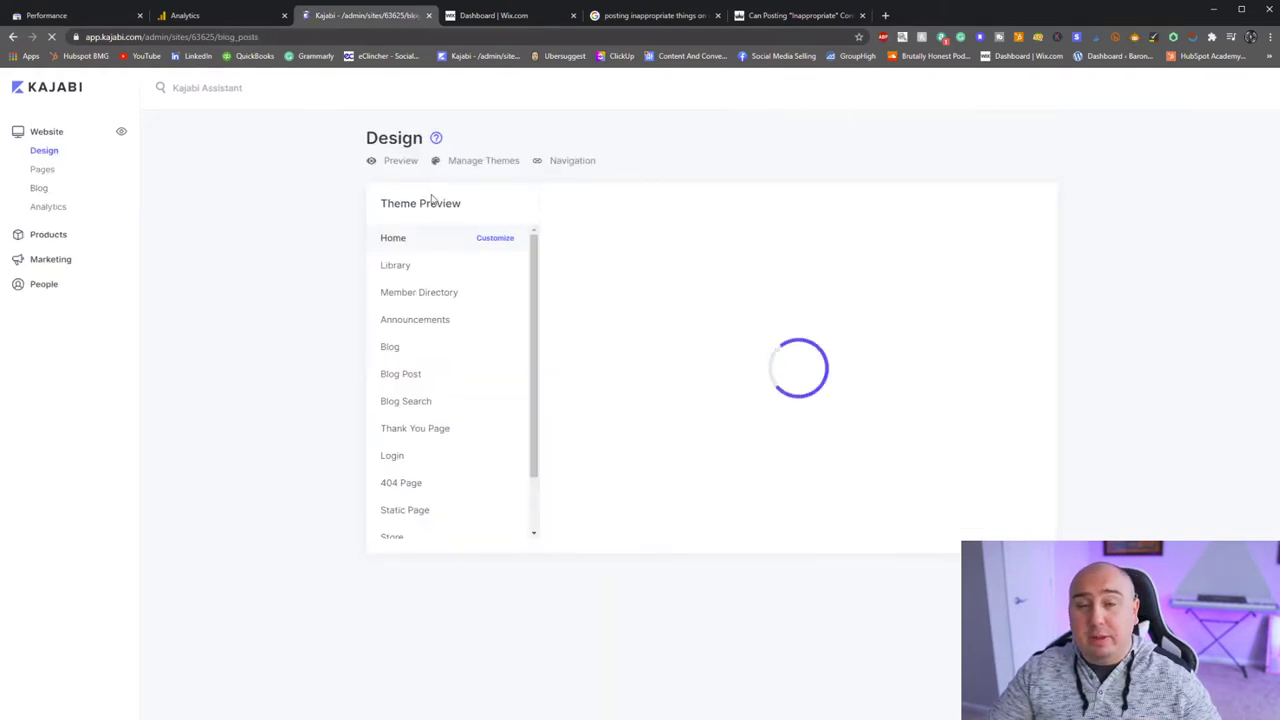
pyautogui.click(433, 214)
pyautogui.write('posting innaproriate')
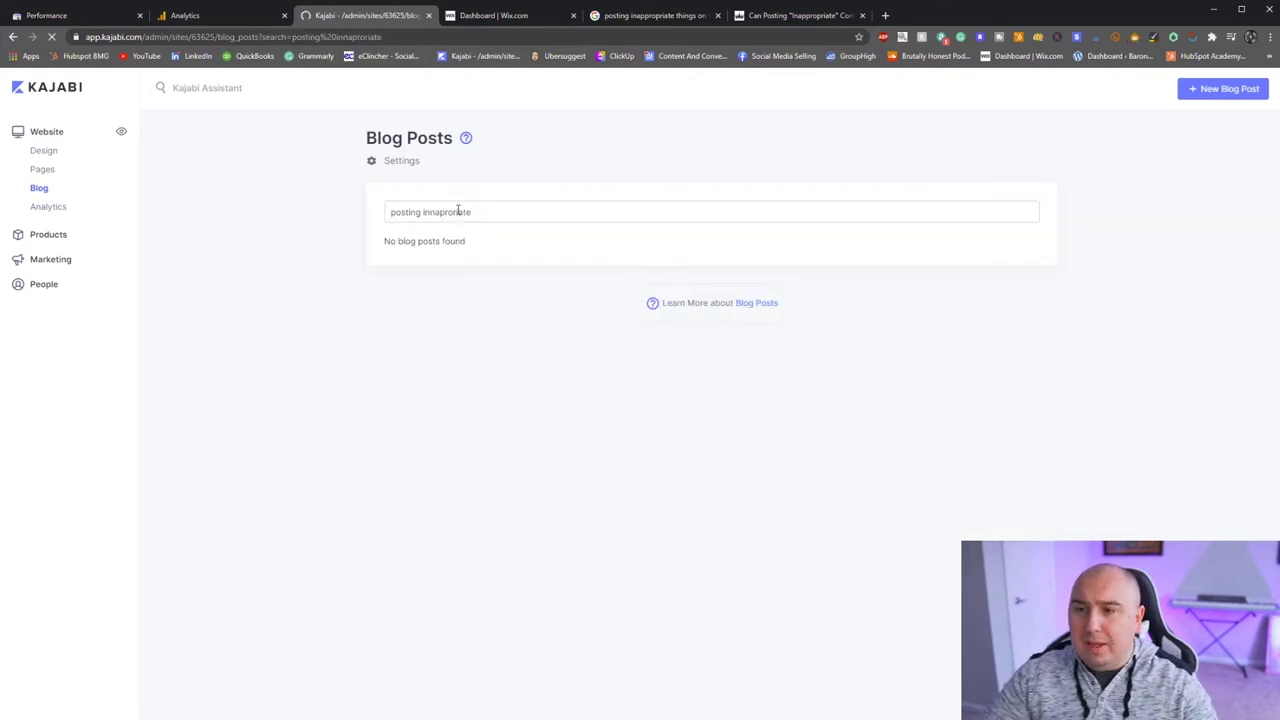
pyautogui.doubleClick(466, 212)
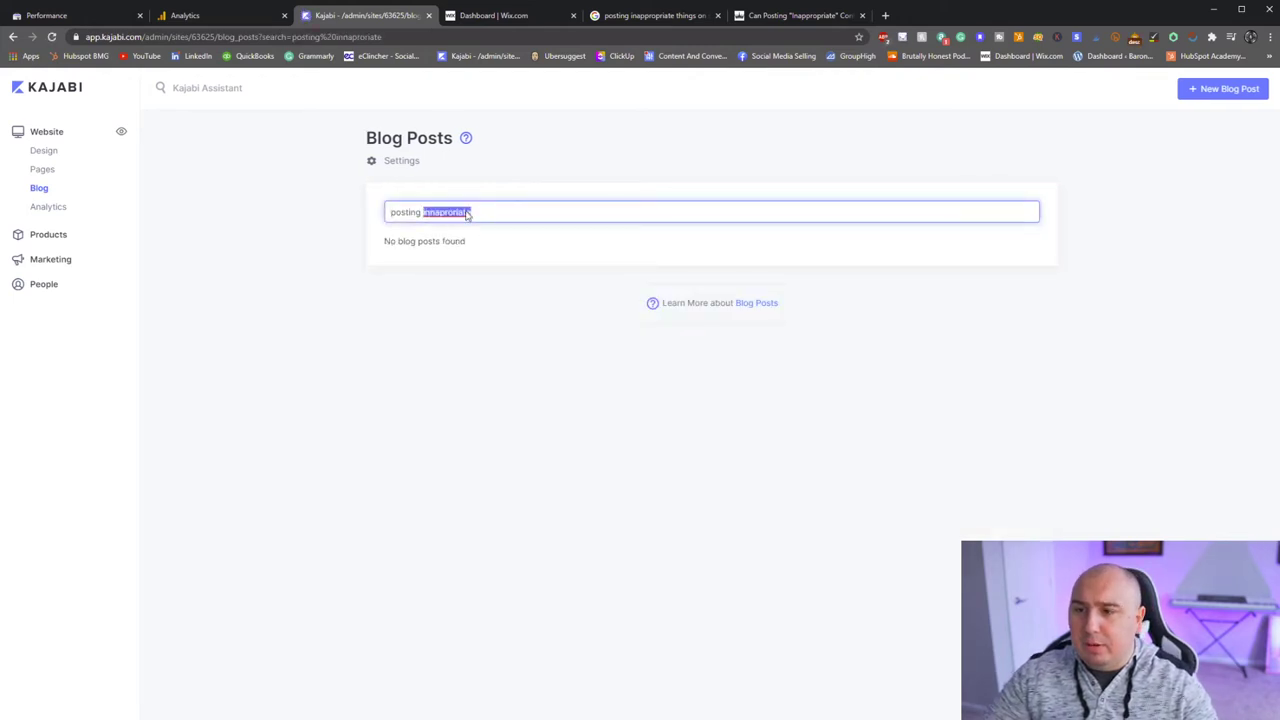
pyautogui.write('inappropriate')
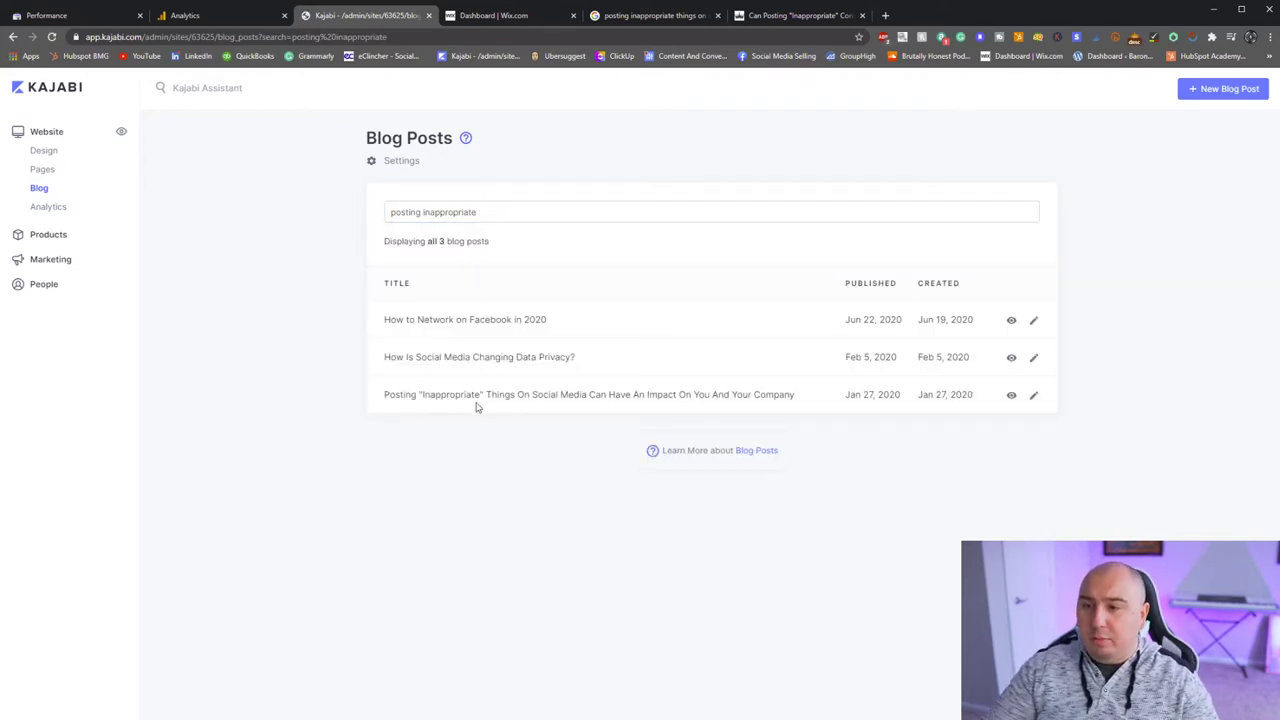
# Step: Open the post on posting "Inappropriate" things on social media for editing and examine its SEO page title and page description
pyautogui.tripleClick(477, 404)
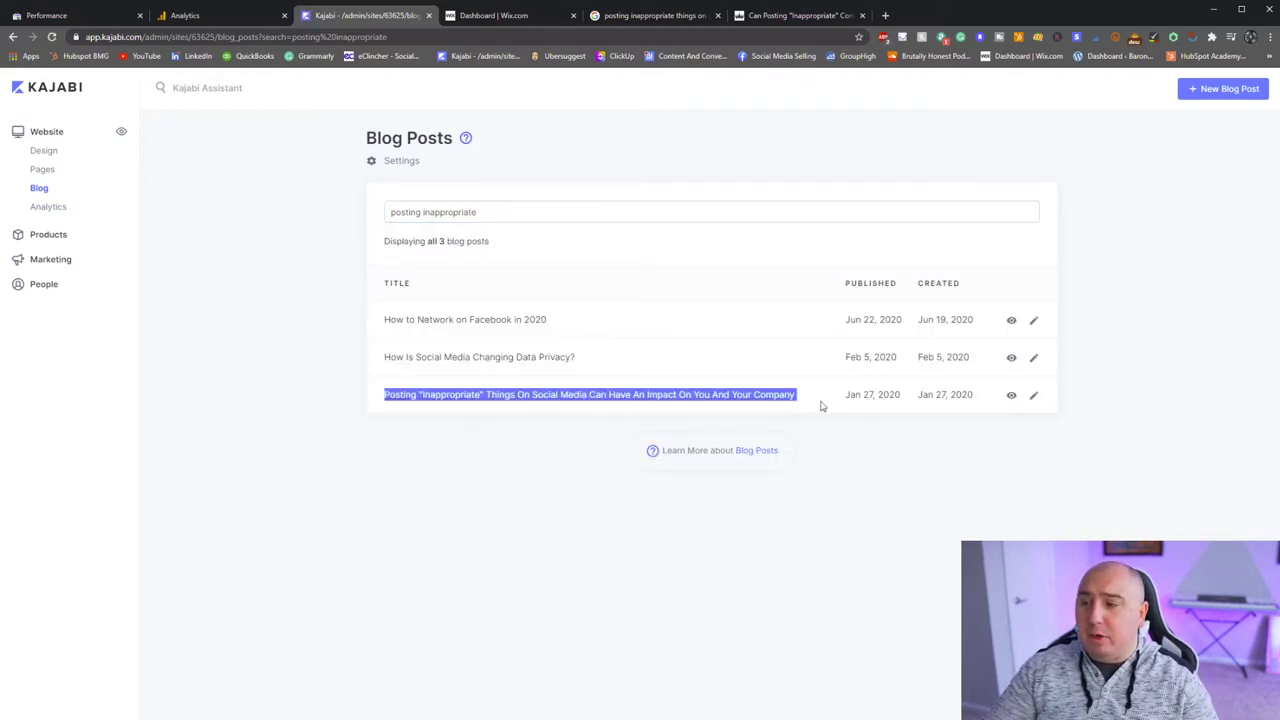
pyautogui.click(1033, 396)
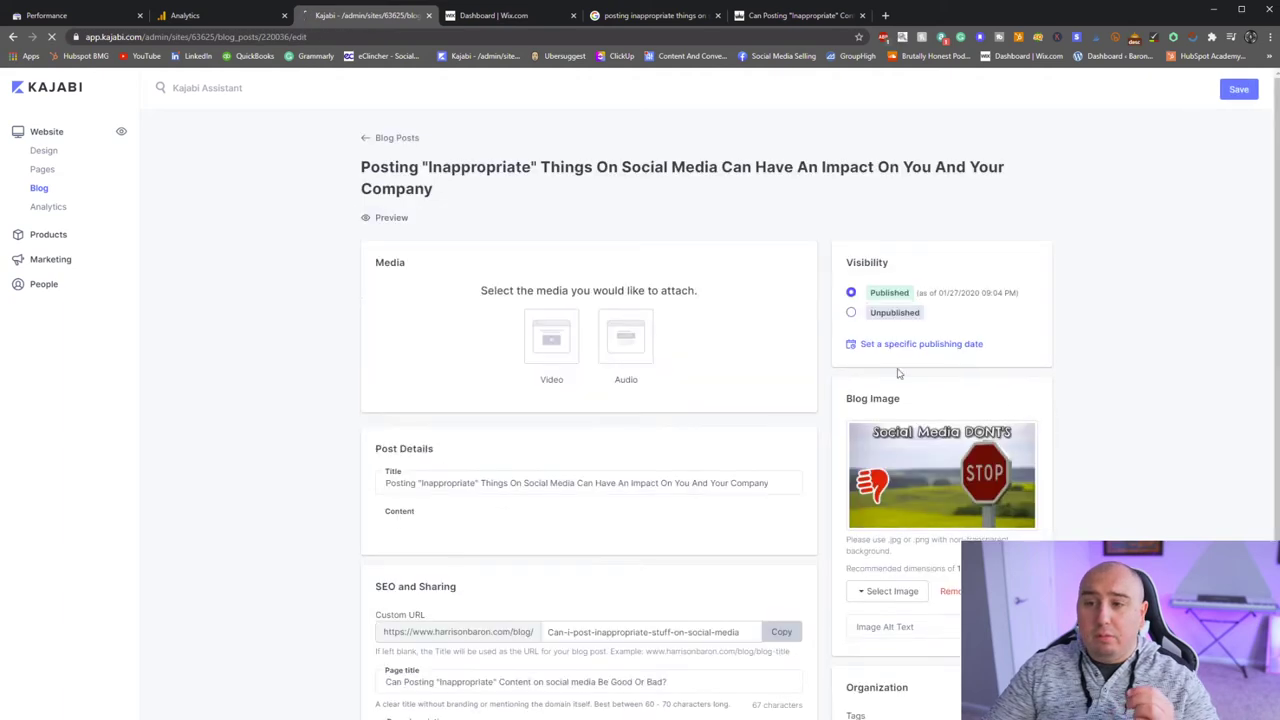
pyautogui.scroll(-5, 486, 428)
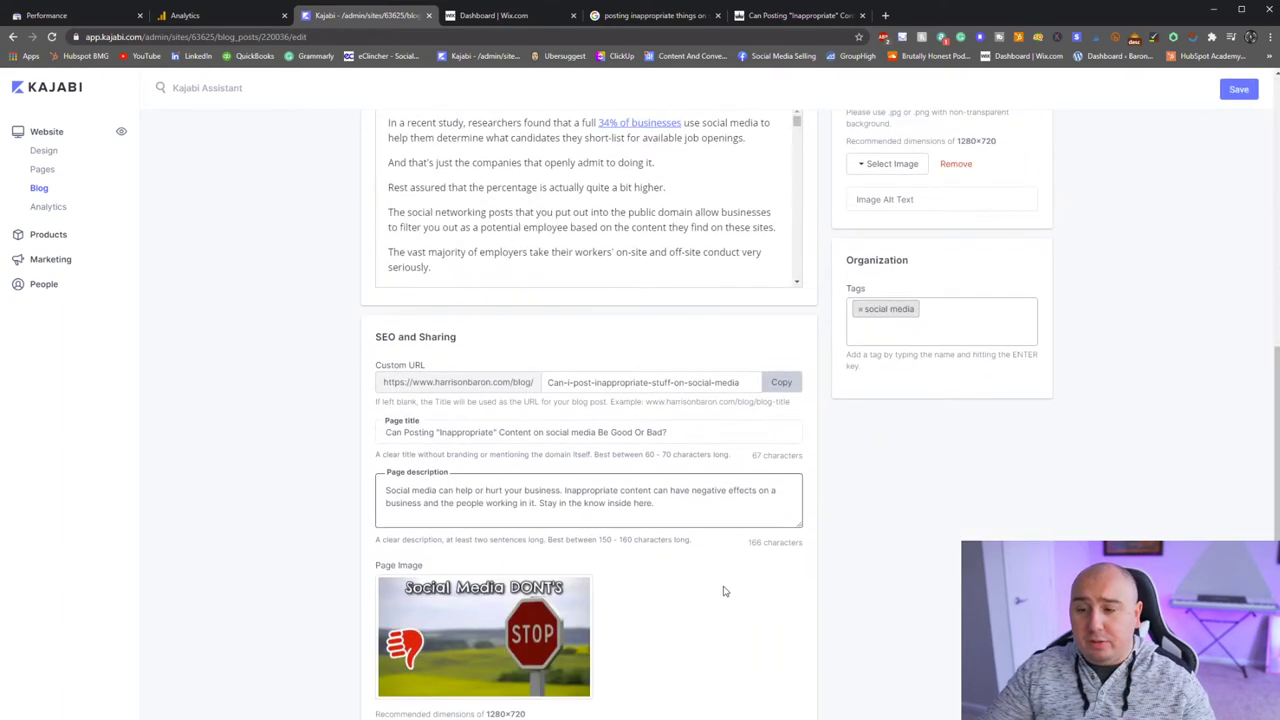
pyautogui.click(418, 490)
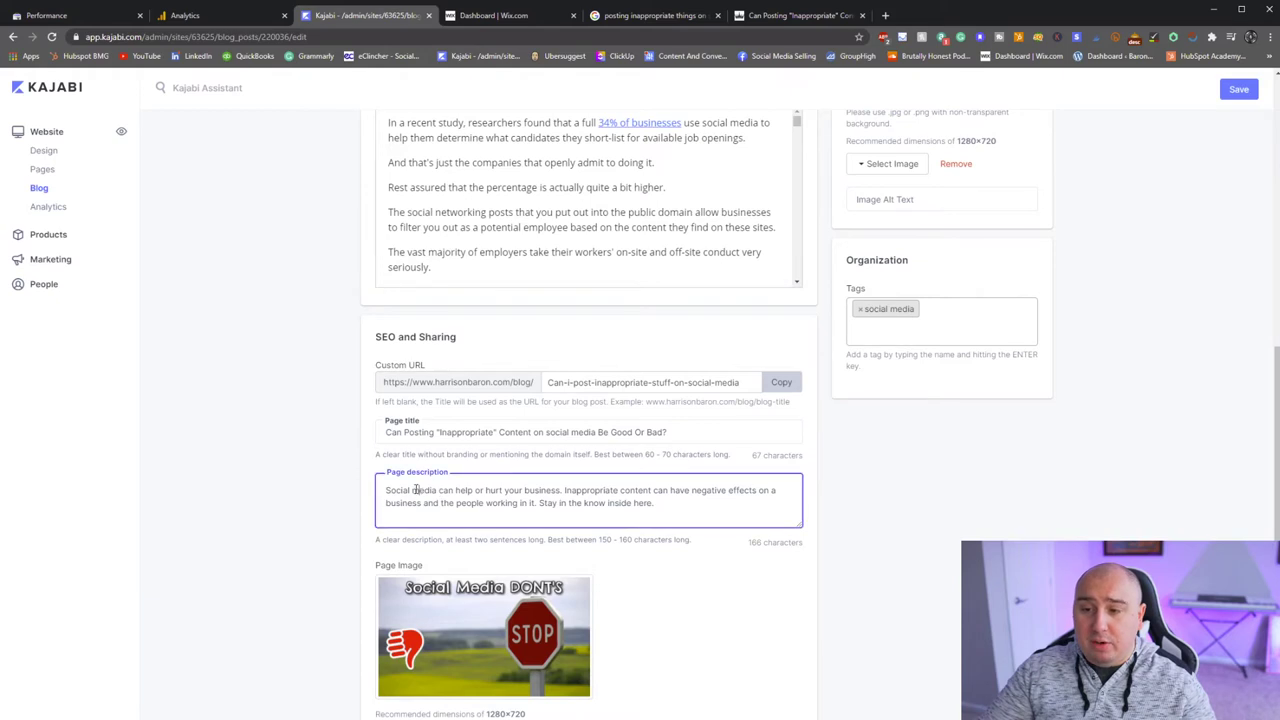
pyautogui.moveTo(401, 490); pyautogui.dragTo(588, 492)
pyautogui.scroll(2, 690, 505)
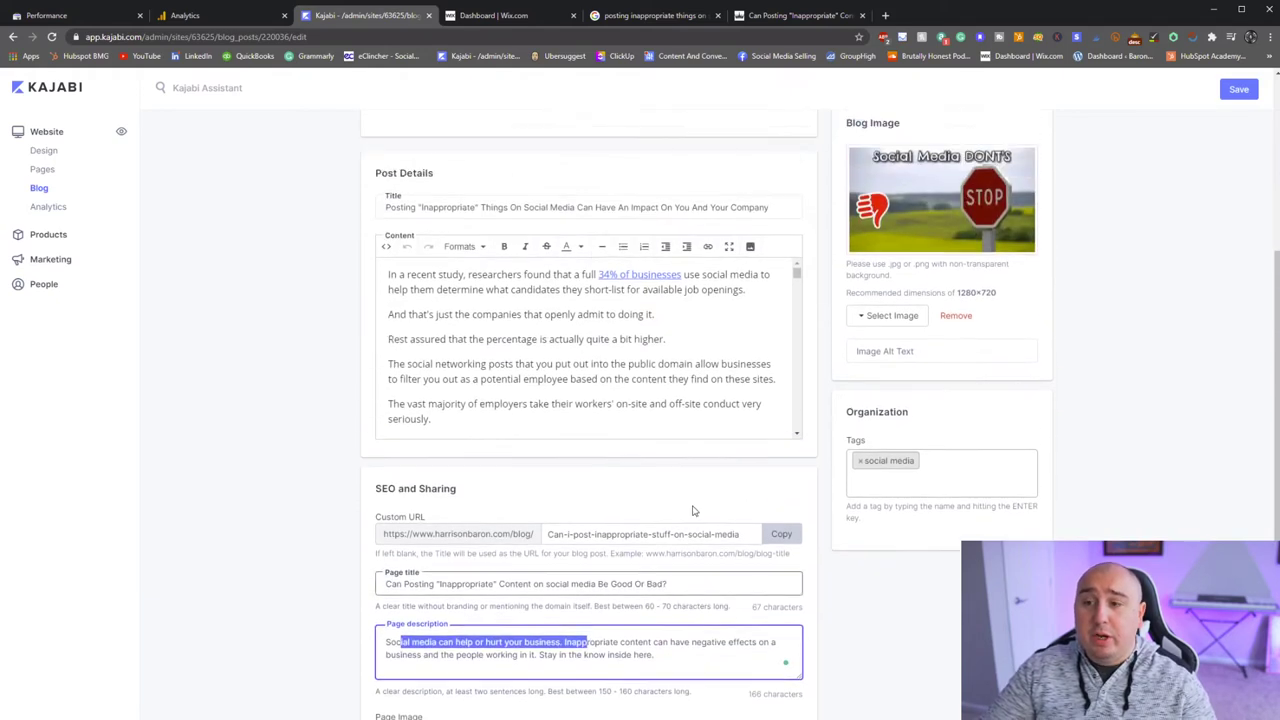
pyautogui.scroll(-1, 688, 520)
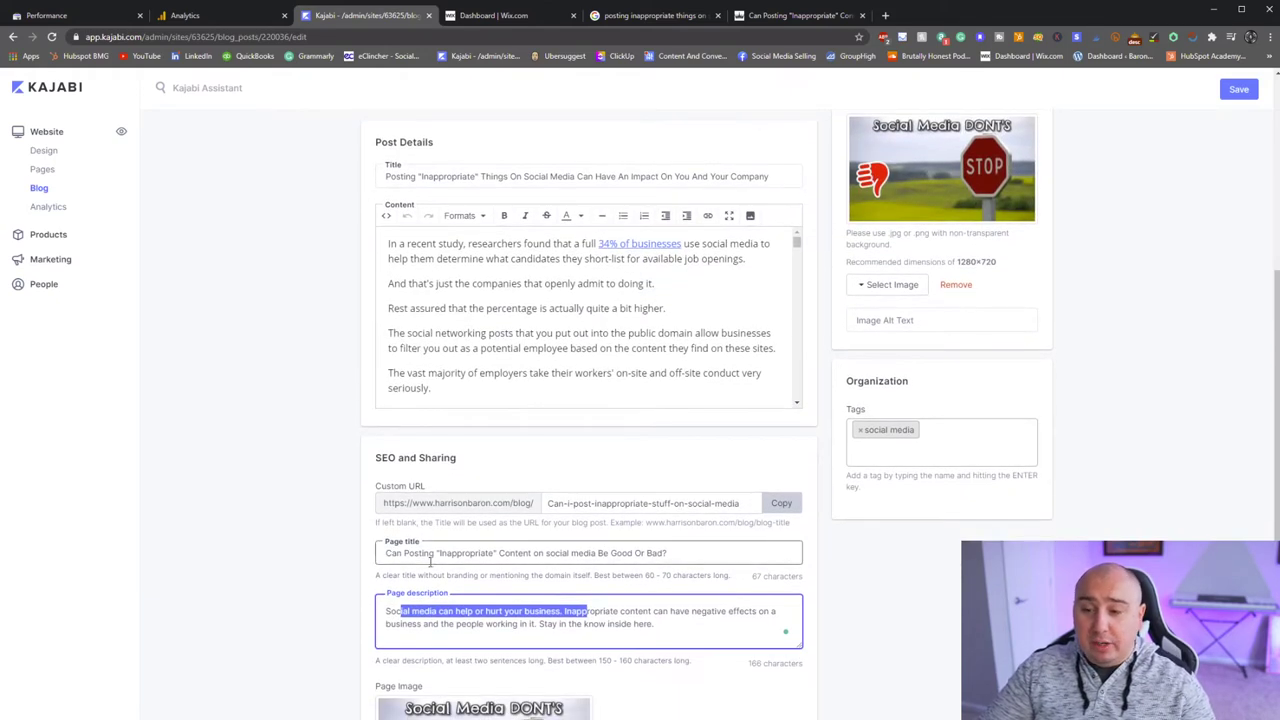
pyautogui.moveTo(419, 553); pyautogui.dragTo(651, 549)
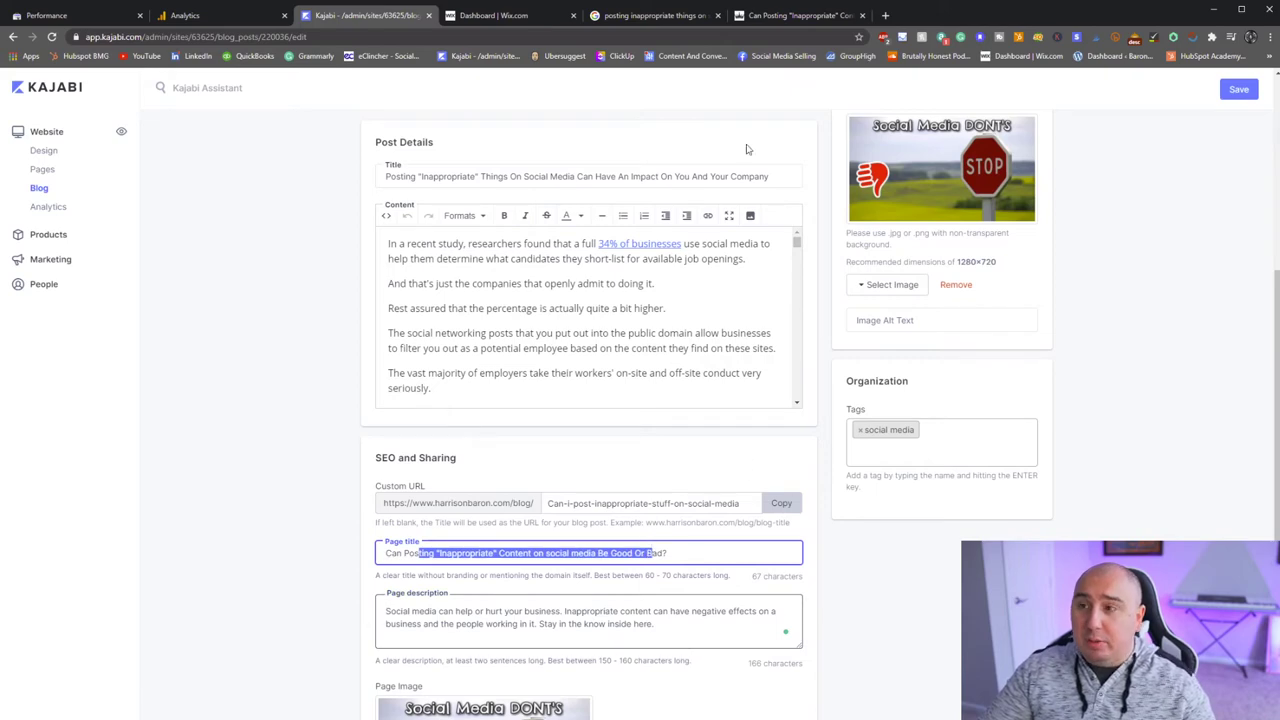
# Step: Compare the Google result's headline with the post title in the Kajabi editor
pyautogui.click(652, 36)
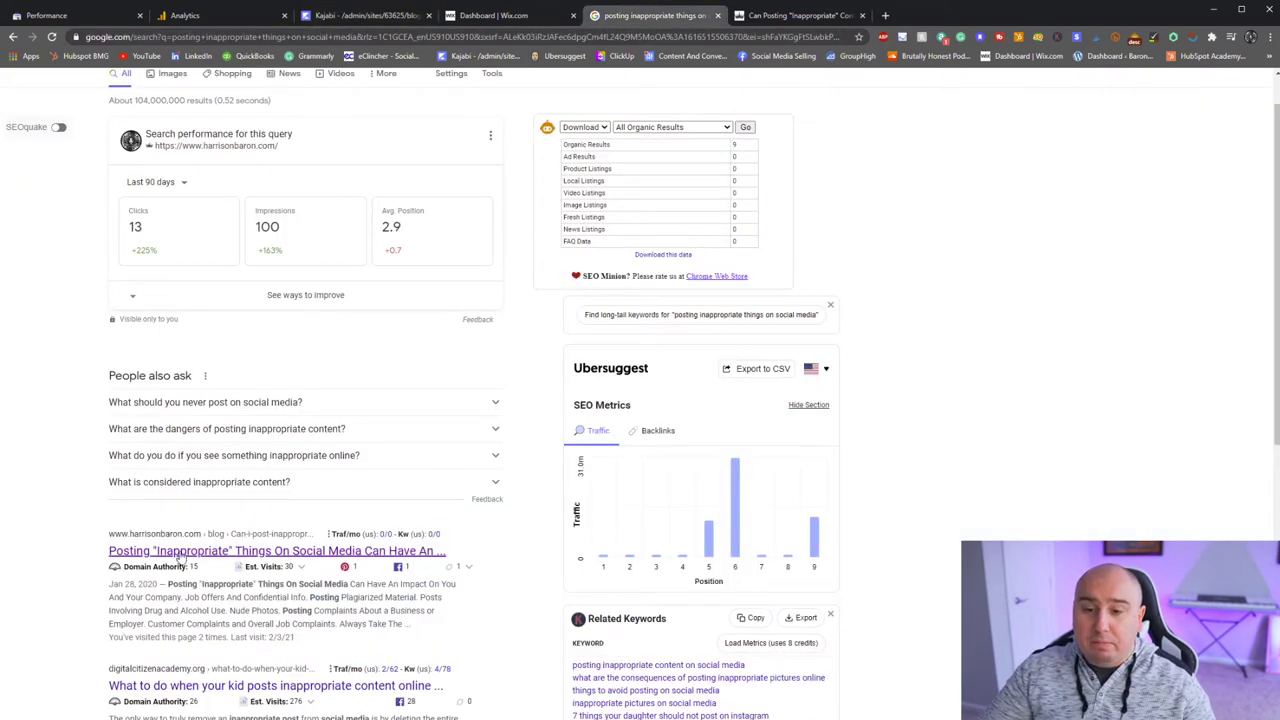
pyautogui.click(390, 15)
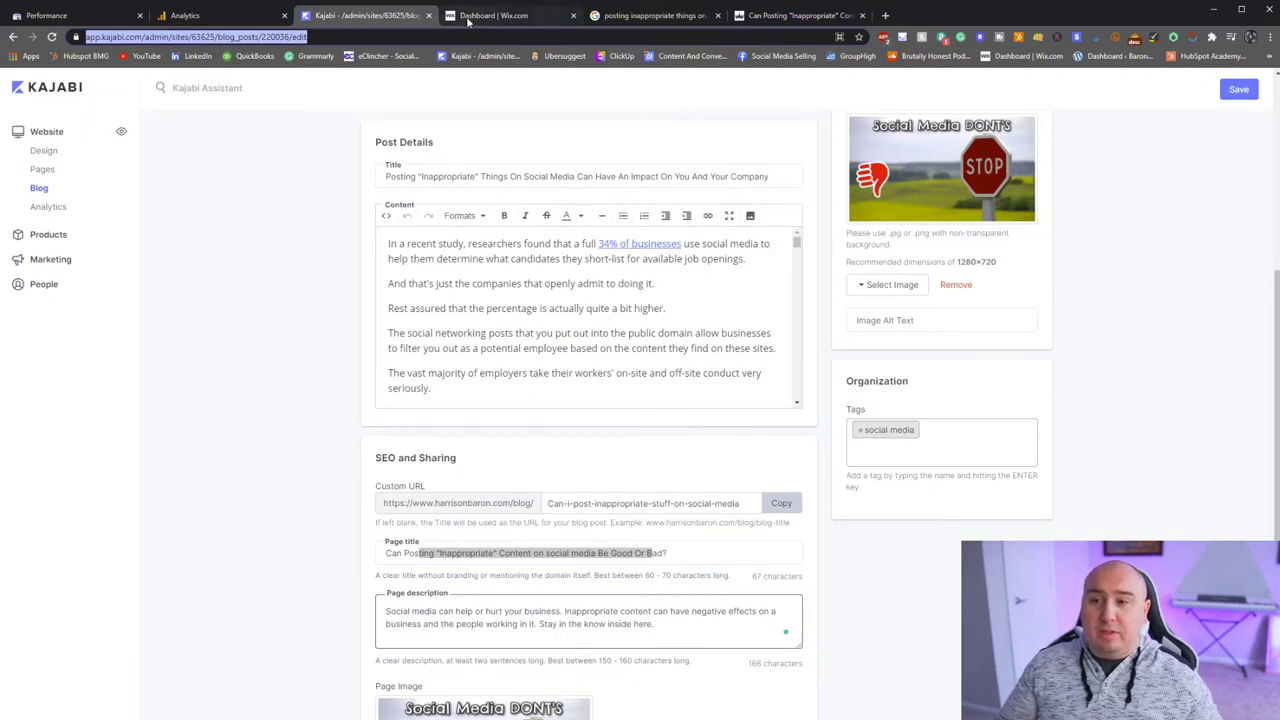
pyautogui.moveTo(534, 176); pyautogui.dragTo(750, 176)
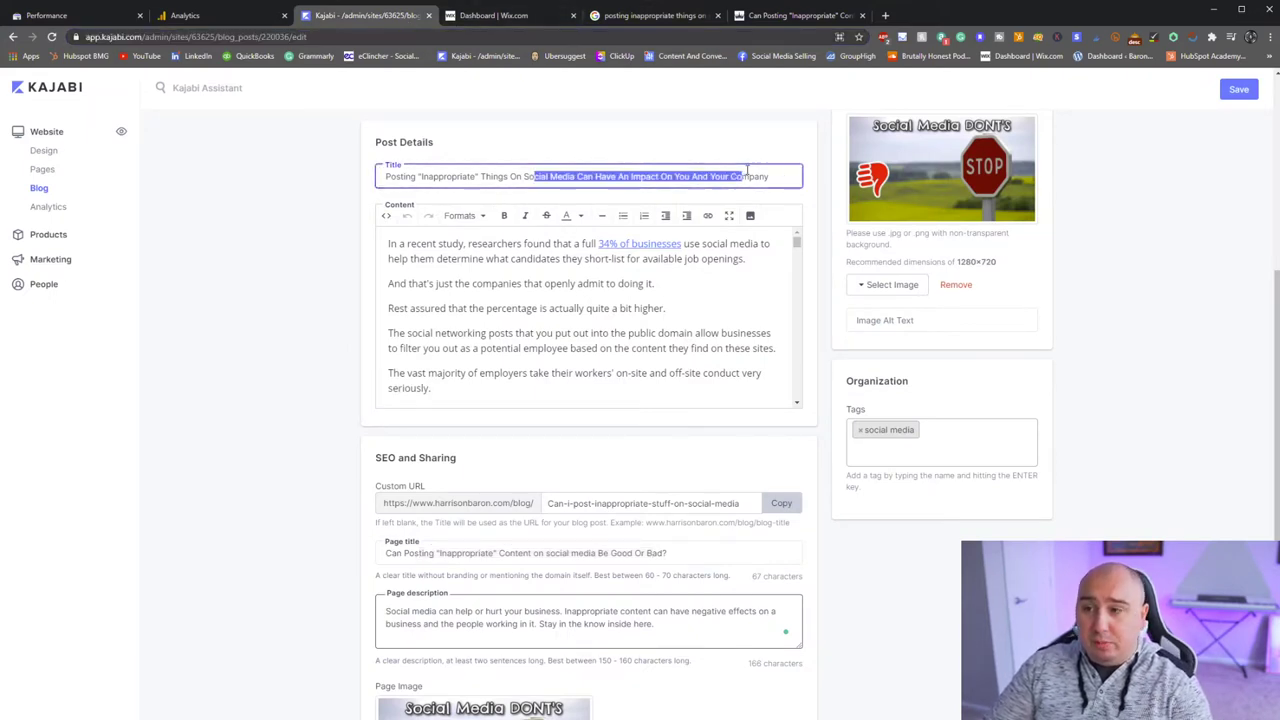
pyautogui.click(769, 176)
pyautogui.click(208, 474)
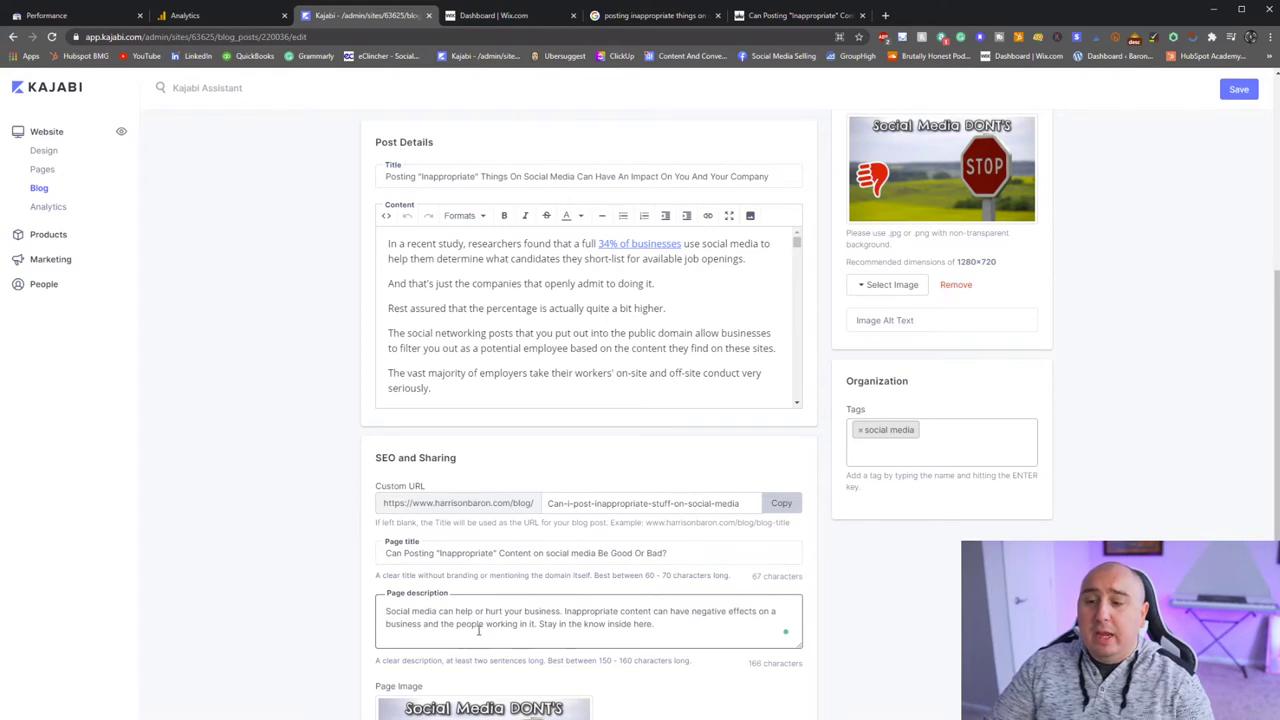
# Step: Compare the post's SEO page title with its main title and reread the page description
pyautogui.click(538, 553)
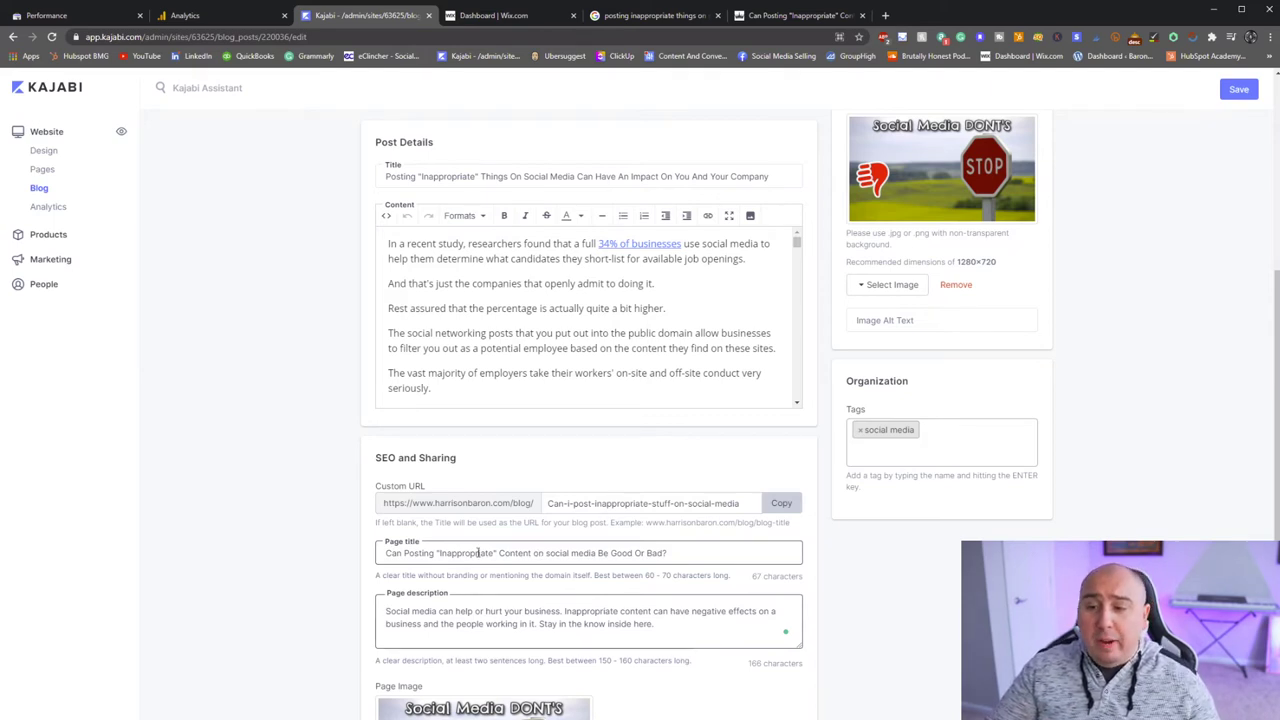
pyautogui.moveTo(403, 553); pyautogui.dragTo(500, 553)
pyautogui.click(403, 176)
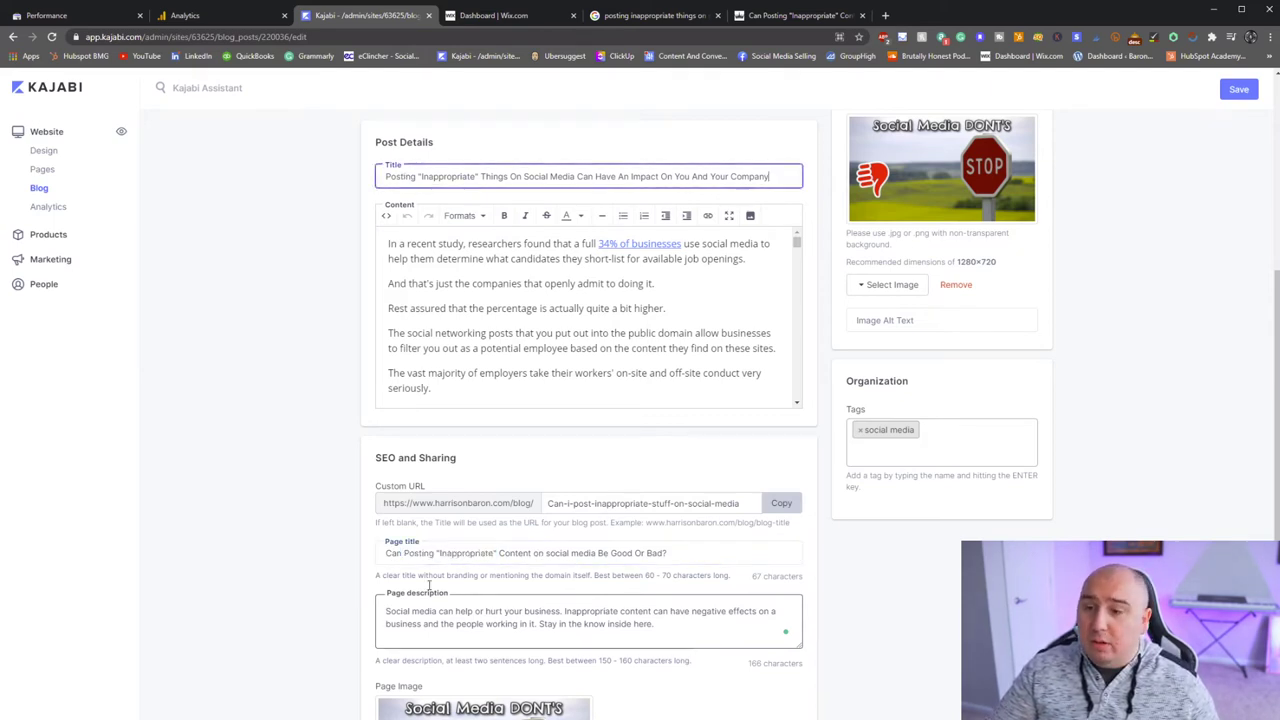
pyautogui.moveTo(387, 611); pyautogui.dragTo(545, 623)
pyautogui.scroll(-1, 590, 617)
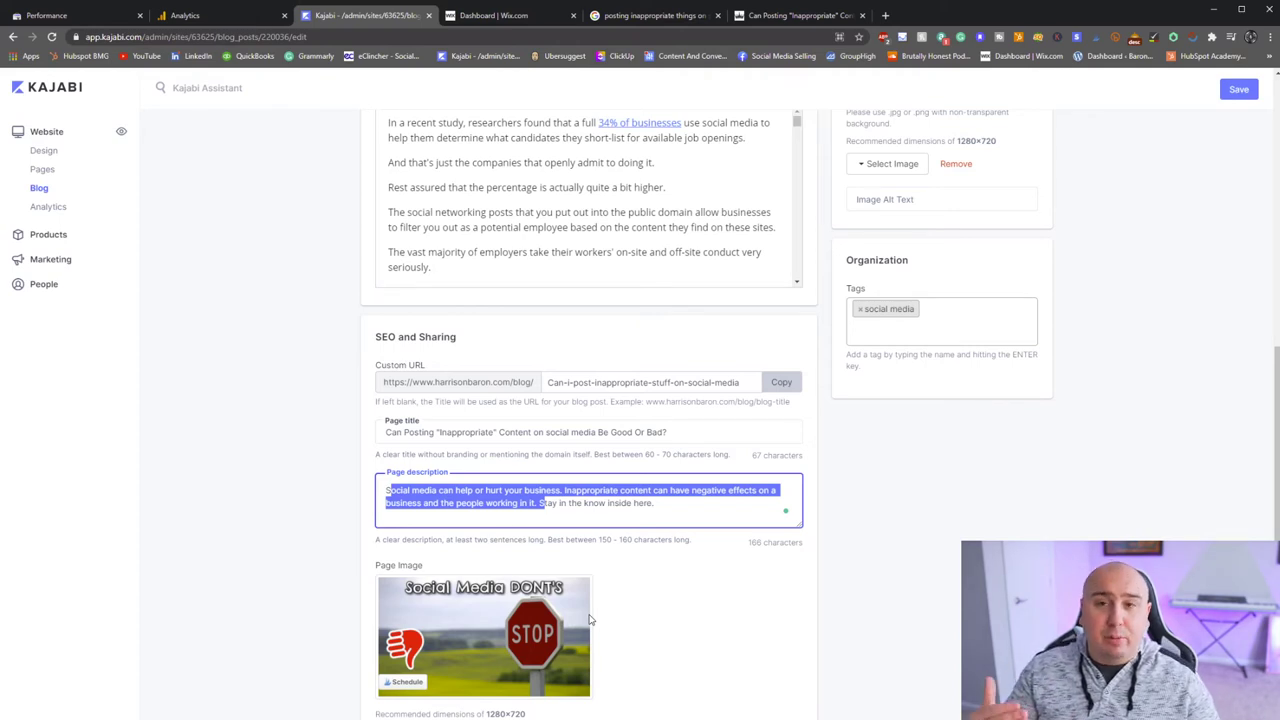
# Step: Return to Search Console and set the filtered Performance report's date range to Last 12 months
pyautogui.click(70, 20)
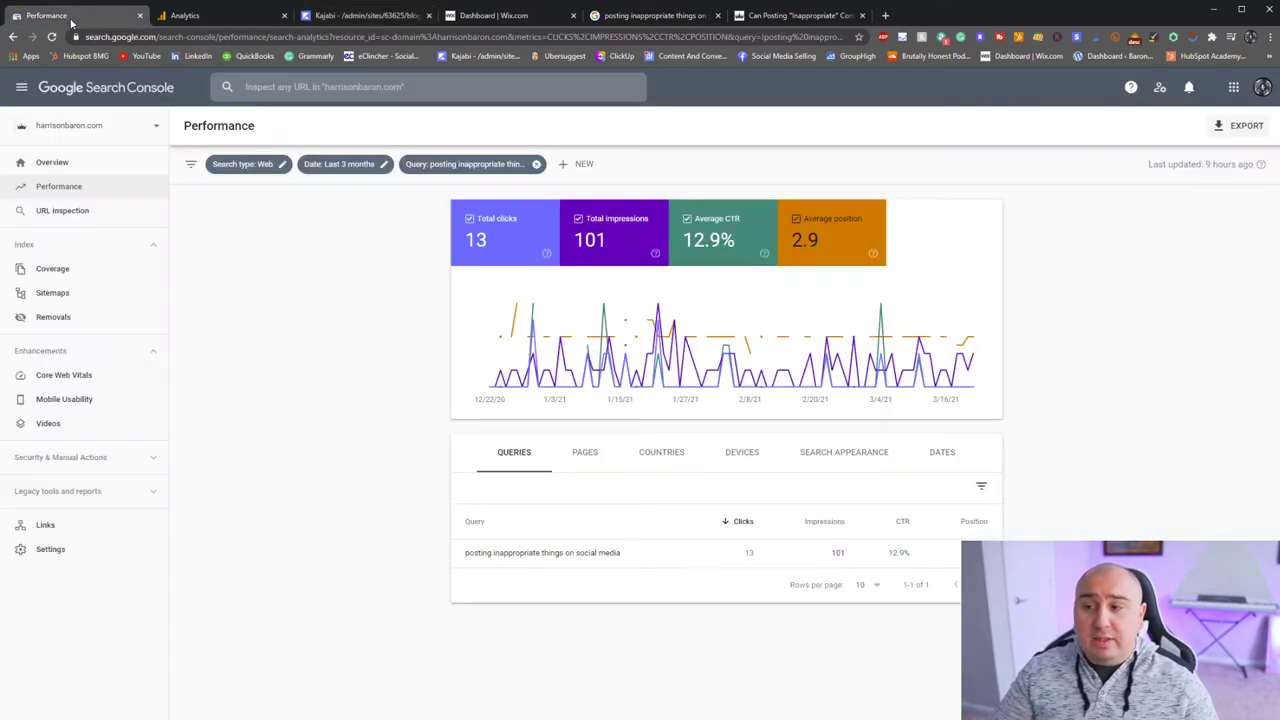
pyautogui.click(378, 168)
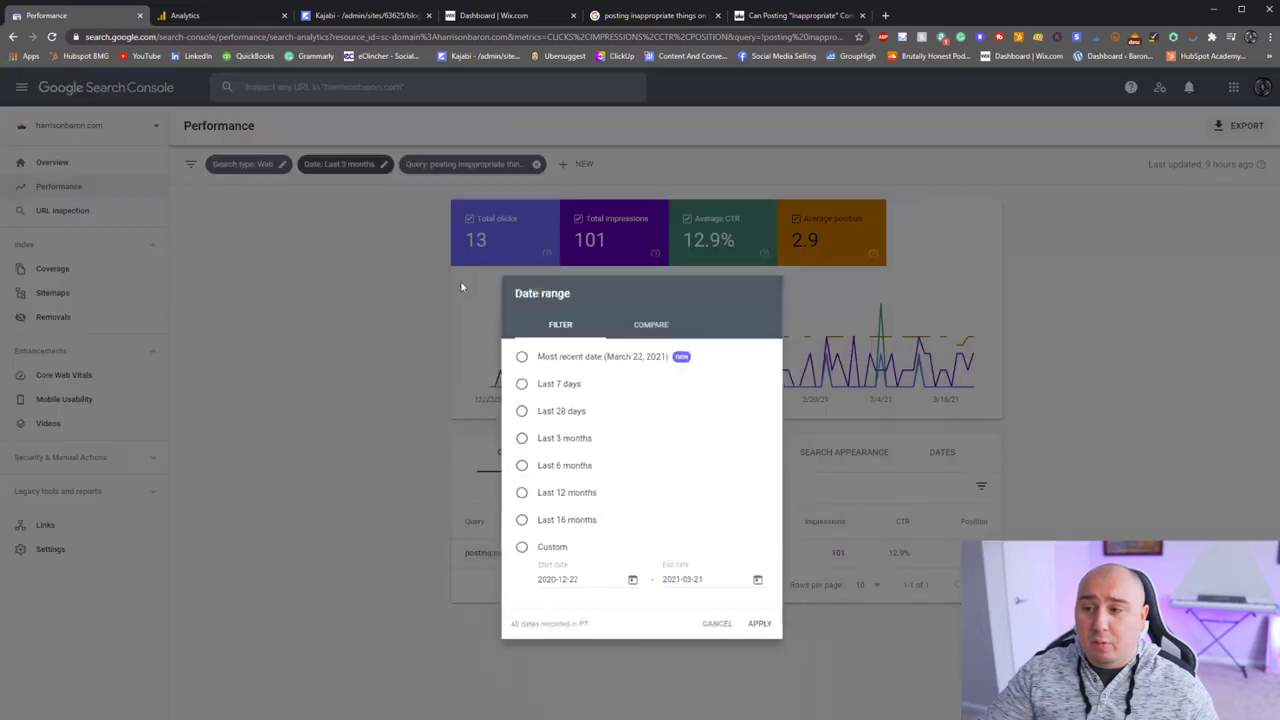
pyautogui.click(513, 466)
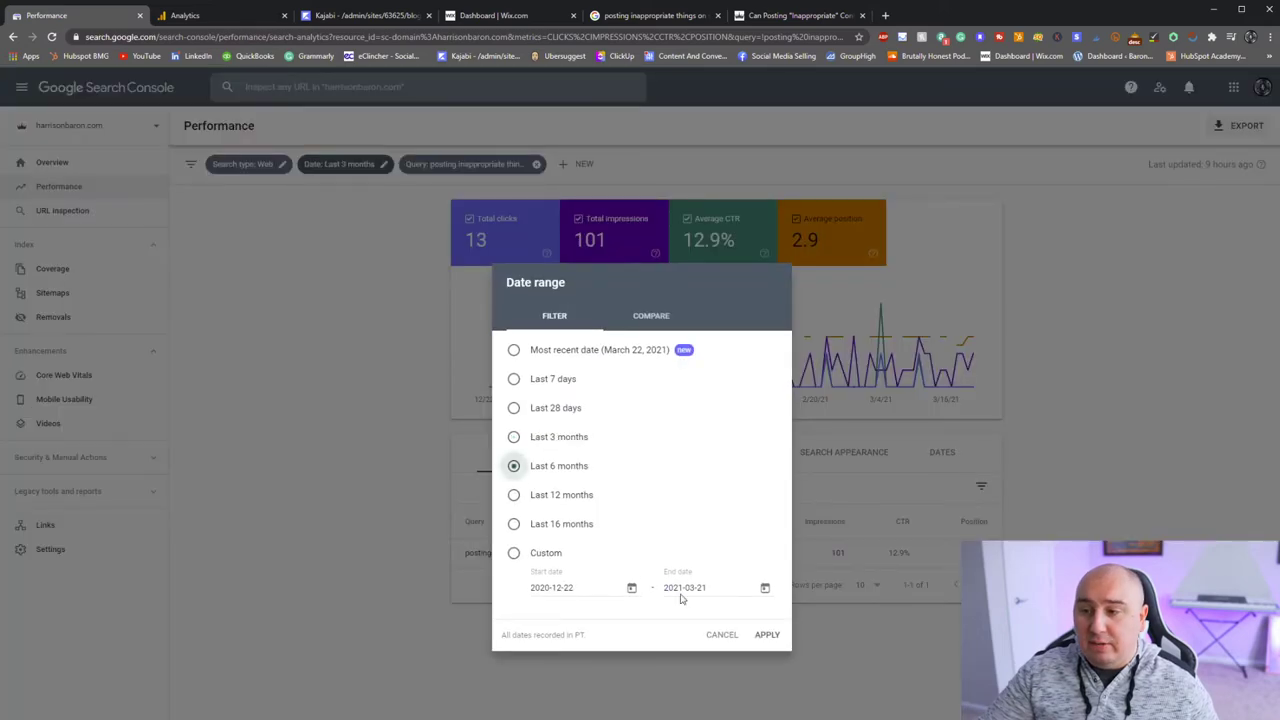
pyautogui.click(513, 495)
pyautogui.click(765, 634)
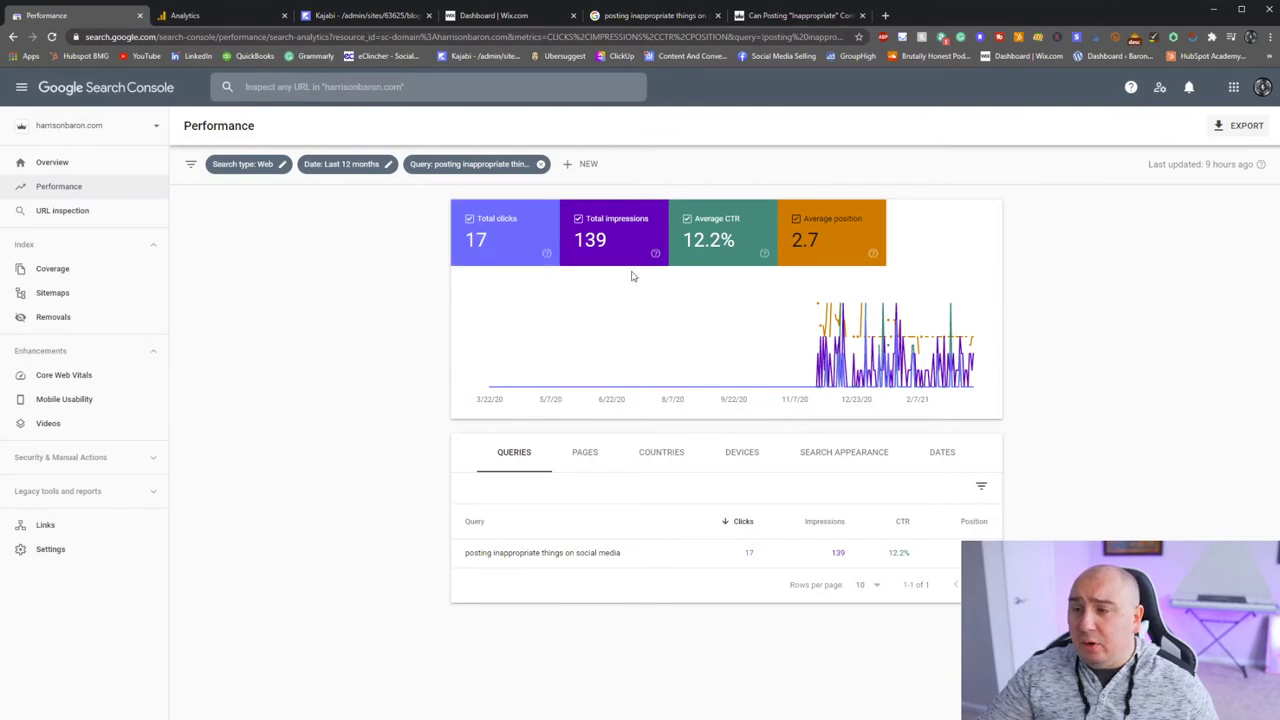
pyautogui.click(499, 238)
# Step: Switch to the live blog post and check its publication date beneath the title
pyautogui.click(800, 15)
pyautogui.scroll(6, 641, 200)
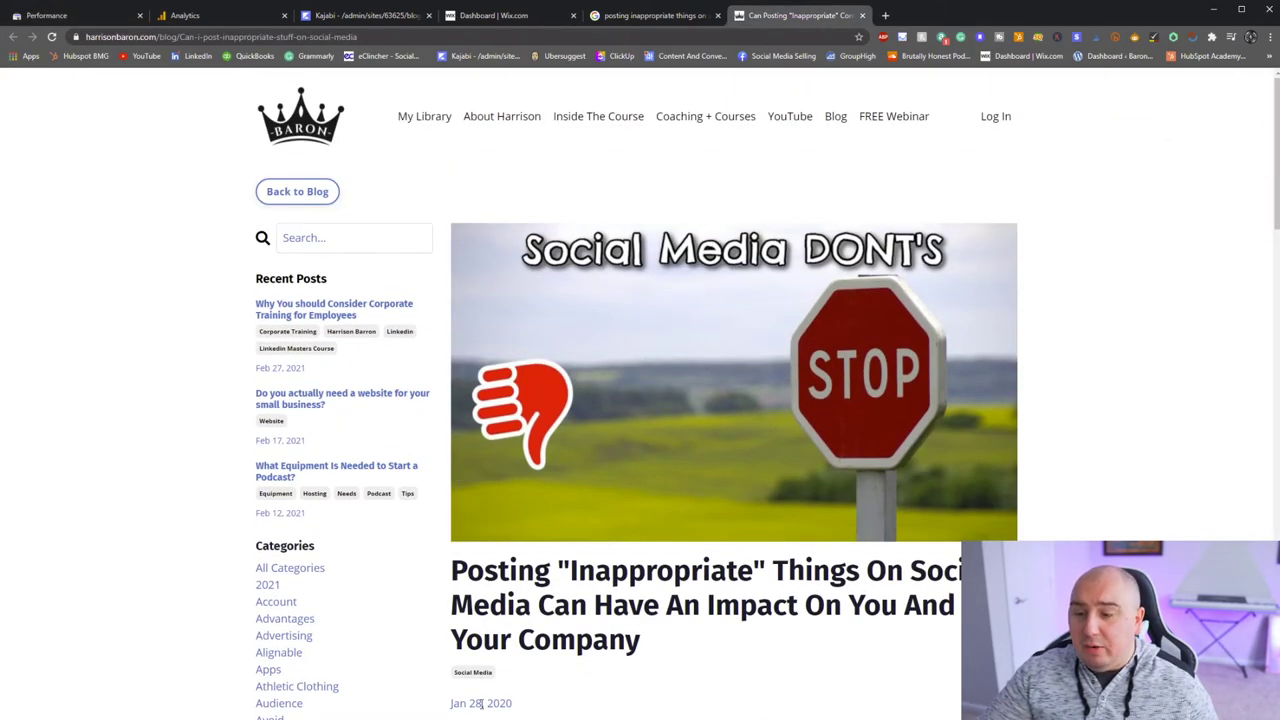
# Step: Return to the Search Console Performance report and show only total impressions by turning off average CTR and average position
pyautogui.click(190, 15)
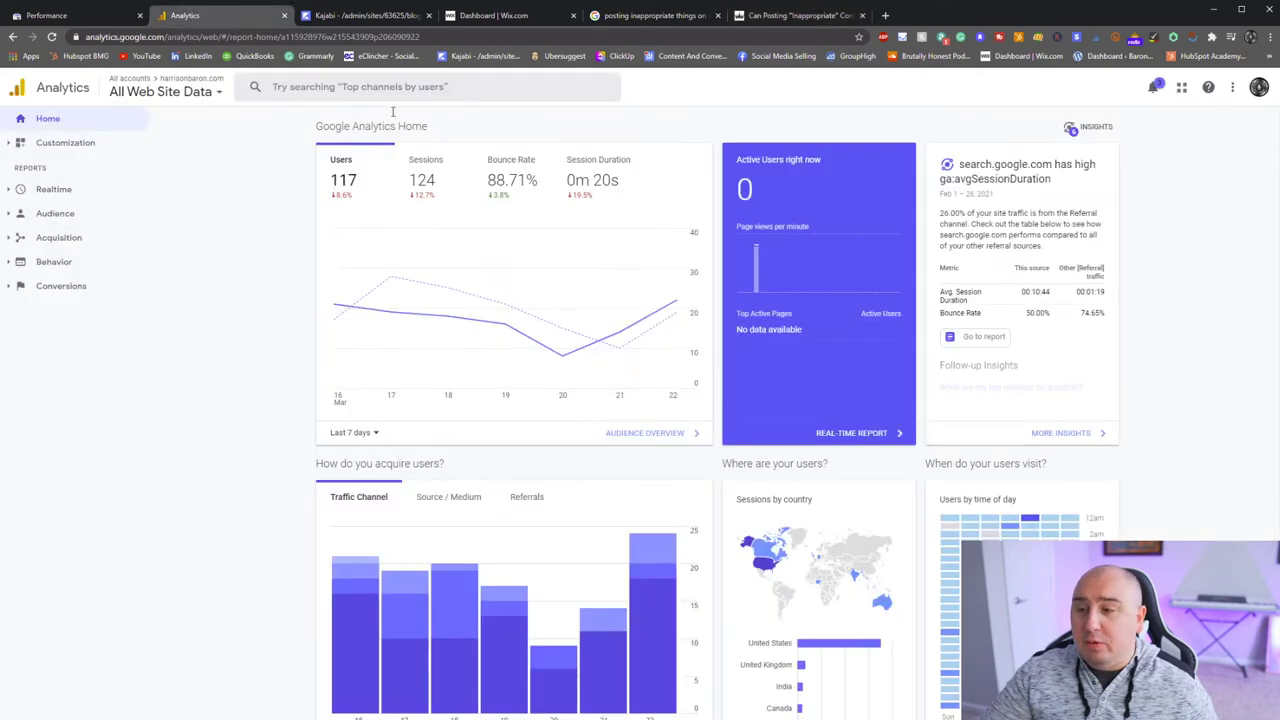
pyautogui.click(100, 15)
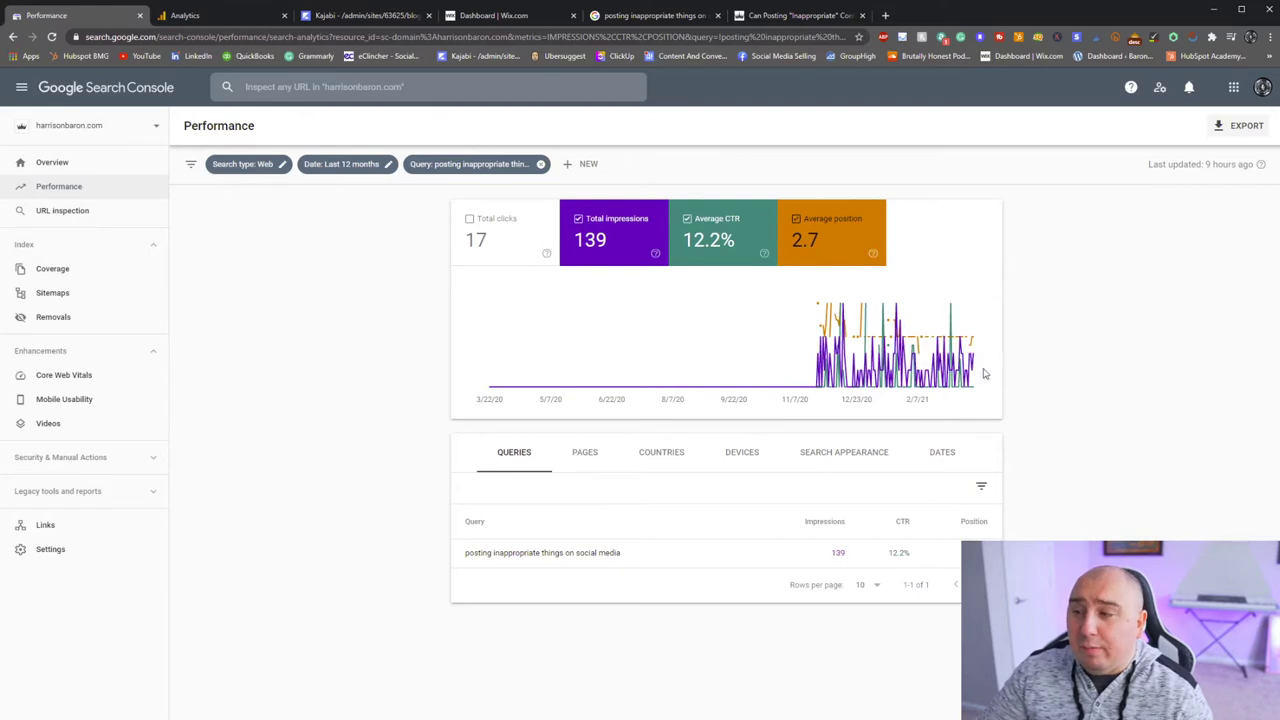
pyautogui.click(677, 256)
pyautogui.click(808, 243)
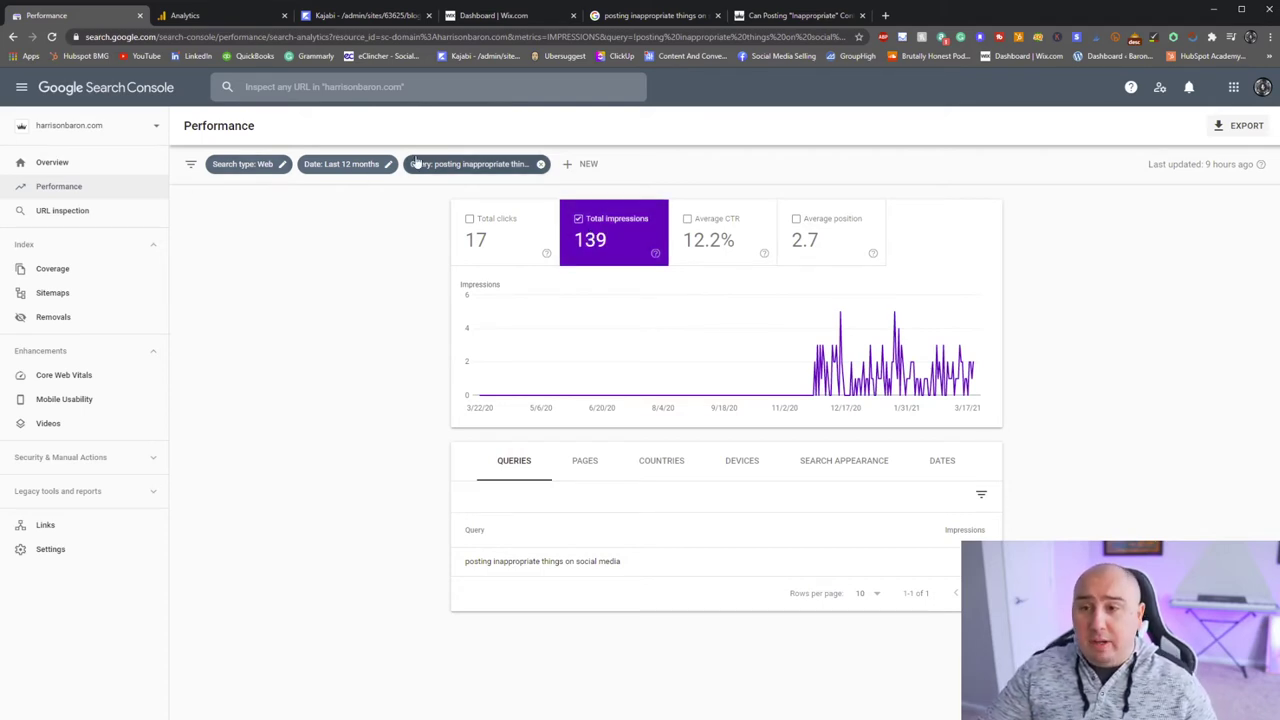
# Step: Replace the current query filter with "pros and cons of alignable" and examine its impressions over the last 12 months
pyautogui.click(540, 164)
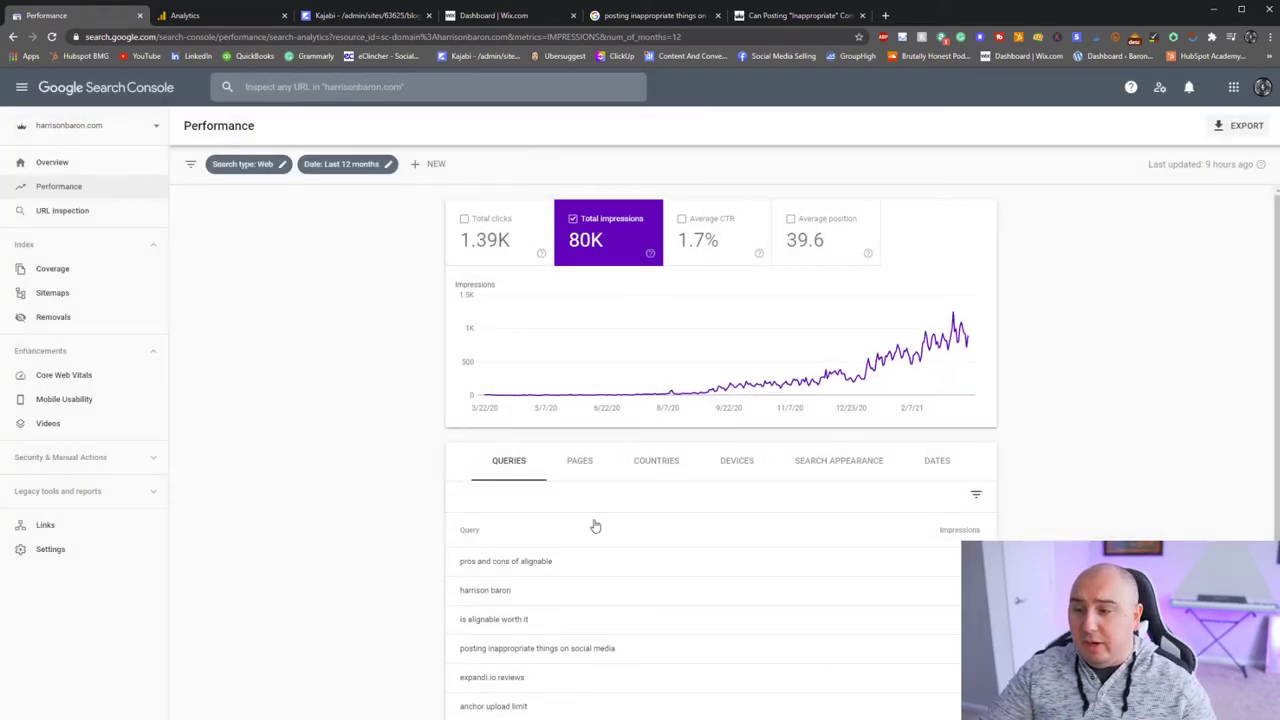
pyautogui.click(555, 568)
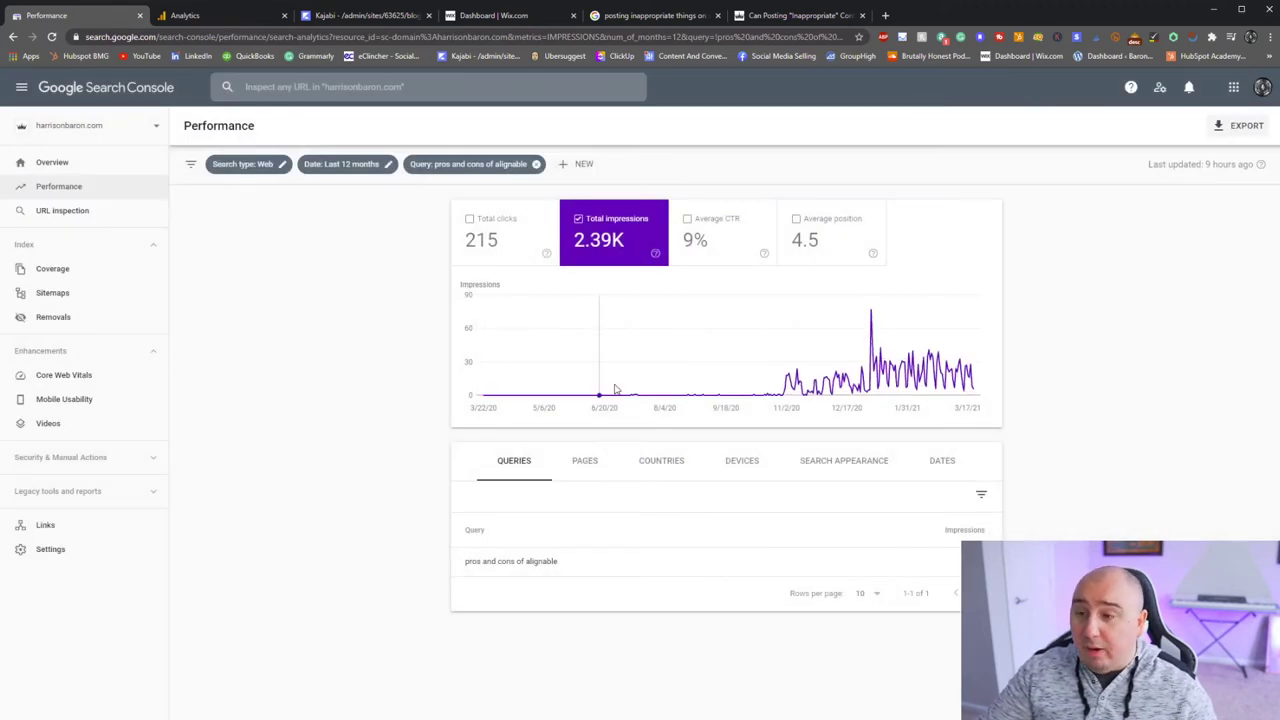
pyautogui.moveTo(482, 396)
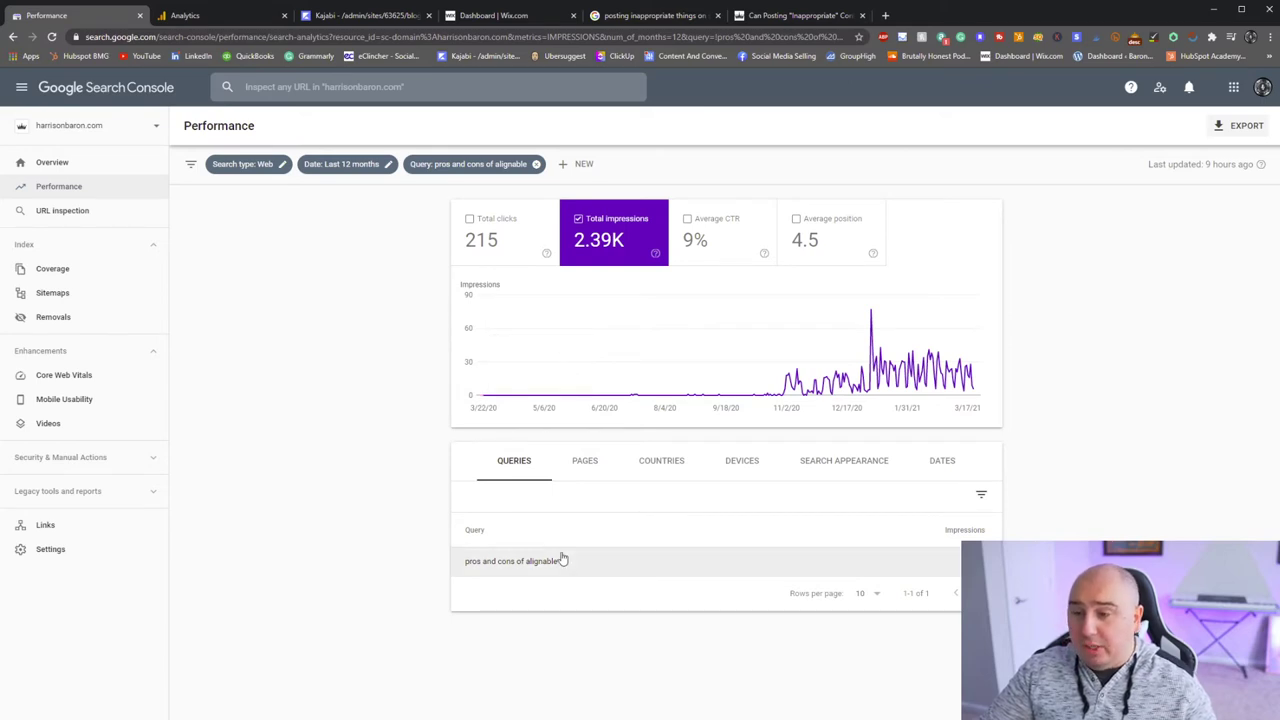
# Step: Open the linkedin-vs-alignable-what-to-know page listed for the query and compare its publication date with the impressions chart
pyautogui.click(577, 473)
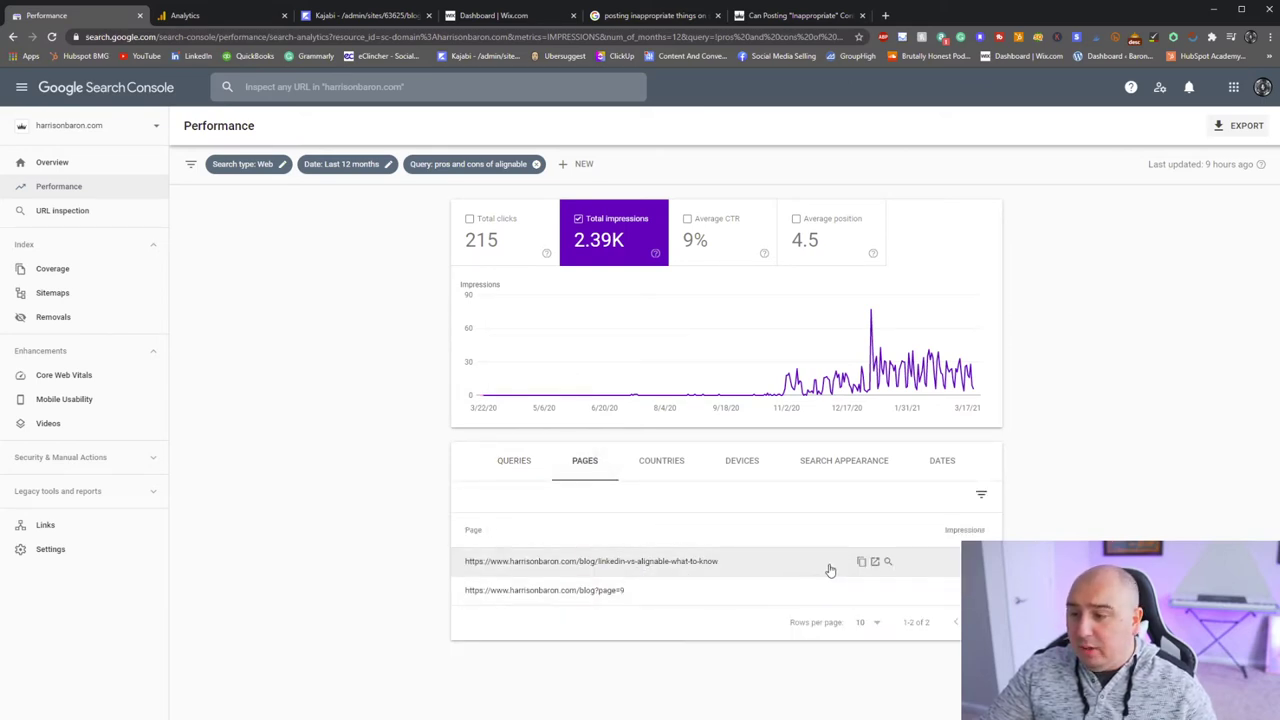
pyautogui.click(872, 561)
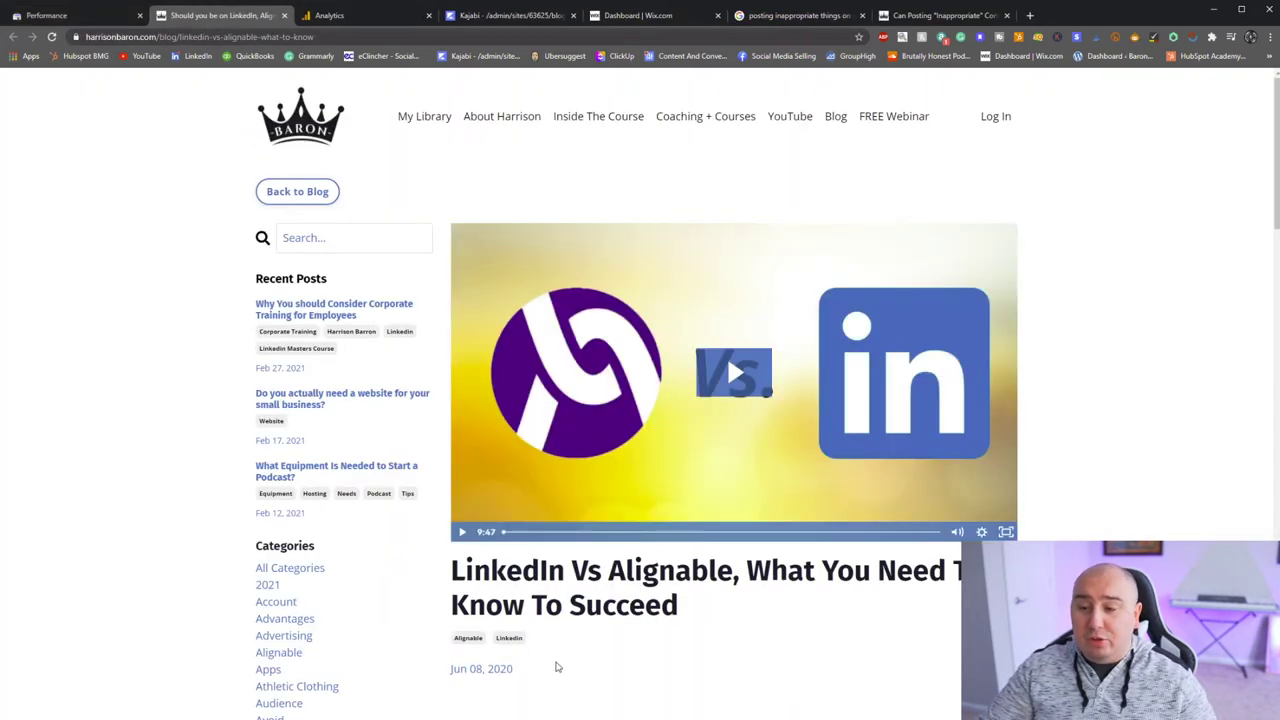
pyautogui.click(100, 17)
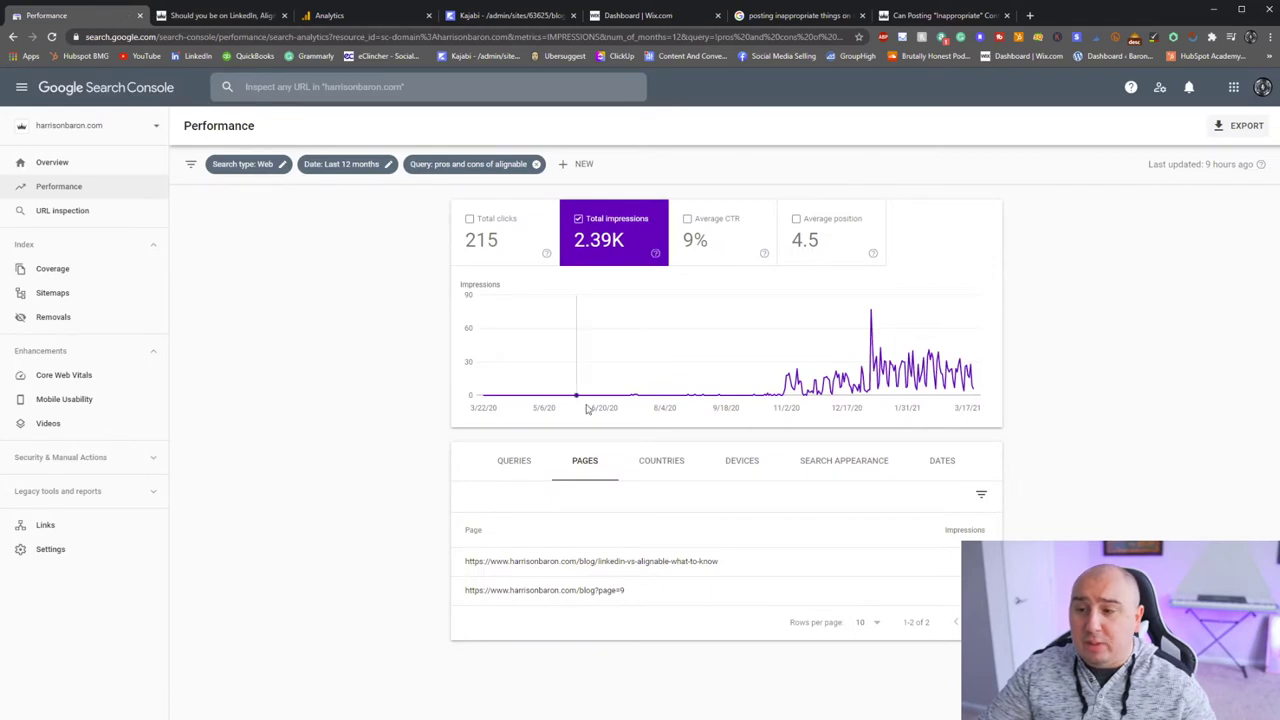
pyautogui.moveTo(783, 398)
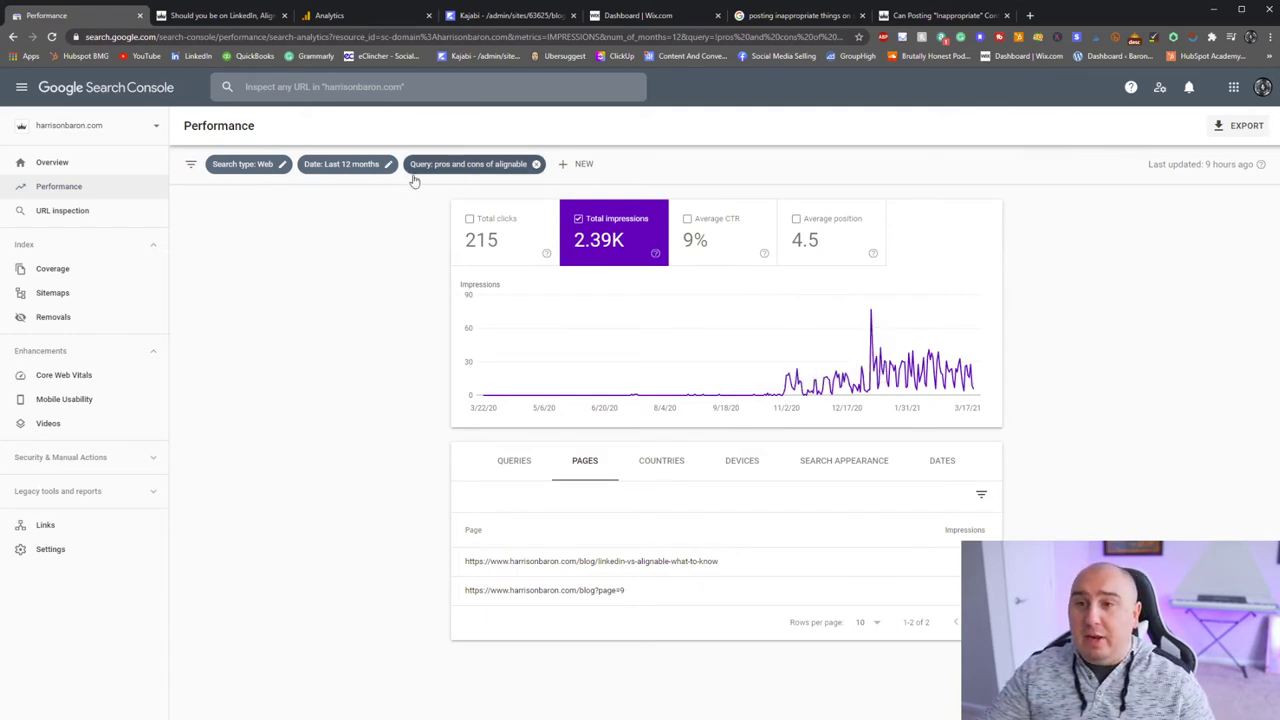
# Step: Return to the query breakdown and add average position to the chart to examine the ranking trend
pyautogui.click(517, 466)
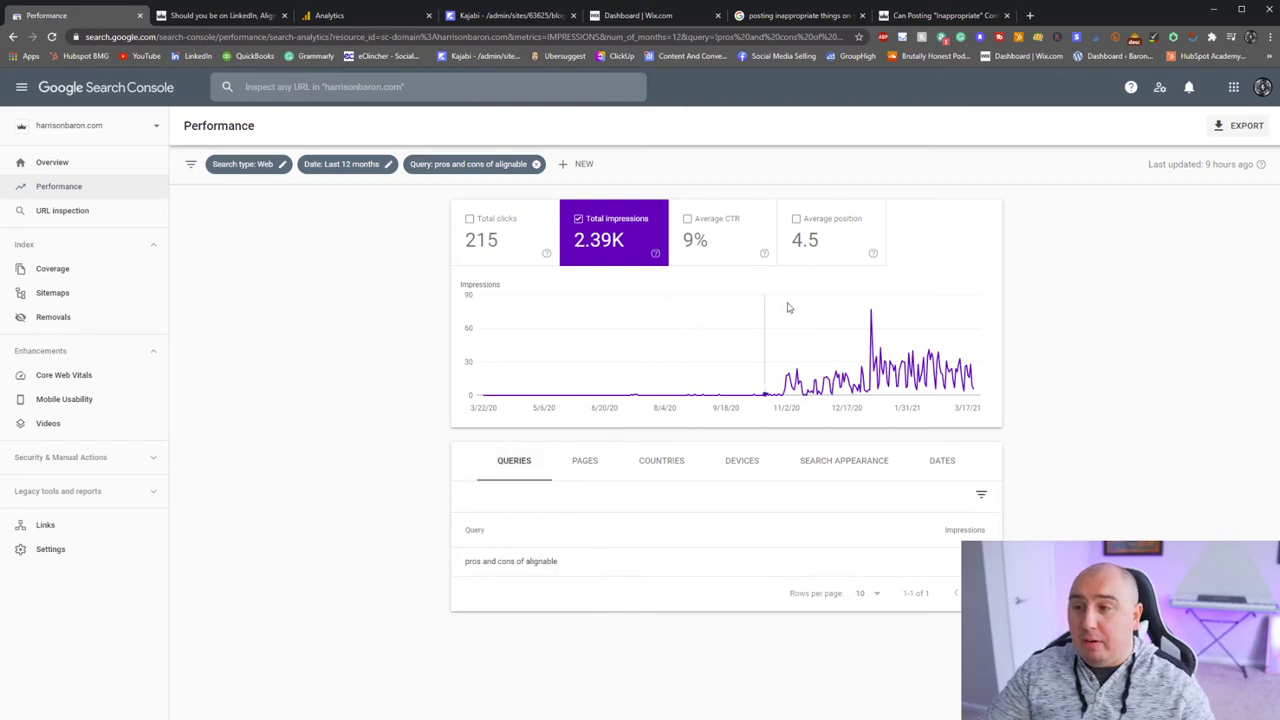
pyautogui.click(810, 235)
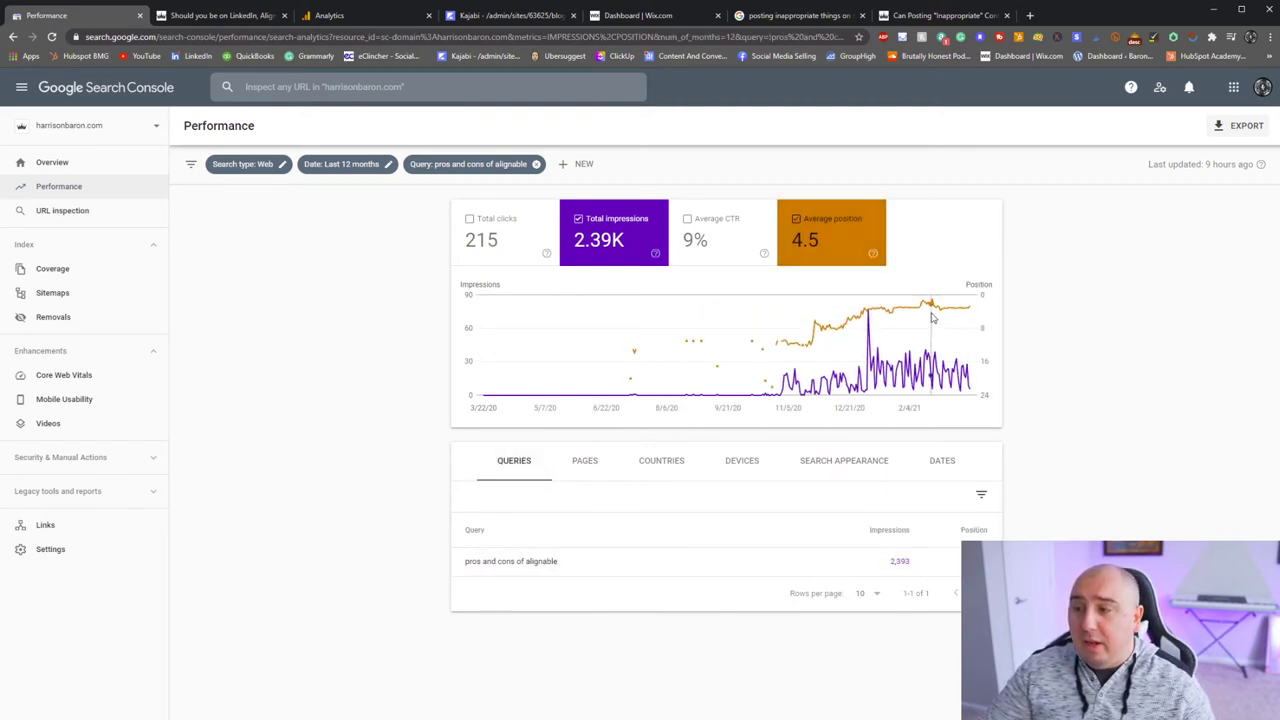
pyautogui.moveTo(932, 318)
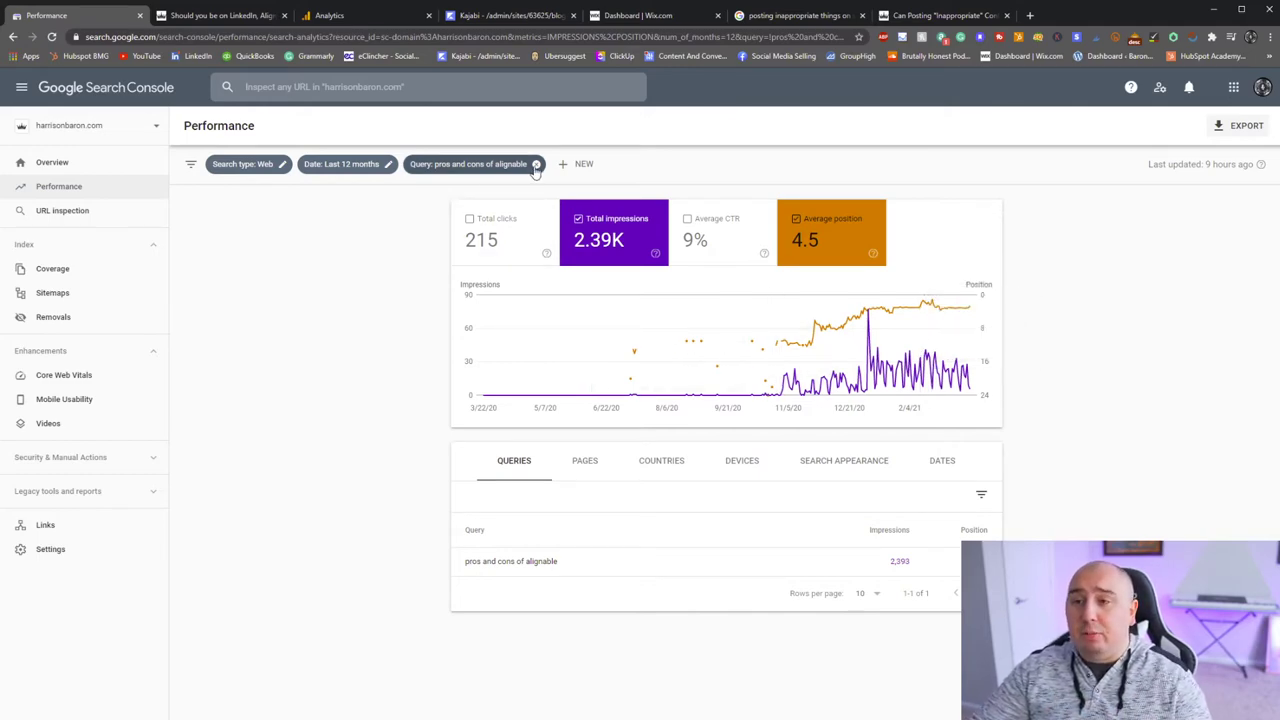
# Step: Clear the query filter, reapply "pros and cons of alignable" from the query list, and list its pages
pyautogui.click(536, 164)
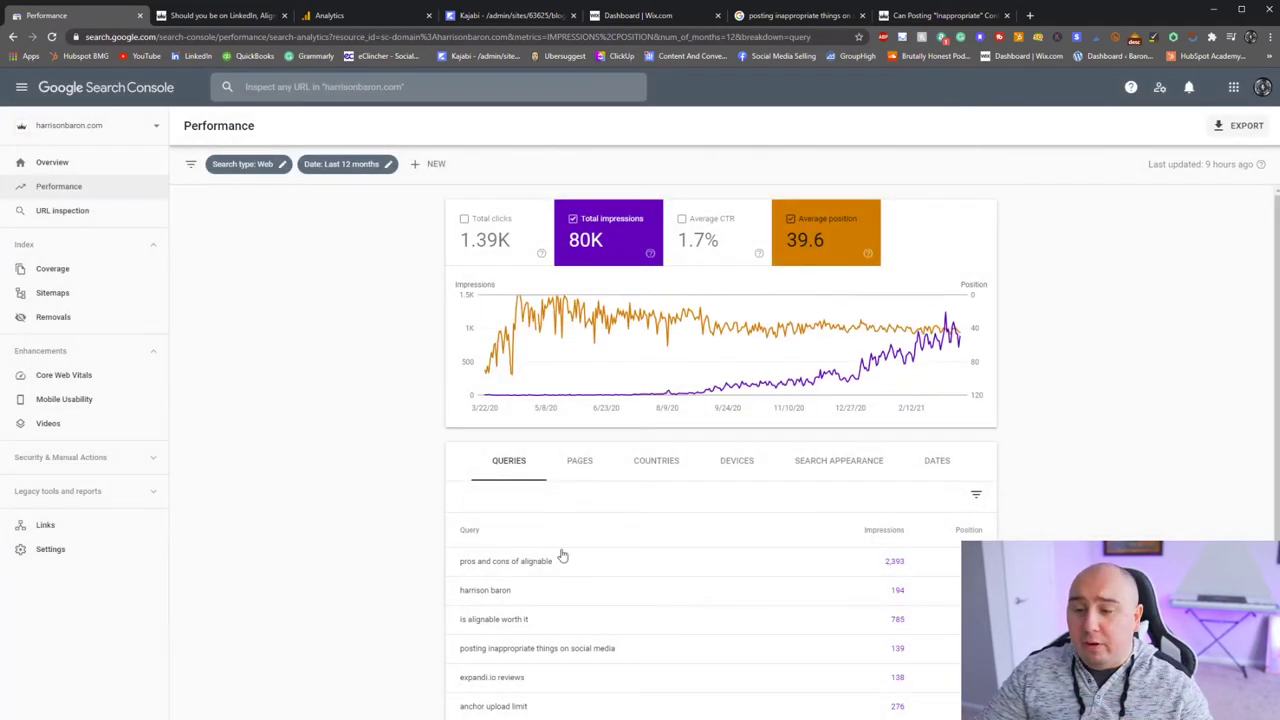
pyautogui.click(536, 570)
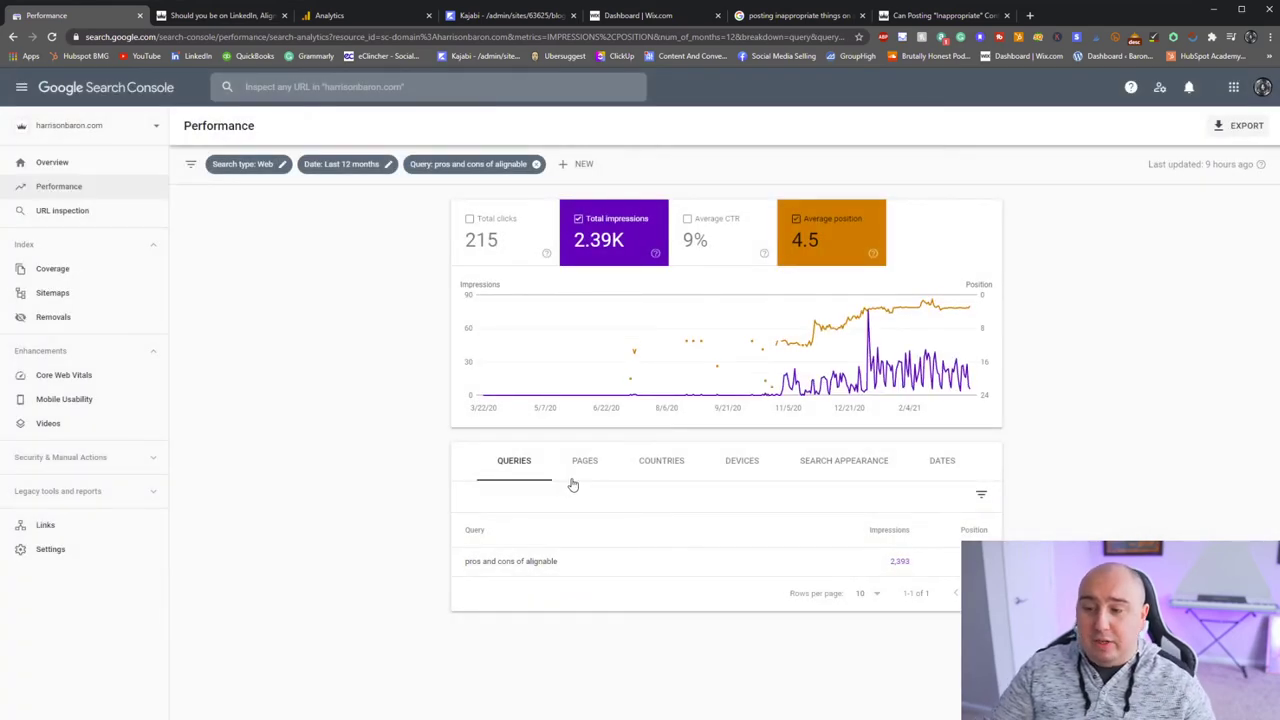
pyautogui.click(575, 478)
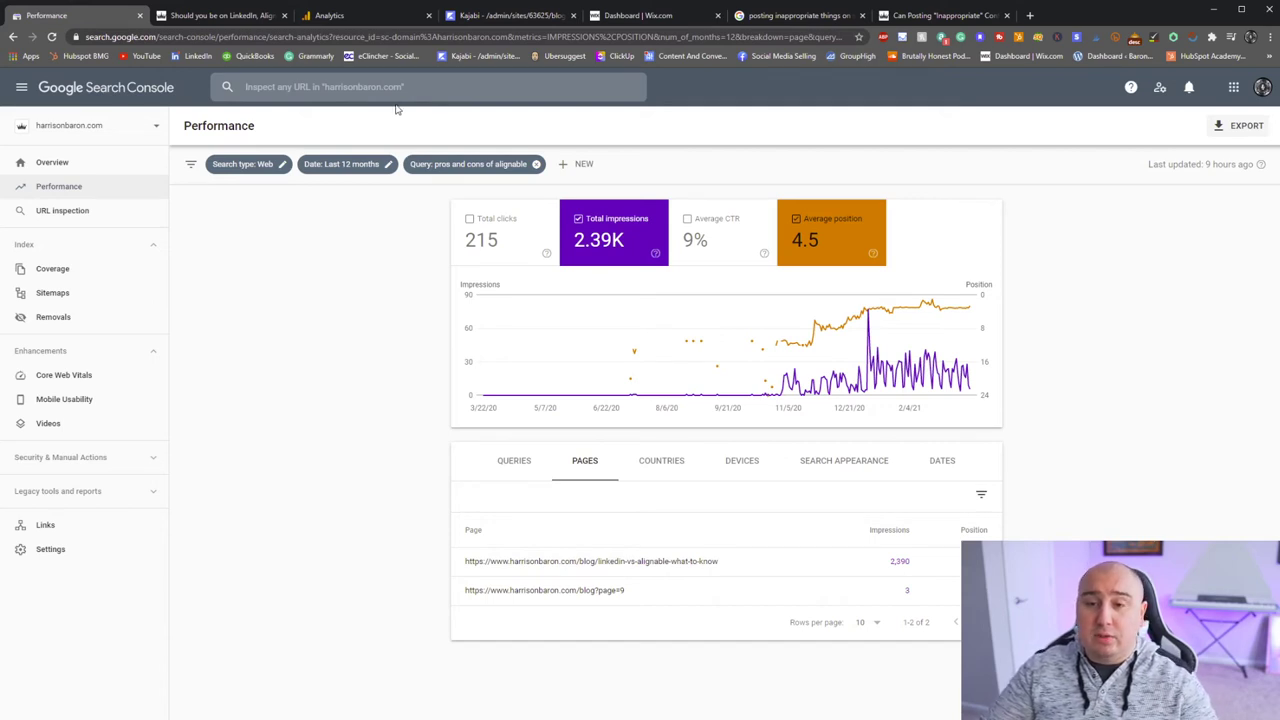
# Step: Open the Sitemaps report, and load the site's homepage in a new browser tab
pyautogui.click(107, 302)
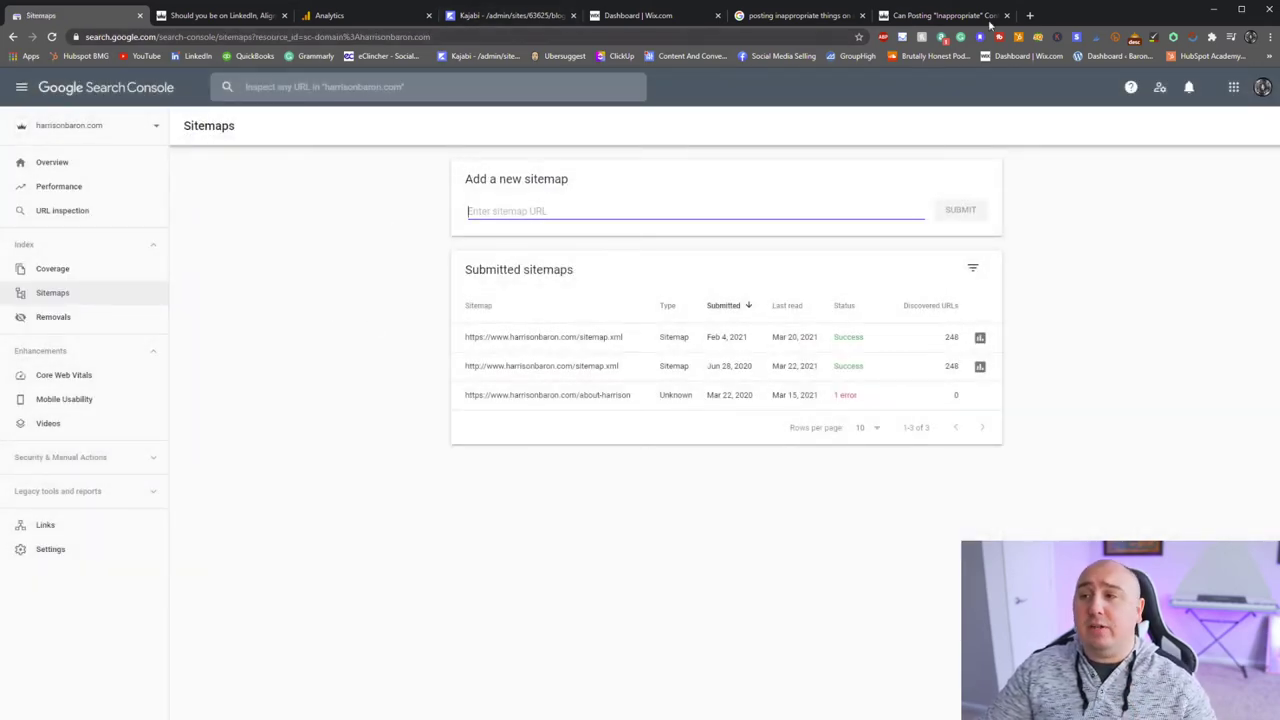
pyautogui.click(1030, 17)
pyautogui.write('harrisonbaron.com')
pyautogui.press('Return')
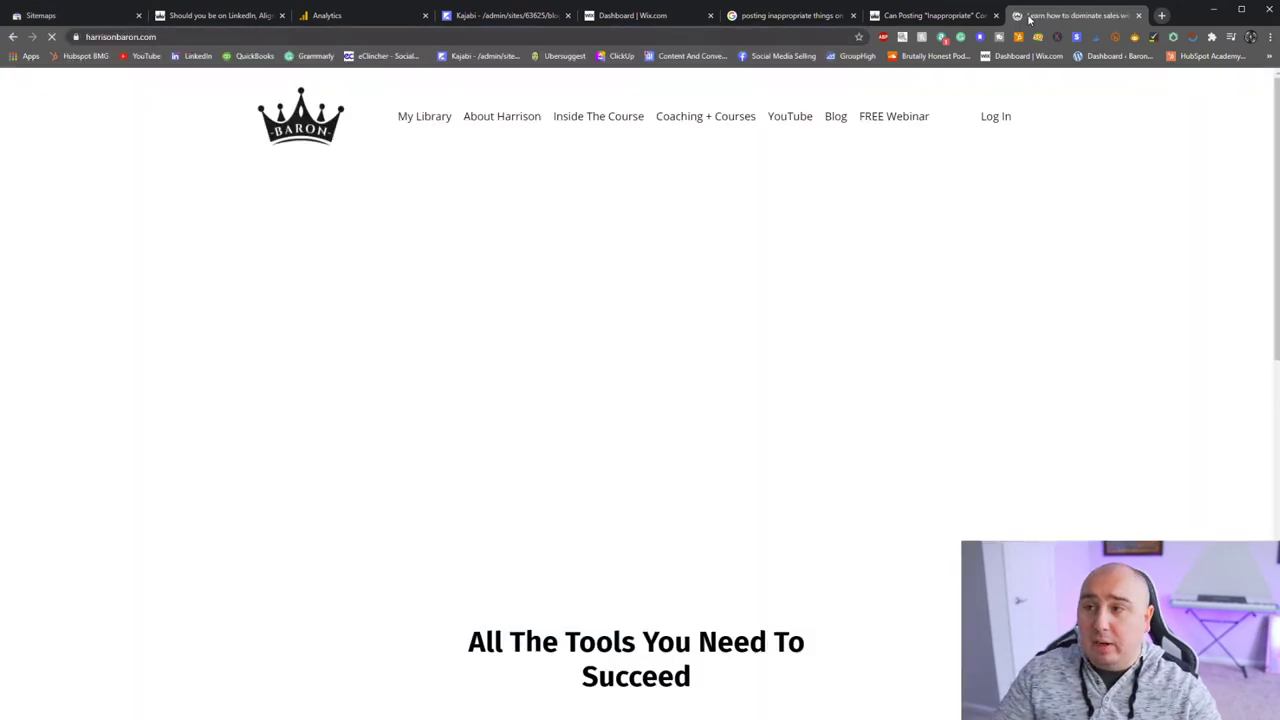
# Step: Load /sitemap.xml on the site's domain and look through the listed page URLs
pyautogui.click(445, 38)
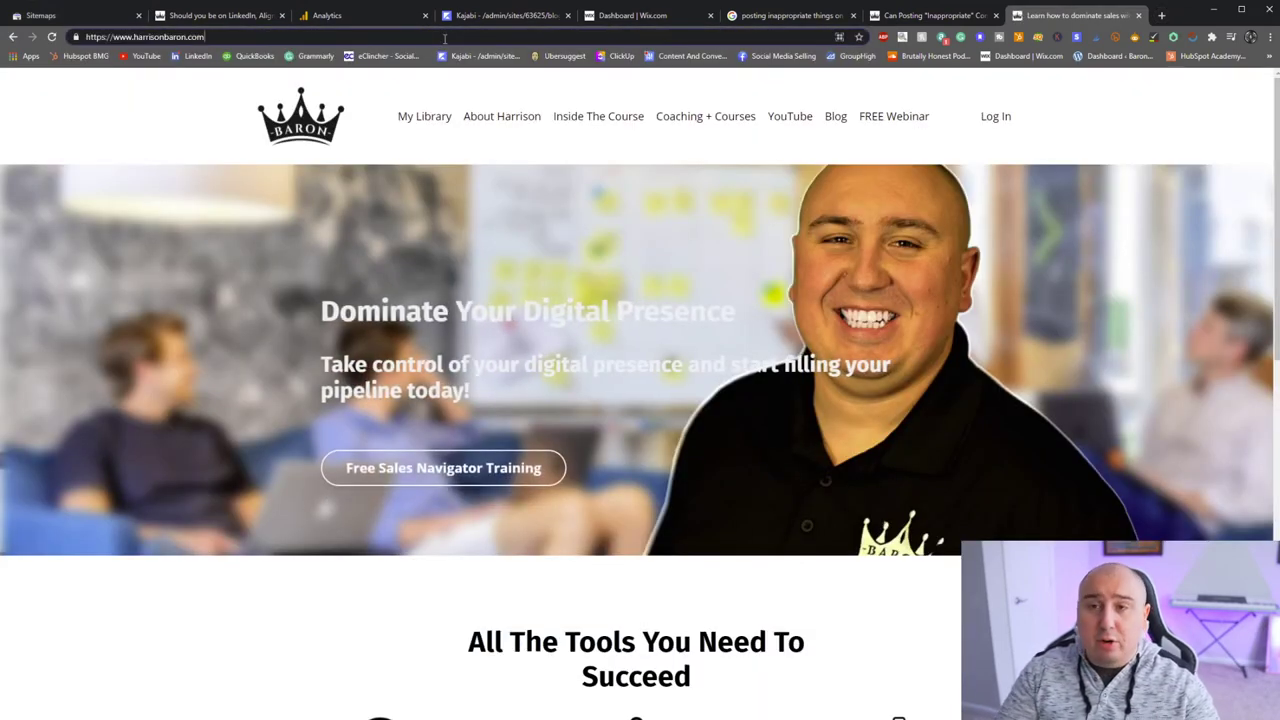
pyautogui.write('/sitemap')
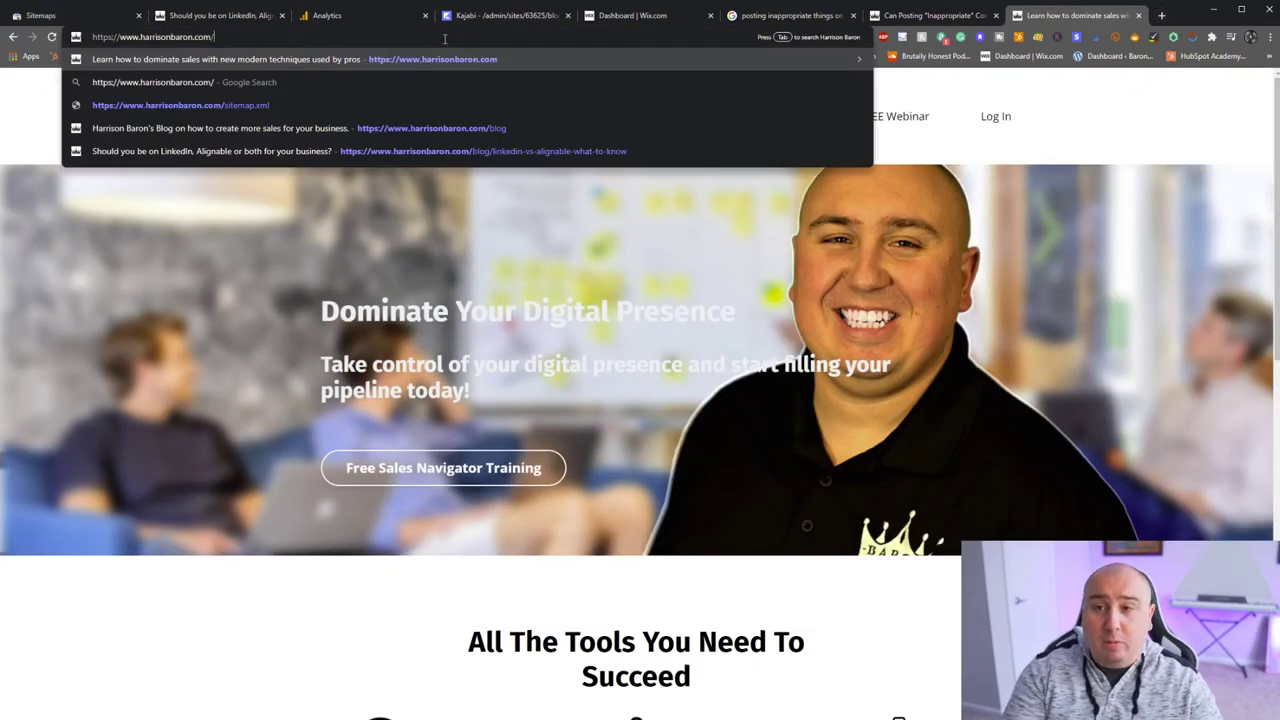
pyautogui.write('.xml')
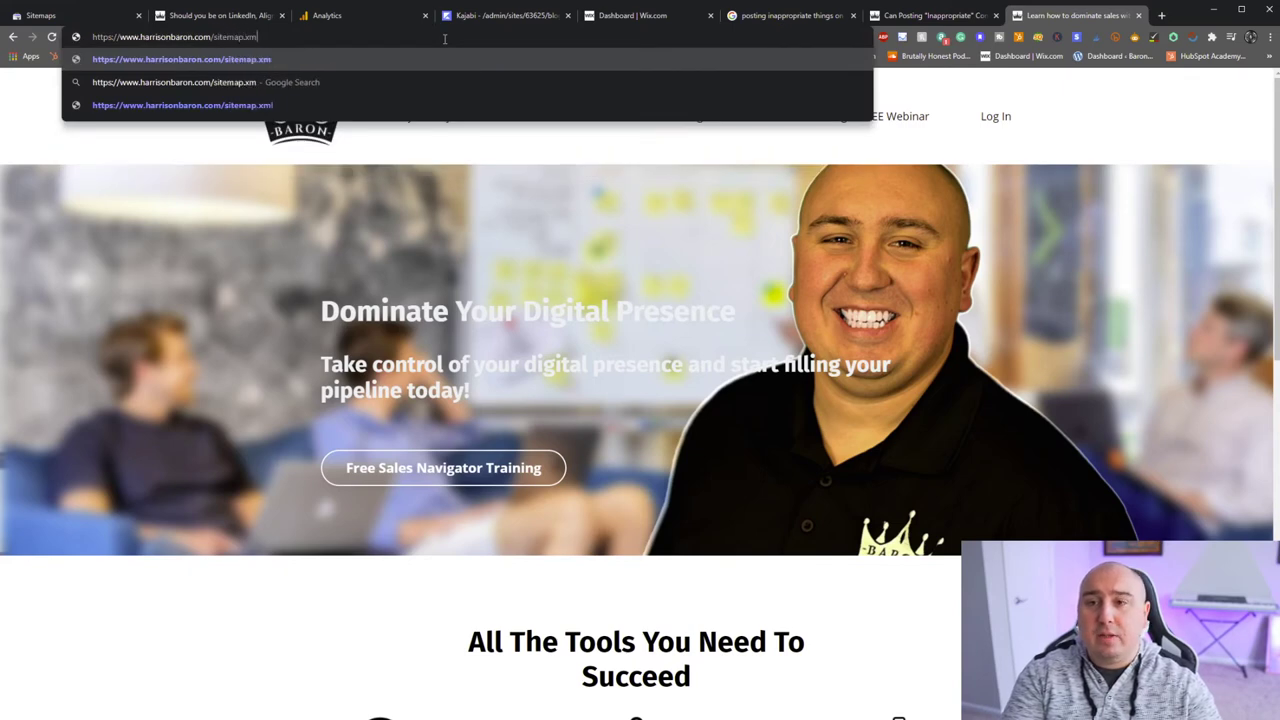
pyautogui.press('Return')
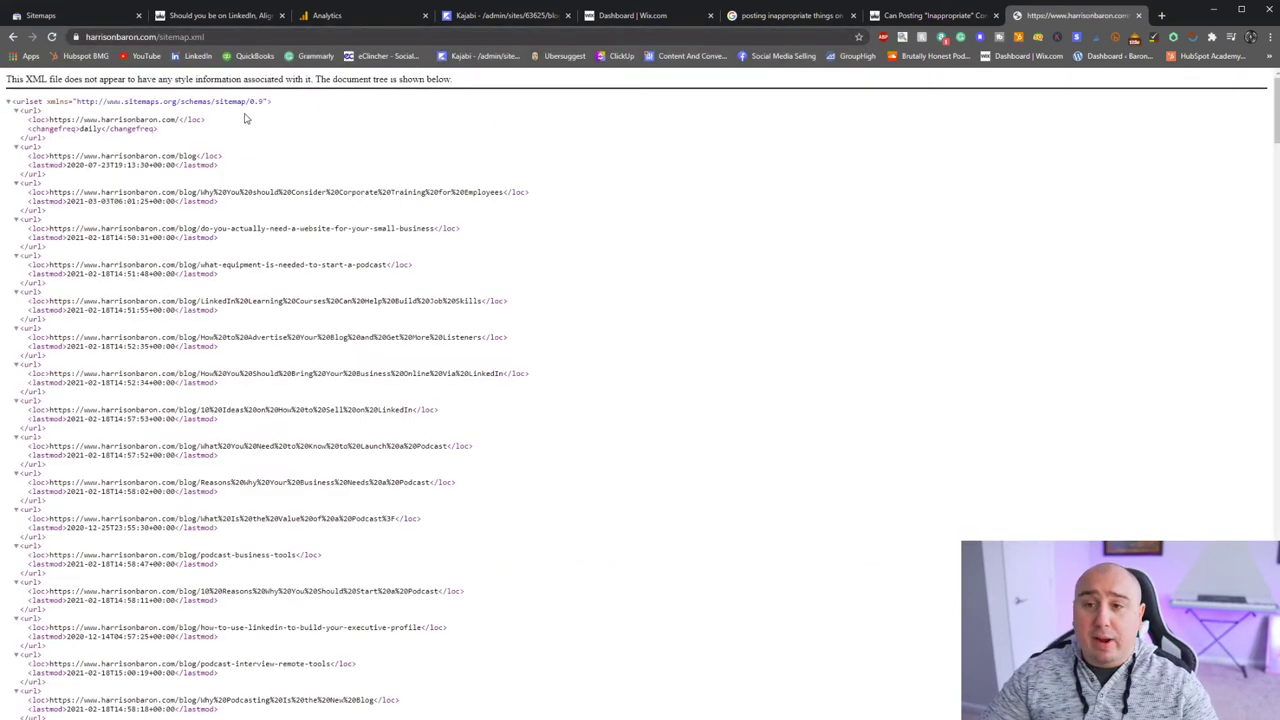
pyautogui.scroll(-5, 212, 410)
pyautogui.scroll(-2, 212, 410)
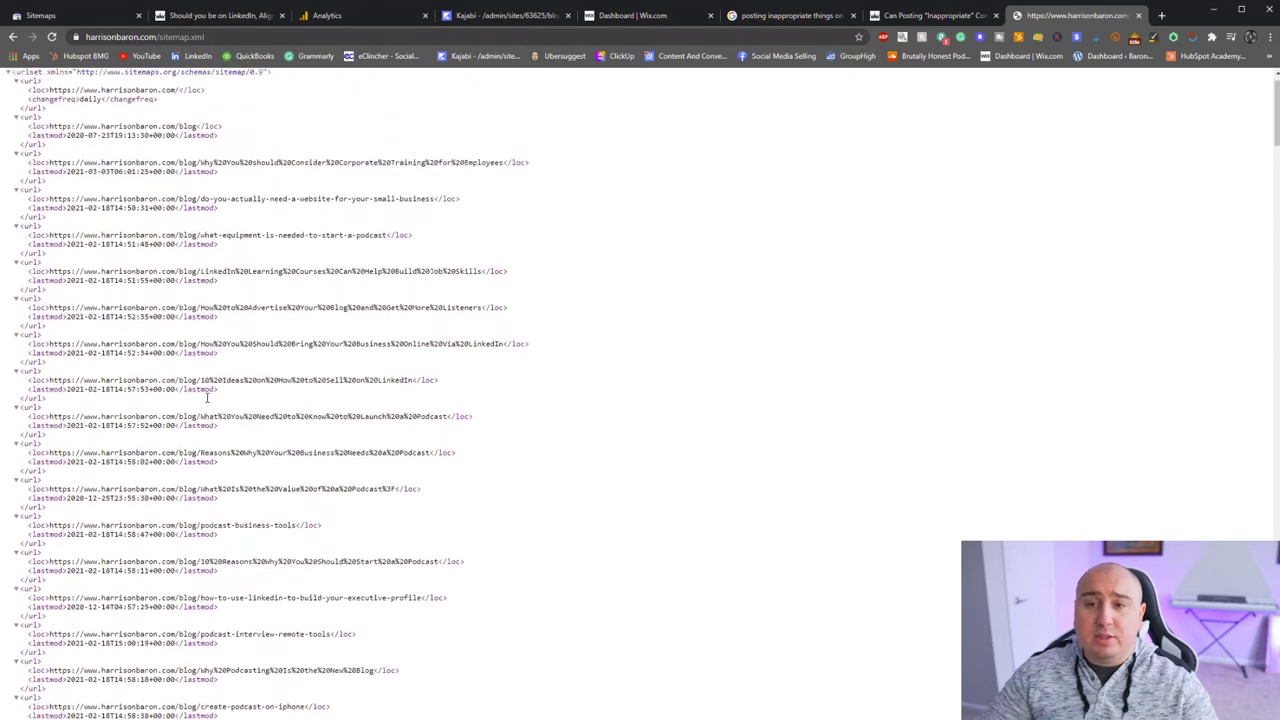
# Step: Copy the sitemap.xml address, submit it as a new sitemap in Search Console, and dismiss the confirmation
pyautogui.click(281, 36)
pyautogui.hotkey('ctrl', 'c')
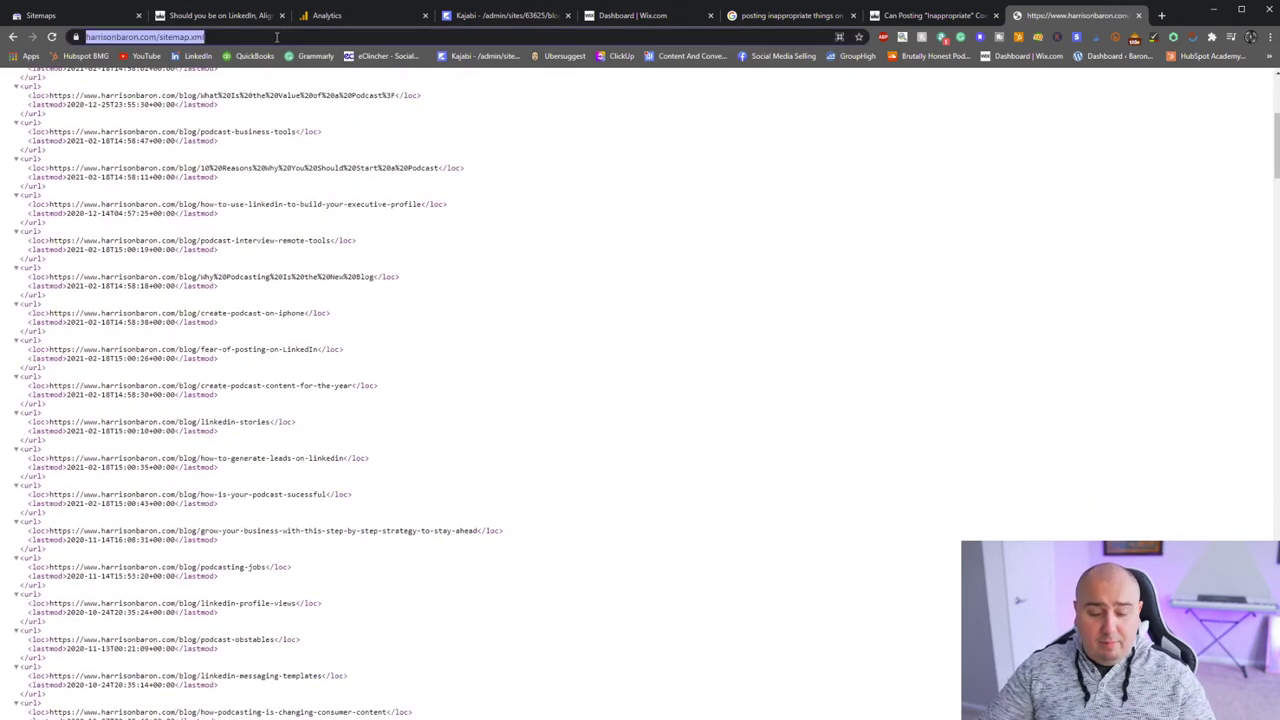
pyautogui.click(128, 16)
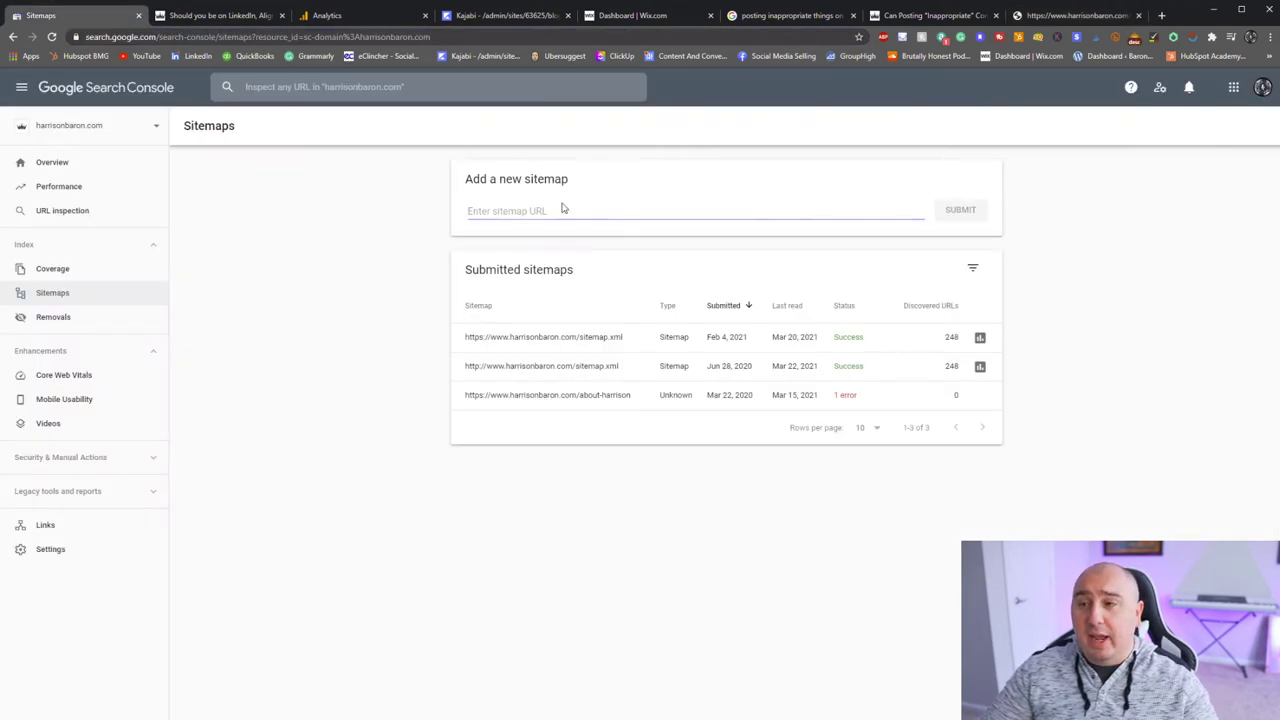
pyautogui.click(689, 211)
pyautogui.hotkey('ctrl', 'v')
pyautogui.click(955, 212)
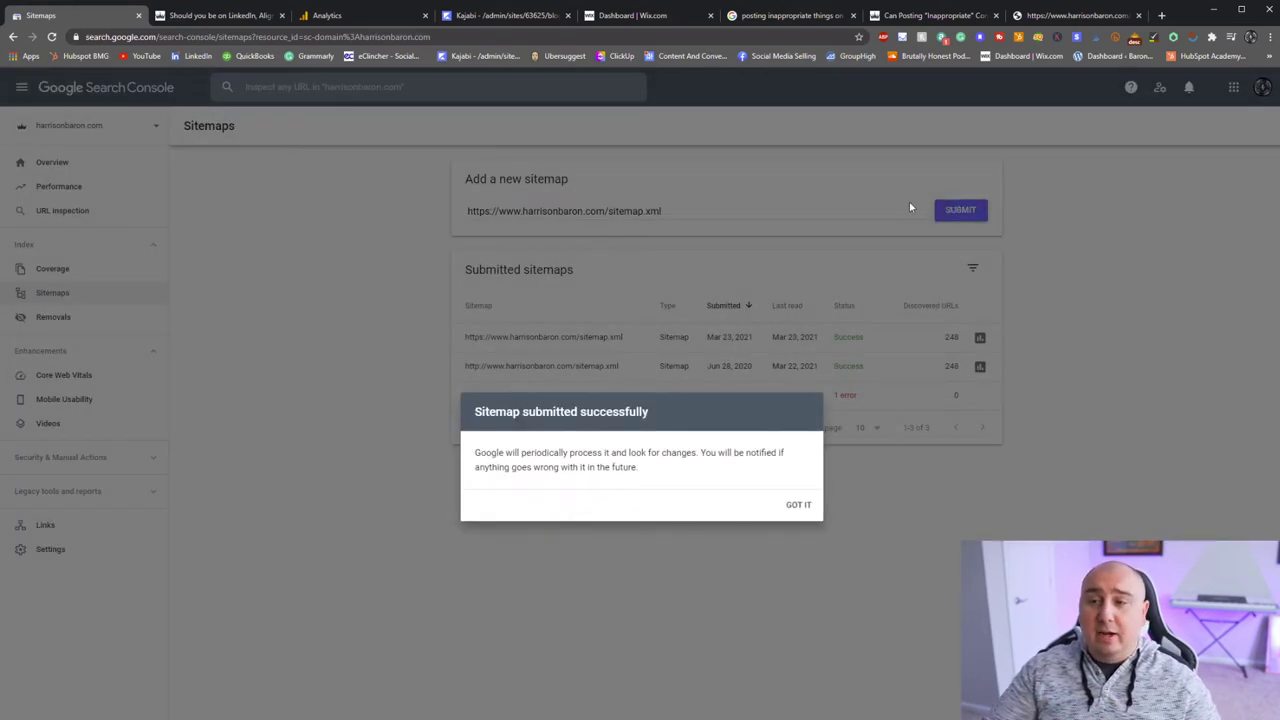
pyautogui.click(797, 505)
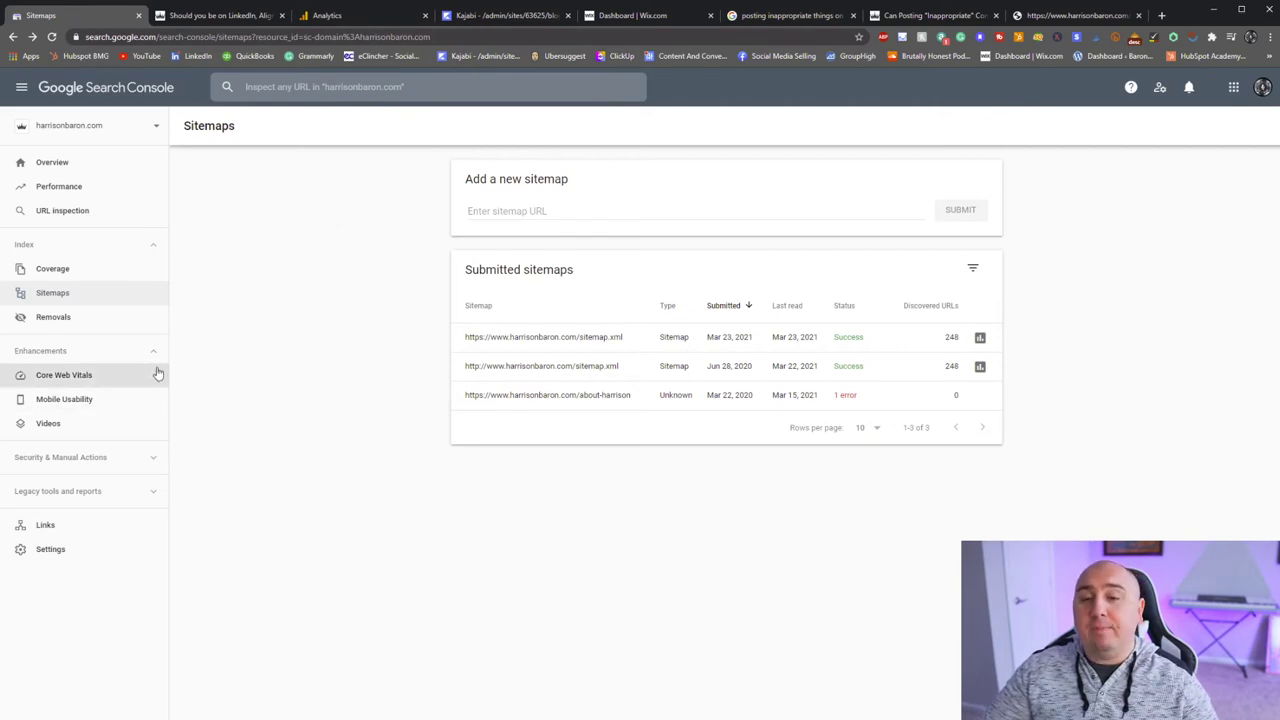
# Step: Check the Removals report, and display the excluded pages in the Coverage report
pyautogui.click(45, 320)
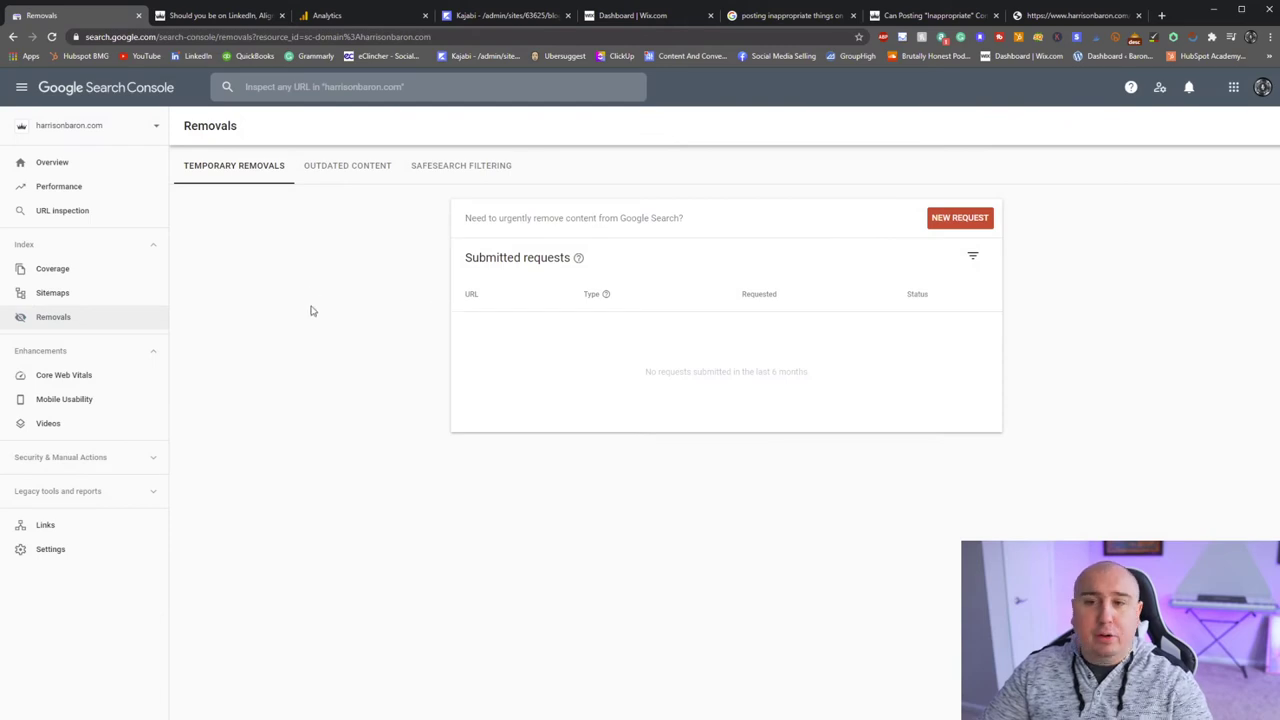
pyautogui.click(100, 268)
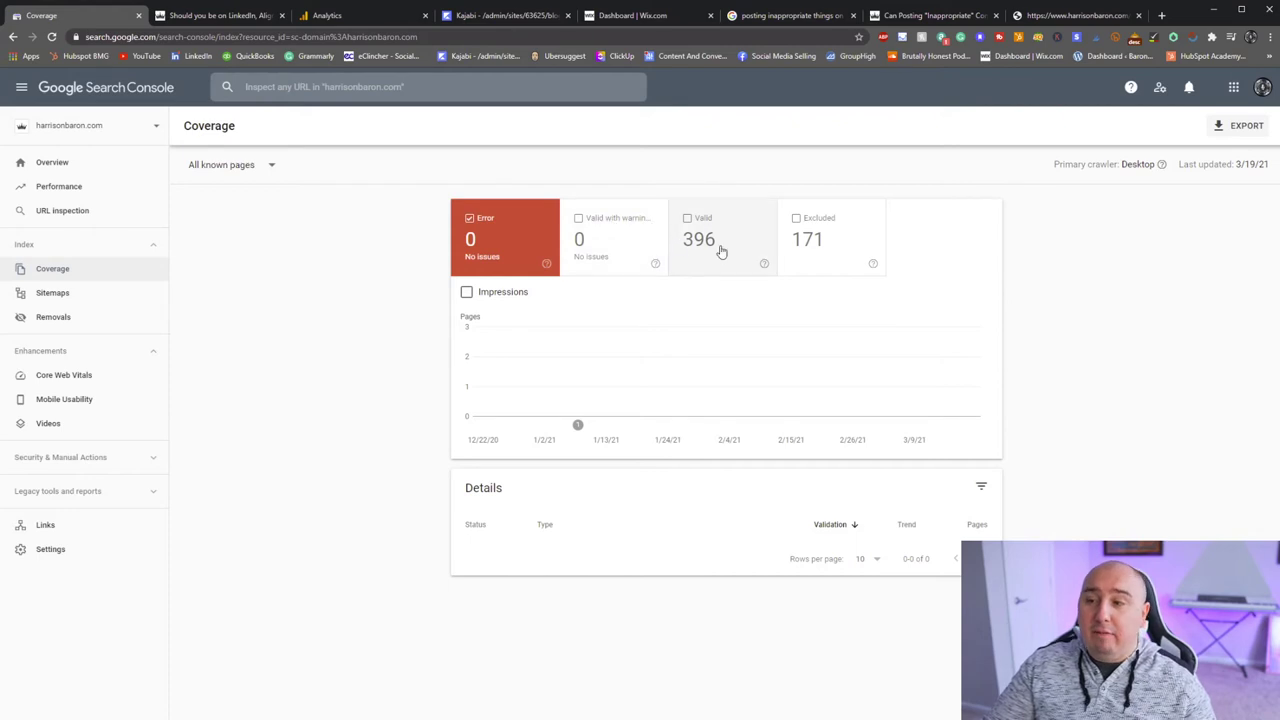
pyautogui.click(787, 249)
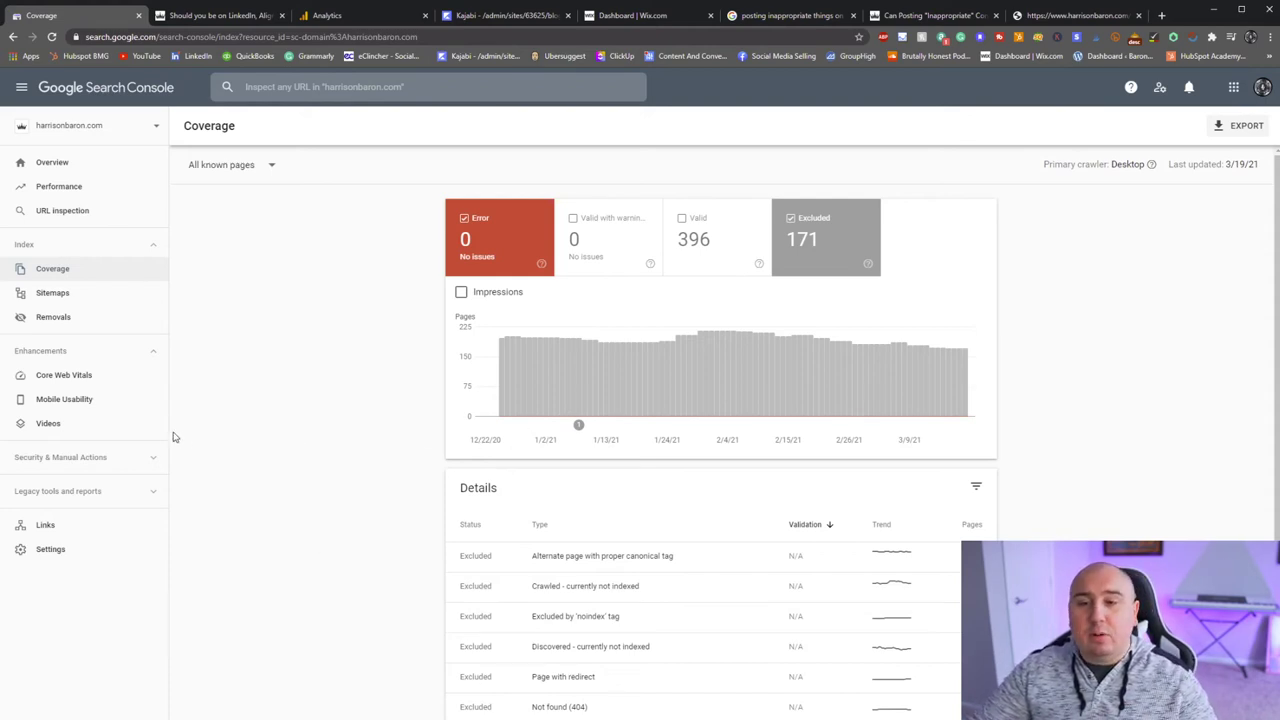
# Step: Examine the desktop chart in Core Web Vitals and the error types in the Mobile Usability report
pyautogui.click(106, 380)
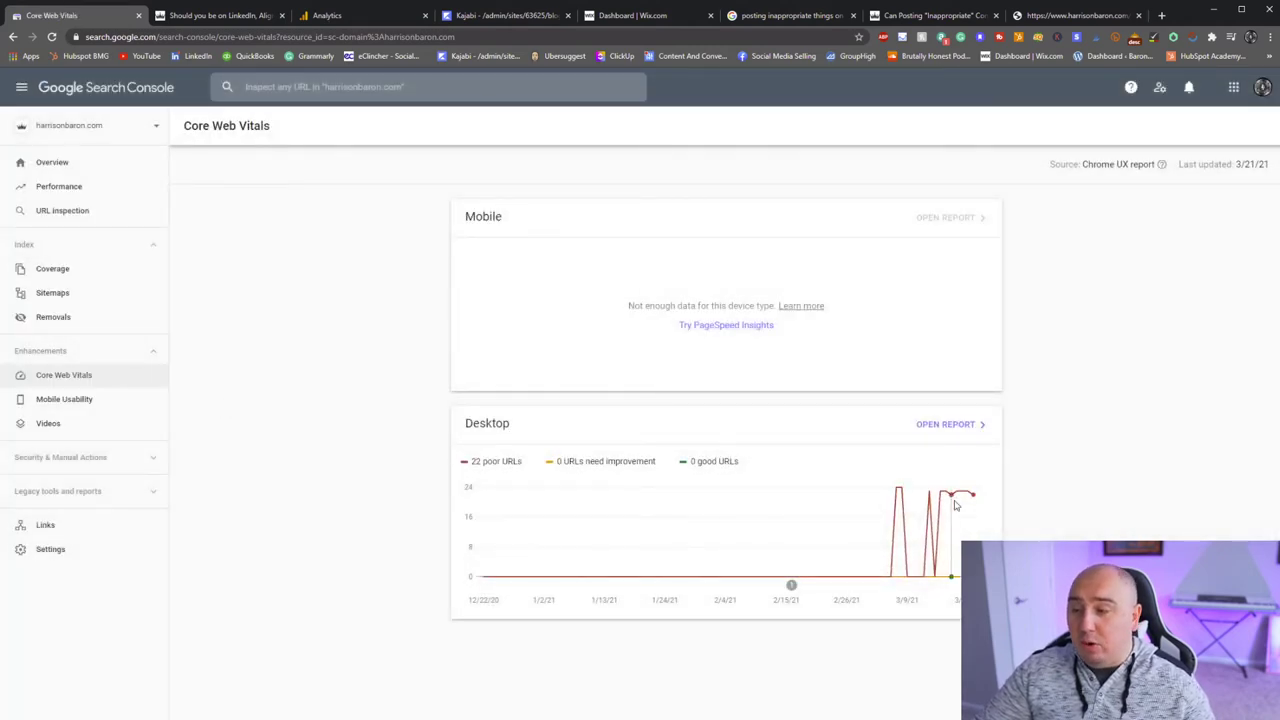
pyautogui.moveTo(975, 505)
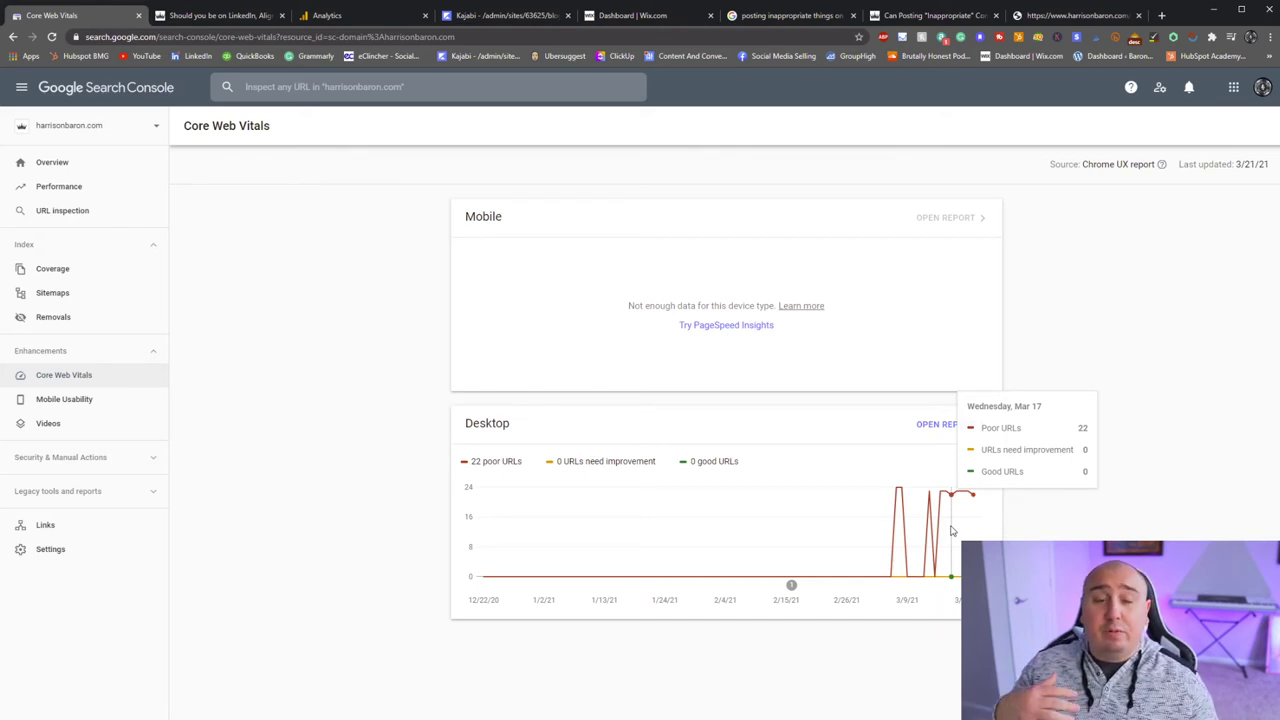
pyautogui.click(106, 406)
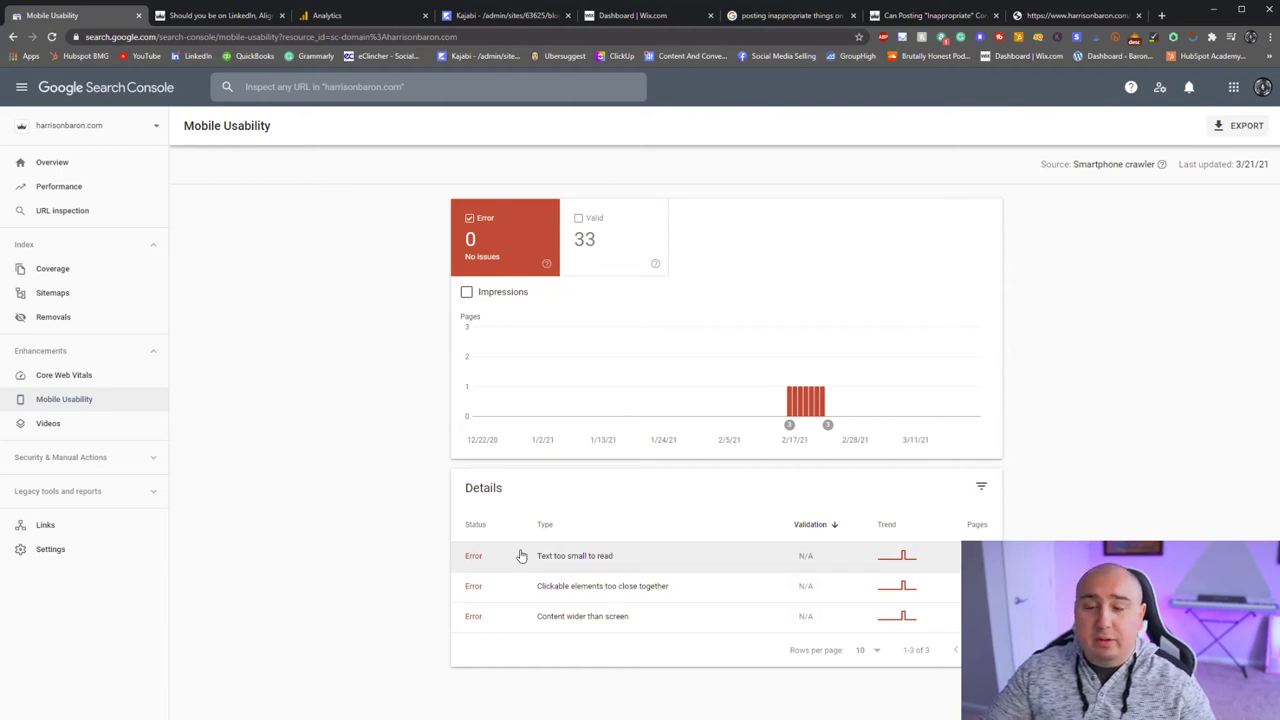
# Step: Display the valid items in the Videos enhancement report
pyautogui.click(98, 423)
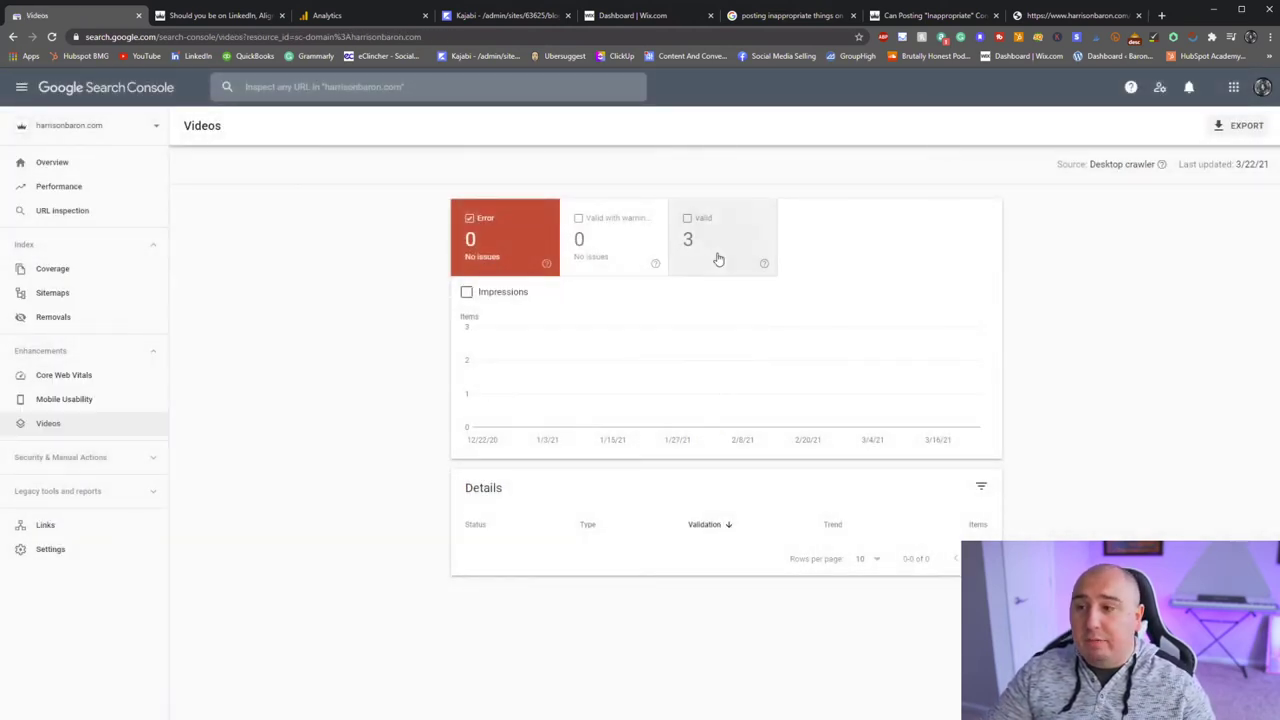
pyautogui.click(718, 255)
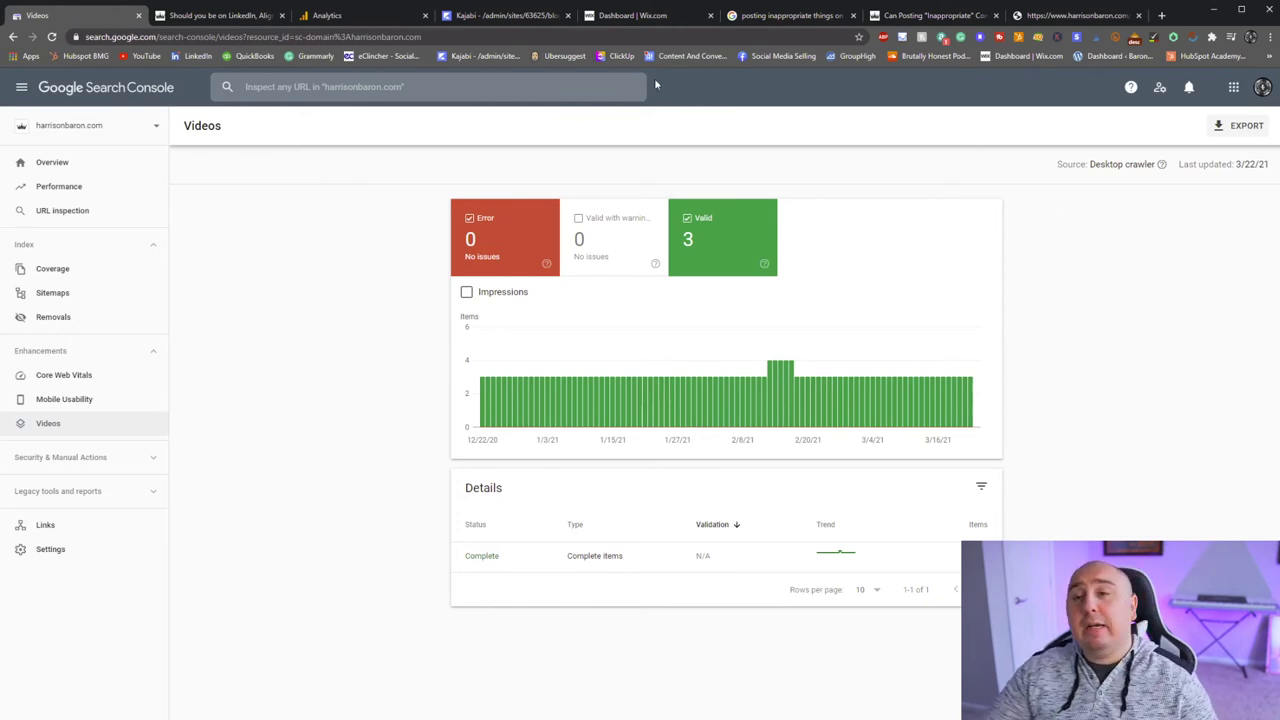
# Step: Switch to Google Analytics and examine the Session Duration trend day by day over the last 7 days
pyautogui.click(350, 15)
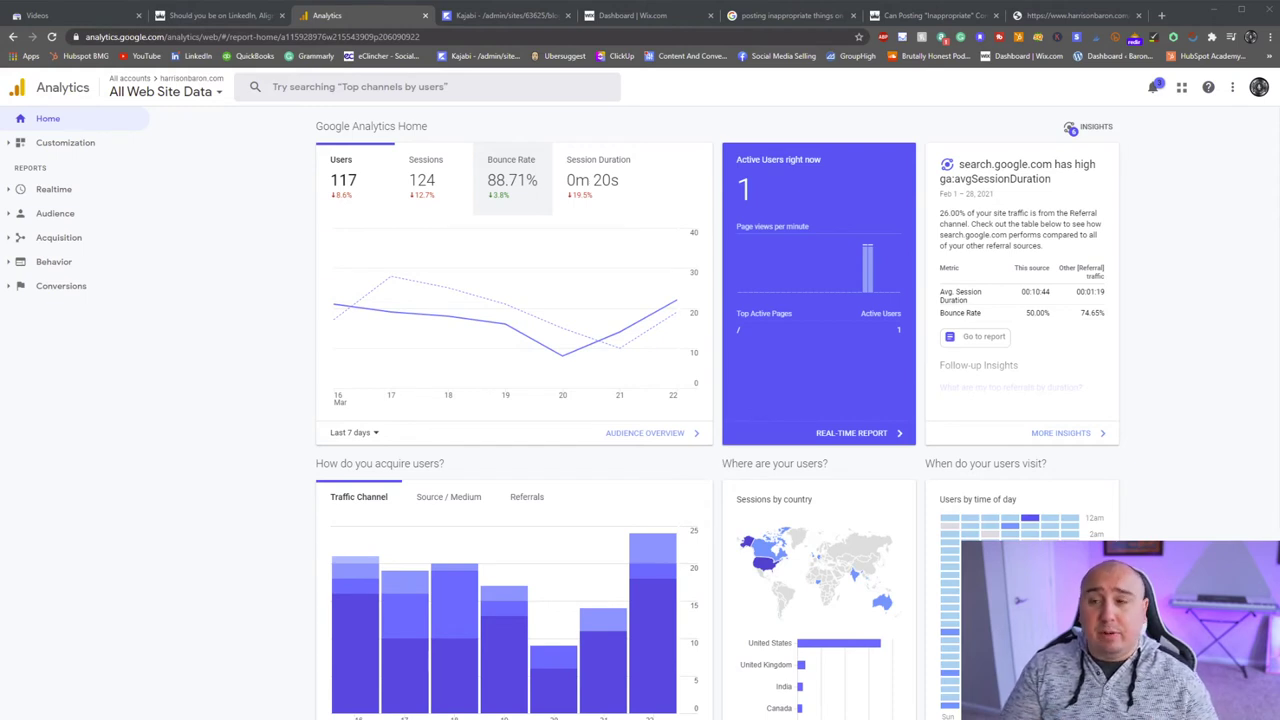
pyautogui.click(598, 182)
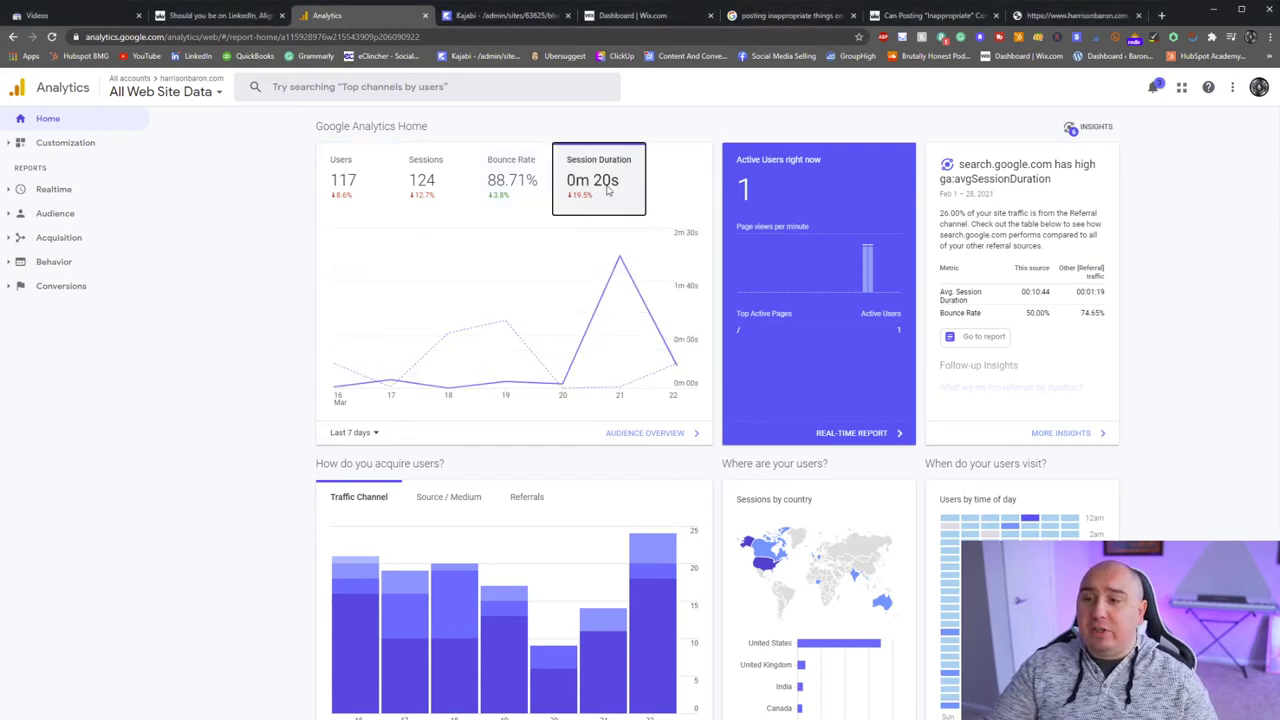
pyautogui.moveTo(618, 266)
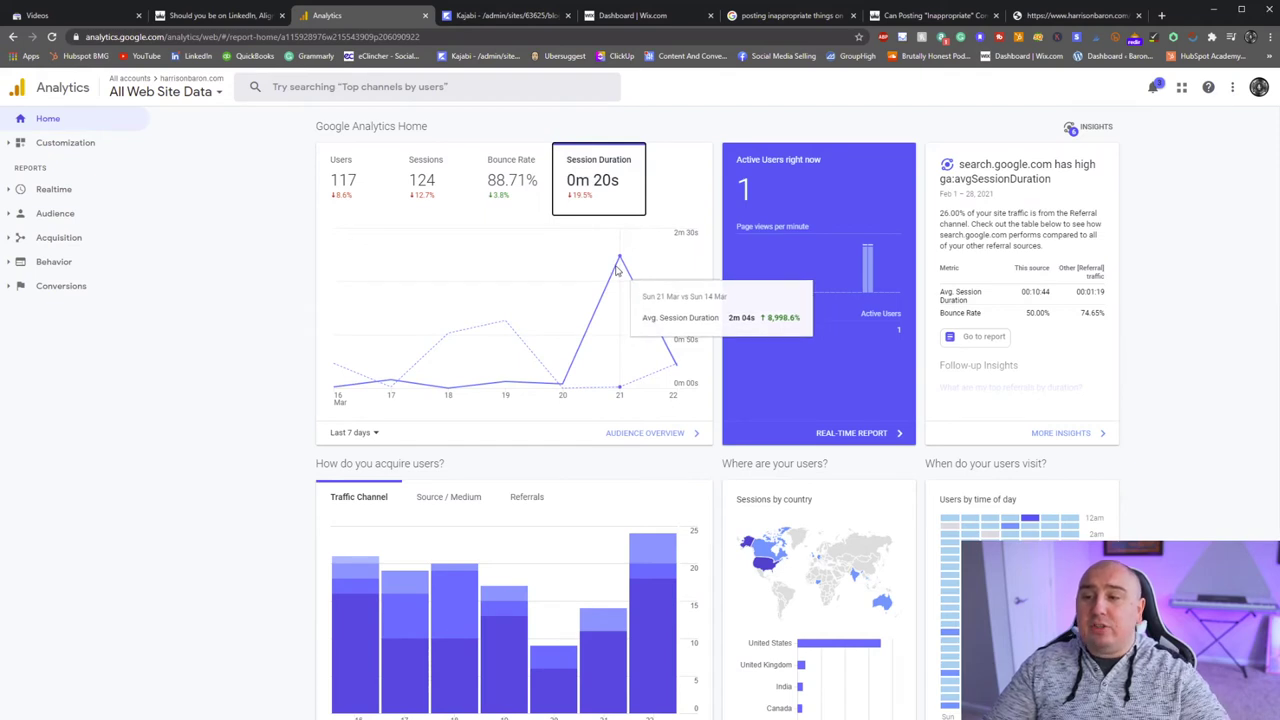
pyautogui.moveTo(678, 310)
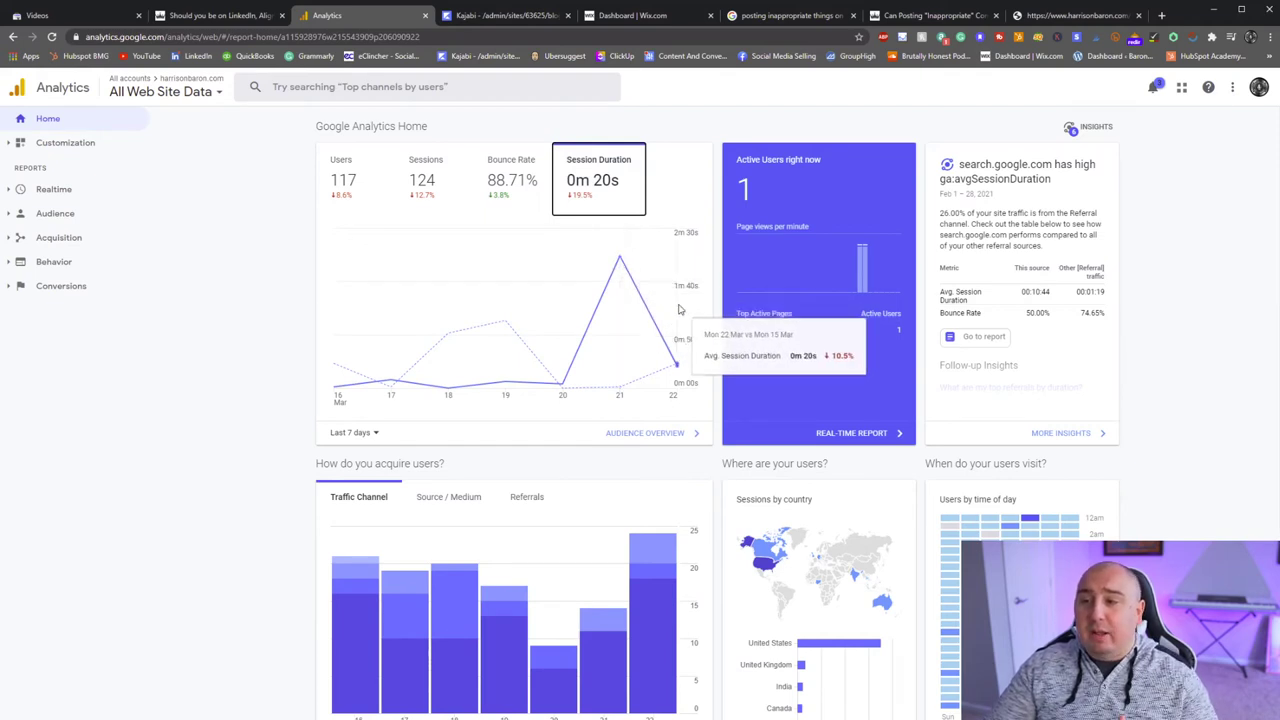
pyautogui.moveTo(521, 366)
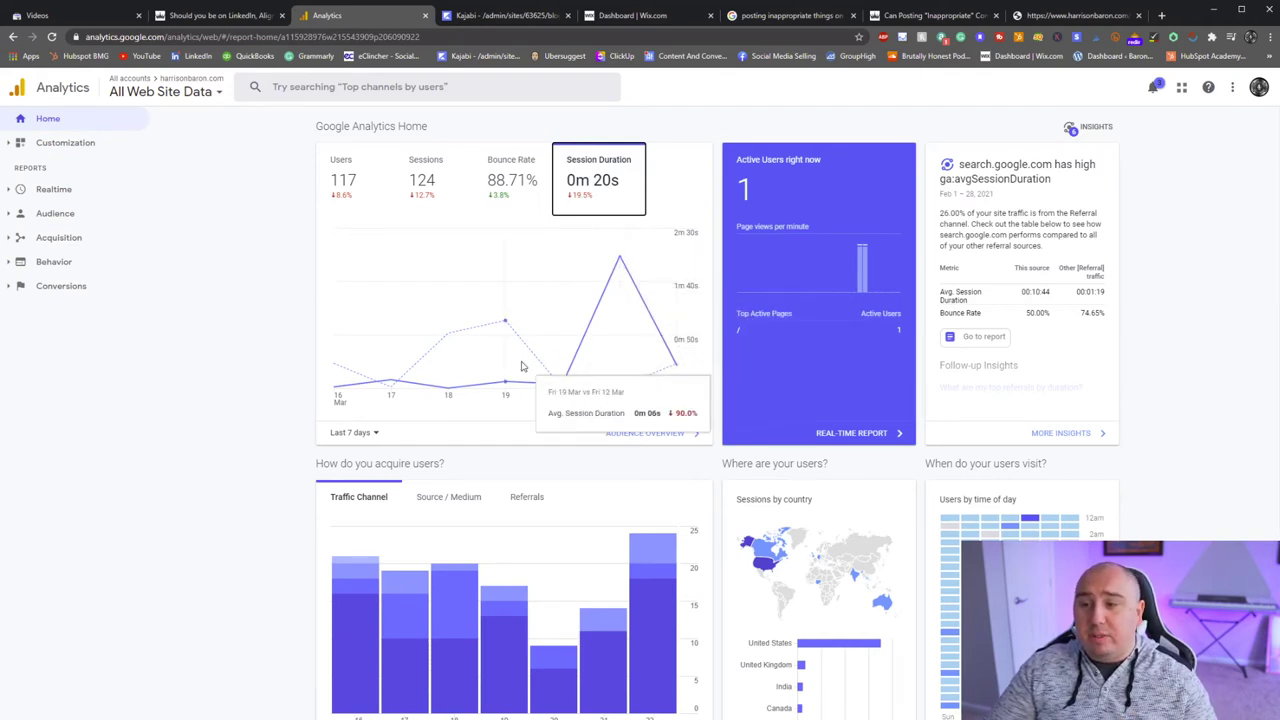
pyautogui.moveTo(435, 273)
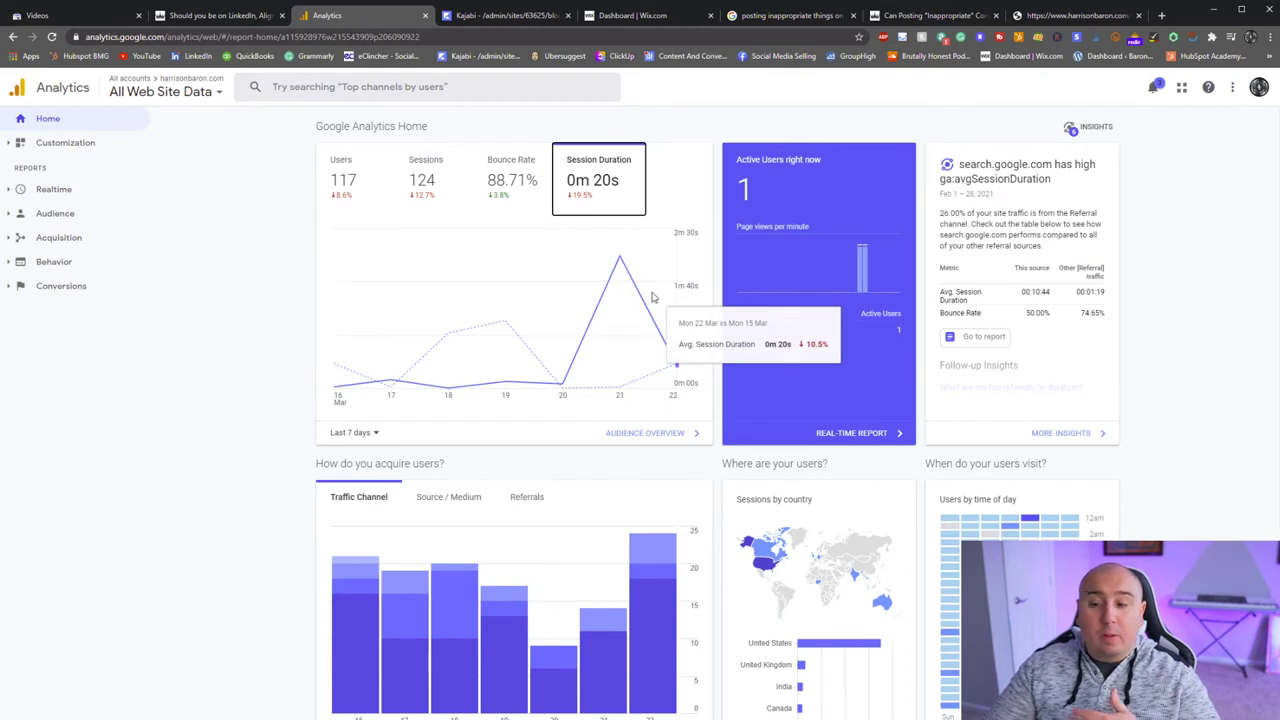
pyautogui.moveTo(634, 314)
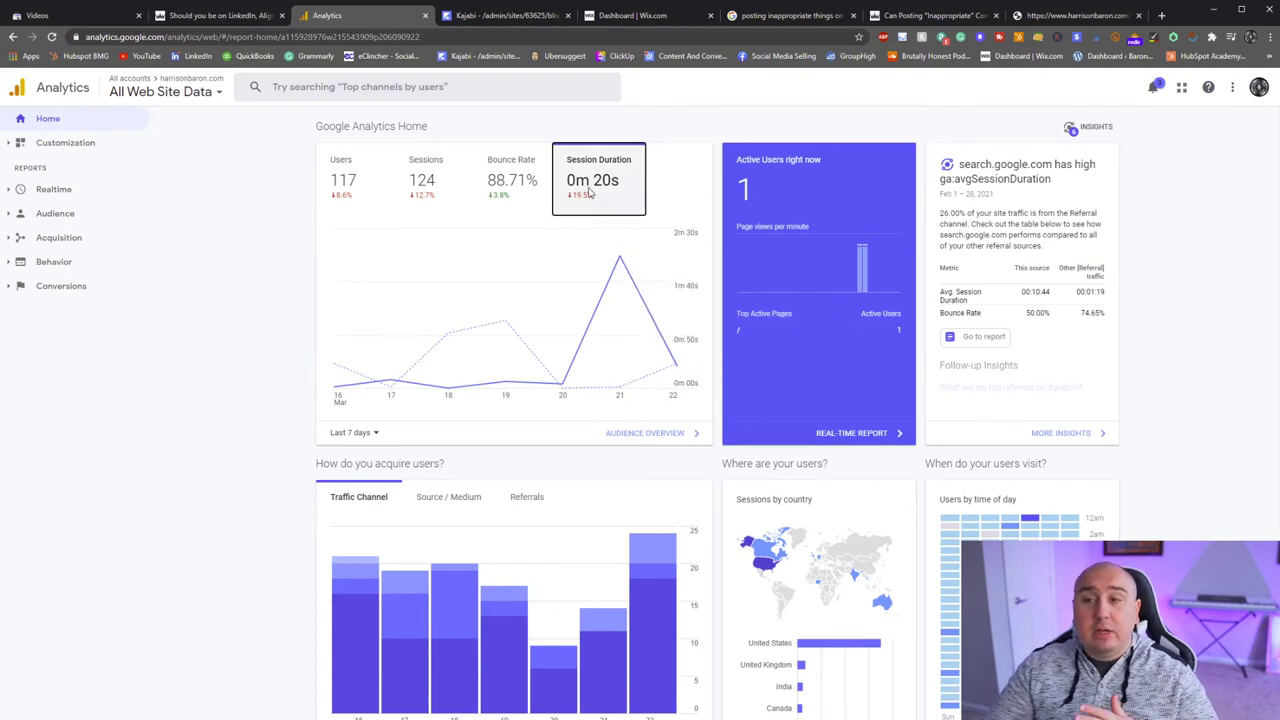
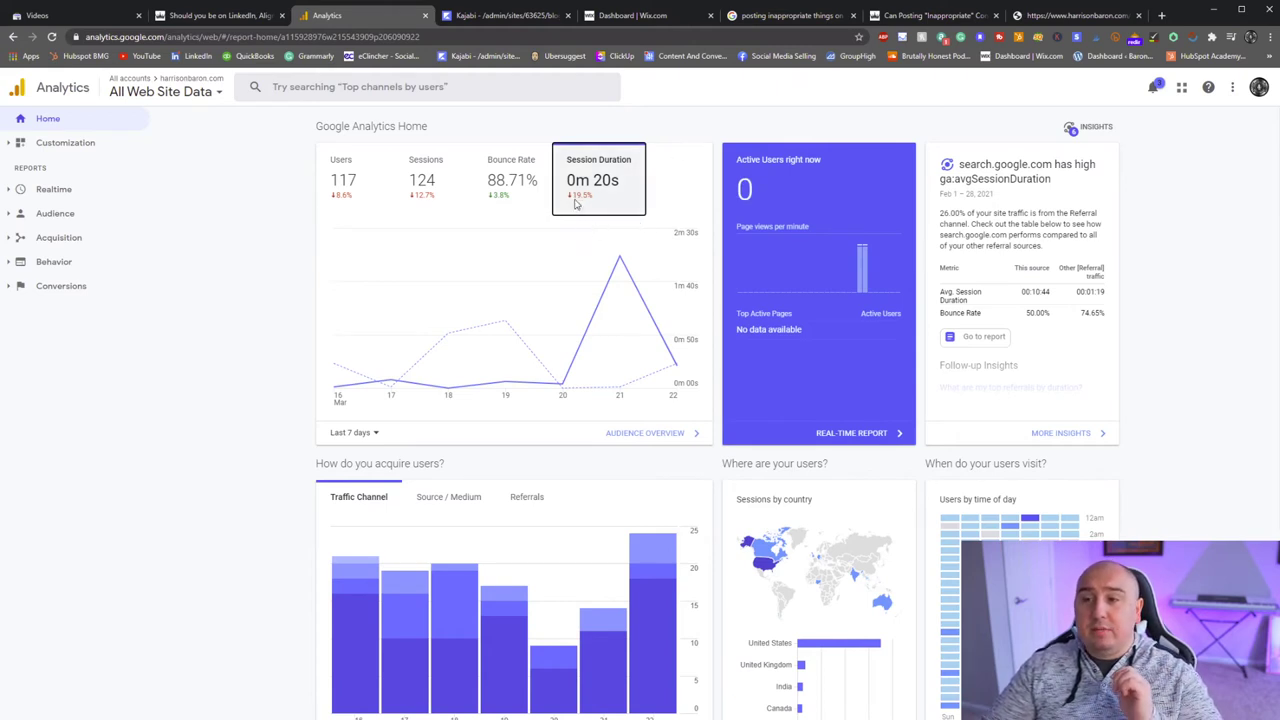
# Step: Show the Users trend on the overview chart and set its date range to the last 90 days
pyautogui.click(366, 191)
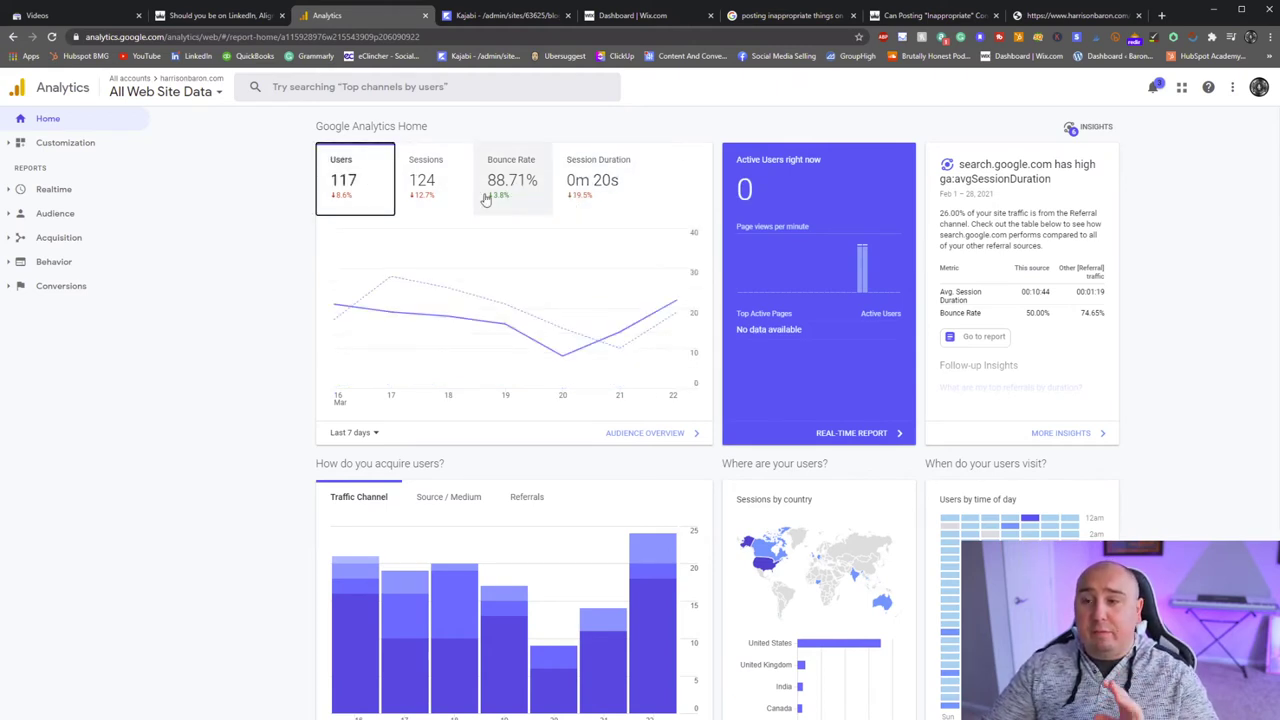
pyautogui.scroll(-3, 480, 210)
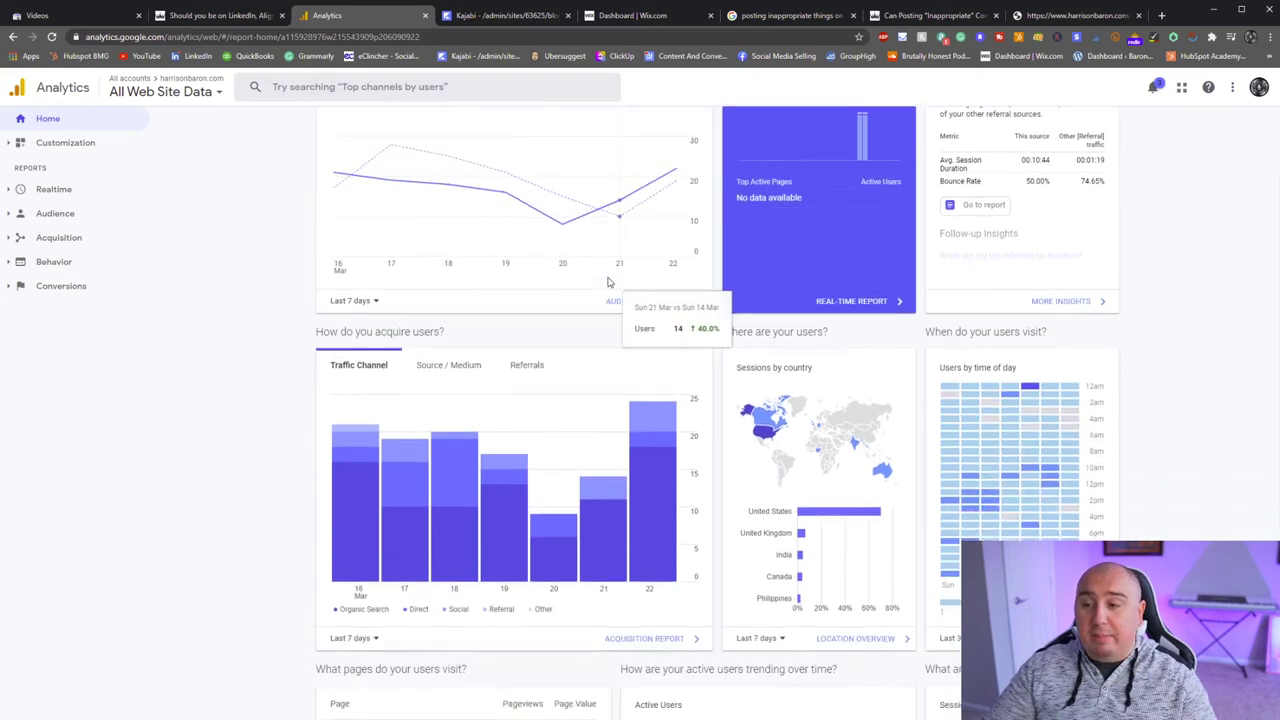
pyautogui.scroll(3, 405, 263)
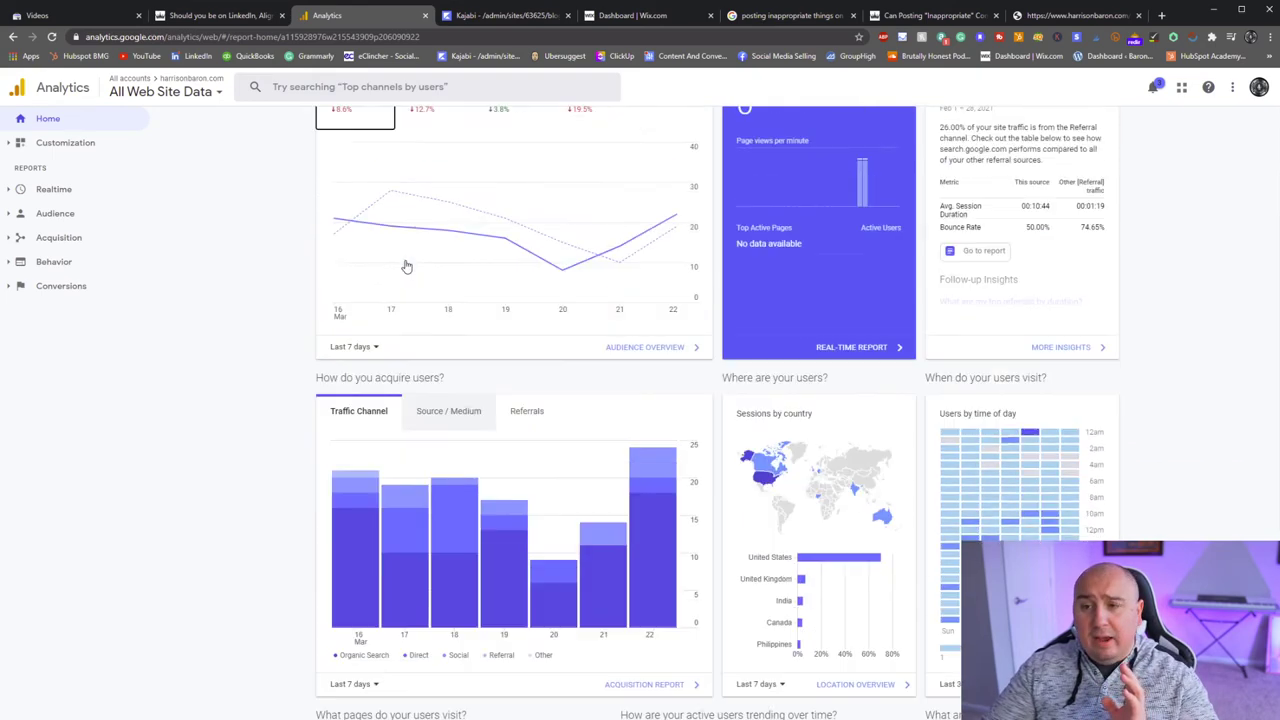
pyautogui.click(379, 434)
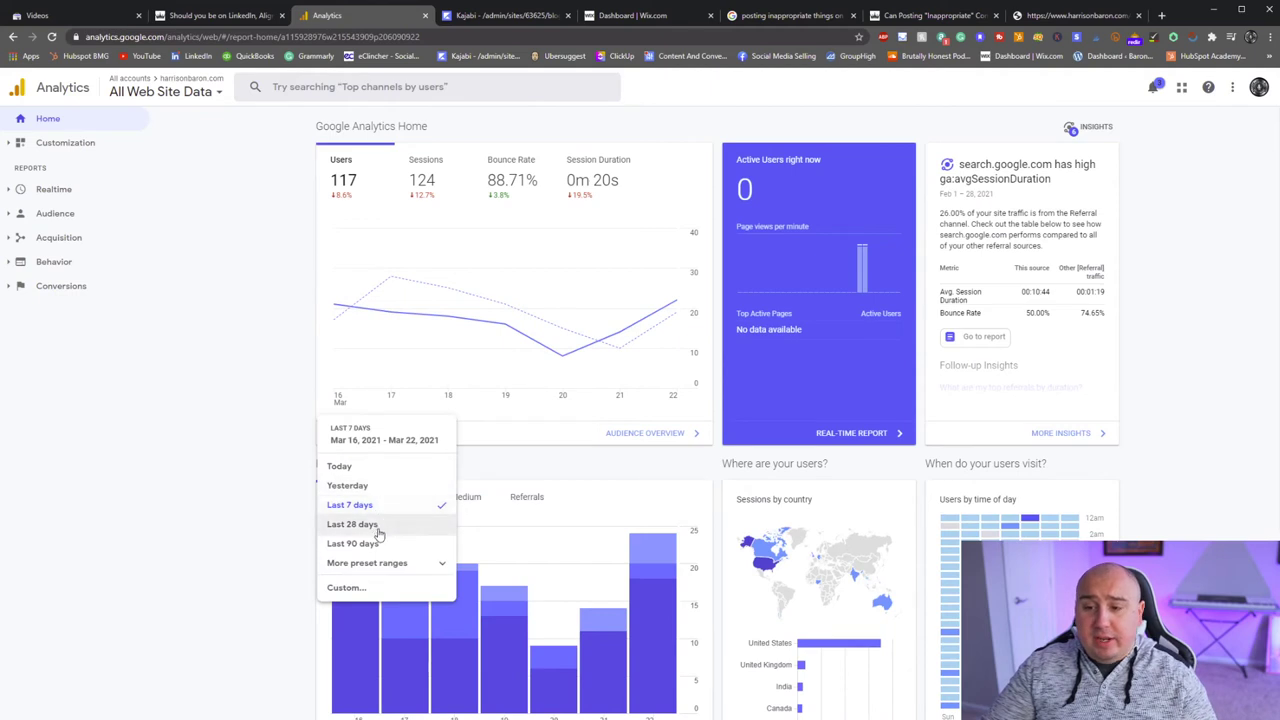
pyautogui.click(401, 543)
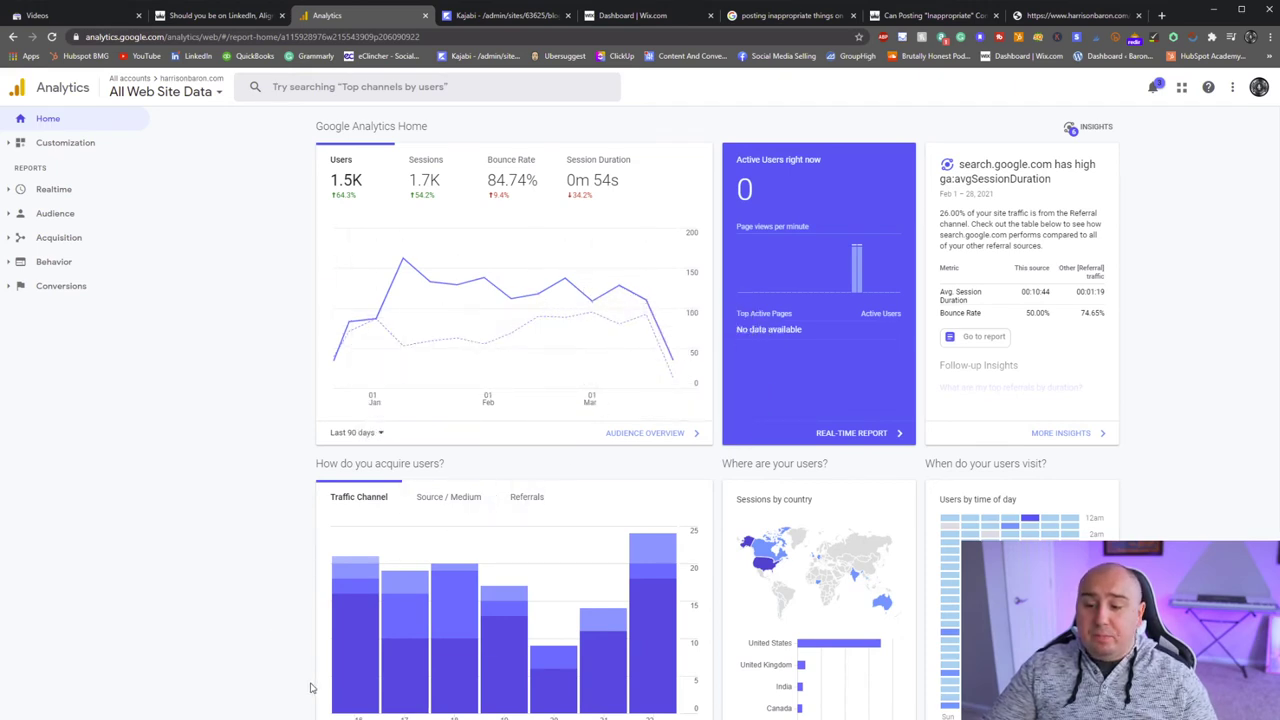
# Step: Examine the Traffic Channel breakdown in the user acquisition chart, including the 22 March bar
pyautogui.scroll(-2, 350, 532)
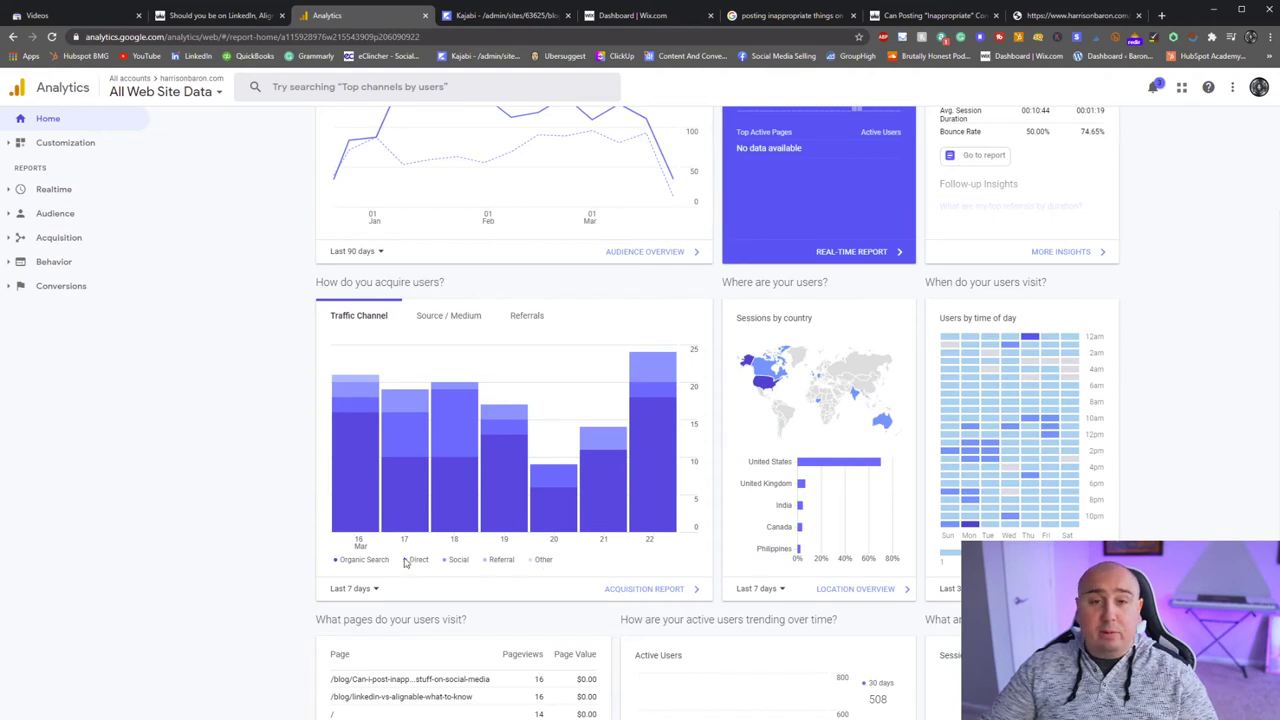
pyautogui.moveTo(665, 418)
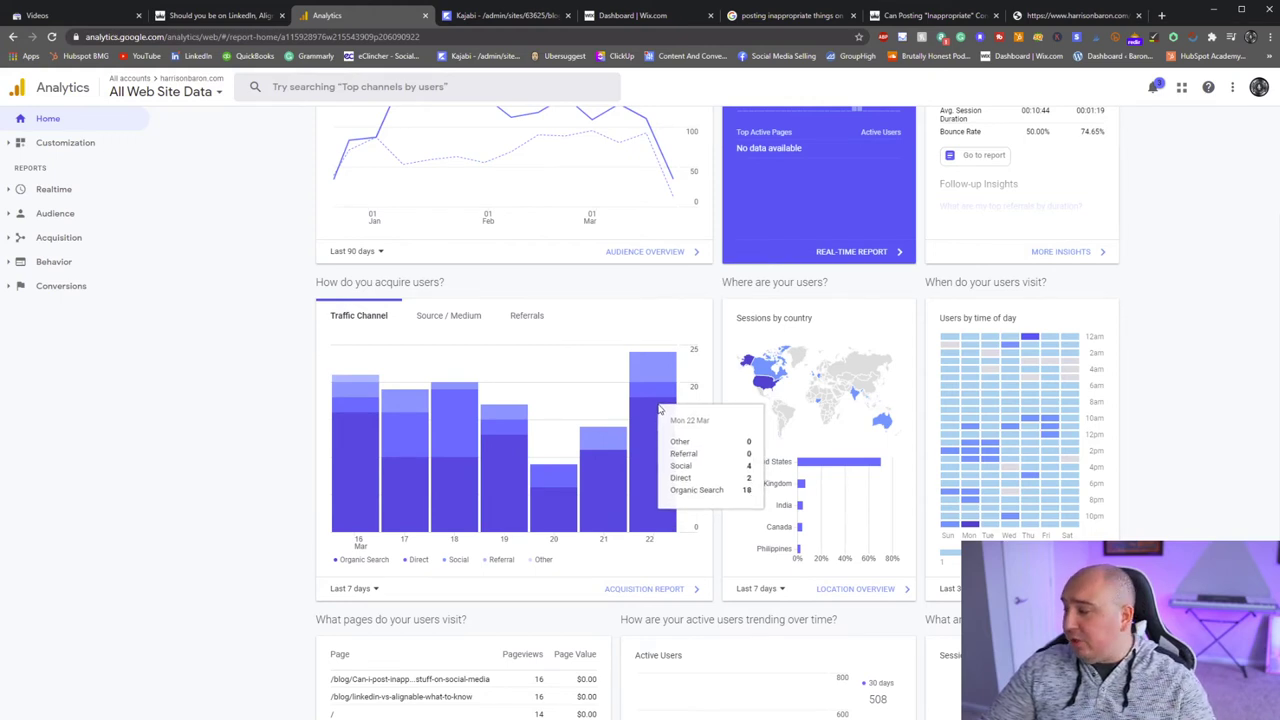
pyautogui.moveTo(459, 527)
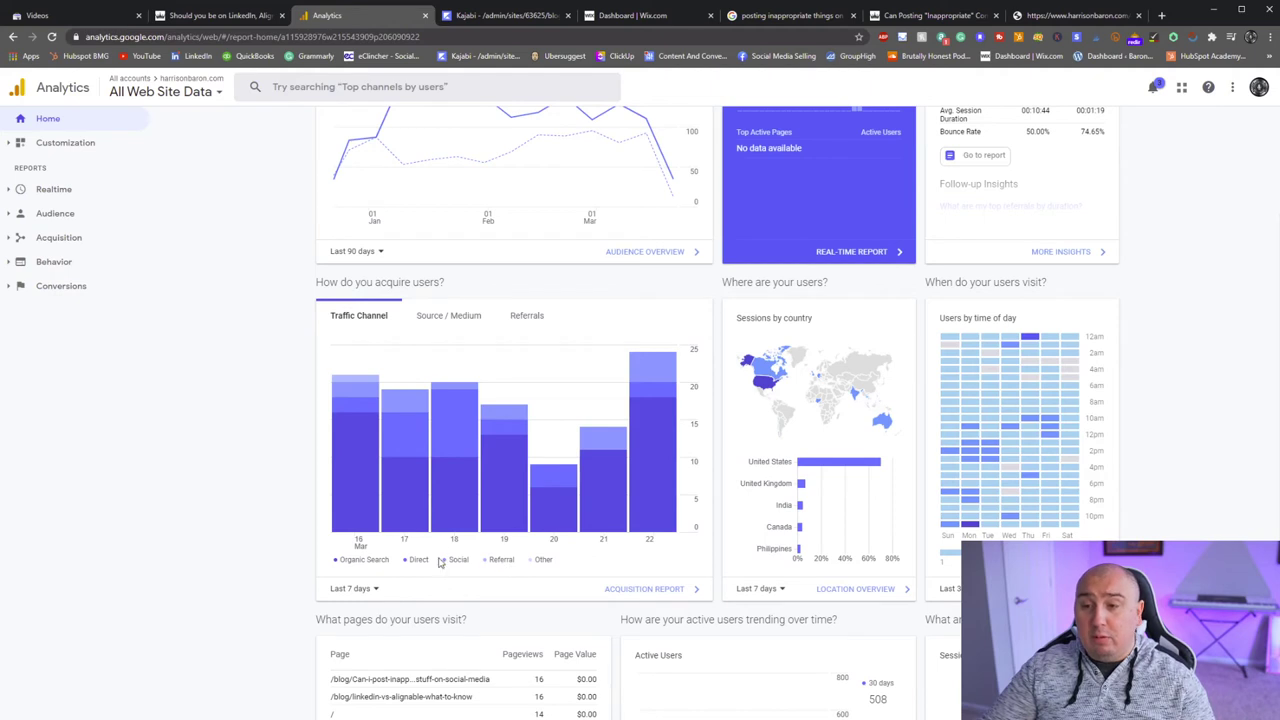
# Step: Set the user acquisition chart to the last 90 days and compare its Source / Medium, Referrals and Traffic Channel views
pyautogui.click(438, 320)
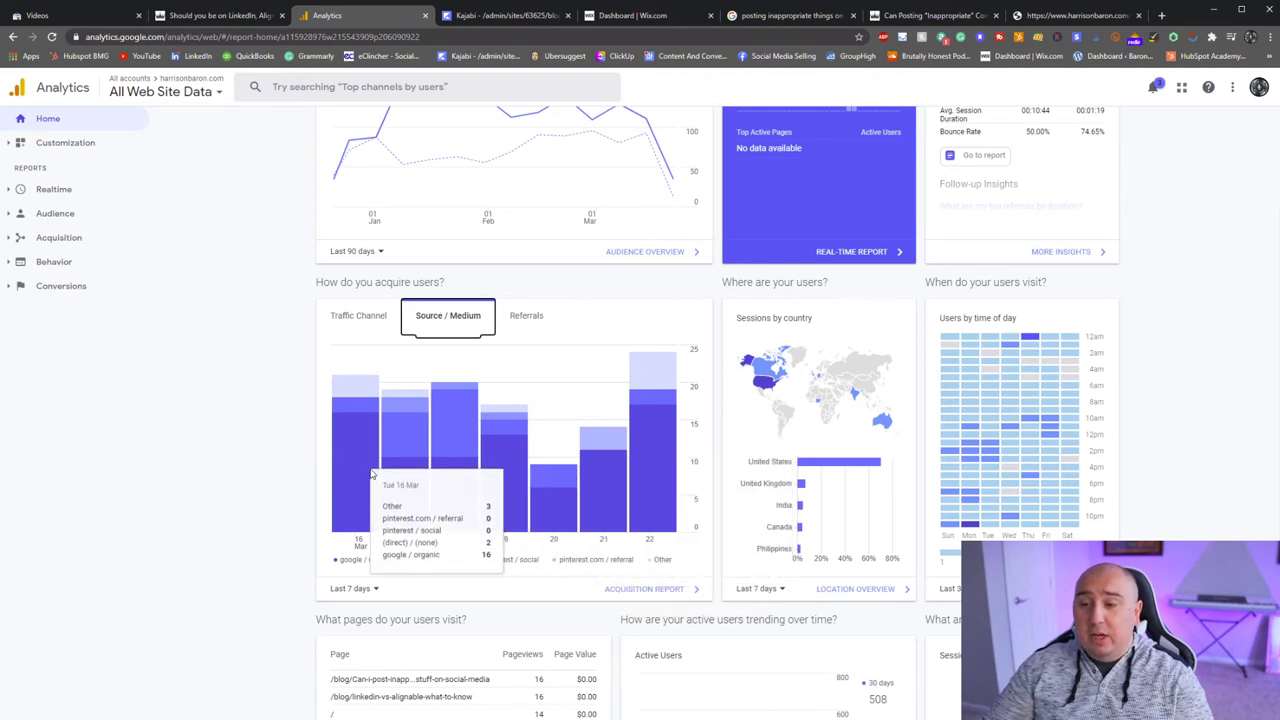
pyautogui.click(350, 588)
pyautogui.click(372, 679)
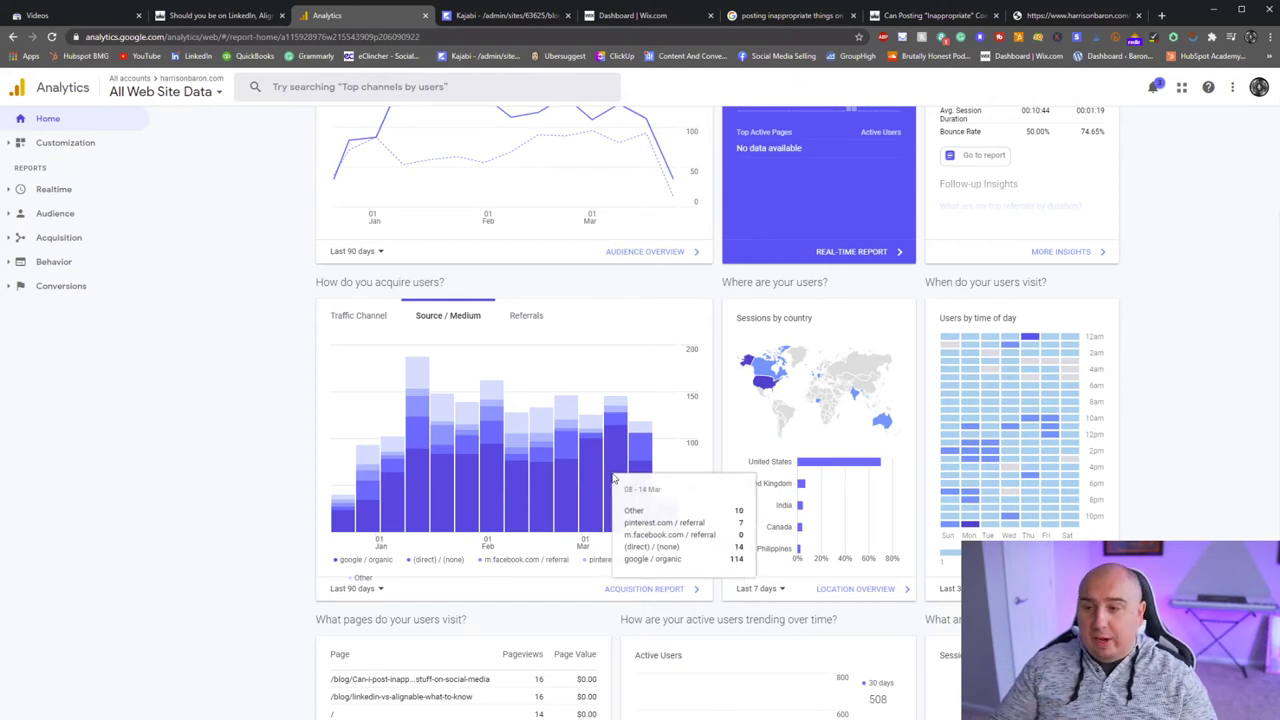
pyautogui.click(527, 316)
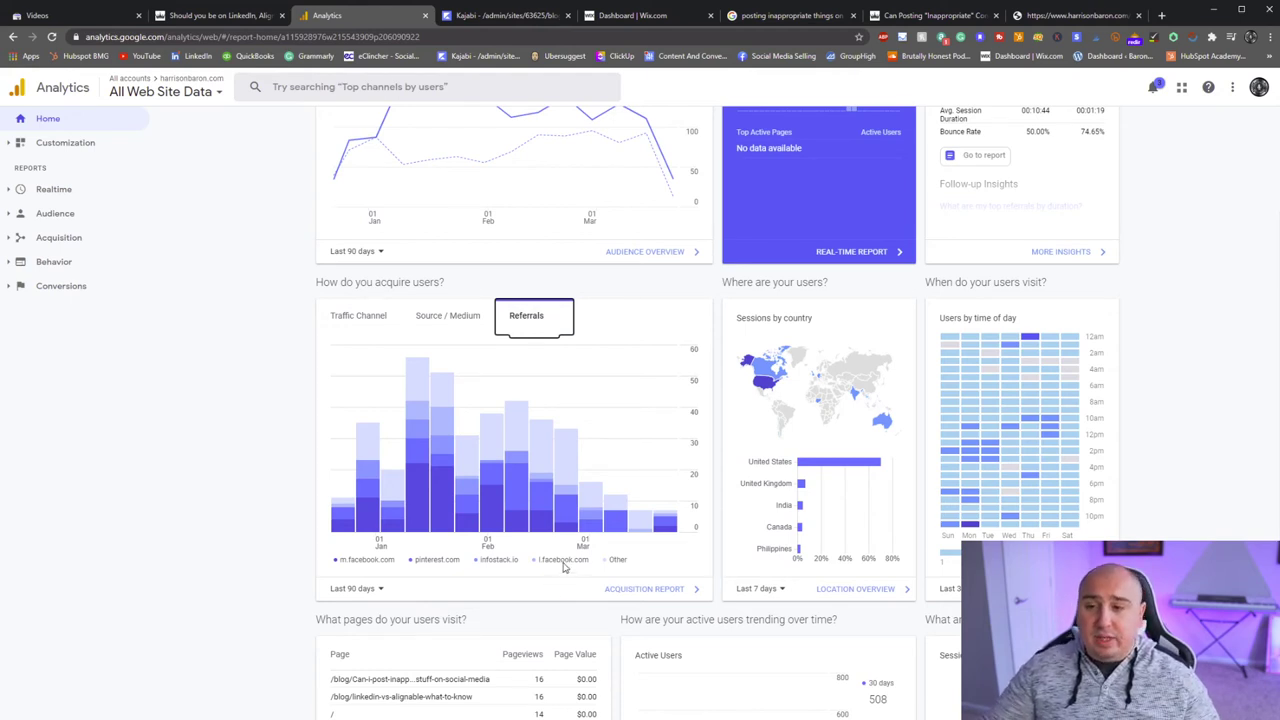
pyautogui.click(343, 308)
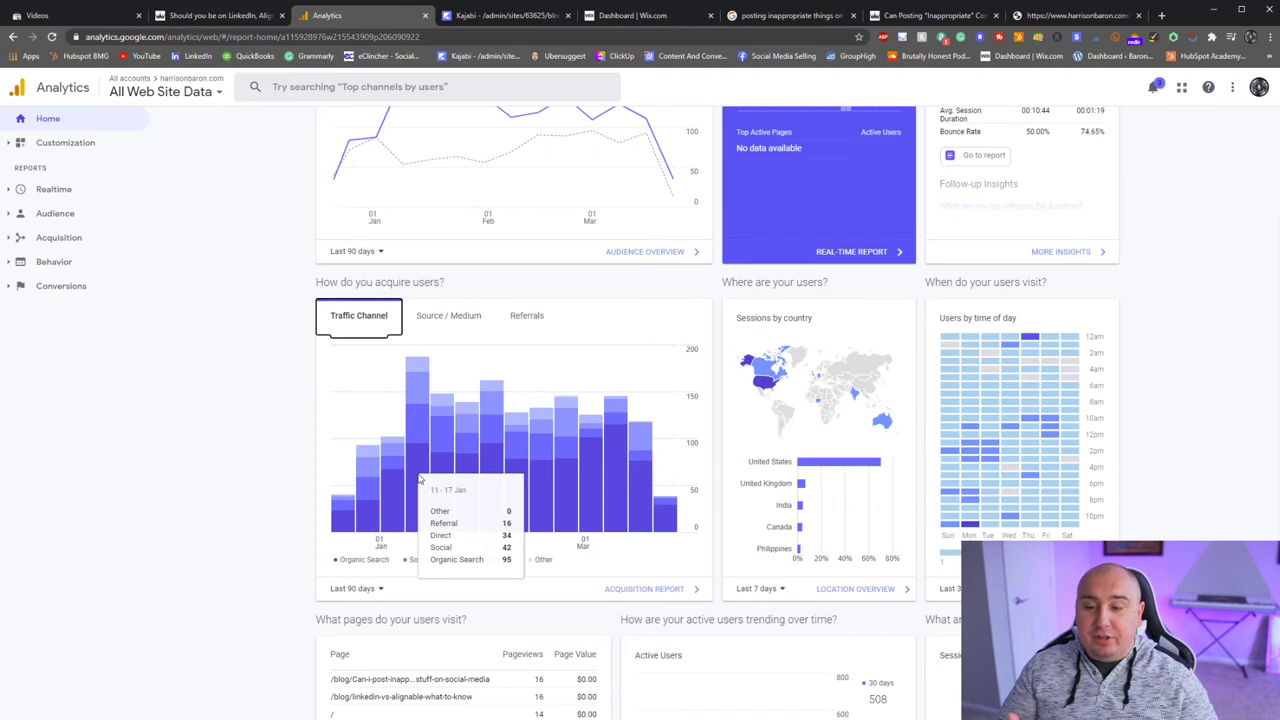
# Step: Set the visited pages table to the last 90 days and review its page paths, highlighting the LinkedIn profile visibility post
pyautogui.scroll(-3, 402, 477)
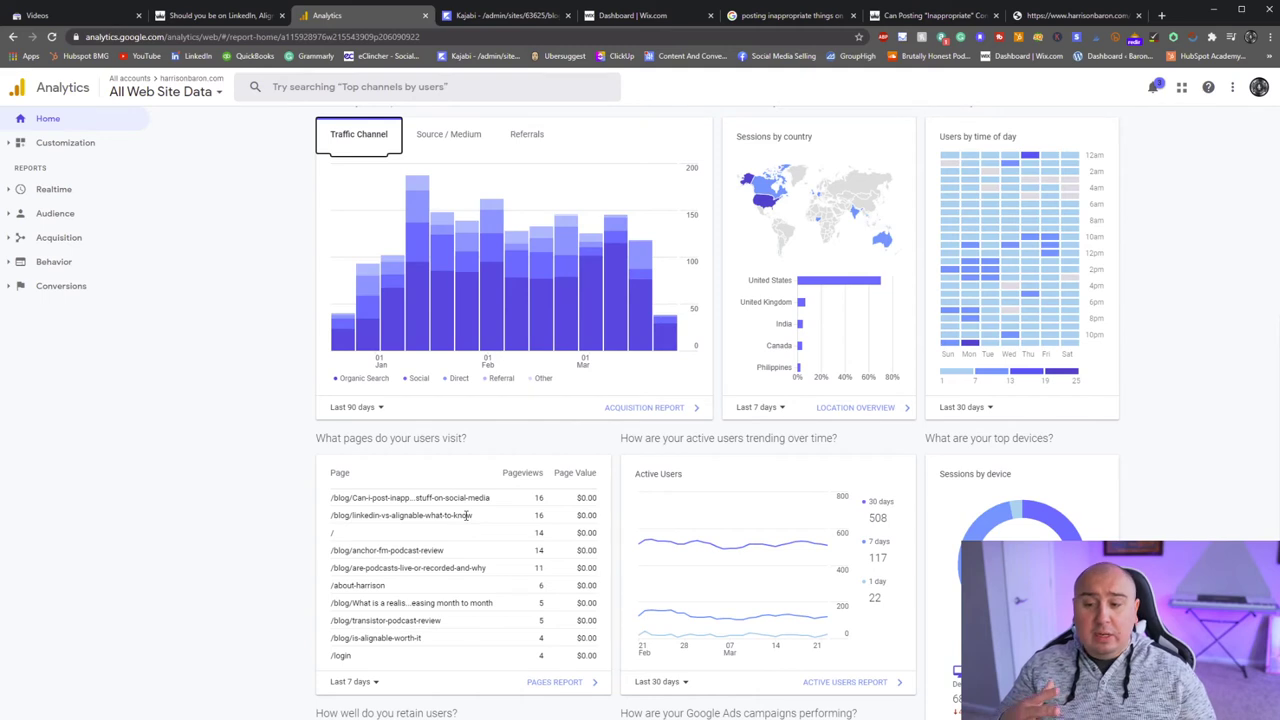
pyautogui.click(350, 681)
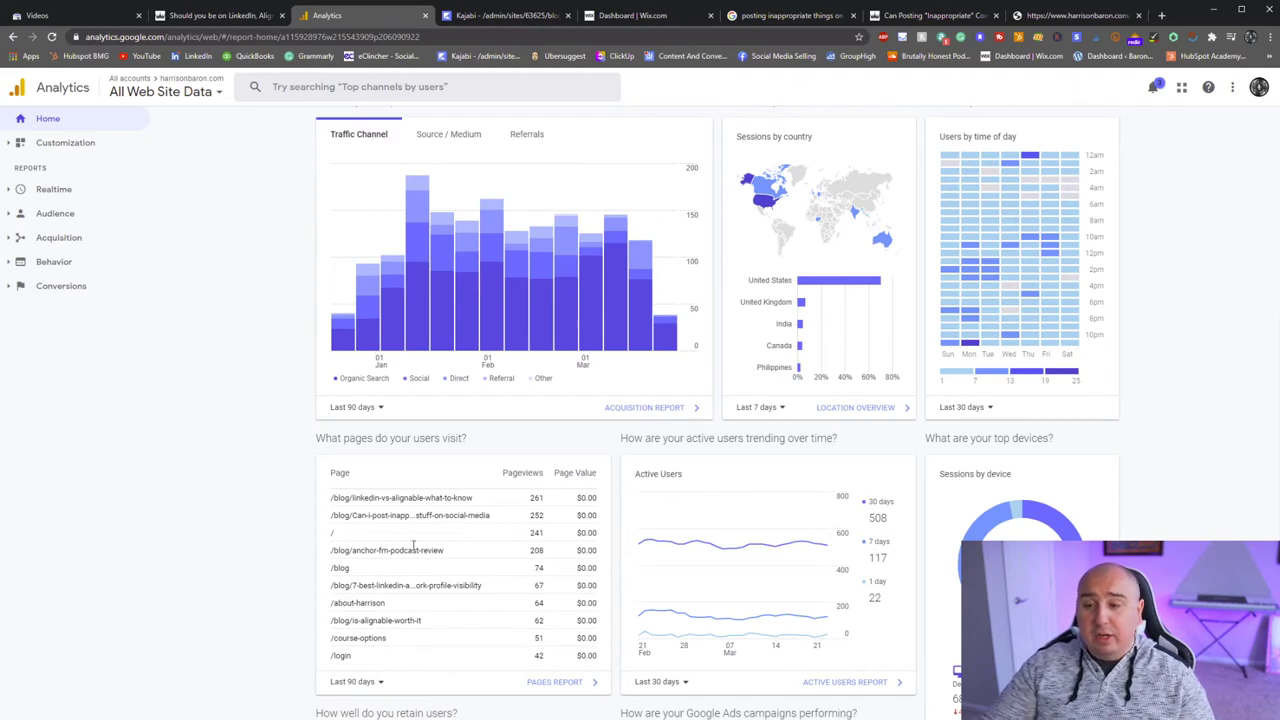
pyautogui.moveTo(376, 519); pyautogui.dragTo(463, 535)
pyautogui.moveTo(400, 572)
pyautogui.mouseDown()
pyautogui.moveTo(410, 561)
pyautogui.moveTo(394, 571)
pyautogui.mouseUp()
pyautogui.click(394, 571)
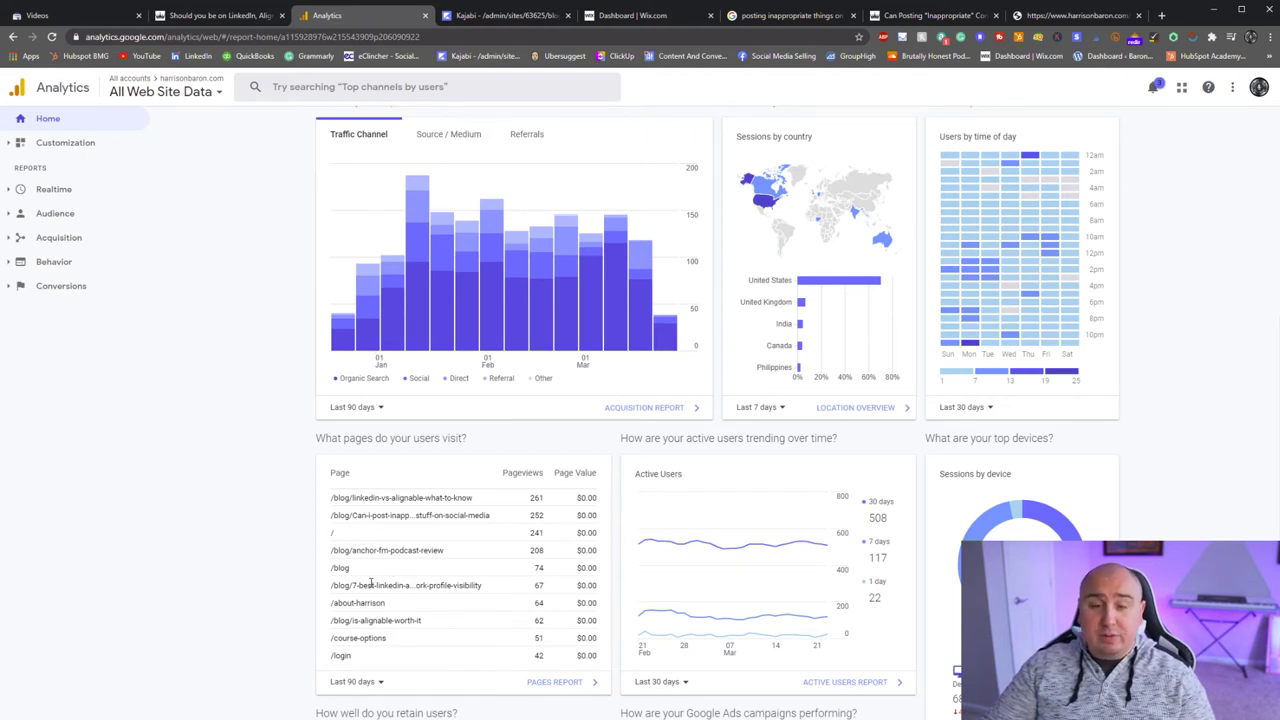
pyautogui.moveTo(380, 587); pyautogui.dragTo(481, 582)
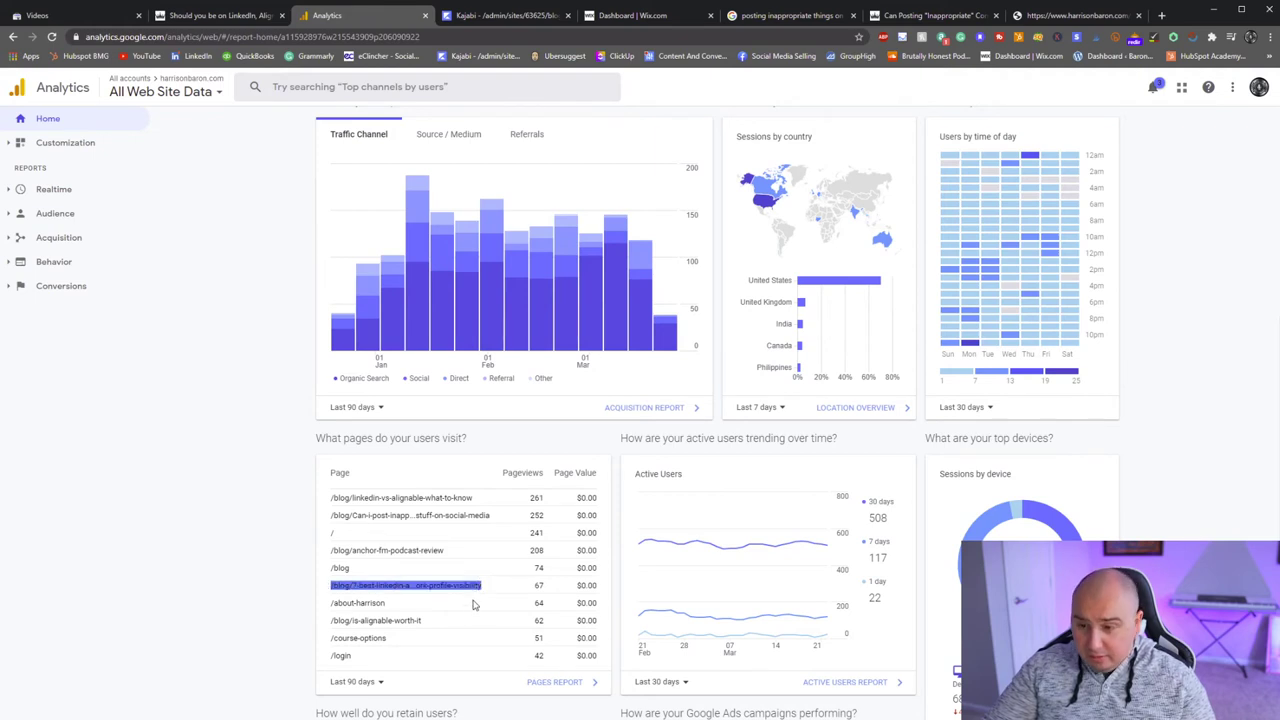
pyautogui.click(333, 625)
pyautogui.moveTo(348, 603); pyautogui.dragTo(418, 620)
pyautogui.click(405, 641)
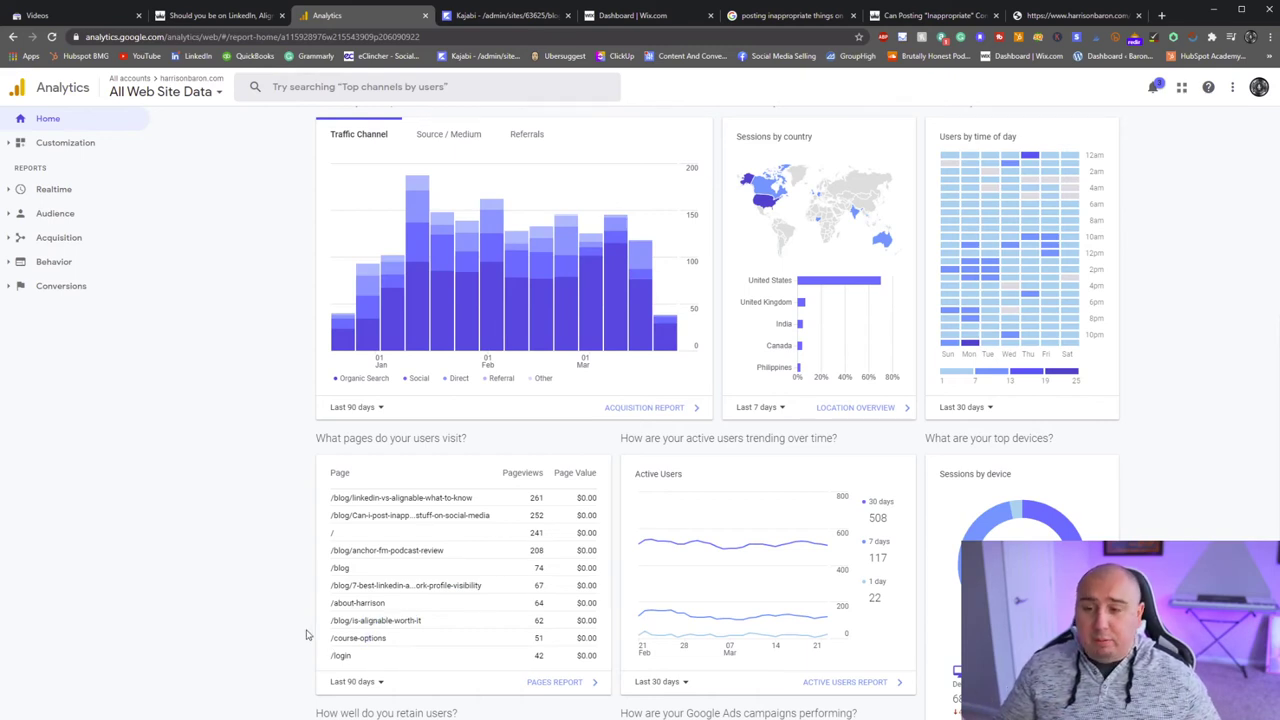
# Step: Check the user retention table and set the Active Users trend chart to the last 90 days
pyautogui.scroll(-2, 308, 638)
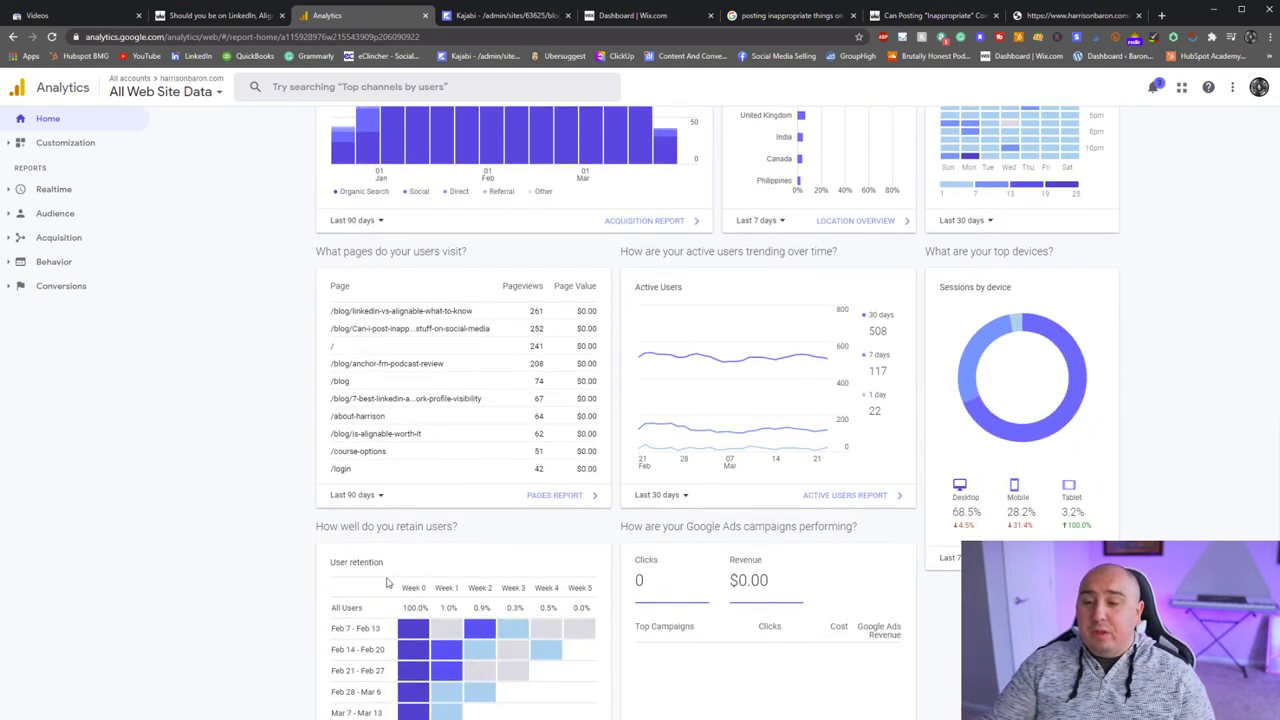
pyautogui.moveTo(421, 647)
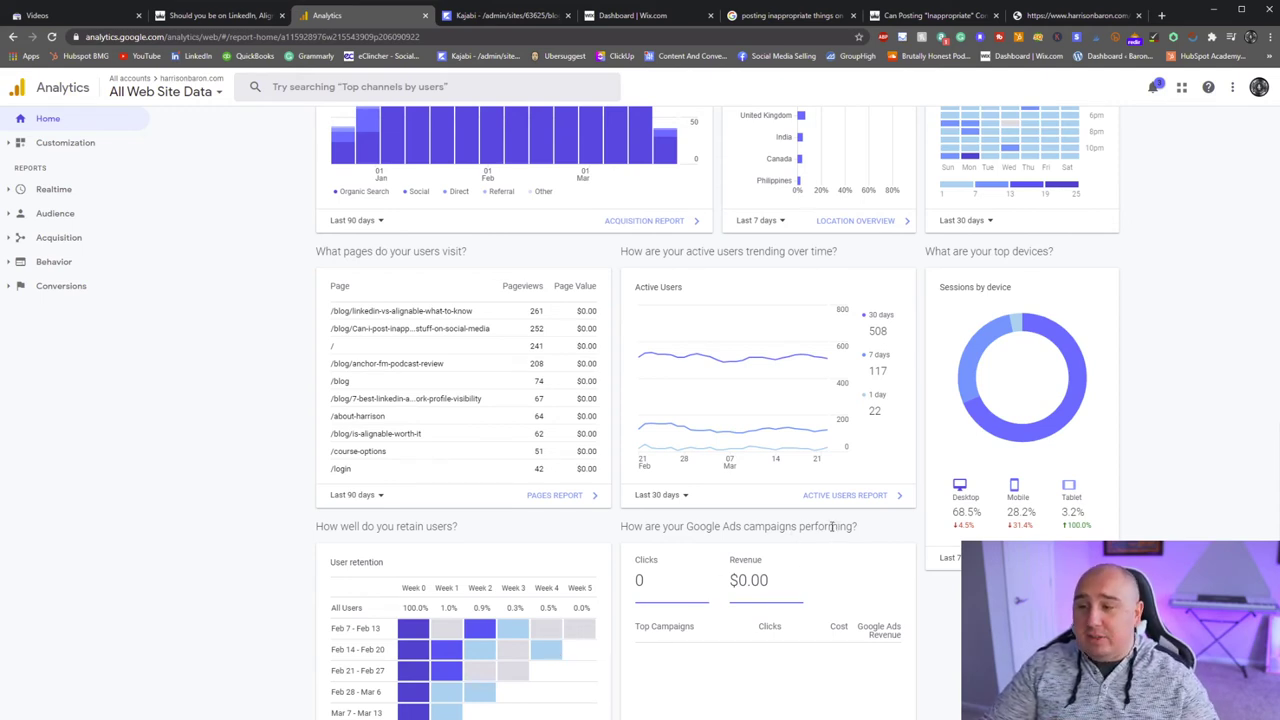
pyautogui.scroll(2, 776, 546)
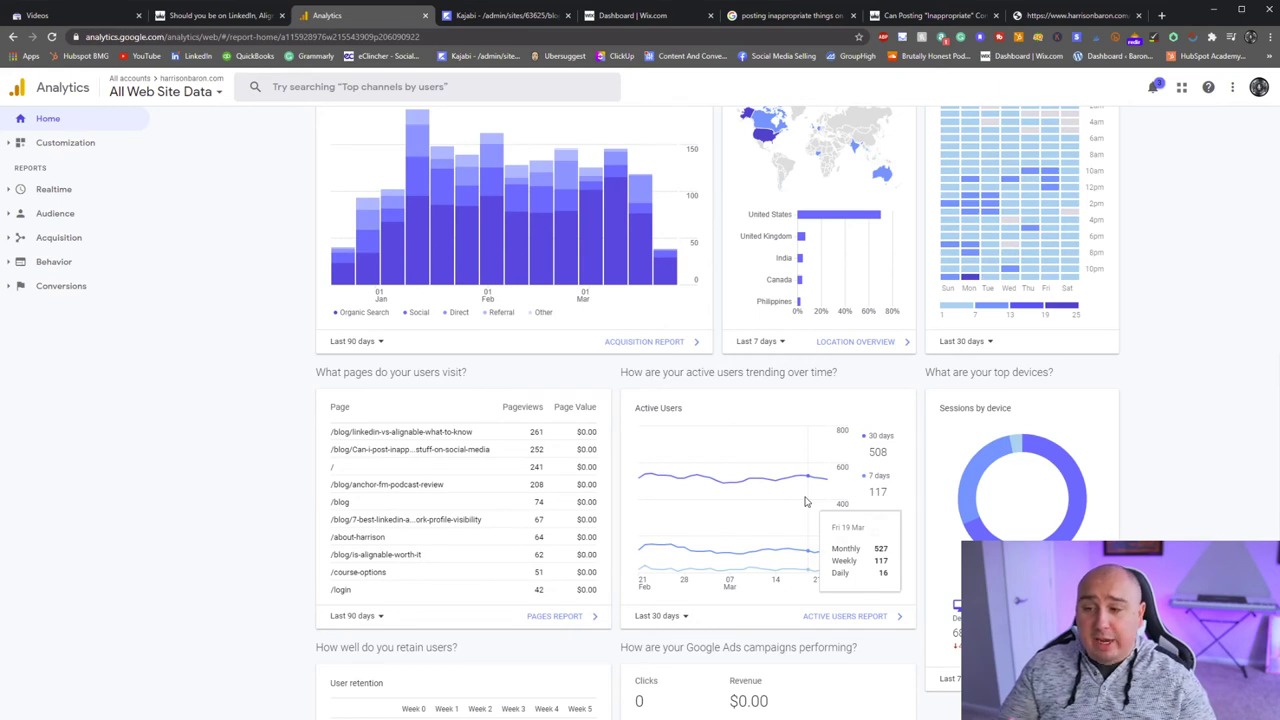
pyautogui.click(660, 615)
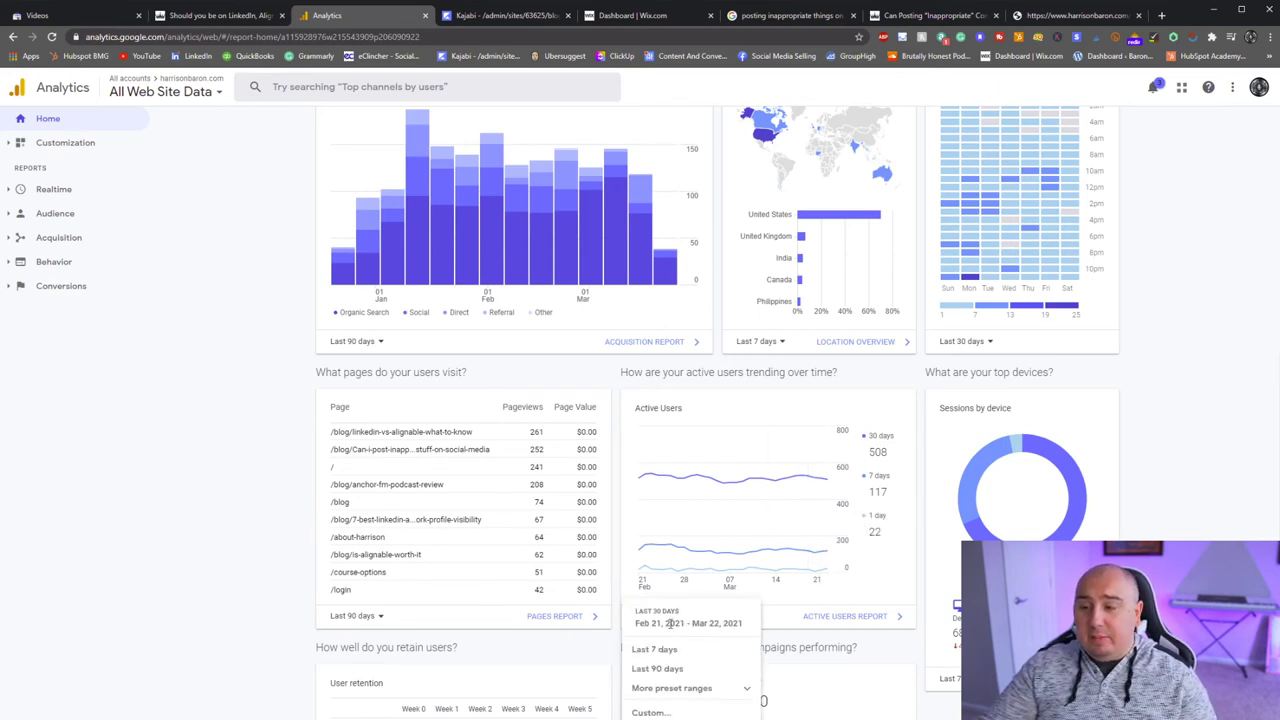
pyautogui.click(690, 669)
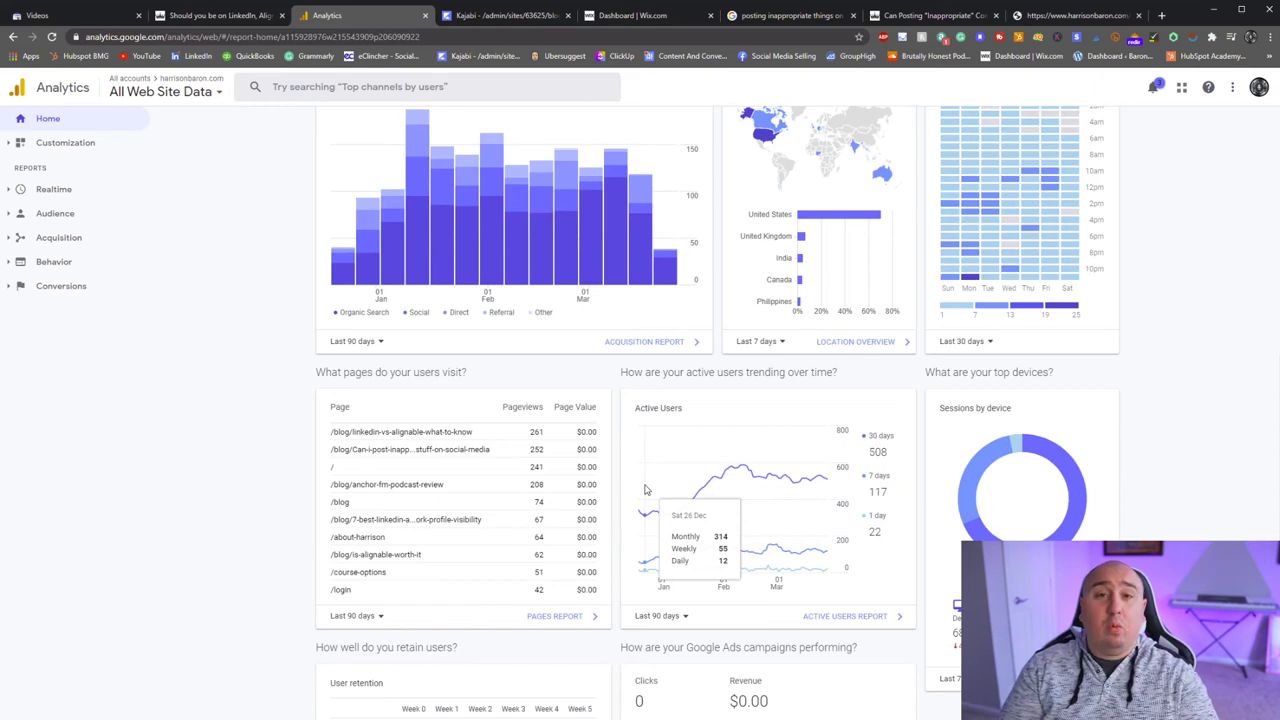
# Step: Review the overview cards on the Analytics home page and check which entries the Customization section contains
pyautogui.scroll(2, 645, 490)
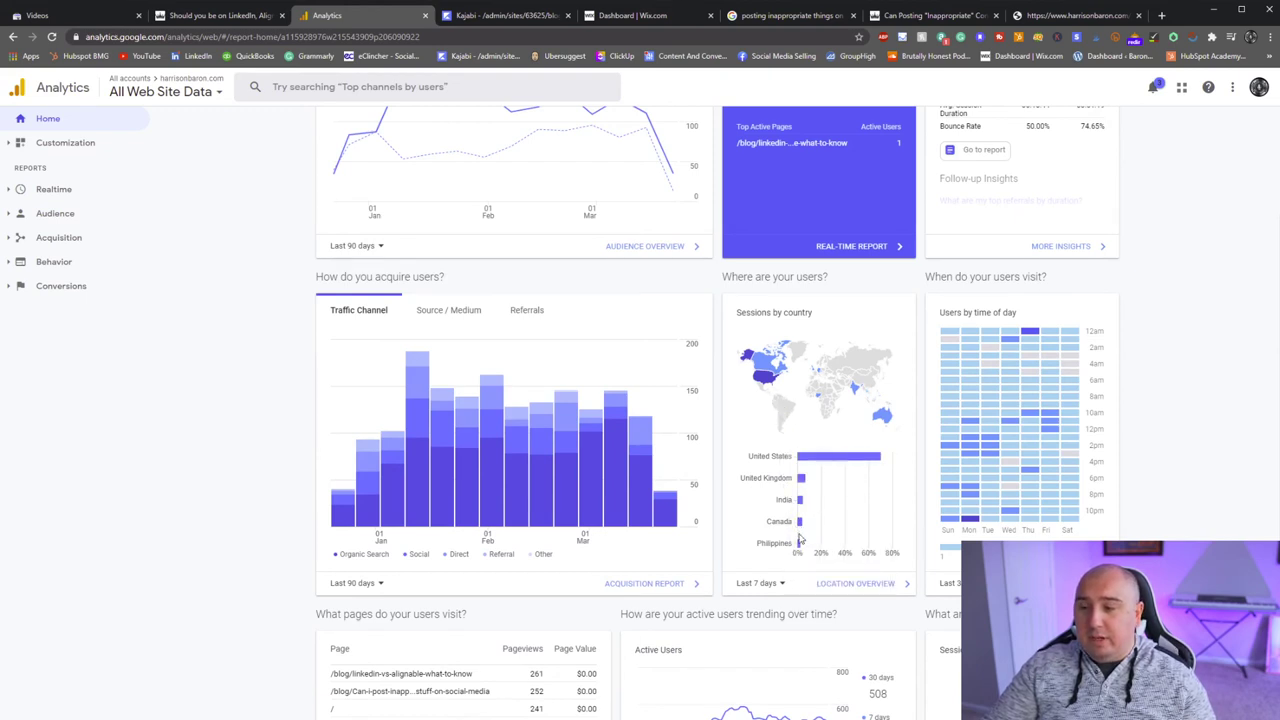
pyautogui.scroll(3, 1025, 437)
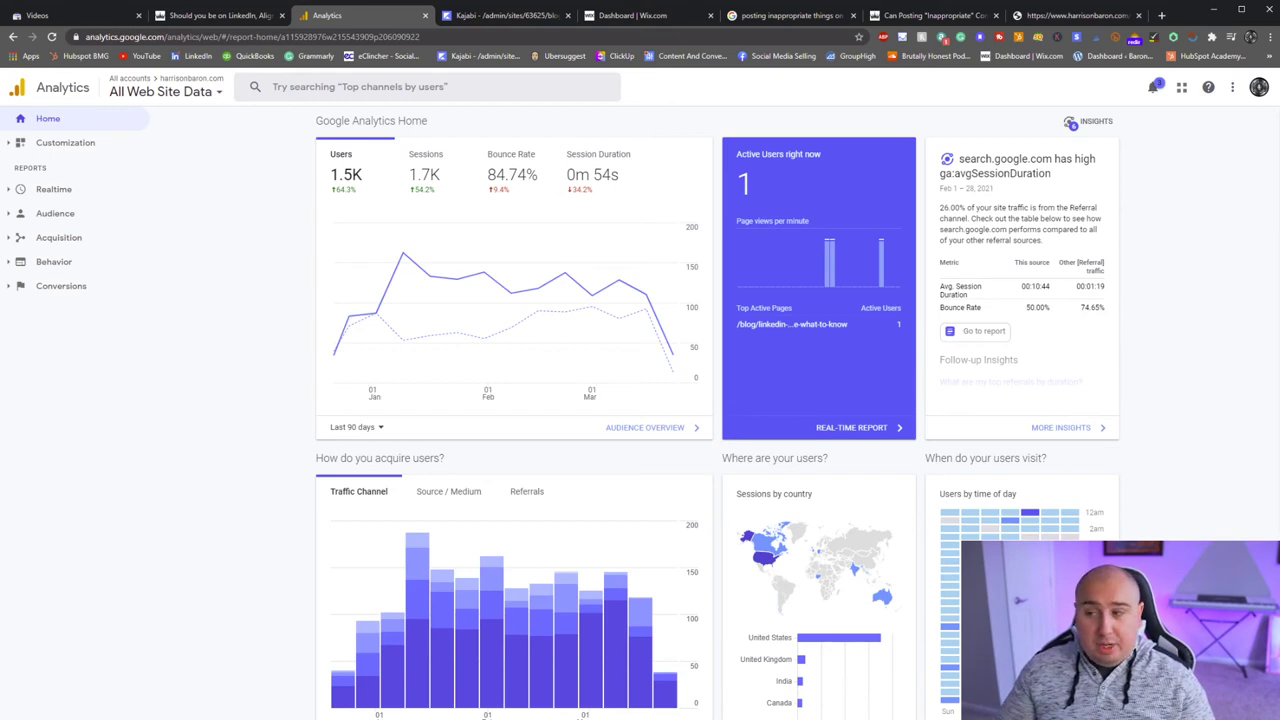
pyautogui.scroll(1, 936, 663)
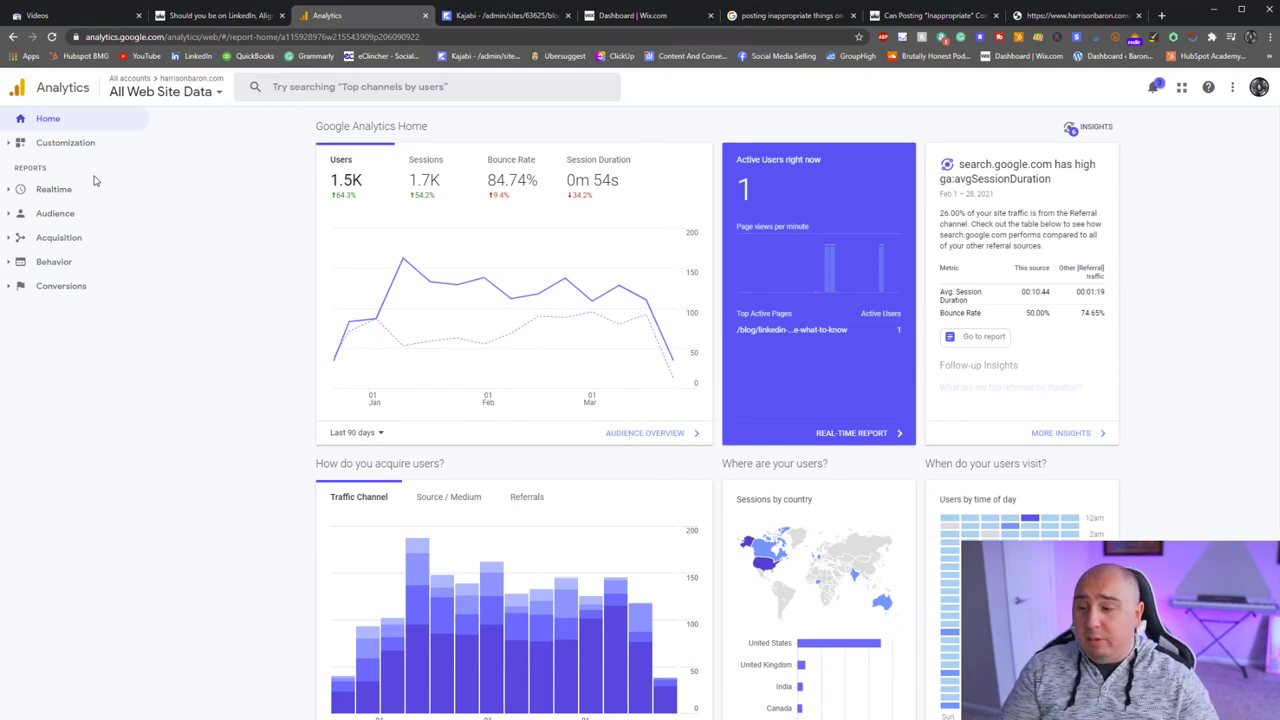
pyautogui.click(34, 149)
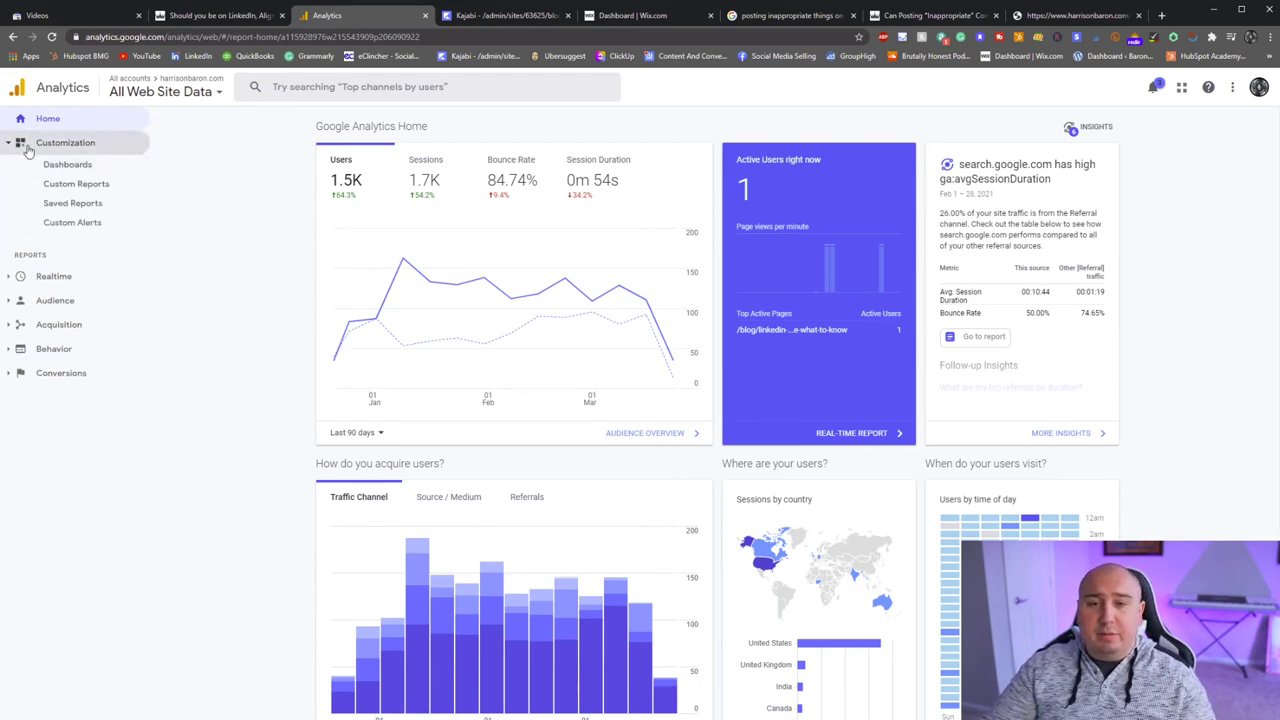
pyautogui.click(12, 148)
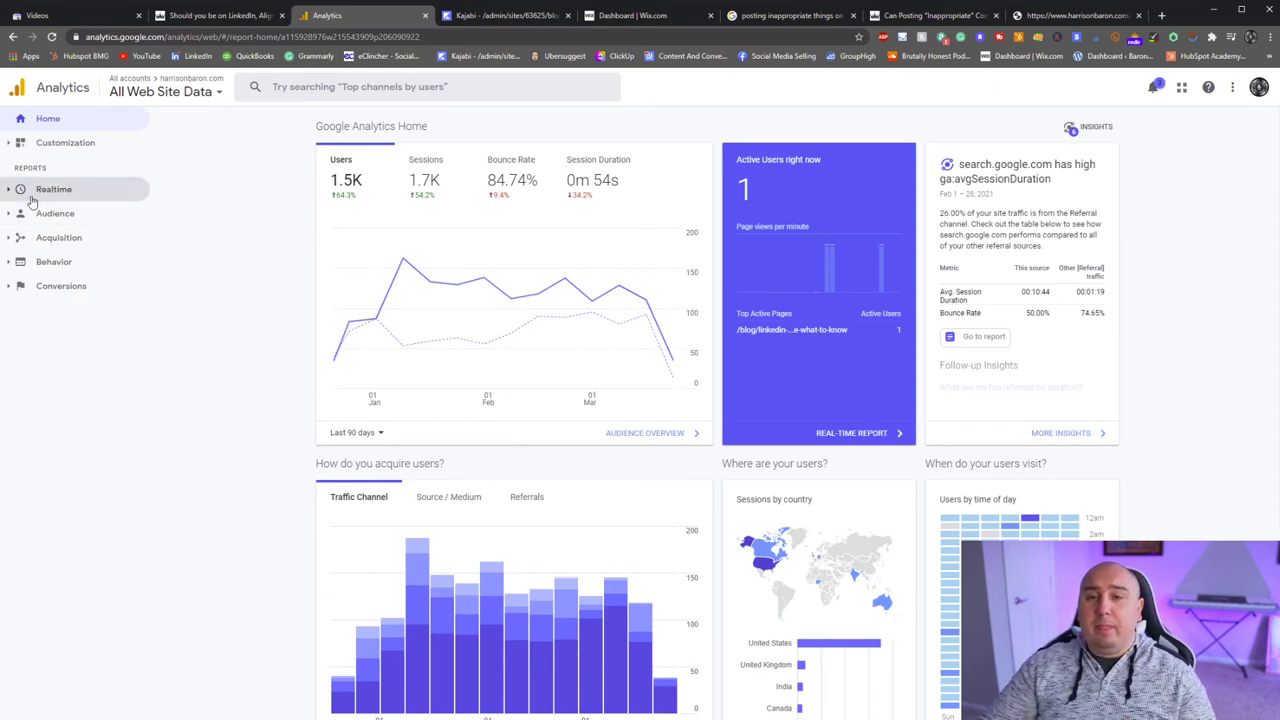
# Step: Open the Realtime overview and check where active users are on the Locations map
pyautogui.click(45, 194)
pyautogui.click(59, 216)
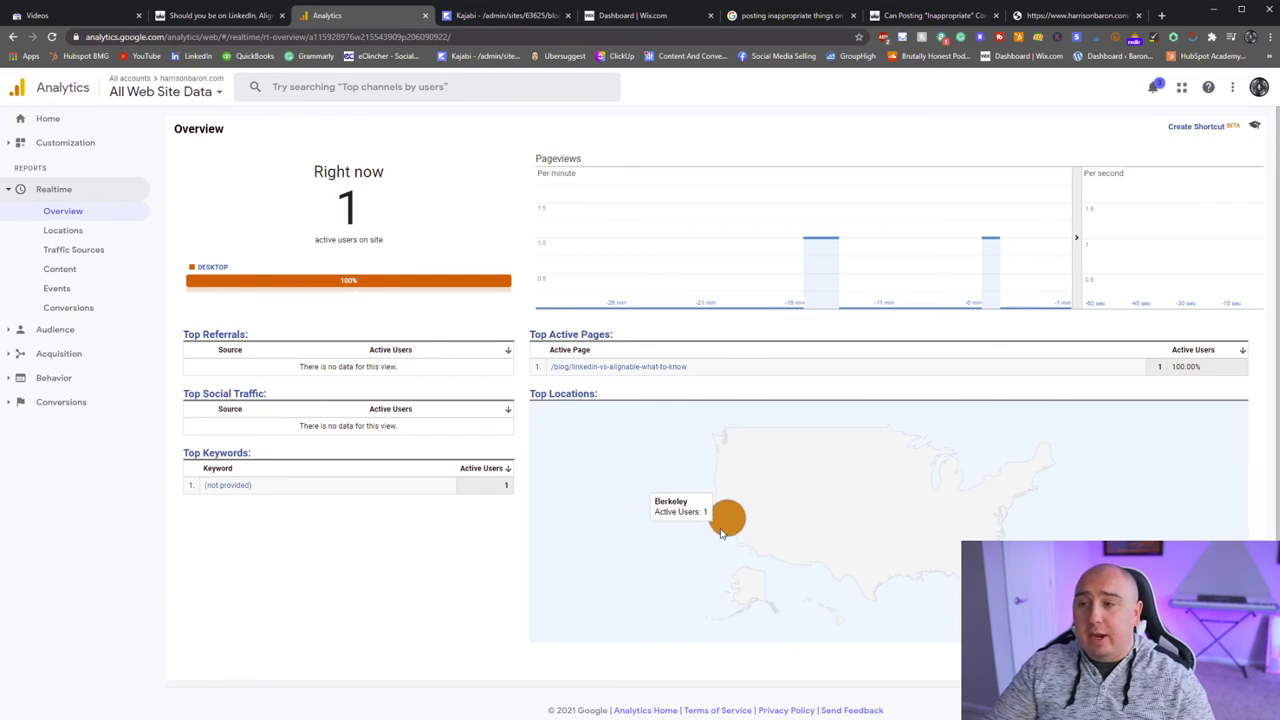
pyautogui.click(102, 236)
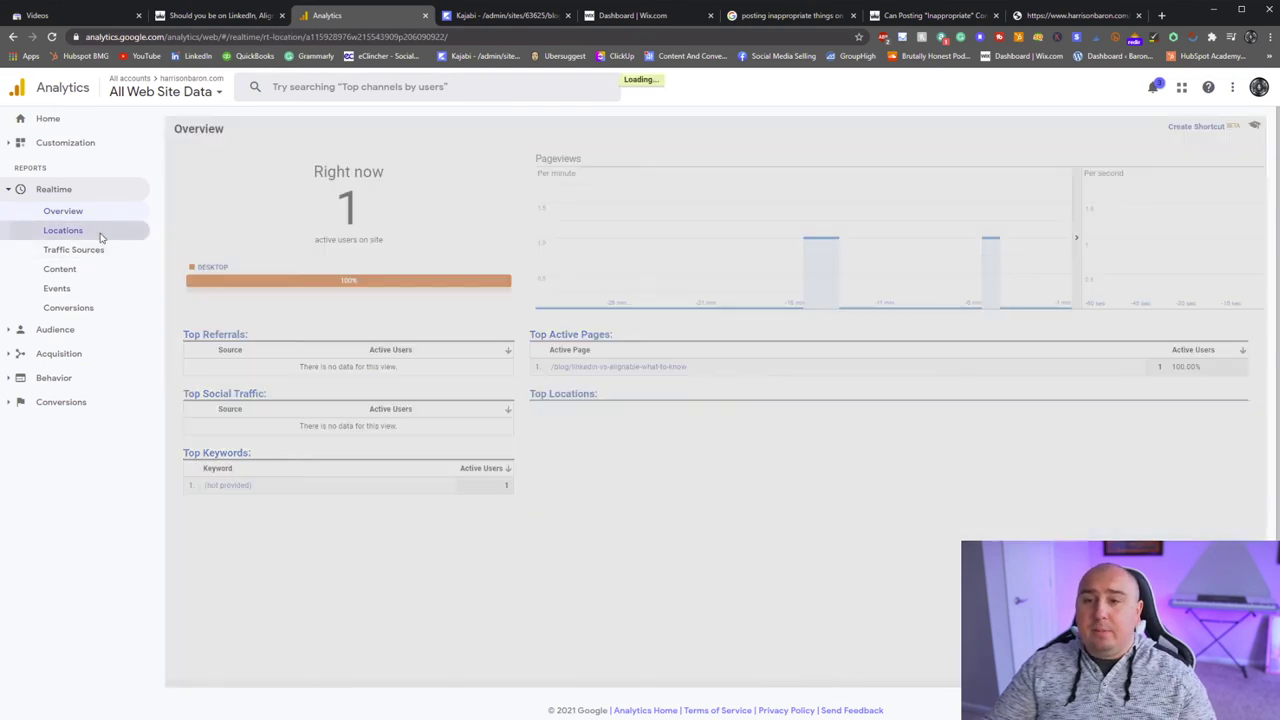
pyautogui.moveTo(780, 480)
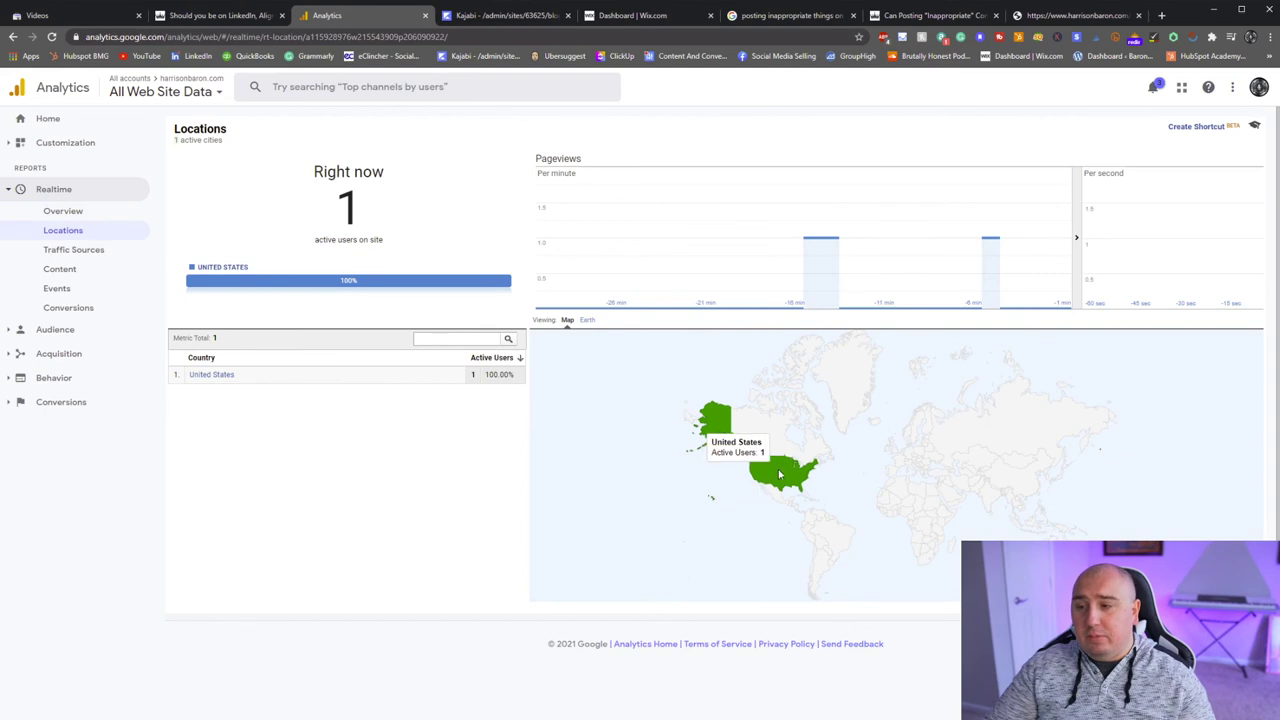
# Step: Review the realtime Traffic Sources, Content, Events and Conversions reports, and collapse the Realtime section
pyautogui.click(80, 249)
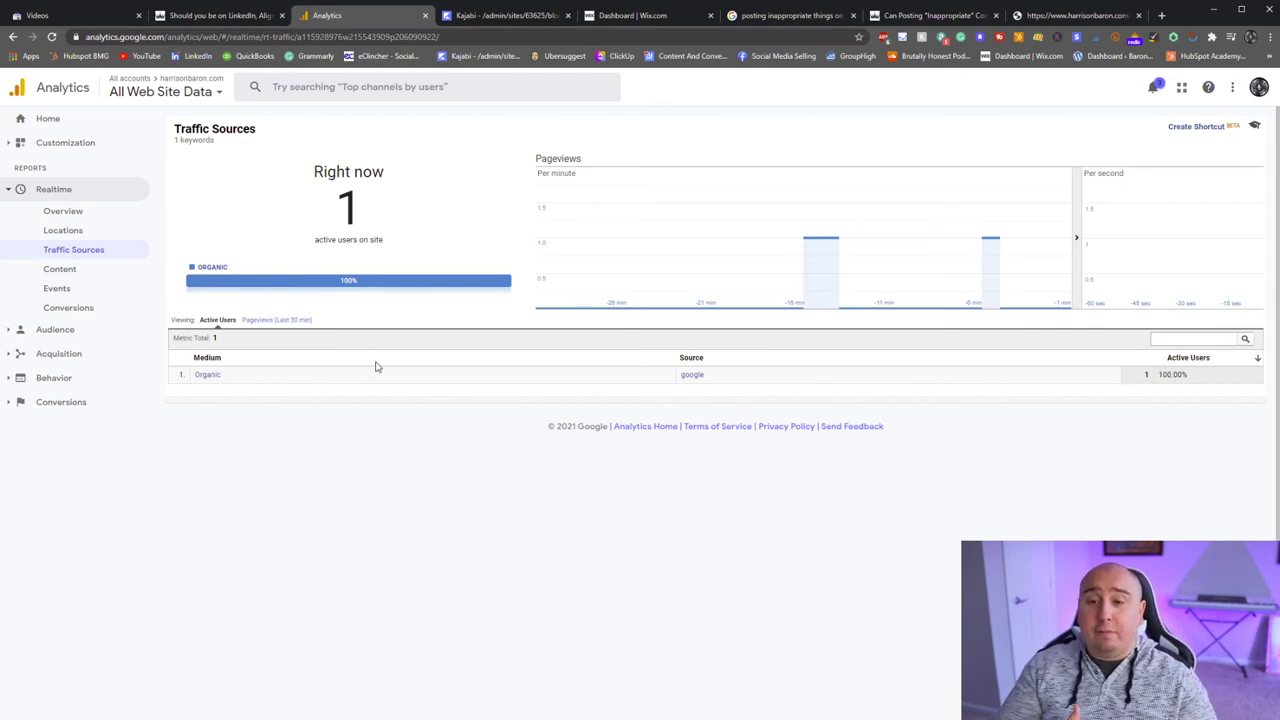
pyautogui.click(60, 270)
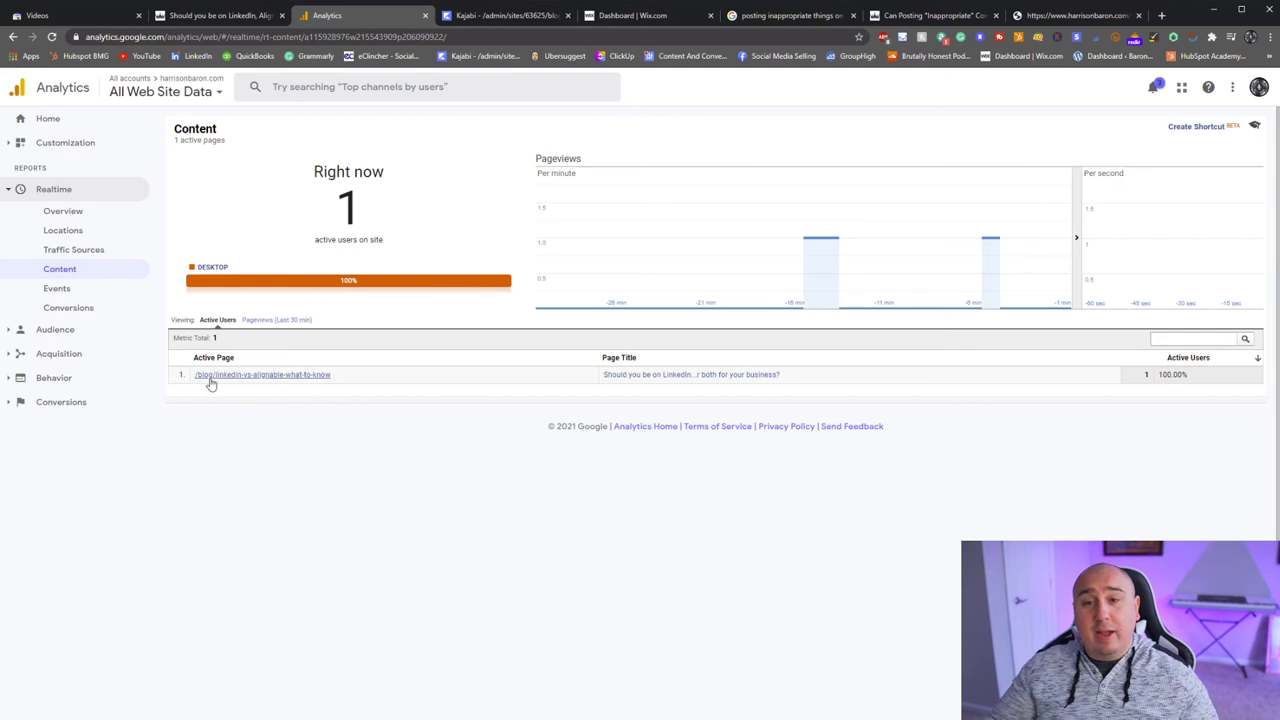
pyautogui.click(42, 288)
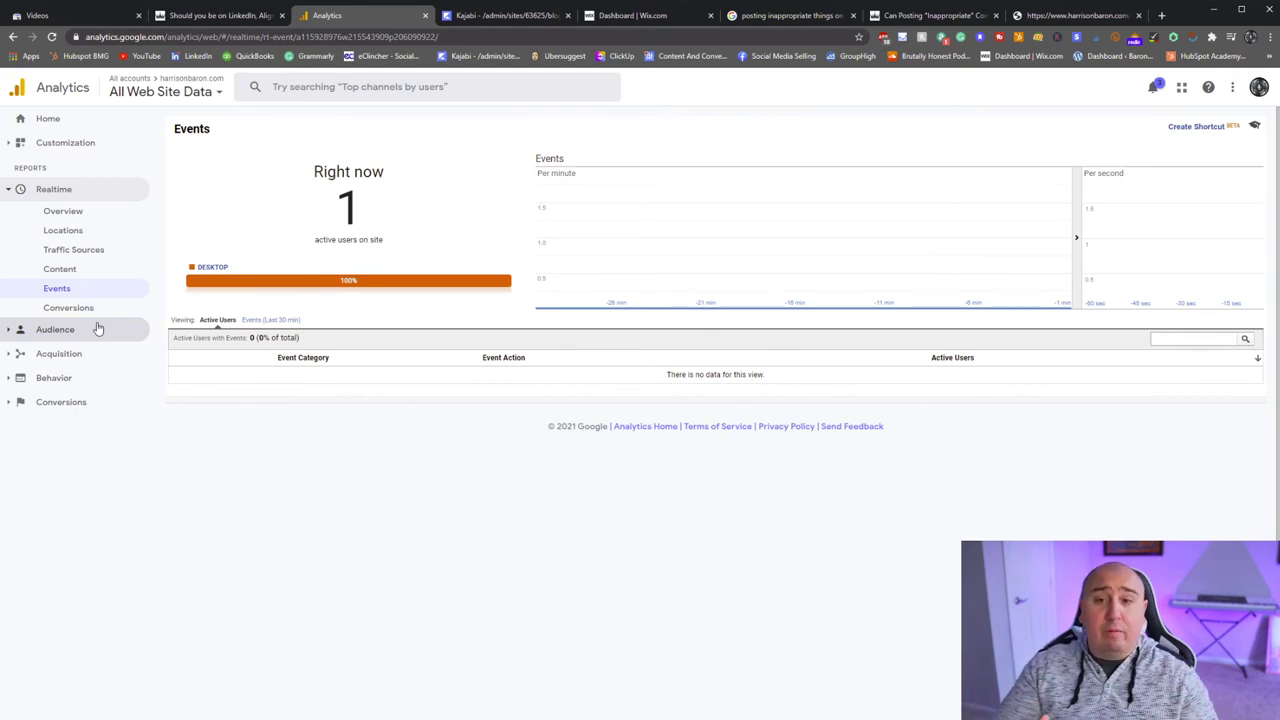
pyautogui.click(78, 307)
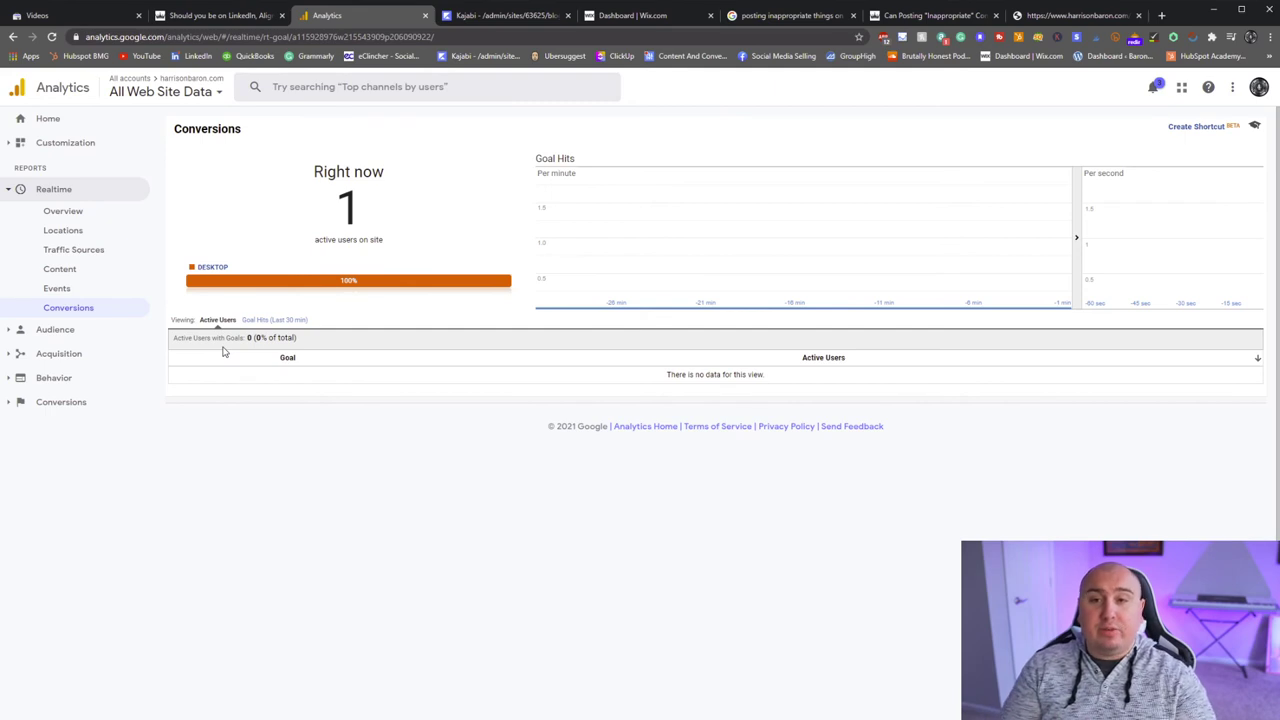
pyautogui.click(10, 191)
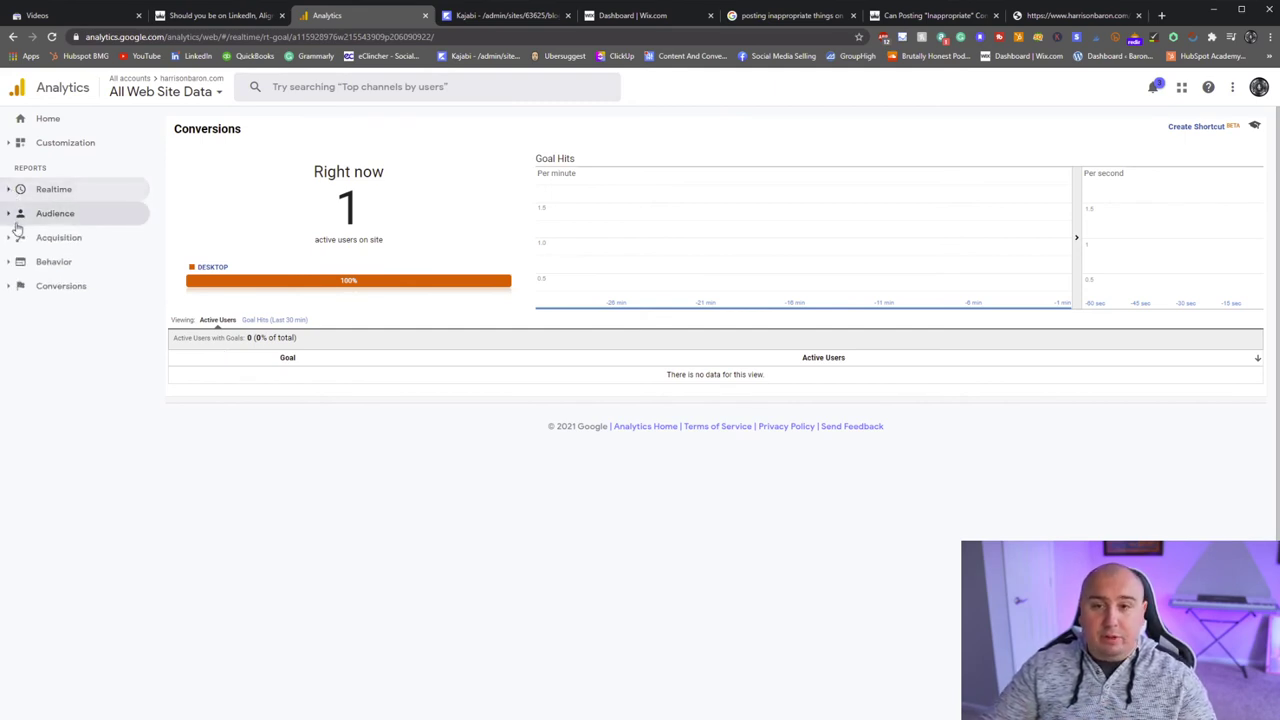
# Step: Open the Audience Overview report and compare the users chart by month and by week
pyautogui.click(43, 214)
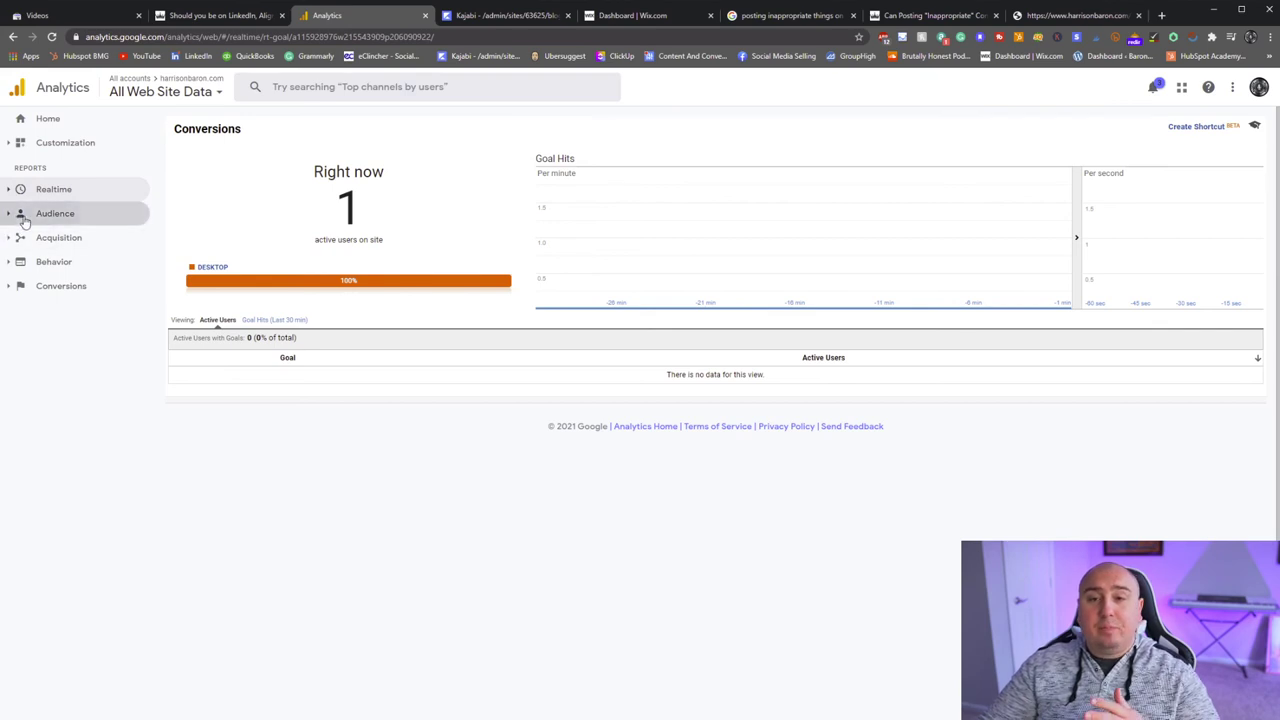
pyautogui.click(53, 238)
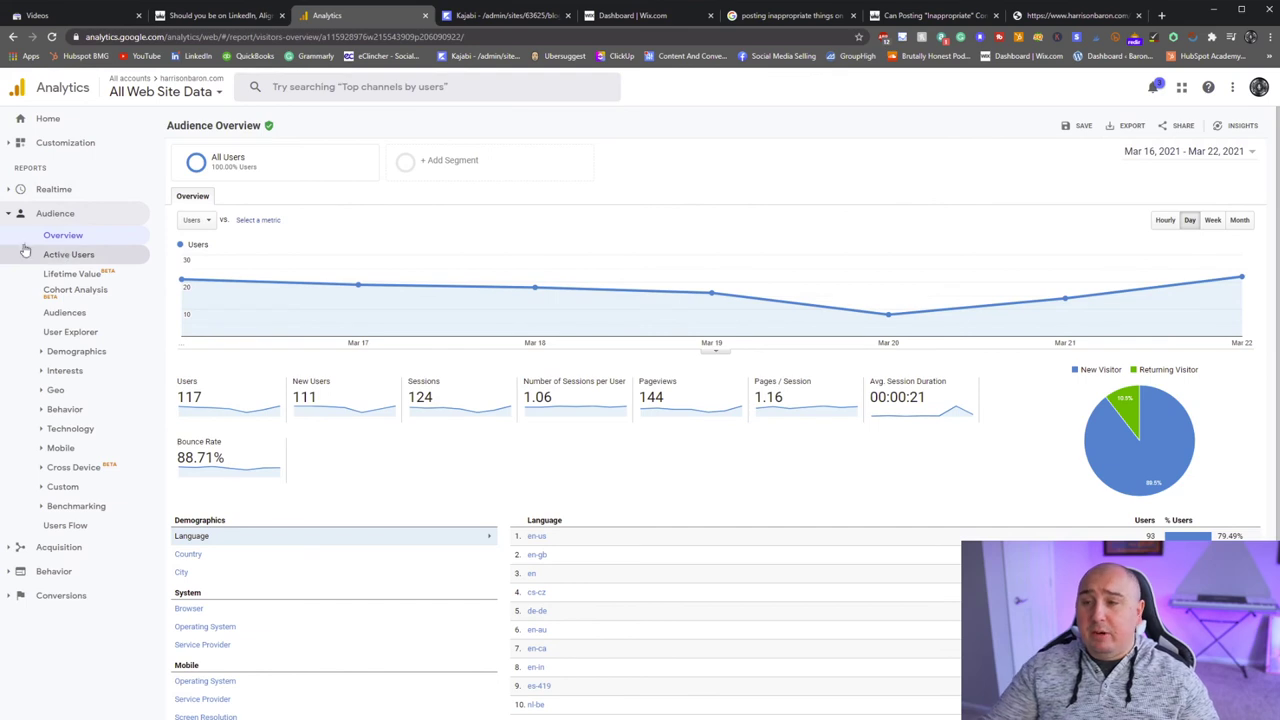
pyautogui.moveTo(348, 297)
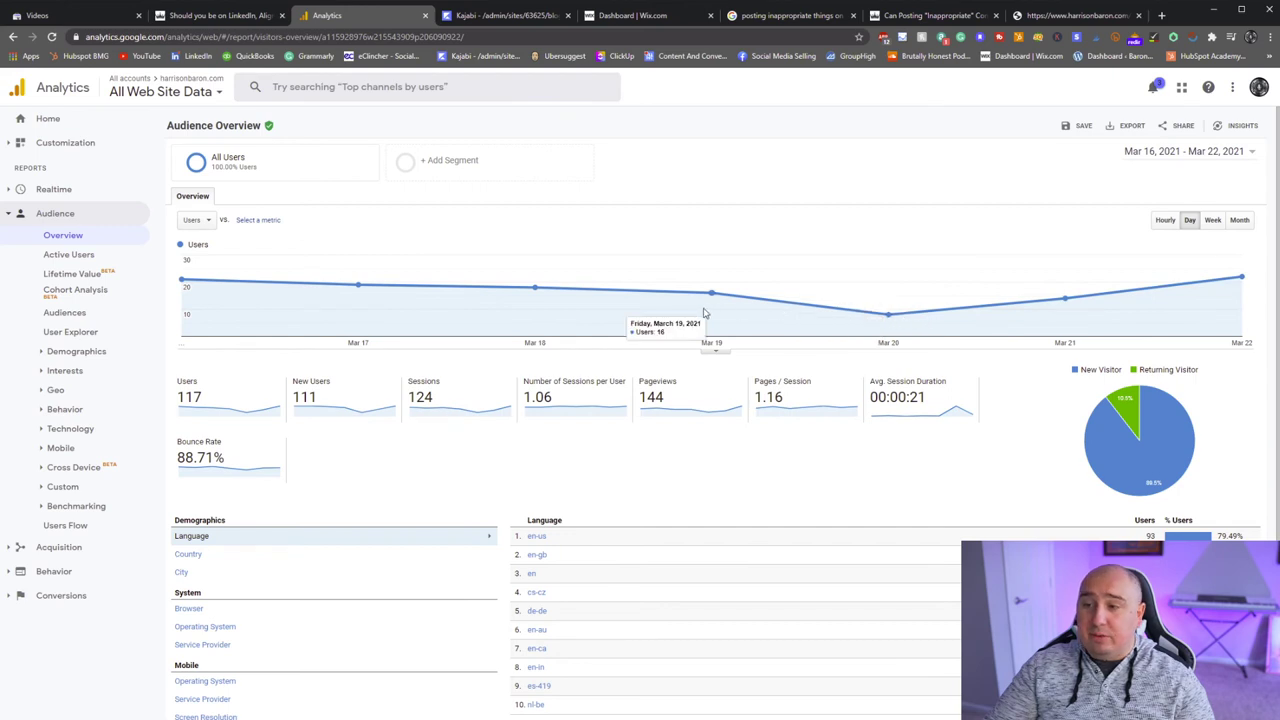
pyautogui.click(1210, 221)
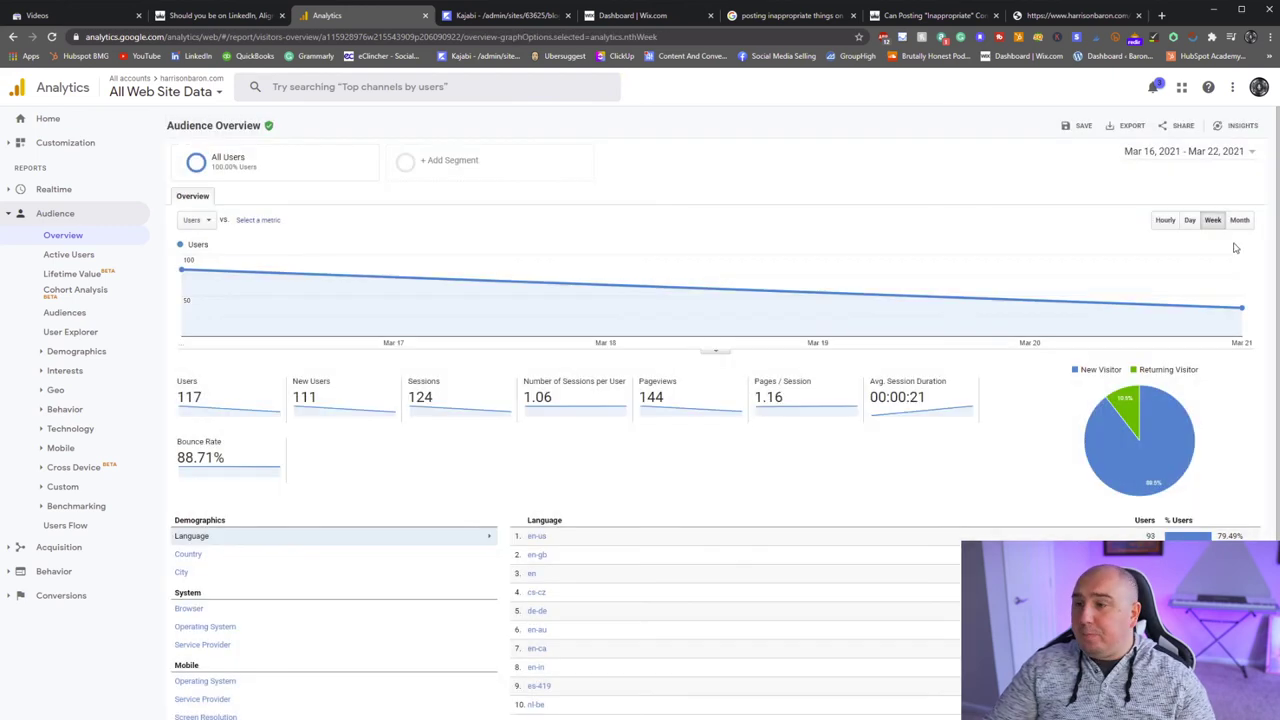
pyautogui.click(1239, 221)
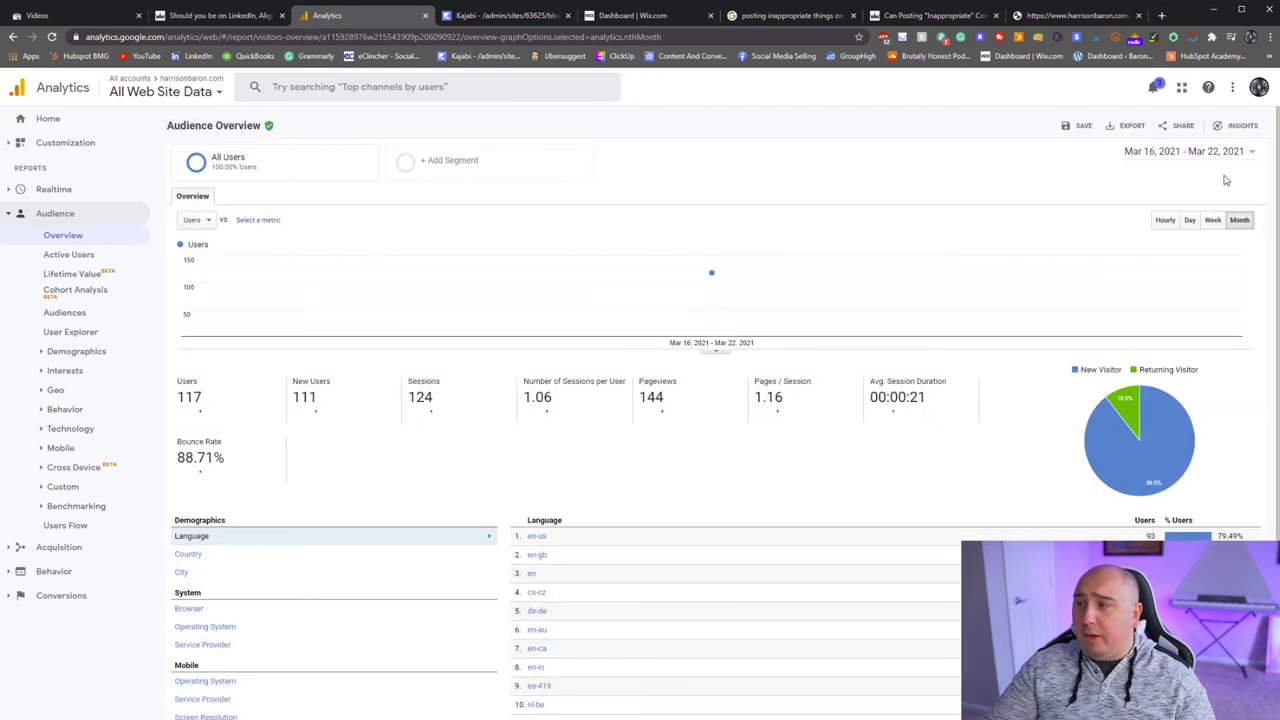
pyautogui.click(1213, 221)
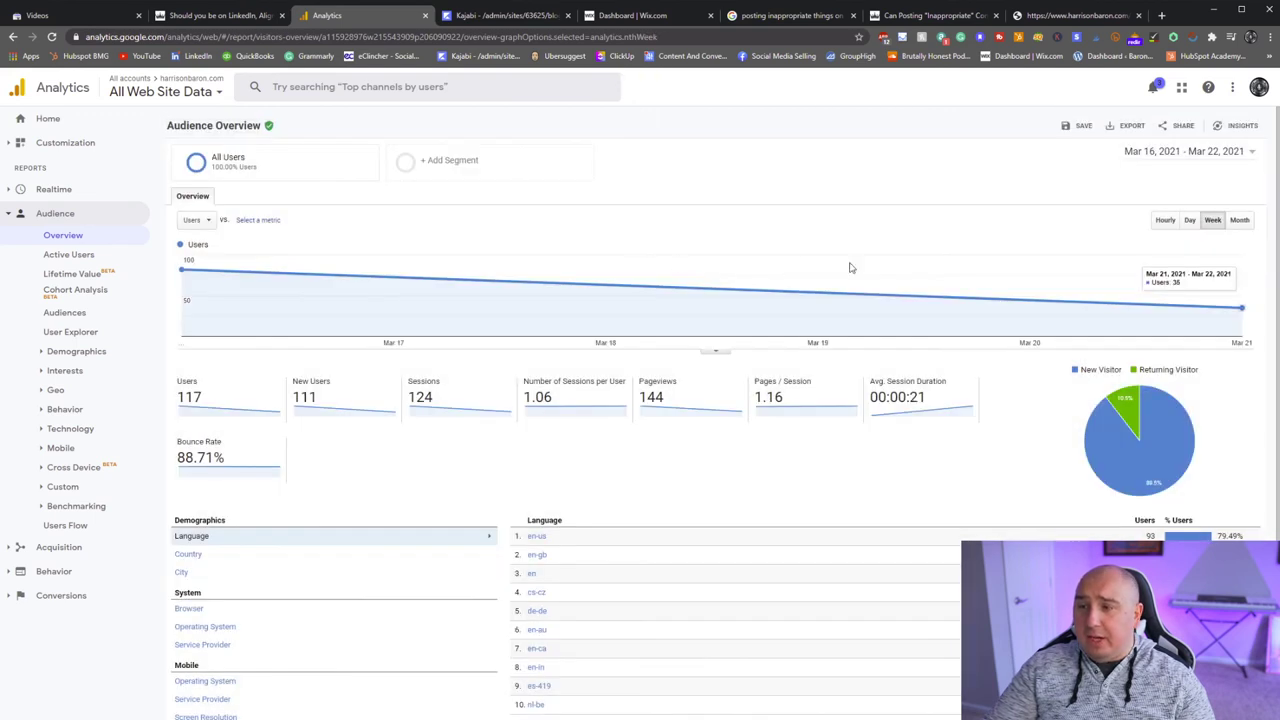
# Step: Set the Audience Overview date range to the last 30 days and inspect the weekly users trend
pyautogui.click(1203, 152)
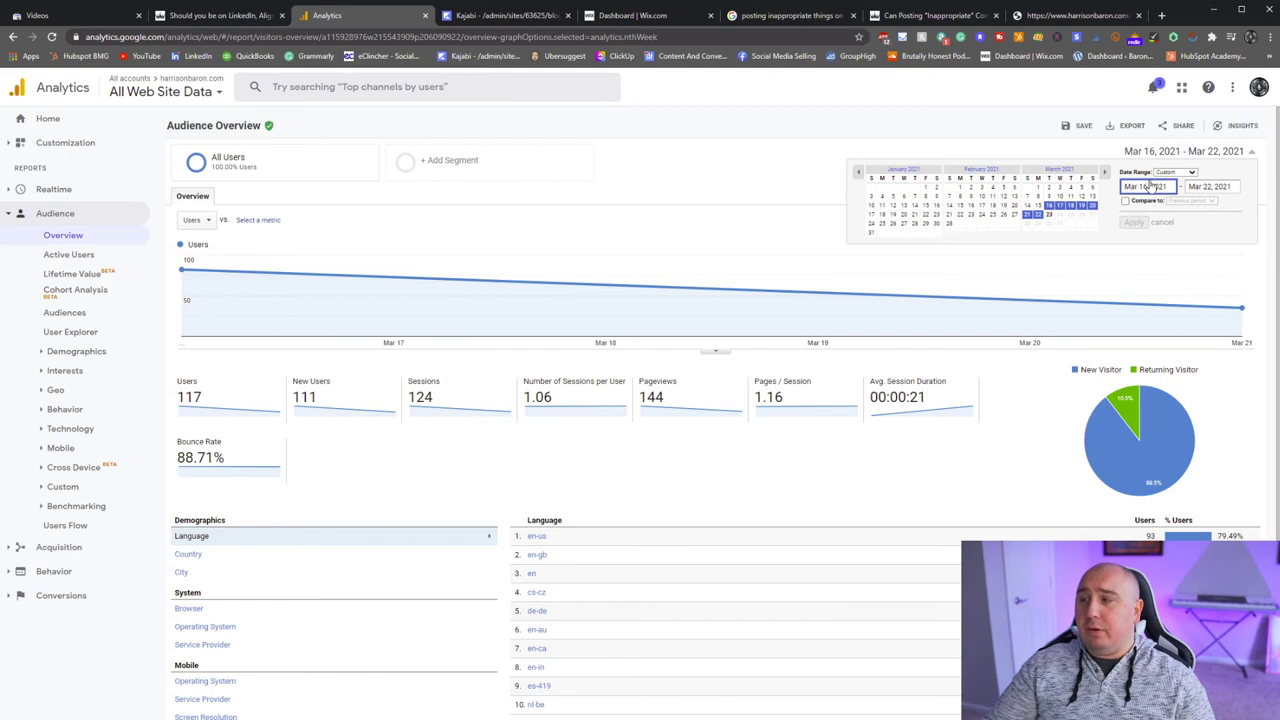
pyautogui.click(1190, 227)
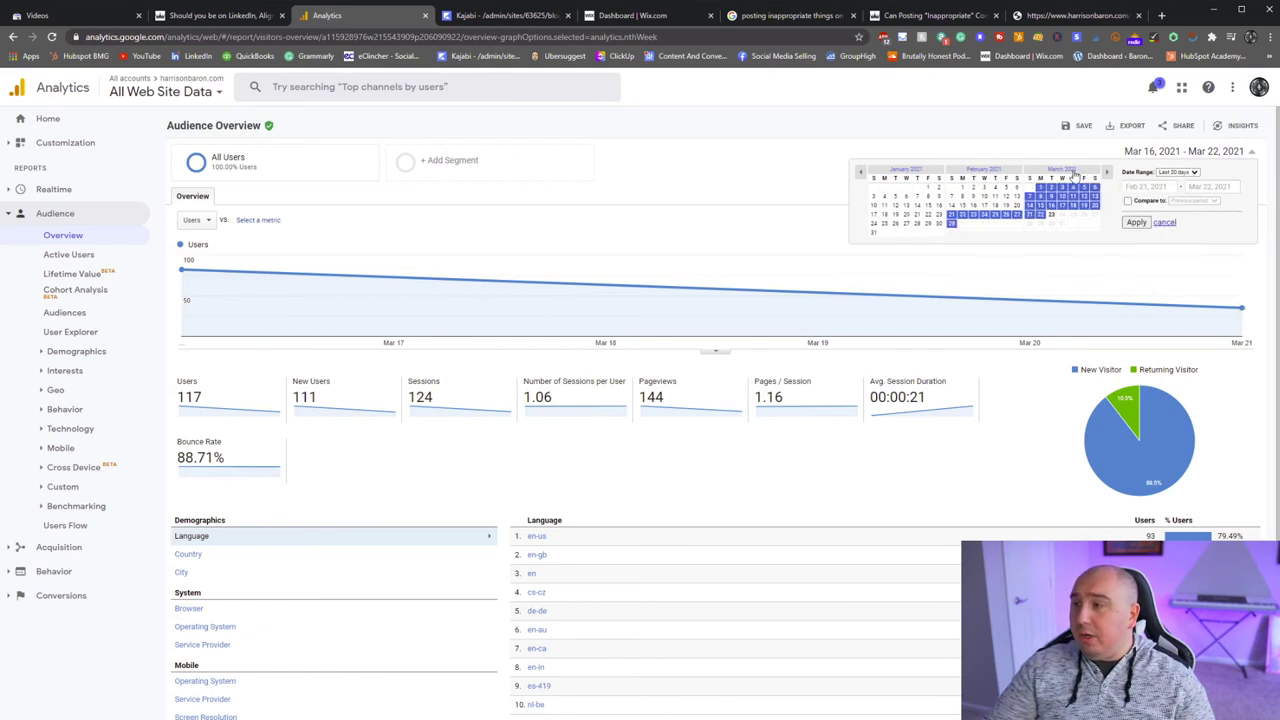
pyautogui.click(1128, 223)
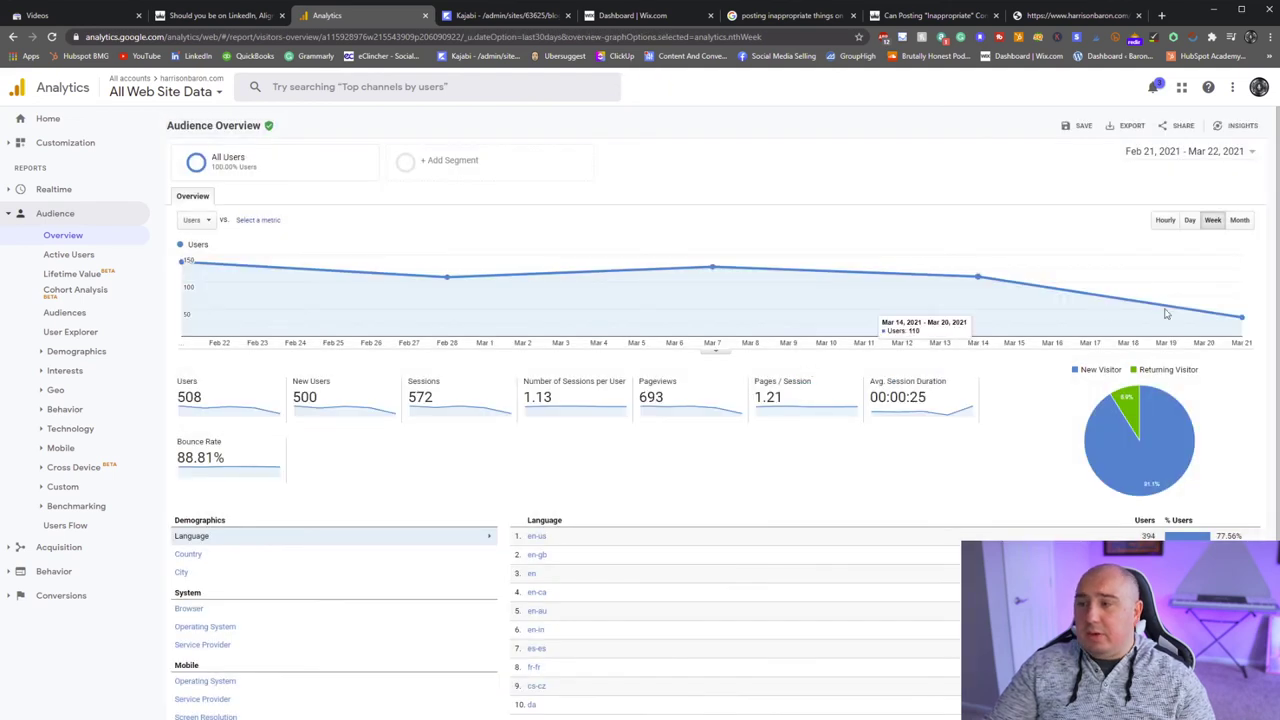
pyautogui.moveTo(265, 262)
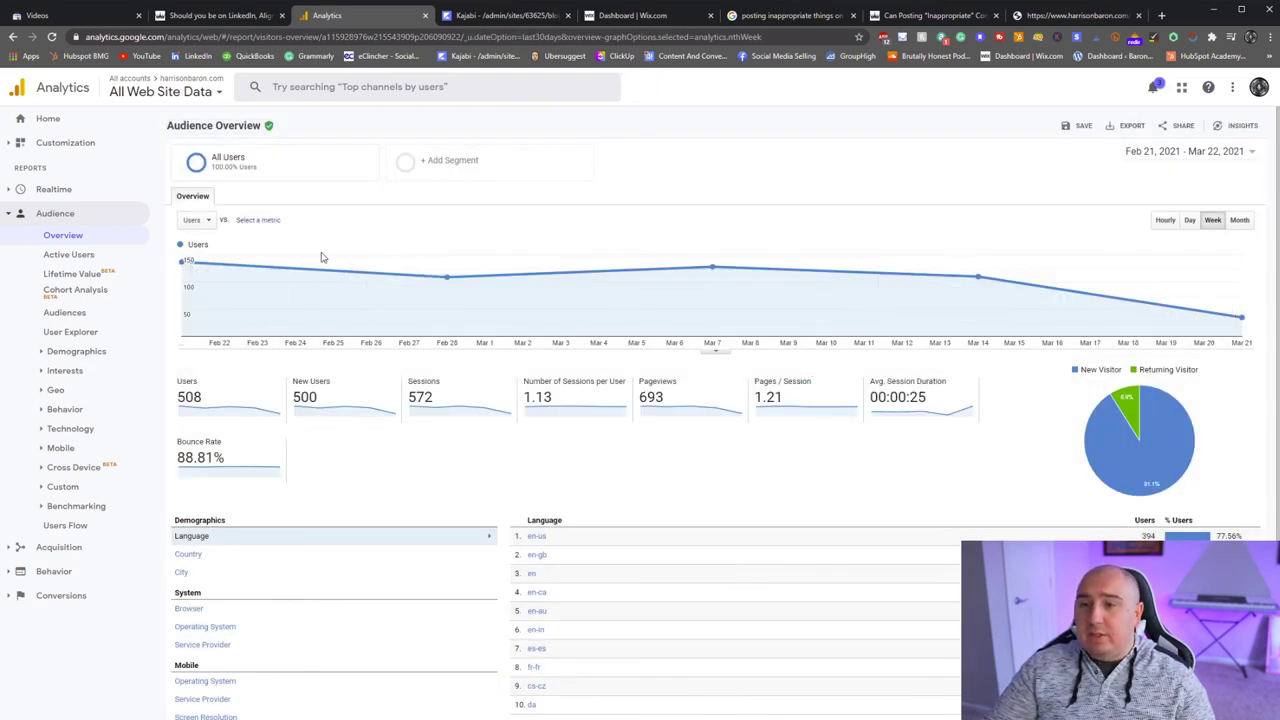
# Step: Set the report's start date to Feb 21, 2020 and inspect the early March 2020 spike in users
pyautogui.click(1163, 153)
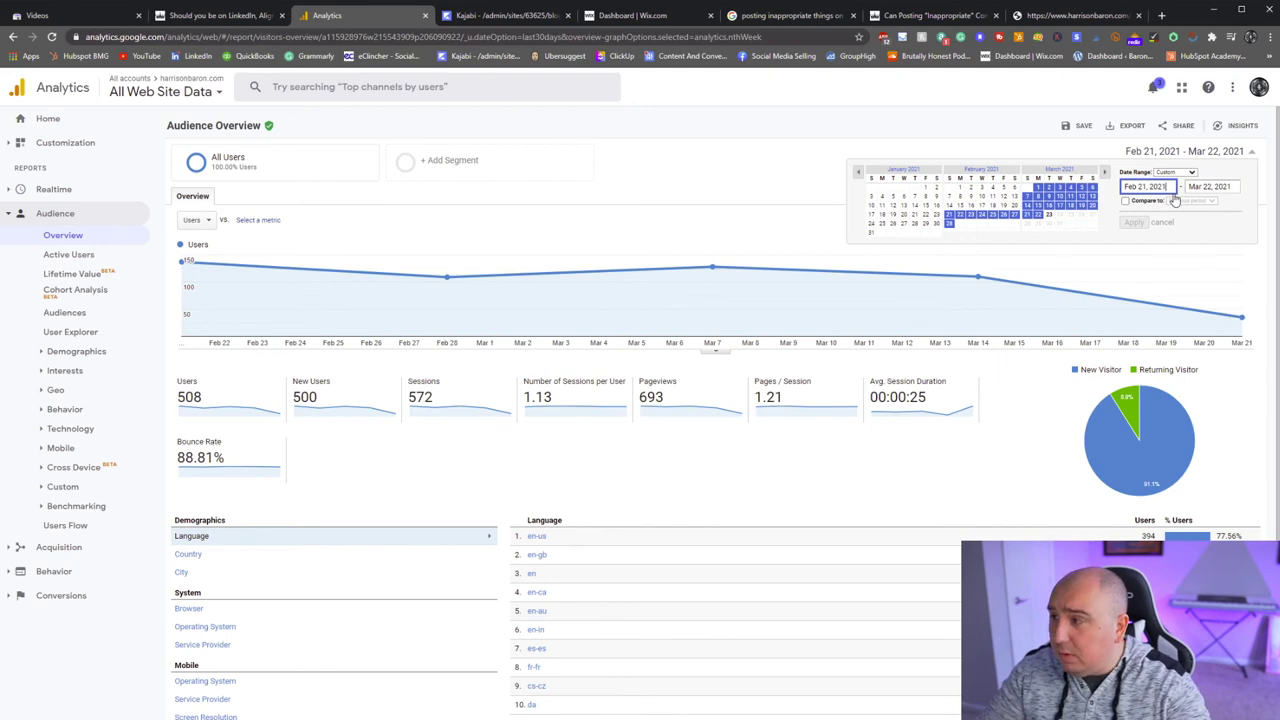
pyautogui.press('BackSpace')
pyautogui.write('0')
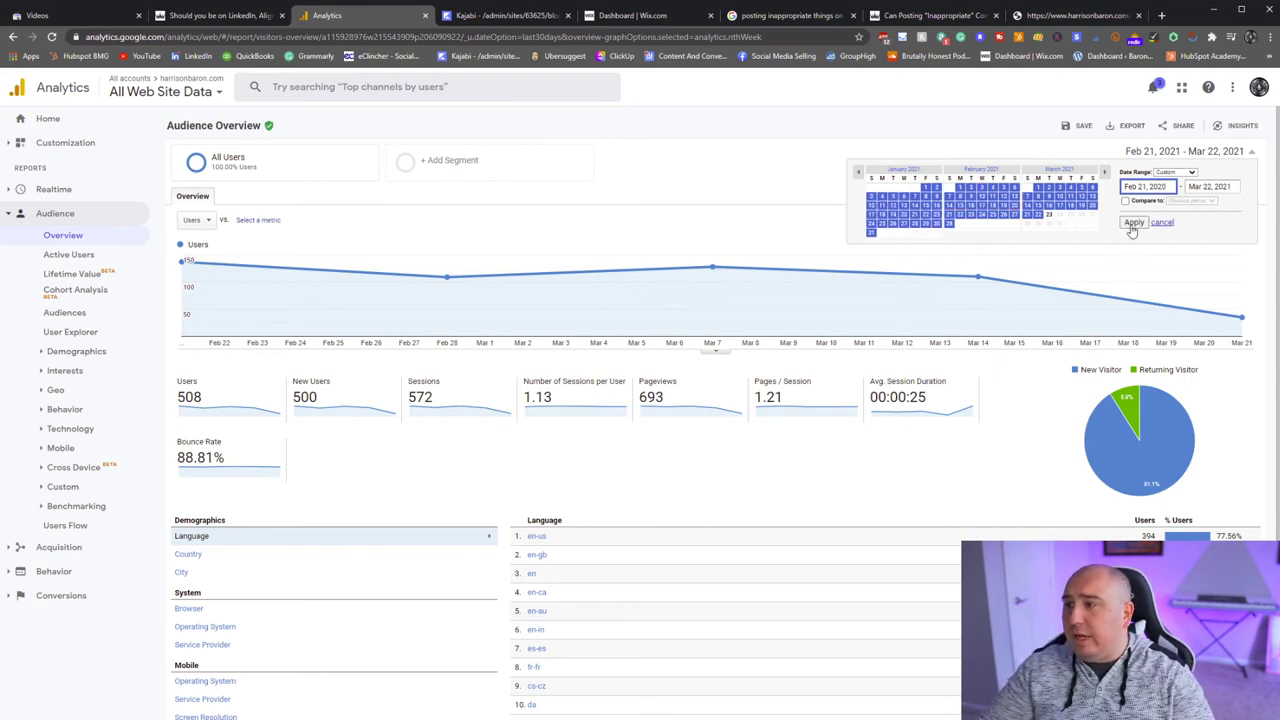
pyautogui.click(1133, 222)
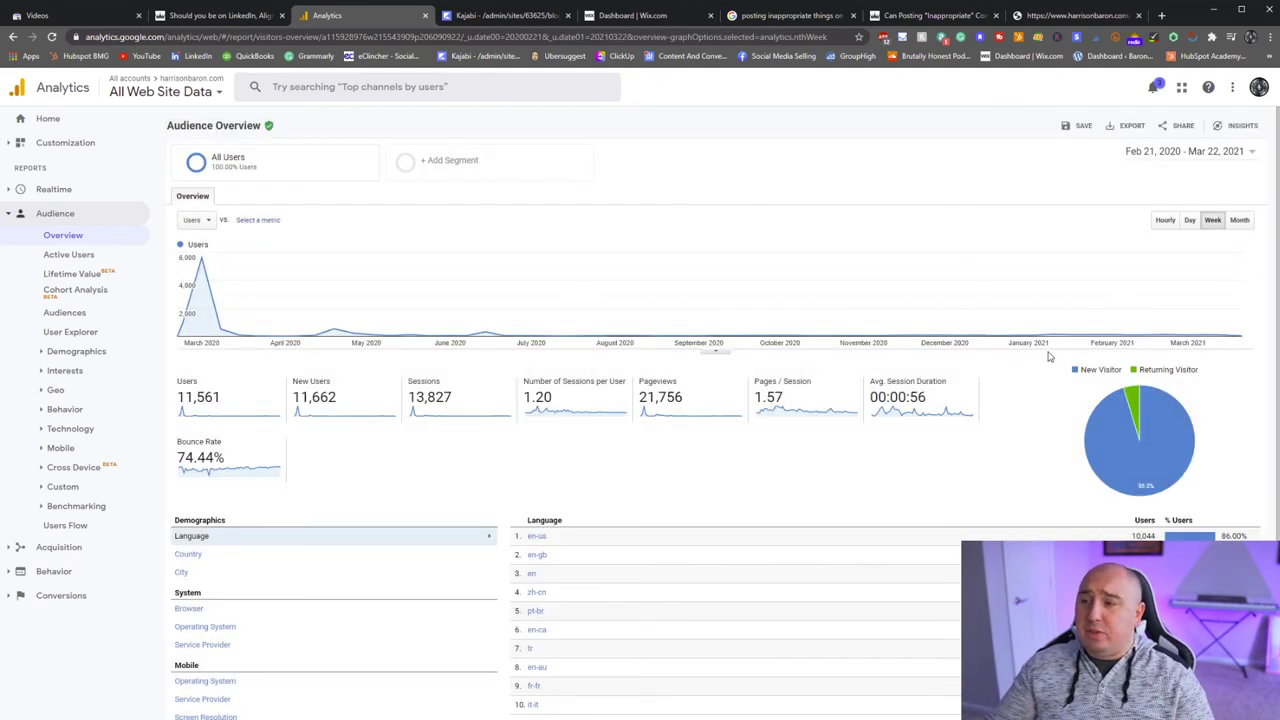
pyautogui.moveTo(200, 291)
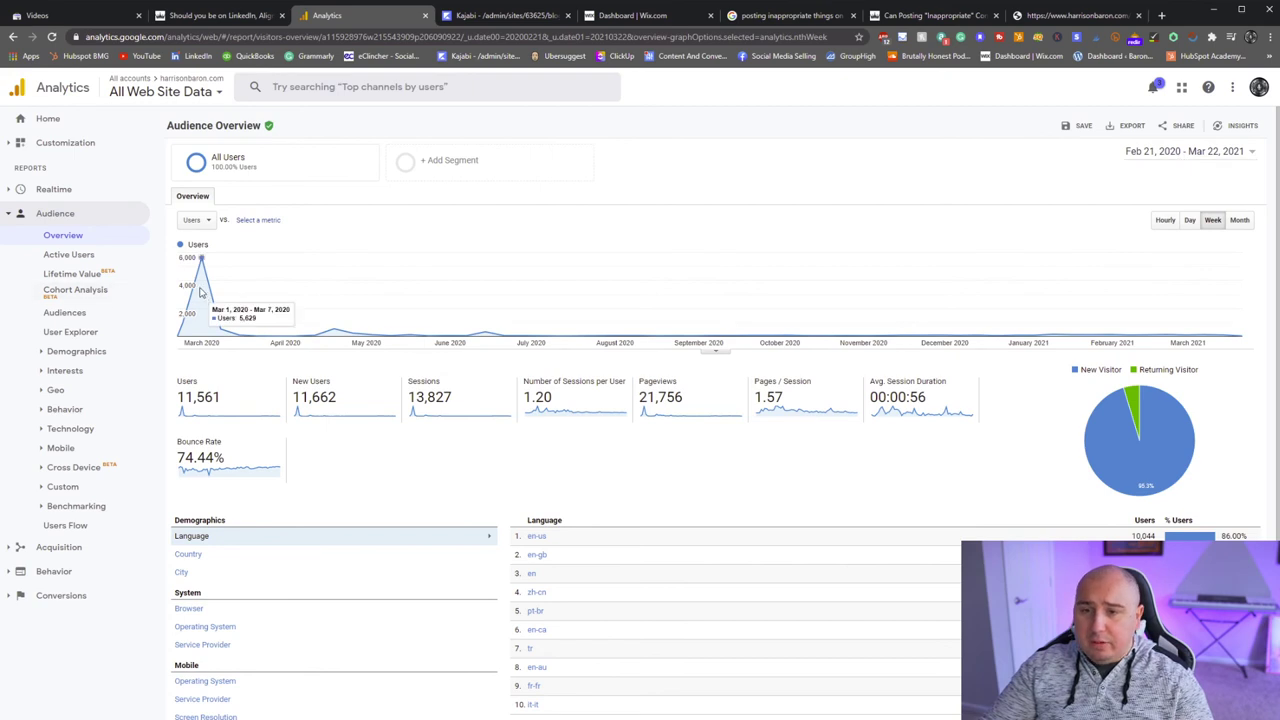
# Step: Set the report's start date to March 21, 2020 to exclude the early March spike
pyautogui.click(1236, 154)
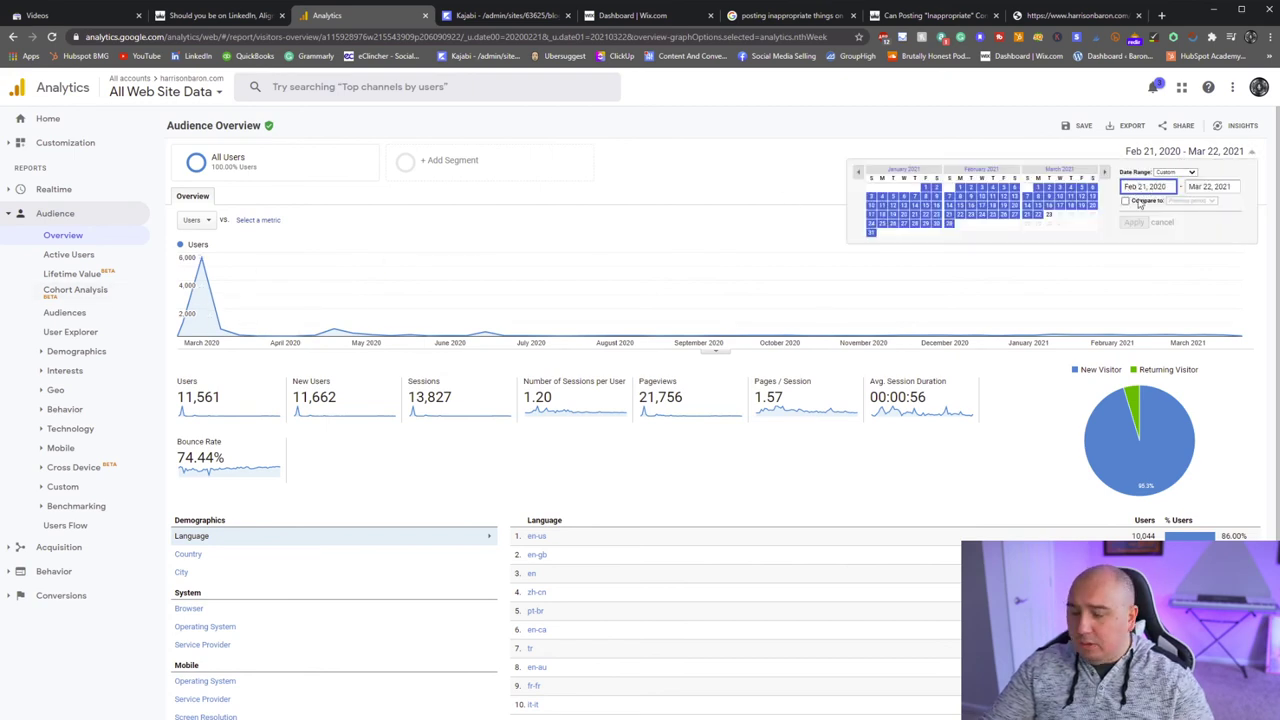
pyautogui.press('BackSpace')
pyautogui.press('BackSpace')
pyautogui.press('BackSpace')
pyautogui.write('march')
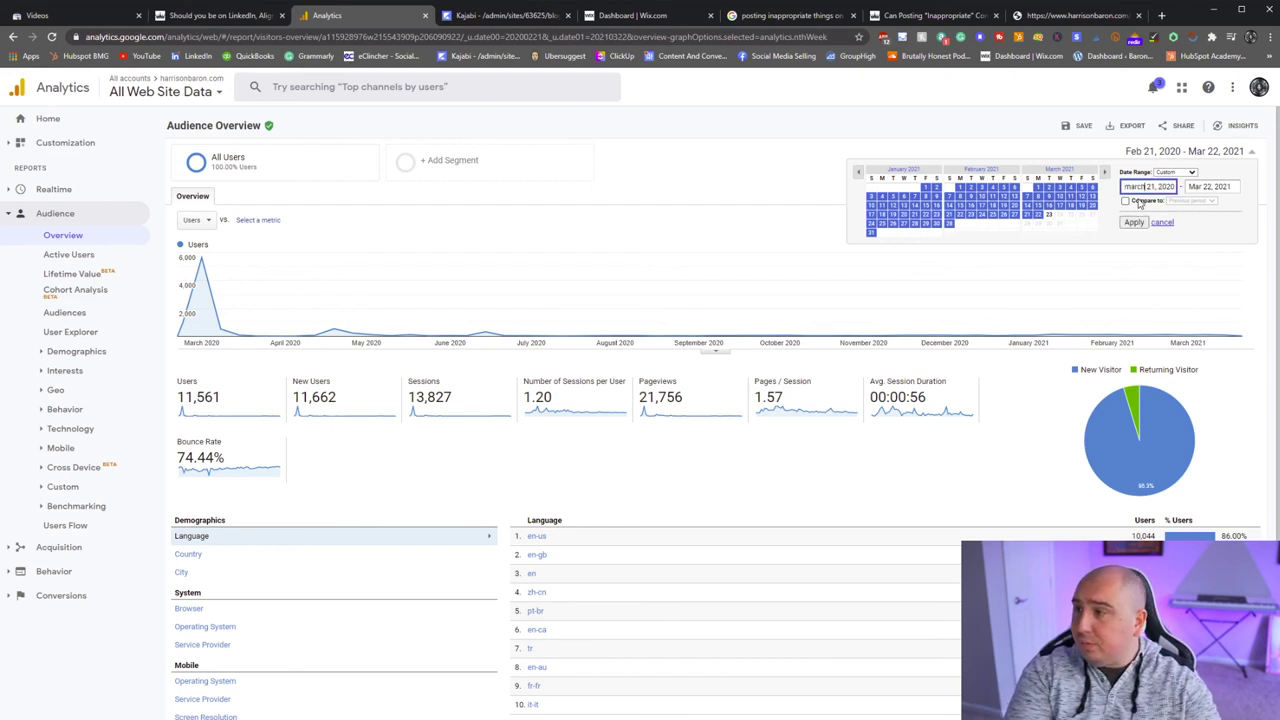
pyautogui.click(1134, 222)
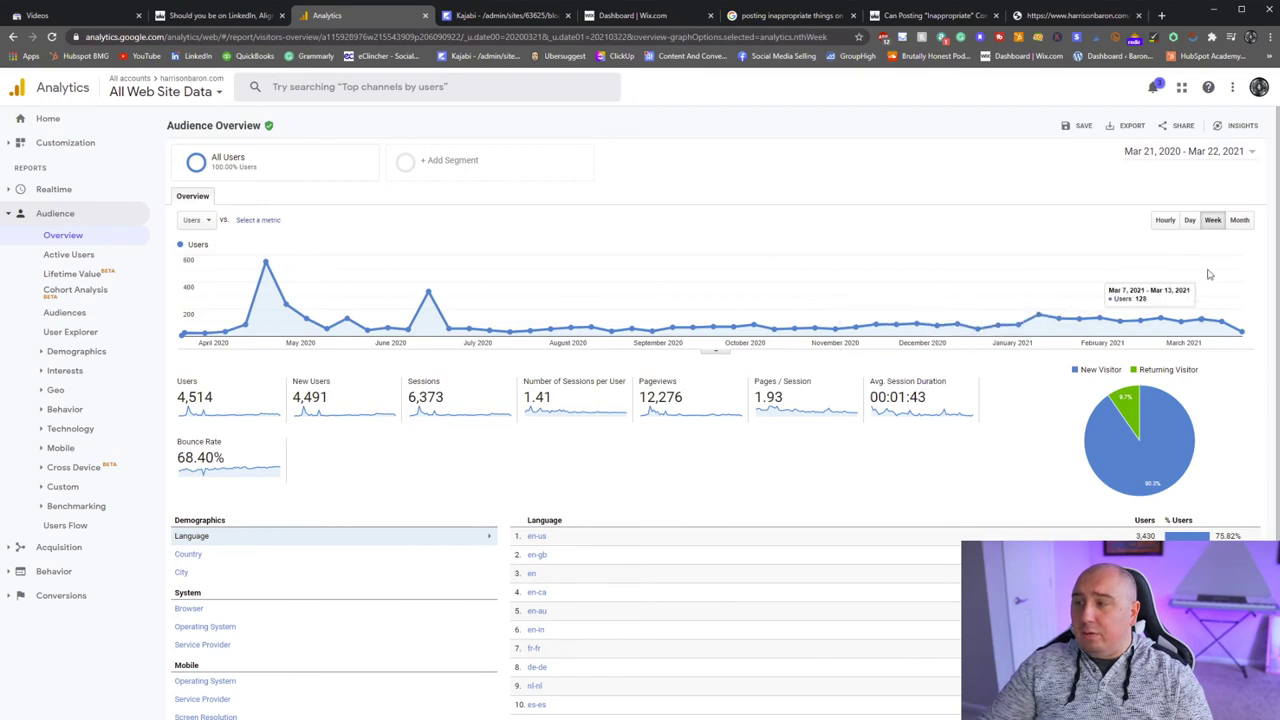
# Step: Compare the users chart by day, hour and month, and check the new versus returning visitor split
pyautogui.click(1190, 220)
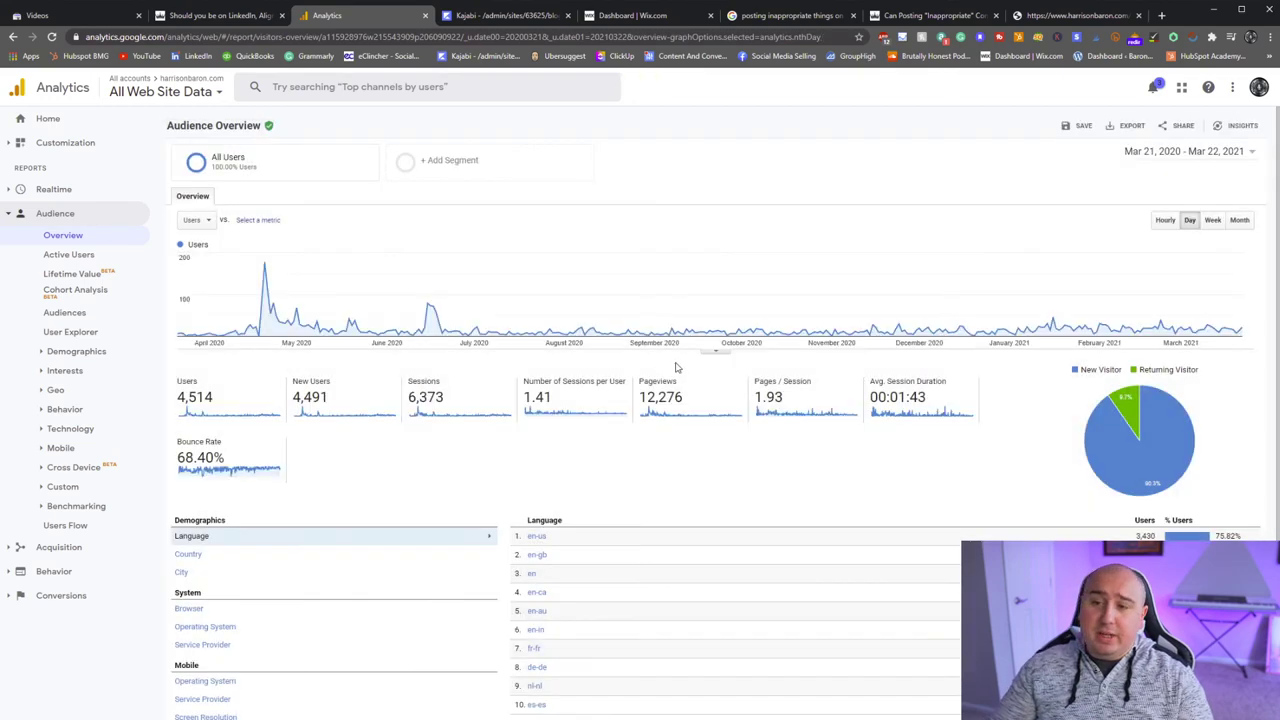
pyautogui.click(1162, 221)
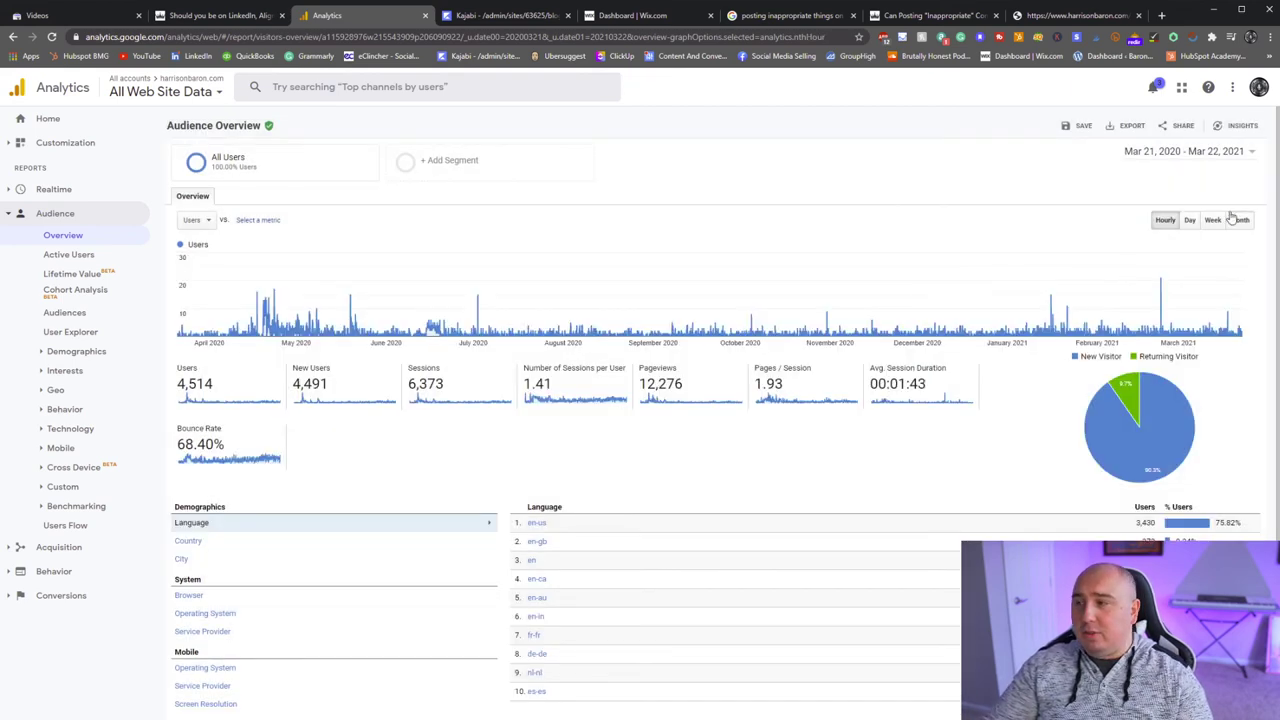
pyautogui.click(1240, 220)
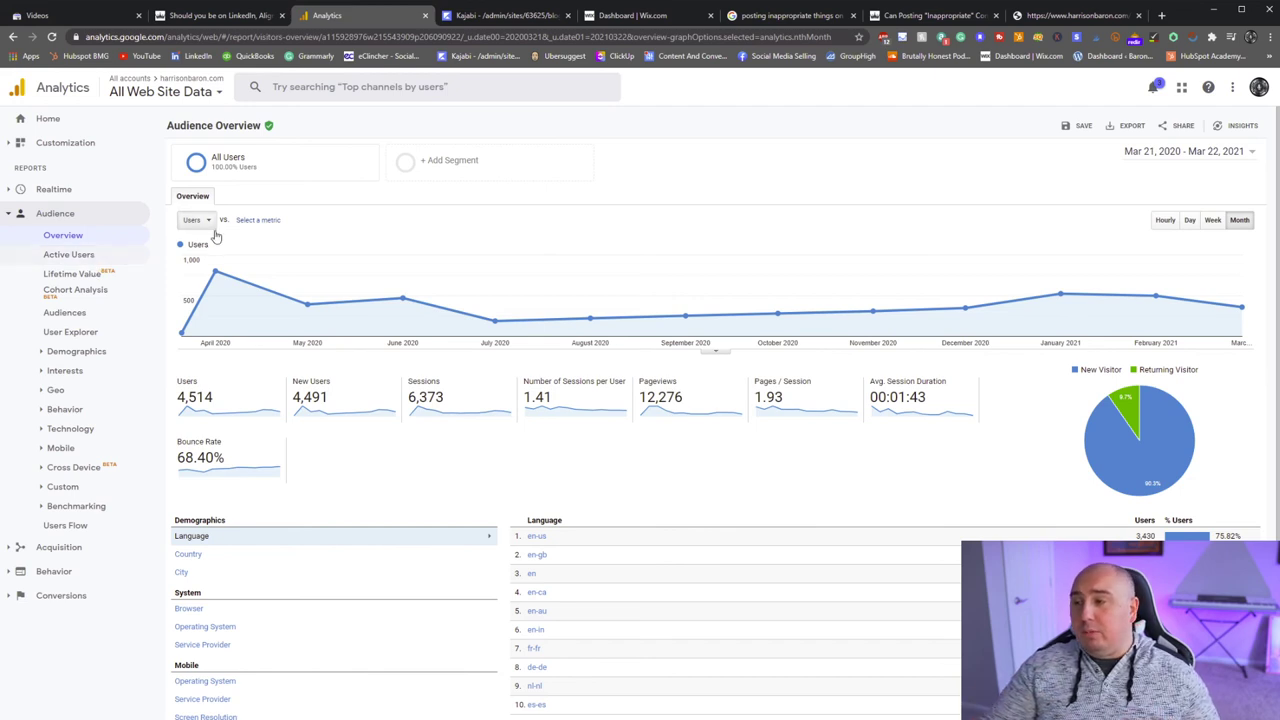
pyautogui.moveTo(1166, 482)
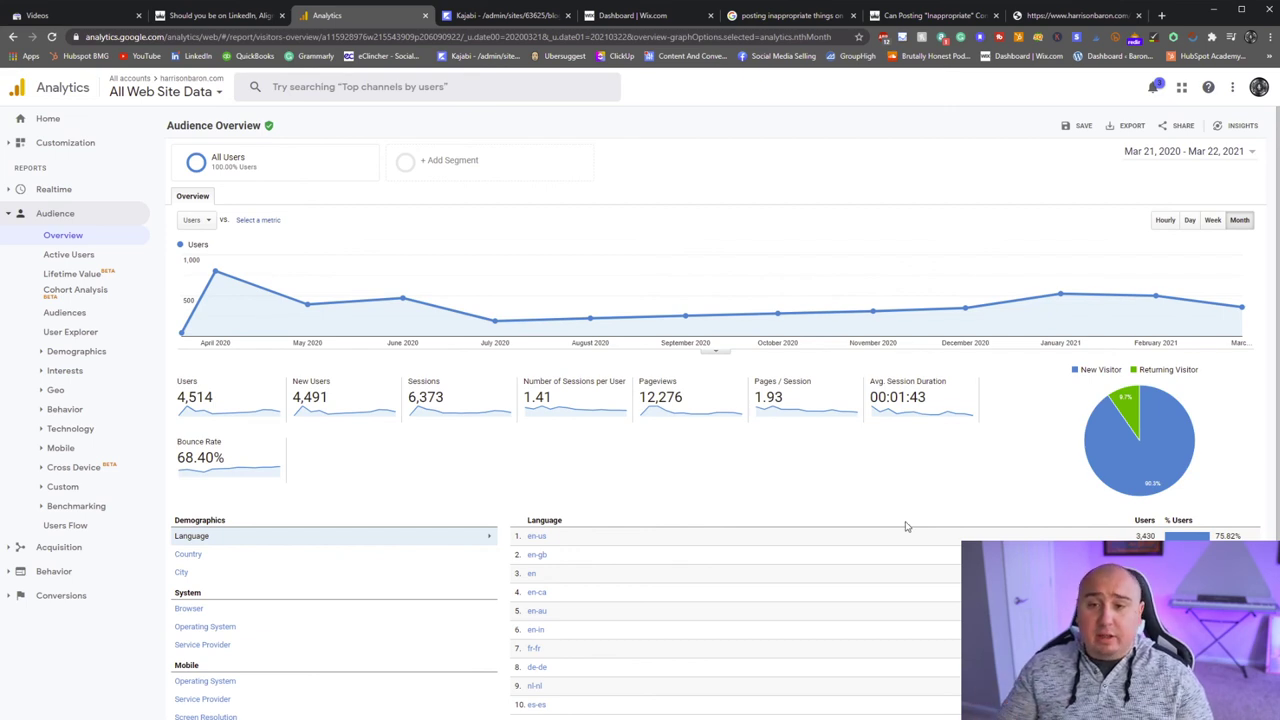
# Step: Check the Active Users report, and examine the gender and age breakdowns in the Demographics overview
pyautogui.click(88, 255)
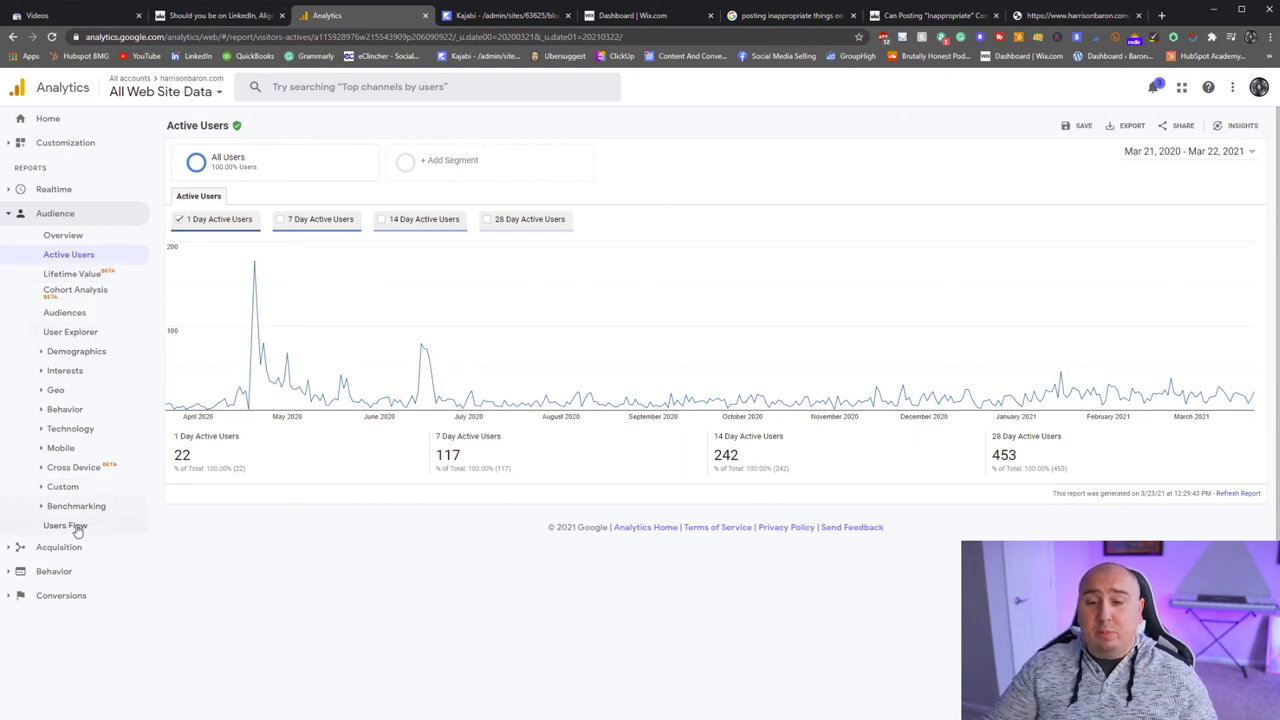
pyautogui.click(76, 352)
pyautogui.click(74, 371)
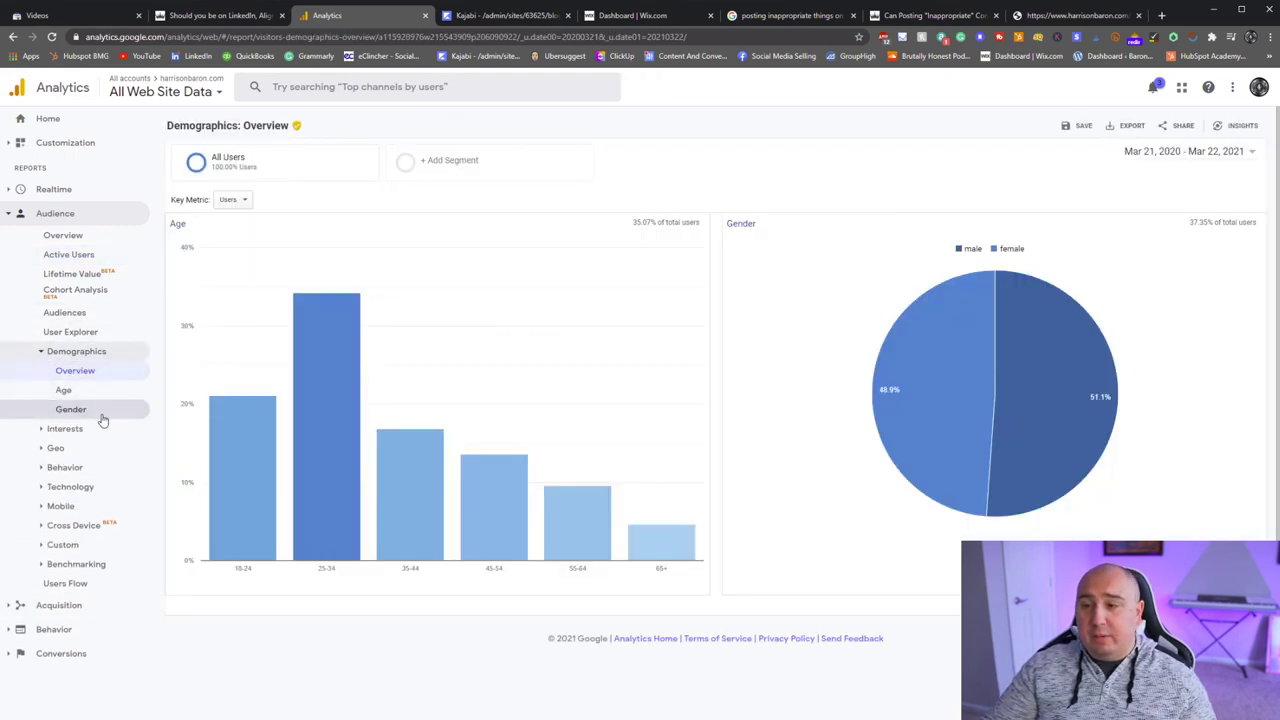
pyautogui.moveTo(1003, 351)
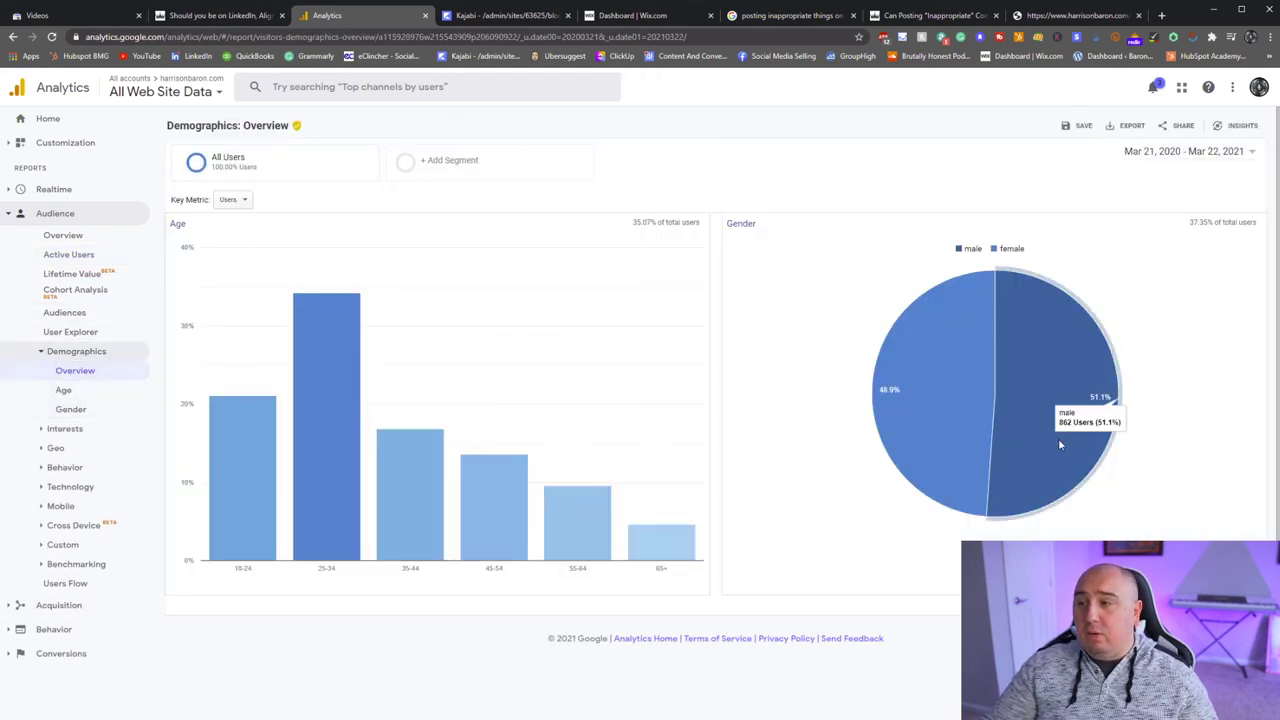
pyautogui.moveTo(924, 403)
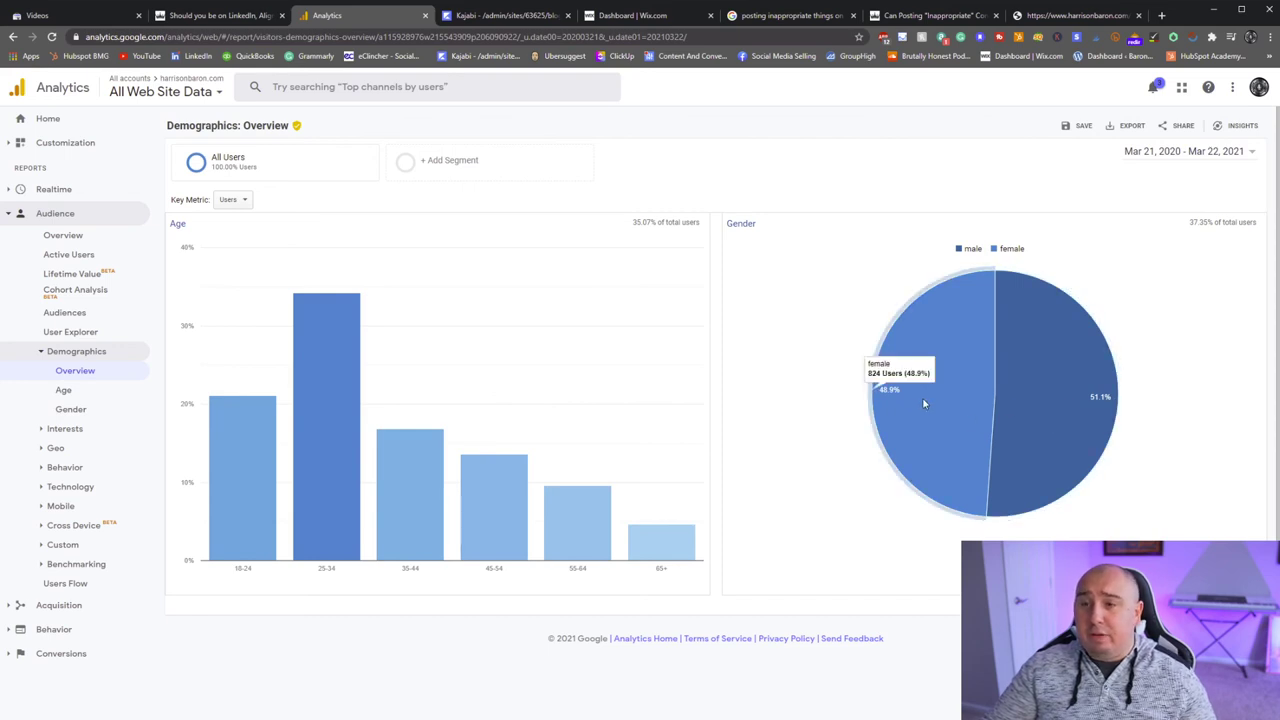
pyautogui.moveTo(328, 474)
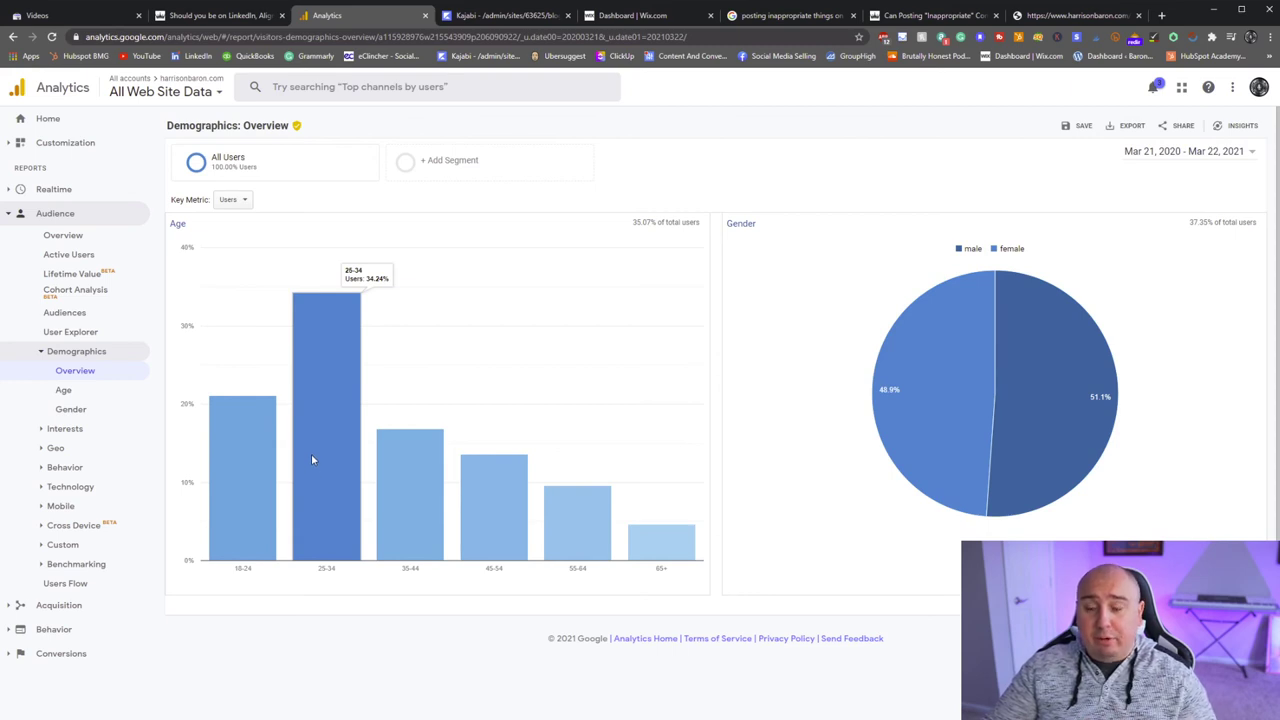
pyautogui.moveTo(242, 489)
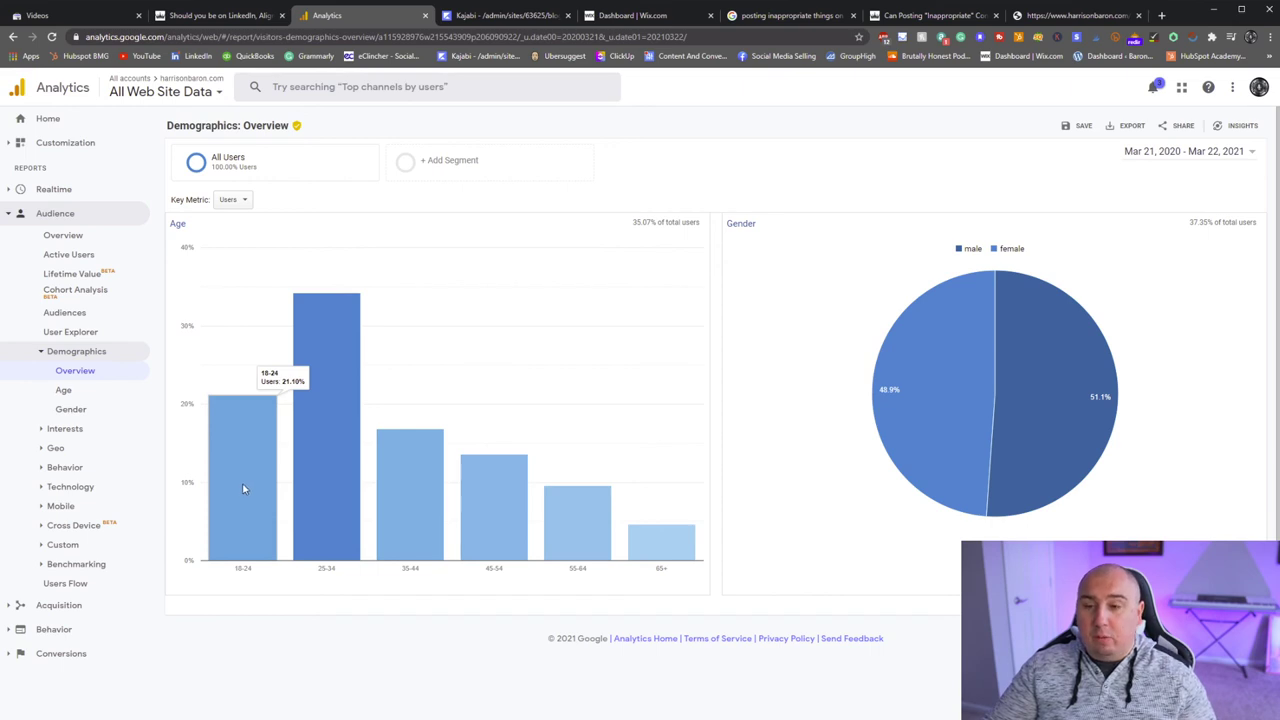
# Step: Compare the age groups, view the detailed Age report, and review the affinity and in-market categories in the Interests overview
pyautogui.moveTo(384, 487)
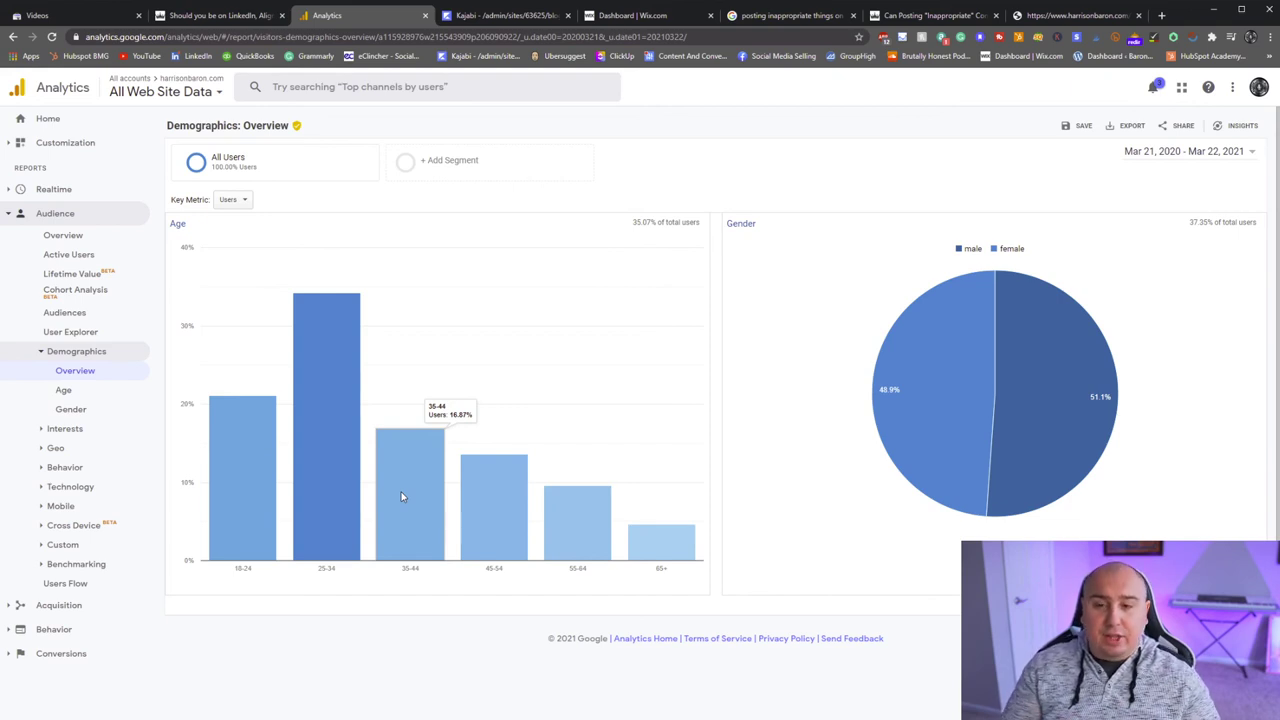
pyautogui.click(63, 391)
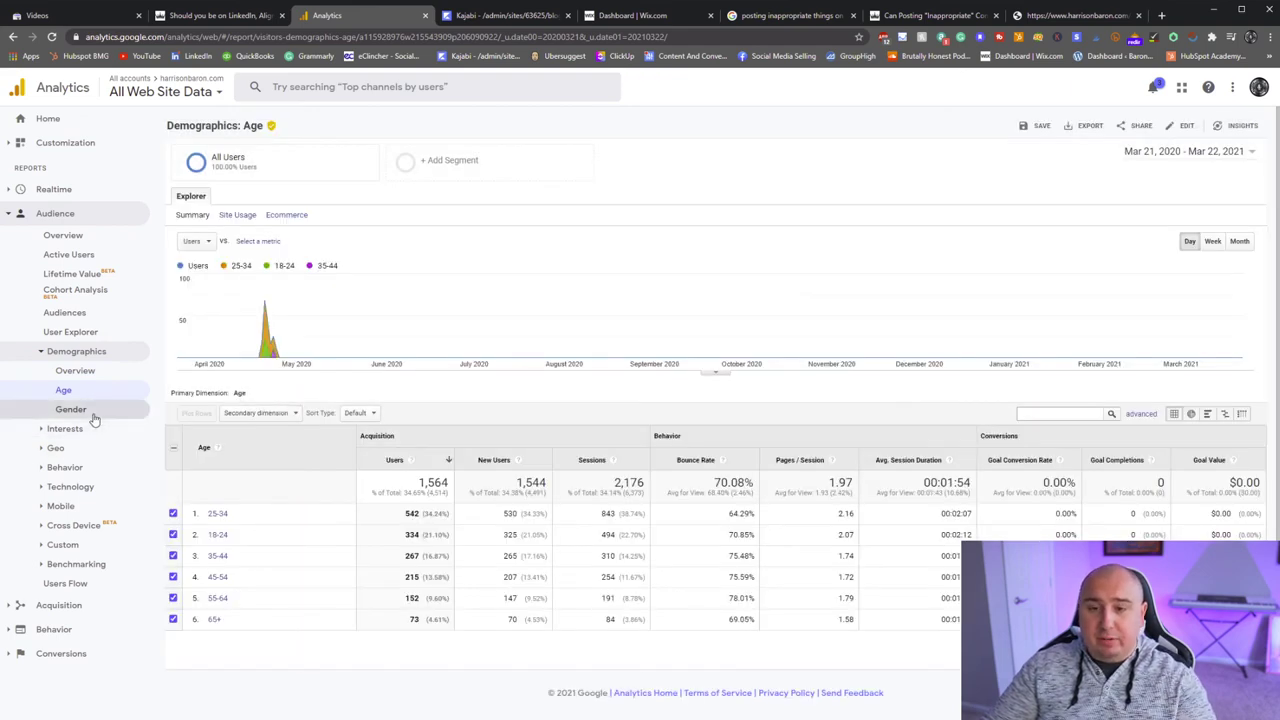
pyautogui.click(72, 430)
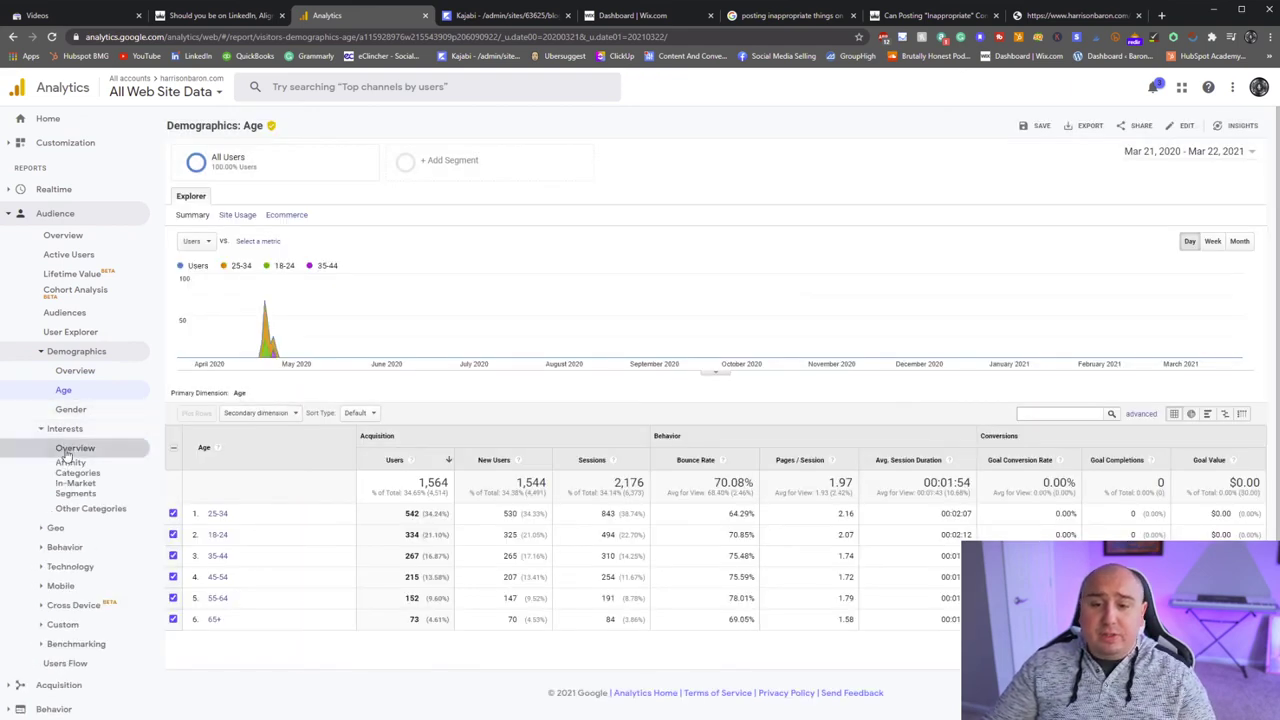
pyautogui.click(68, 450)
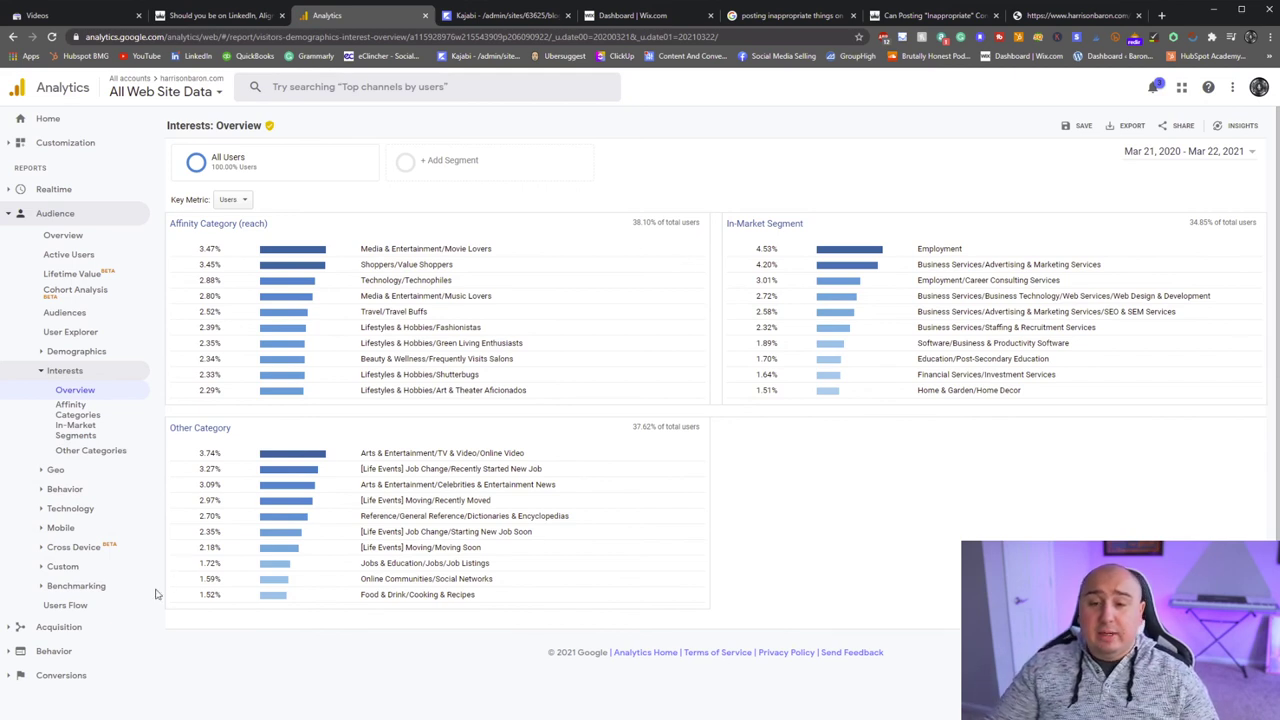
# Step: Review the Acquisition overview, then examine the Organic Search channel's keywords and its daily users trend through March 2021
pyautogui.click(45, 627)
pyautogui.click(86, 650)
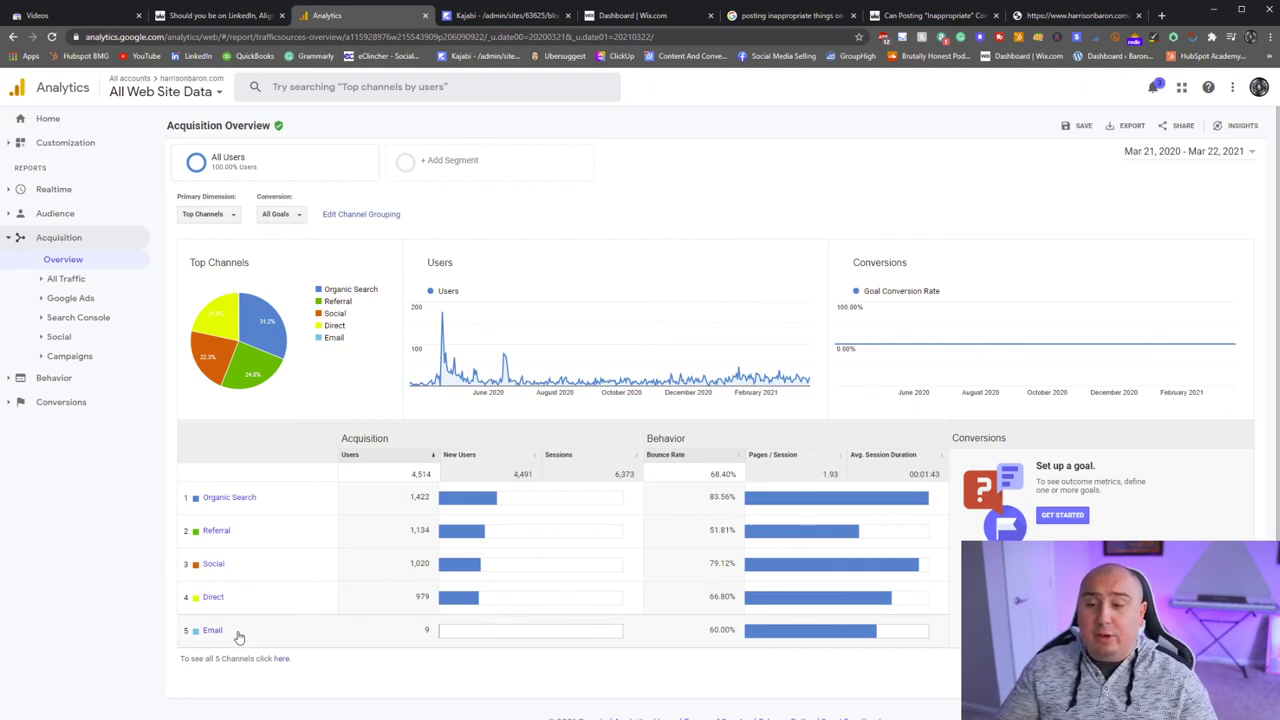
pyautogui.click(62, 280)
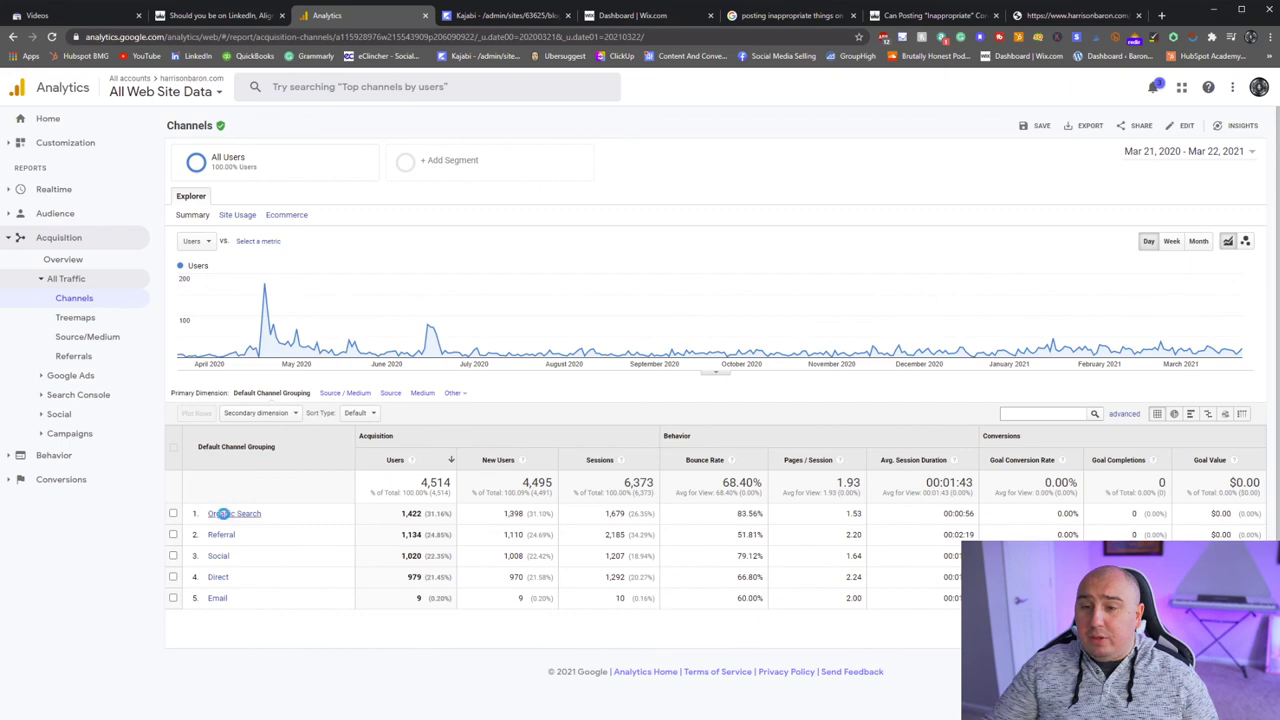
pyautogui.click(222, 514)
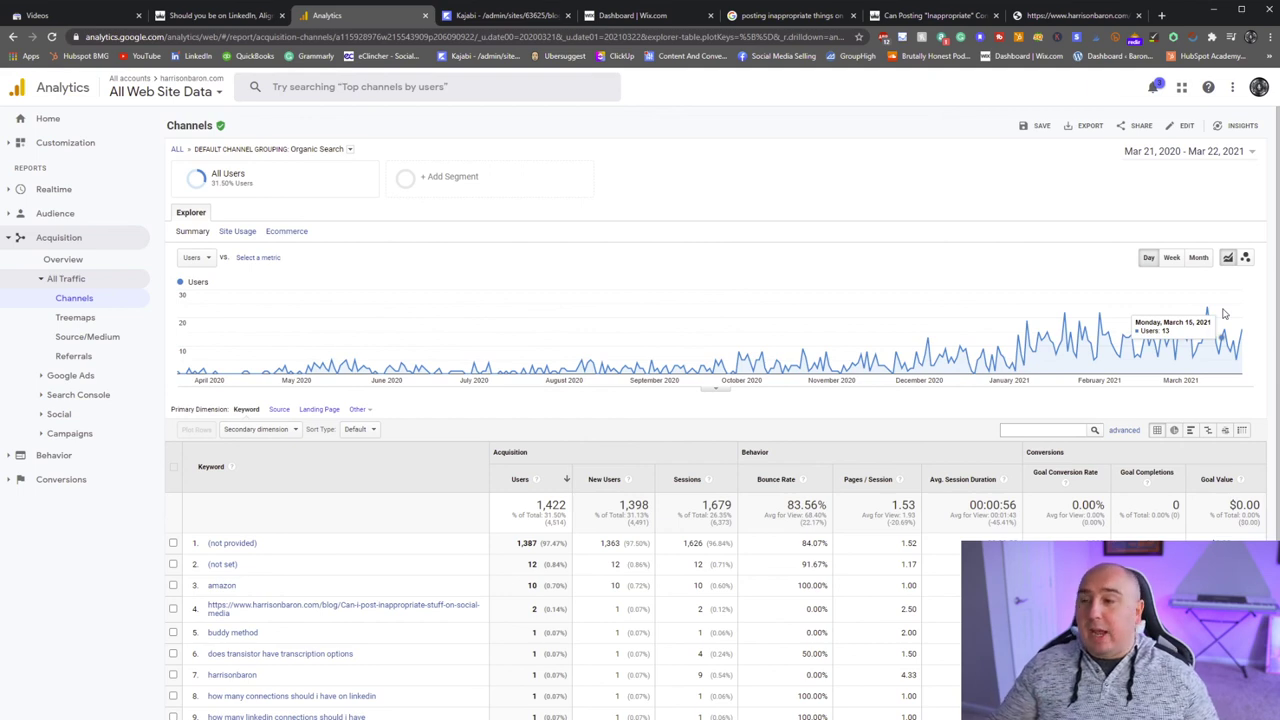
pyautogui.moveTo(1164, 315)
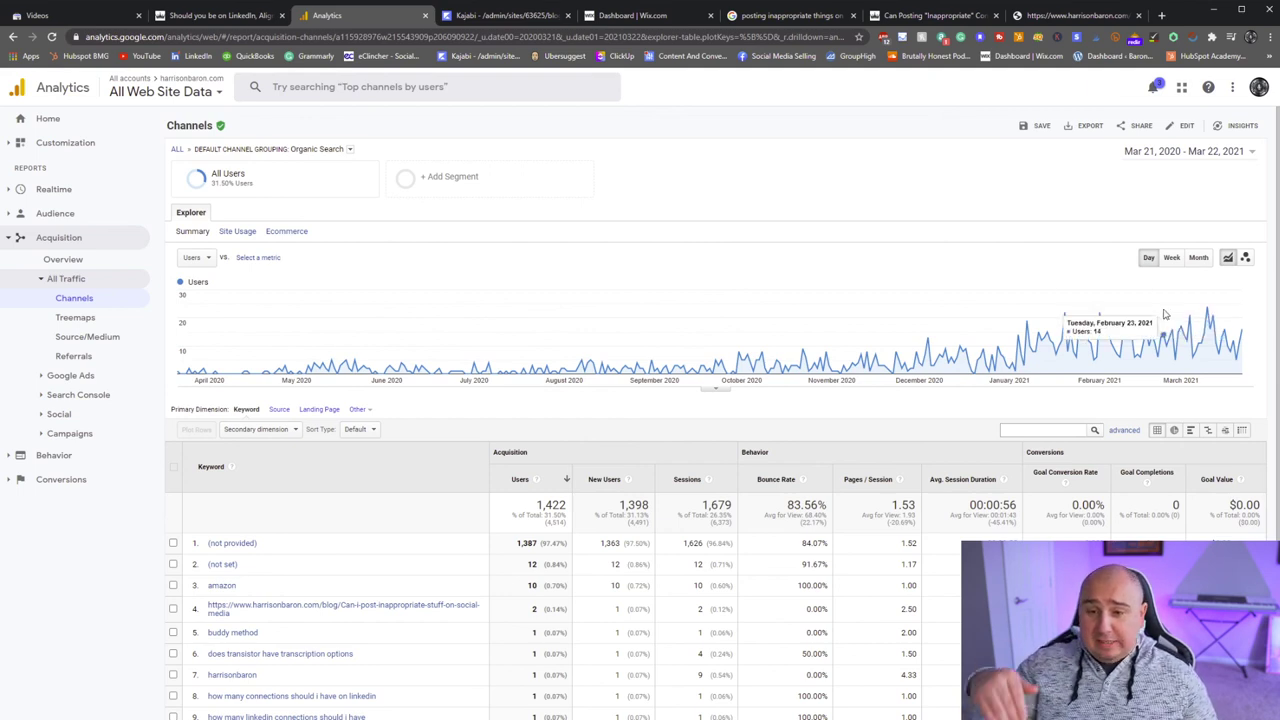
# Step: Review the top pages in the Behavior overview and trace through traffic and drop-offs across interactions in the Behavior Flow report
pyautogui.click(55, 455)
pyautogui.click(63, 479)
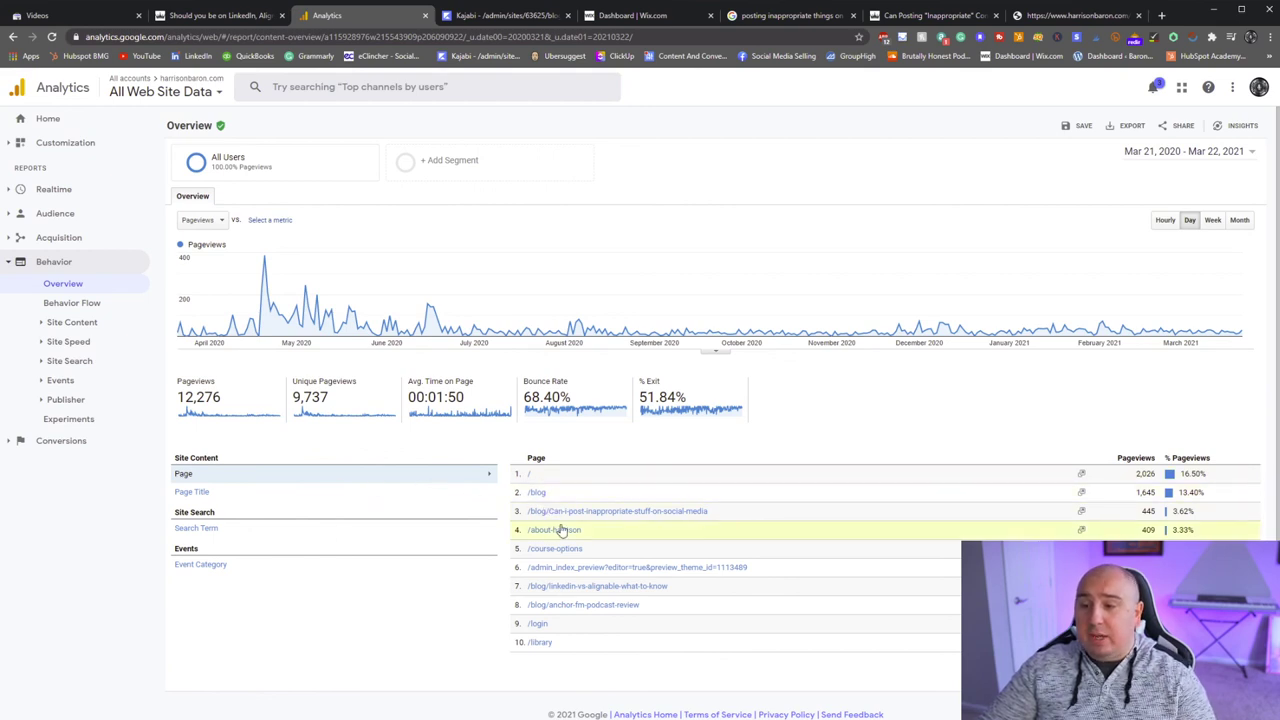
pyautogui.click(84, 305)
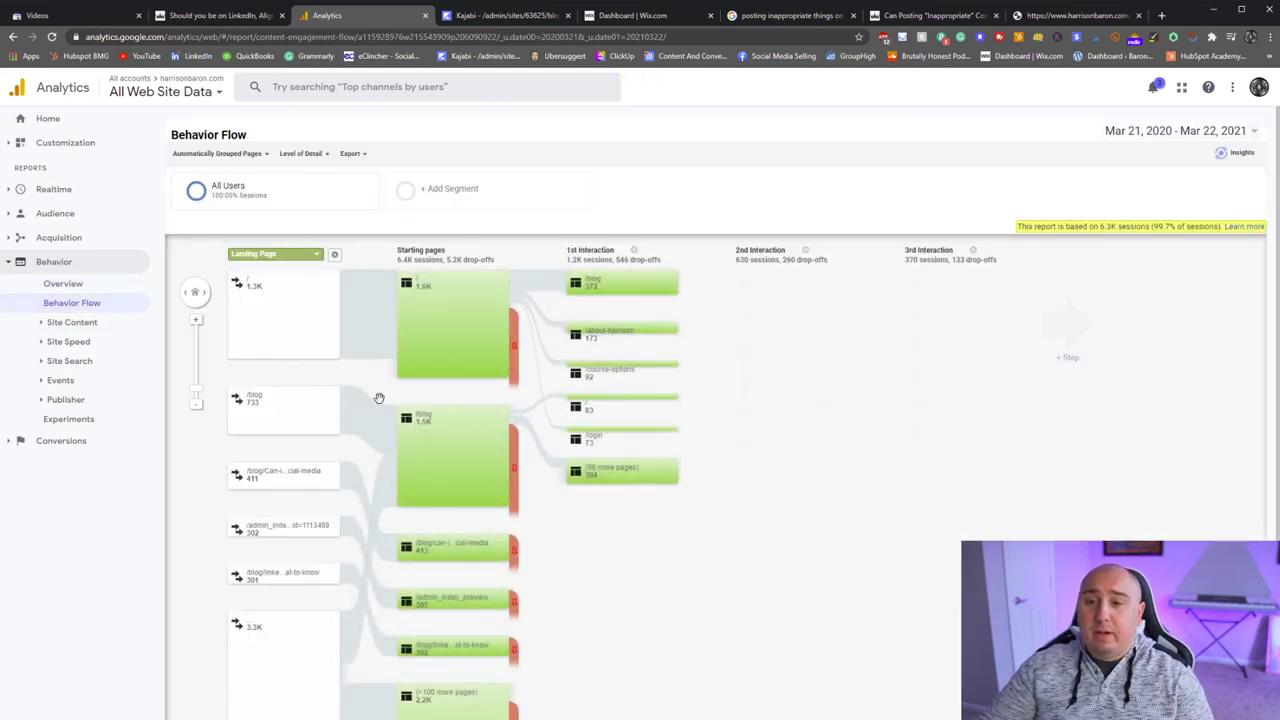
pyautogui.scroll(-1, 300, 306)
pyautogui.scroll(-1, 300, 306)
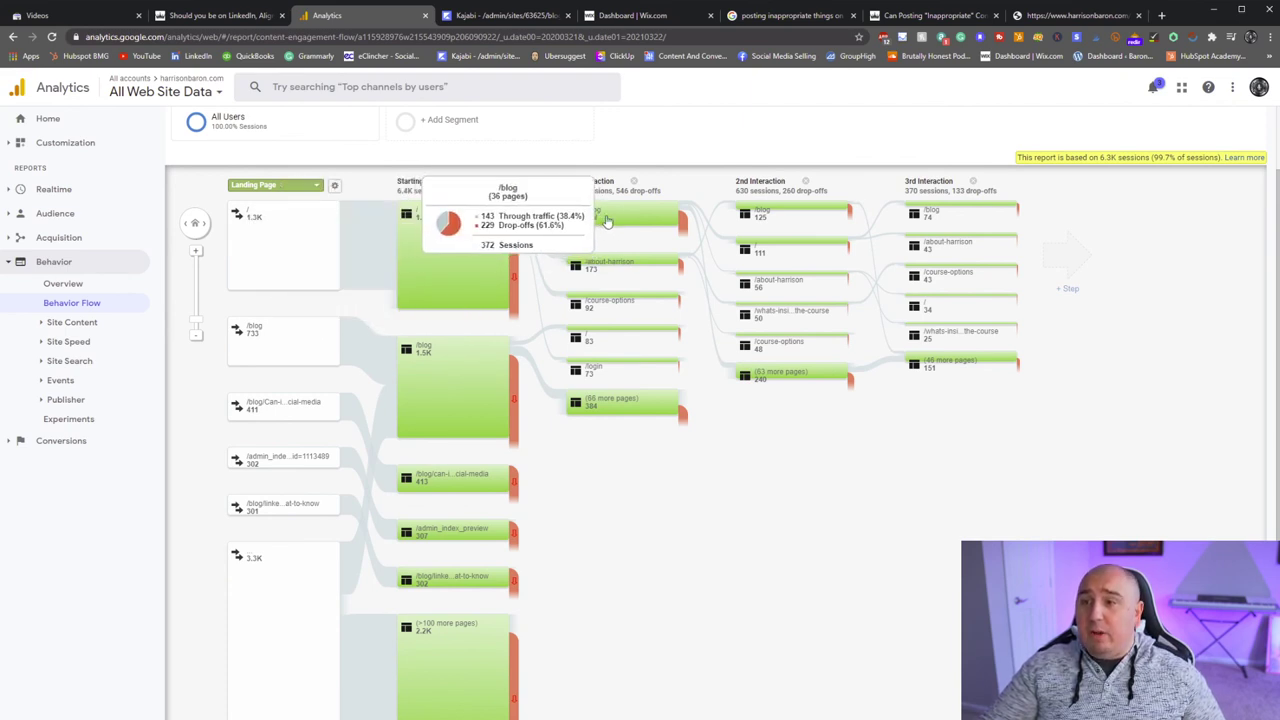
pyautogui.moveTo(636, 231)
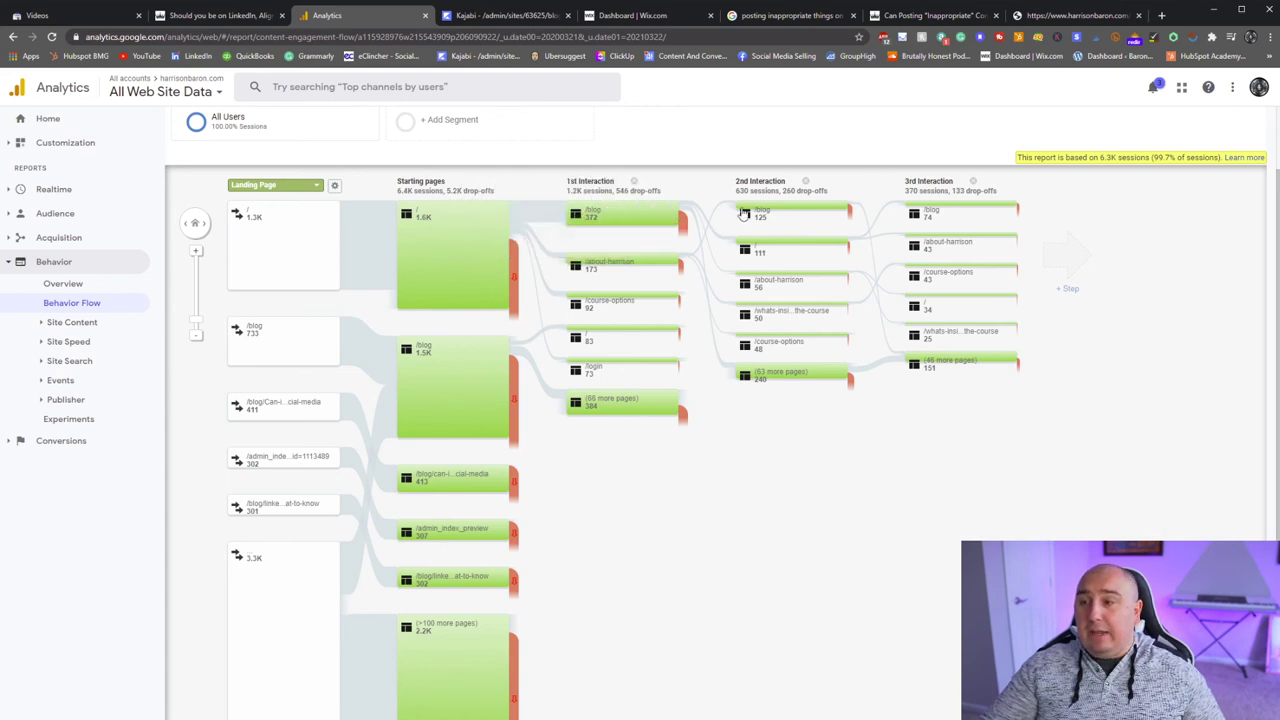
pyautogui.moveTo(760, 378)
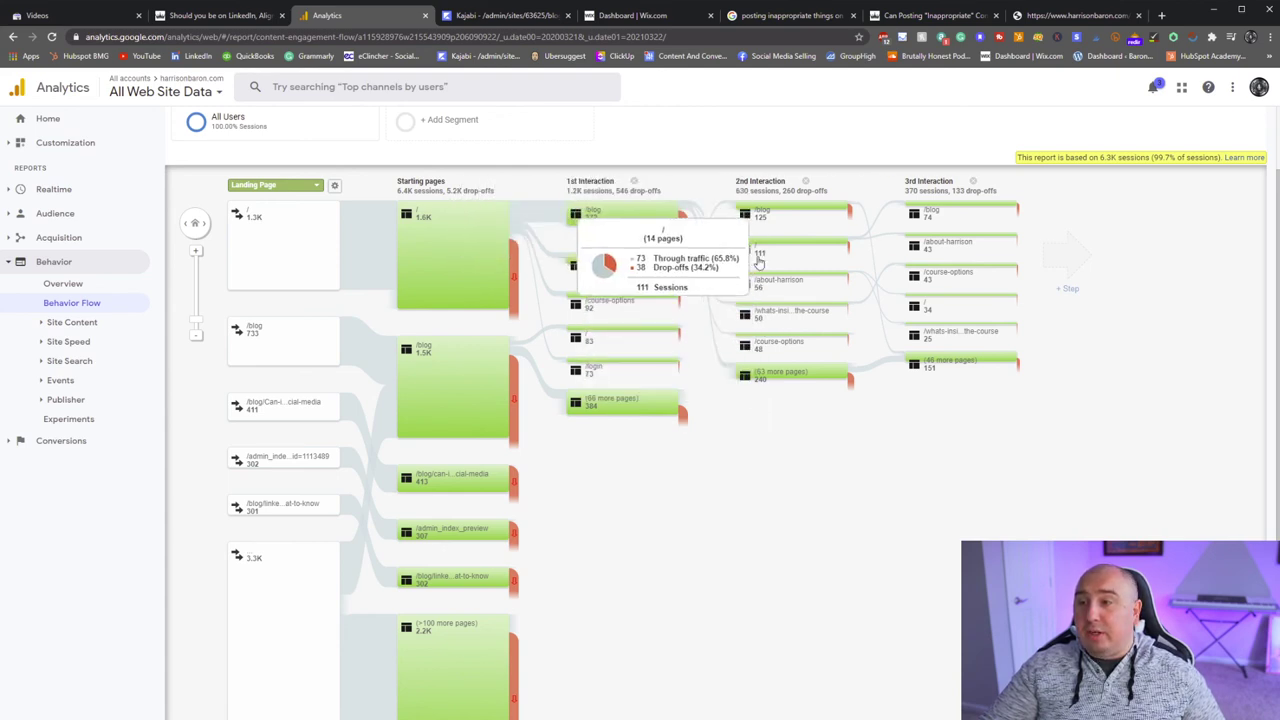